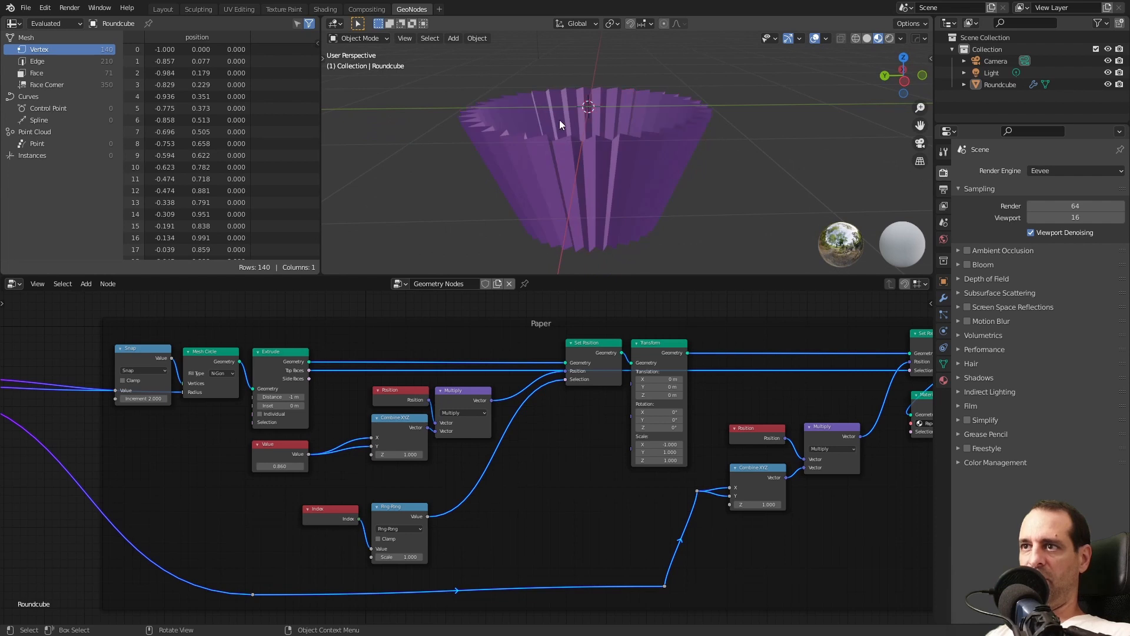
Detach the Transform node from the link between the two Set Position nodes in the Paper frame
{"action": "scroll", "coordinate": [671, 348], "scroll_direction": "up", "scroll_amount": 2}
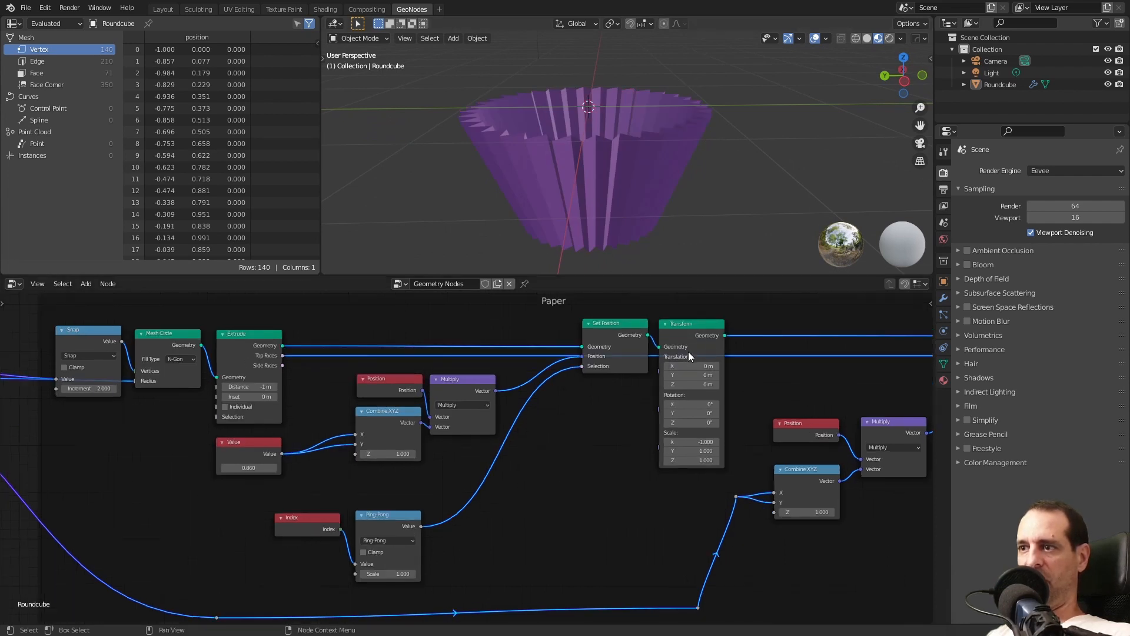
{"action": "middle_click_drag", "start_coordinate": [318, 353], "coordinate": [363, 356]}
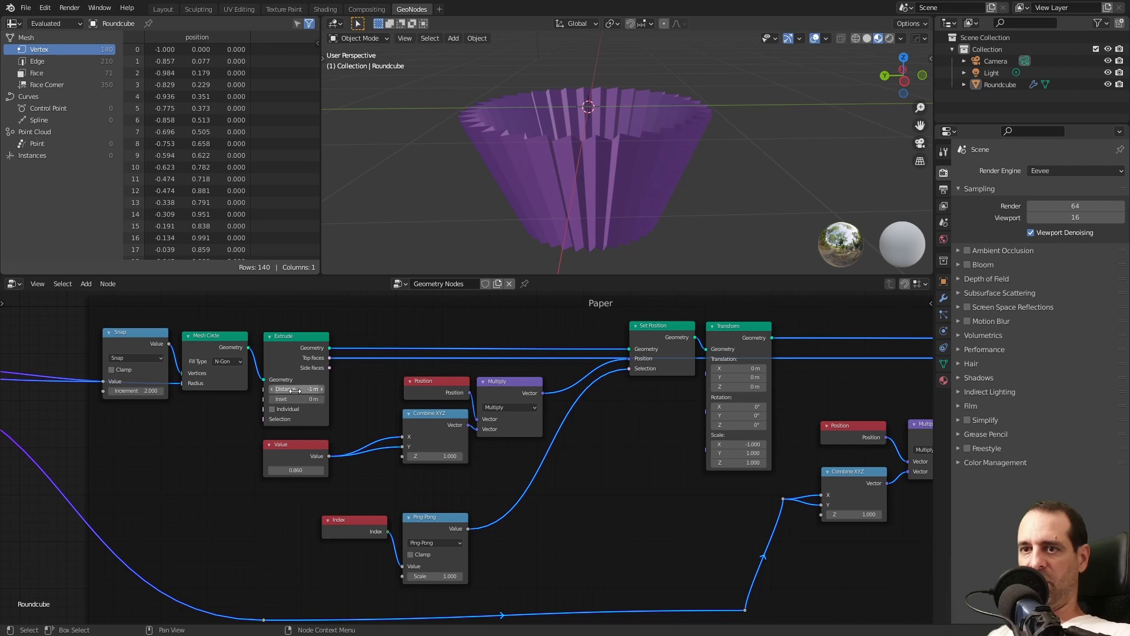
{"action": "left_click", "coordinate": [730, 333]}
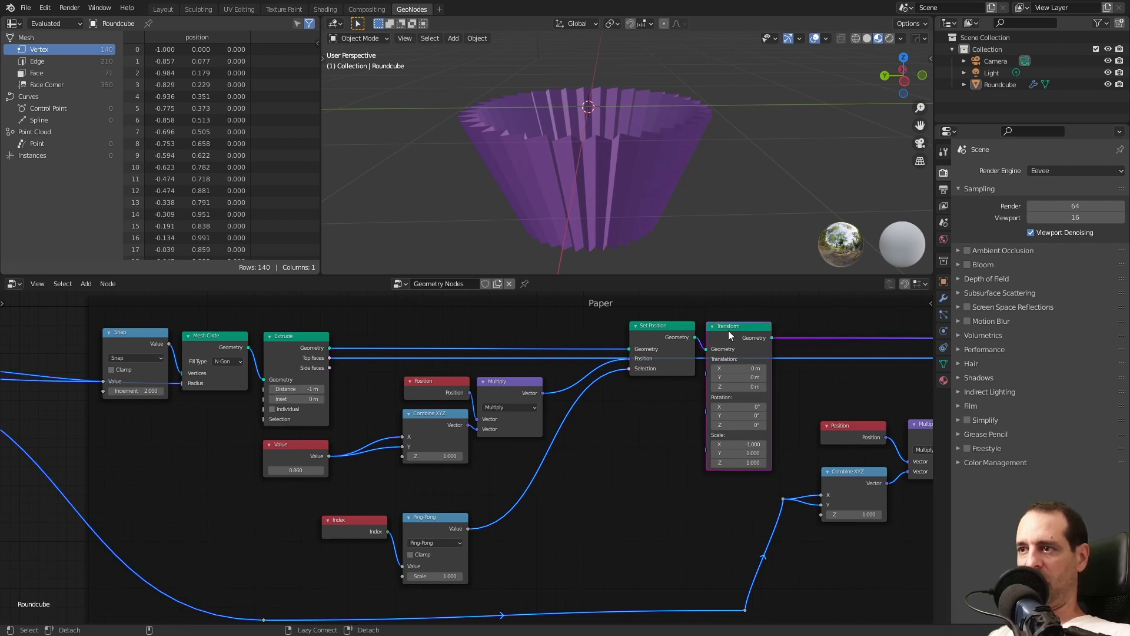
{"action": "left_click_drag", "start_coordinate": [729, 331], "coordinate": [678, 411], "text": "alt"}
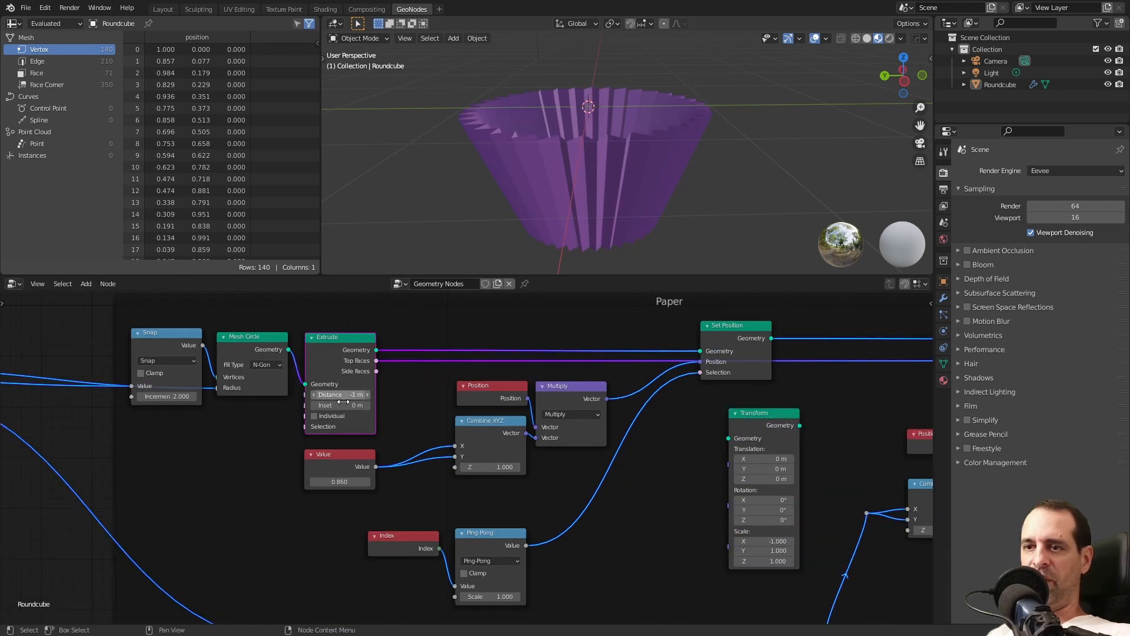
Turn on the face orientation overlay in the viewport and set the Extrude node's distance to 1 m
{"action": "key", "text": "alt+shift+f"}
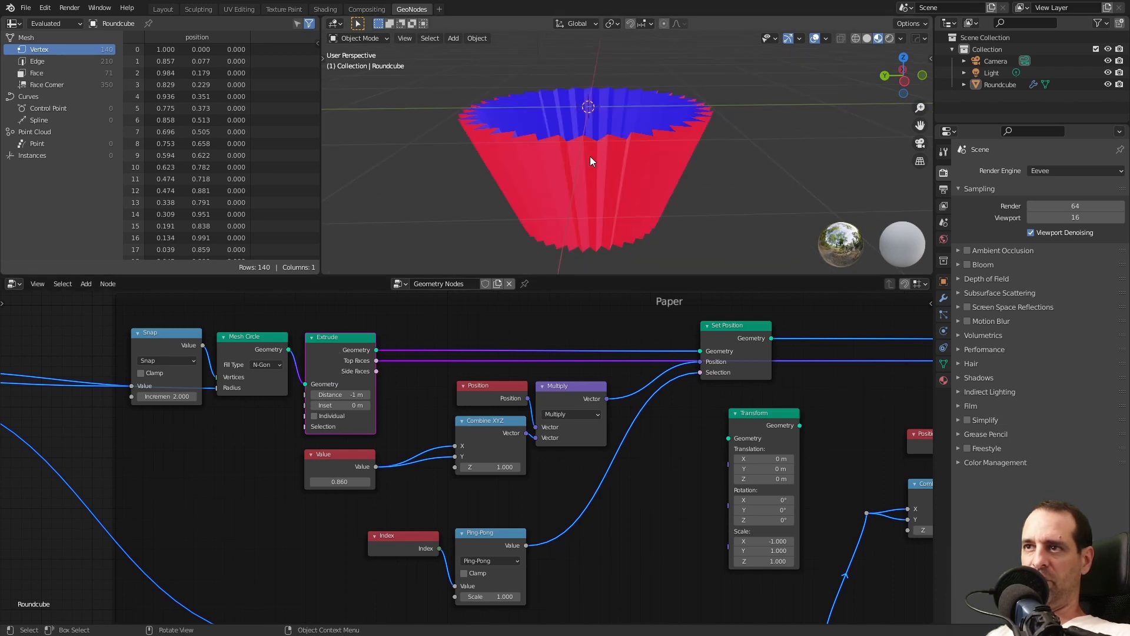
{"action": "left_click", "coordinate": [338, 395]}
{"action": "type", "text": "1"}
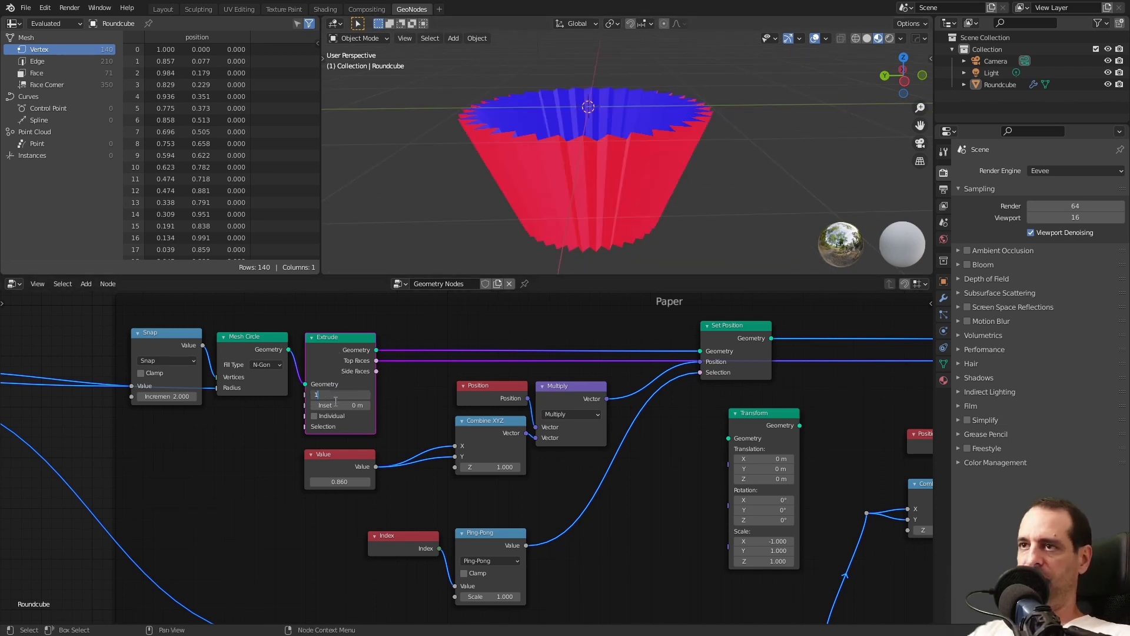
{"action": "key", "text": "Return"}
Insert the detached Transform node between Extrude and the first Set Position, and set its X scale to 1
{"action": "scroll", "coordinate": [425, 408], "scroll_direction": "down", "scroll_amount": 1}
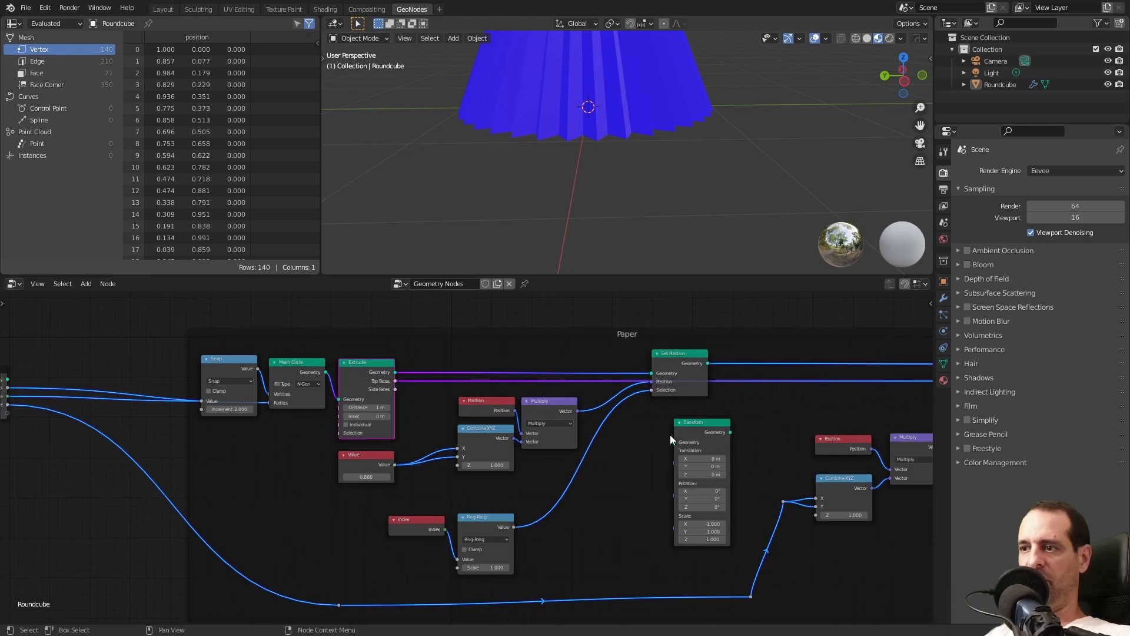
{"action": "left_click_drag", "start_coordinate": [669, 435], "coordinate": [433, 369]}
{"action": "scroll", "coordinate": [433, 370], "scroll_direction": "up", "scroll_amount": 2}
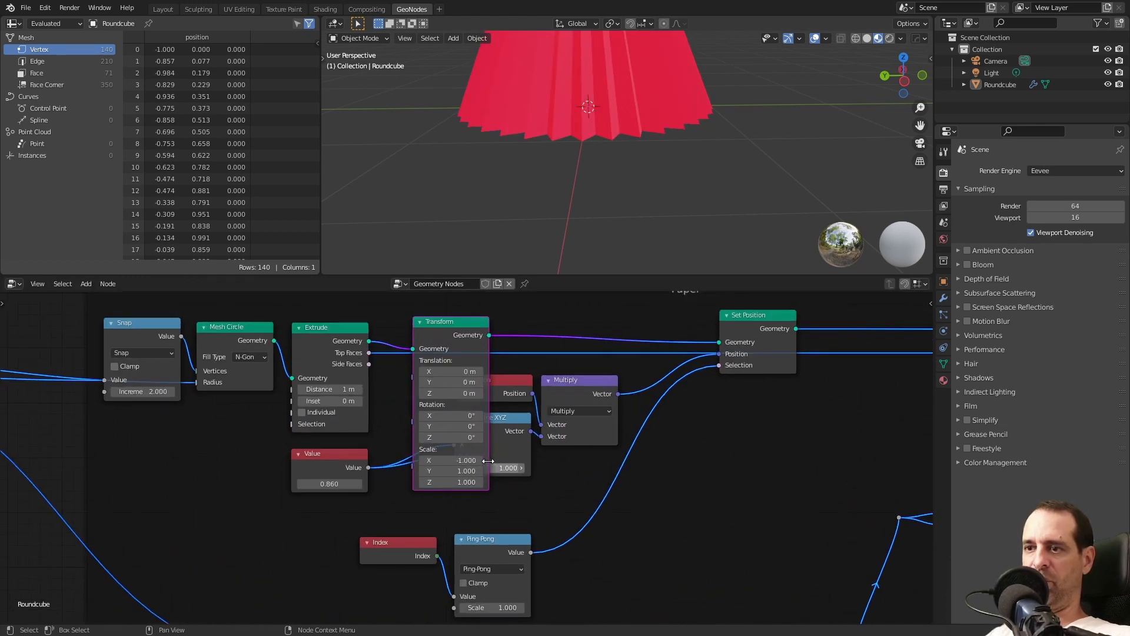
{"action": "left_click", "coordinate": [451, 460]}
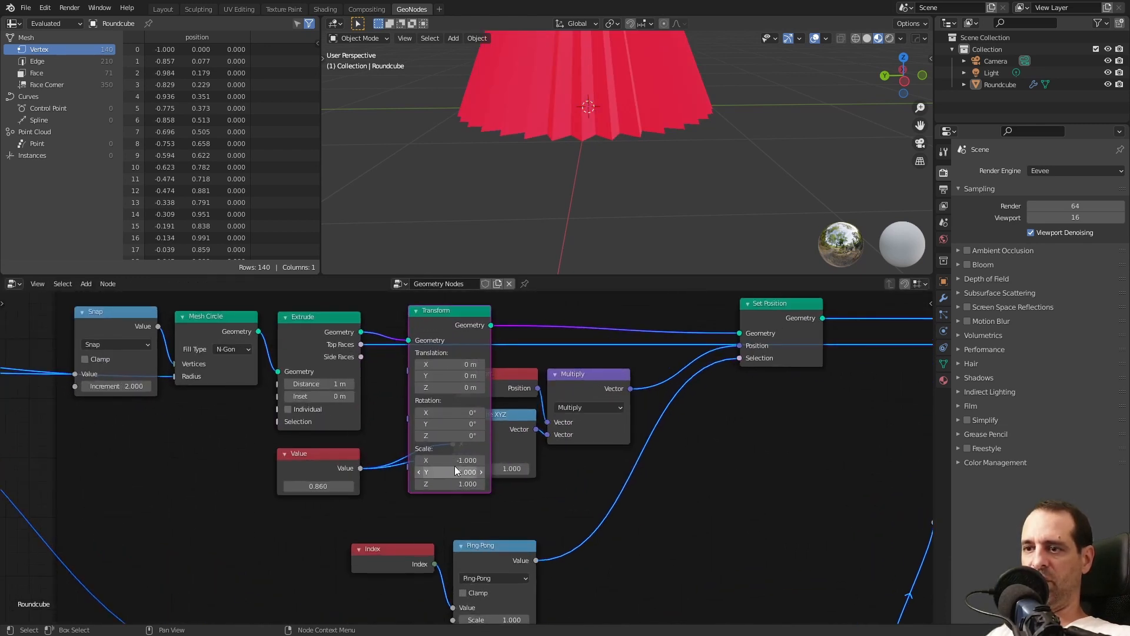
{"action": "type", "text": "-1.01"}
{"action": "key", "text": "Return"}
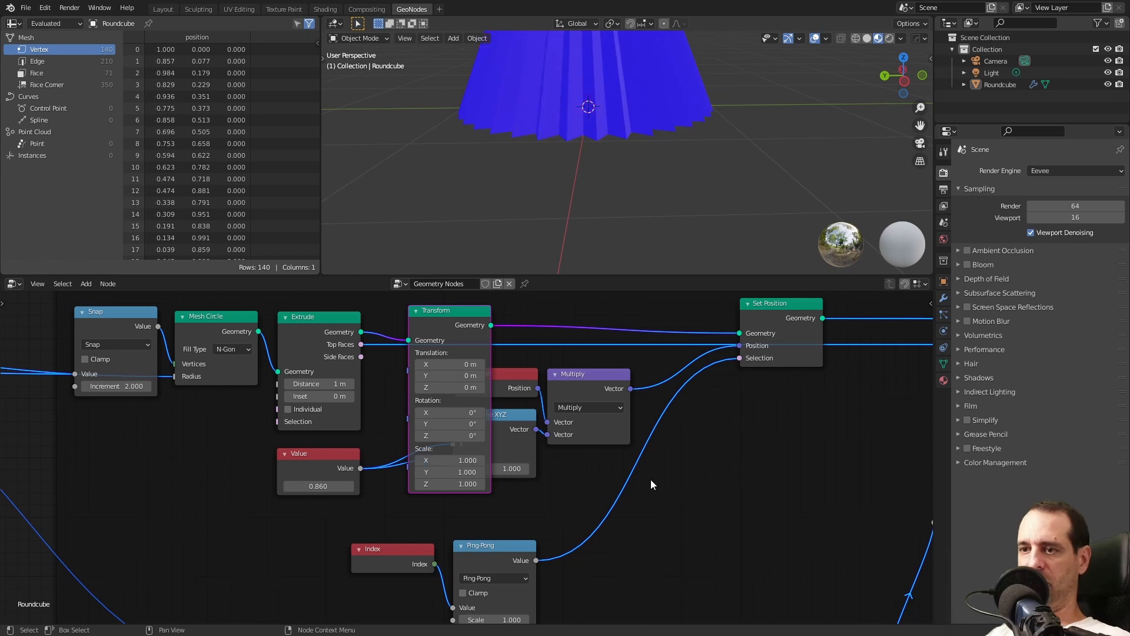
Set the Transform node's X rotation to 180°
{"action": "left_click", "coordinate": [457, 412]}
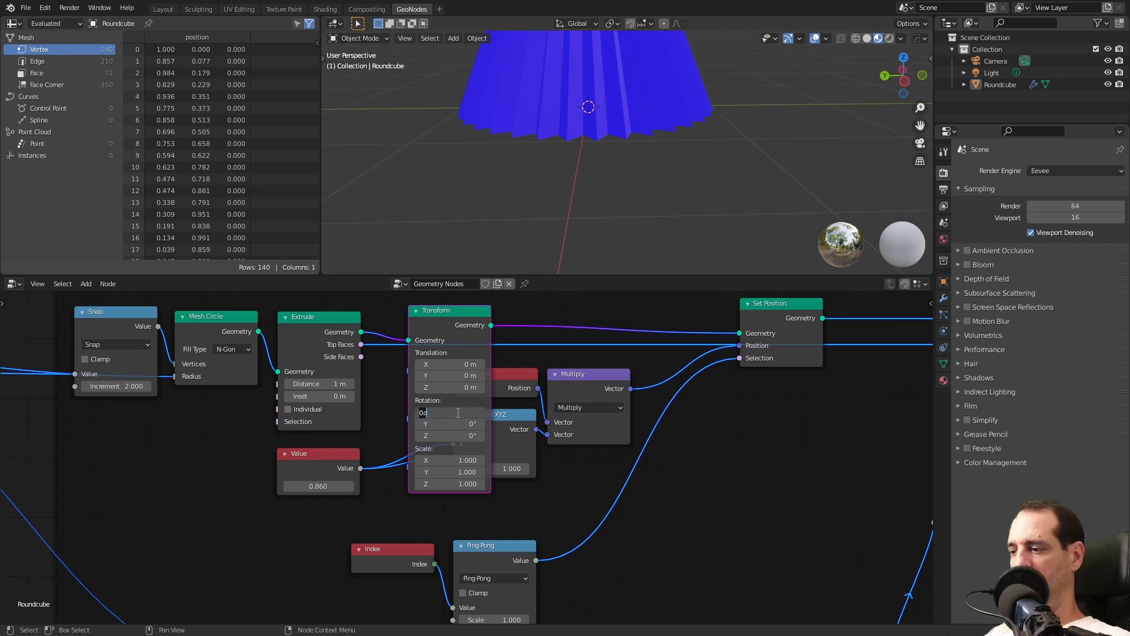
{"action": "type", "text": "18"}
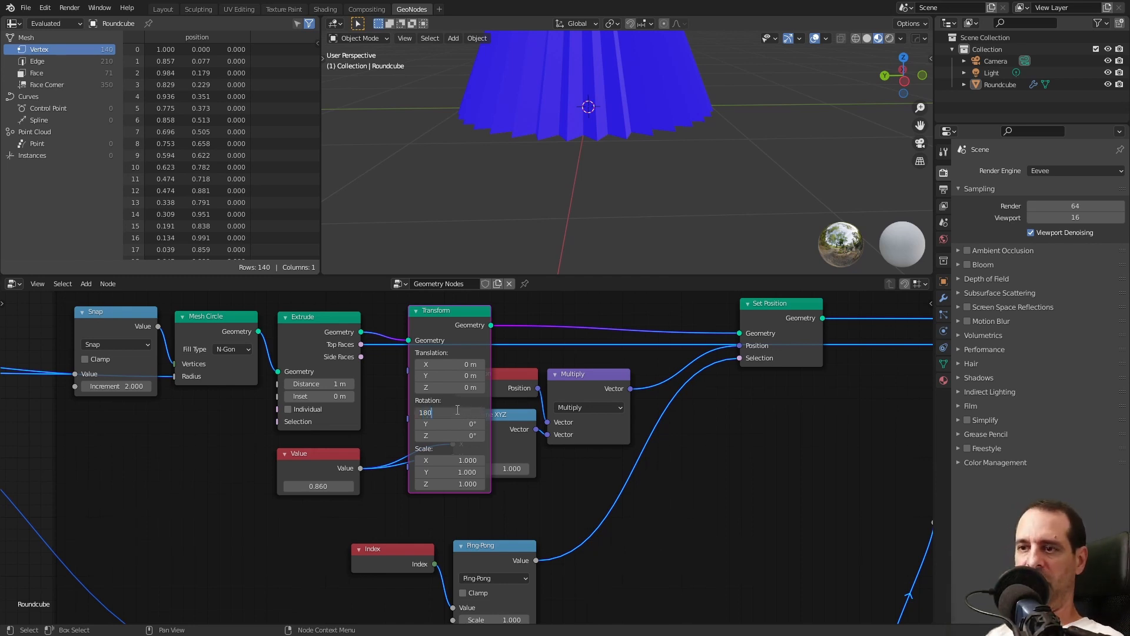
{"action": "key", "text": "Return"}
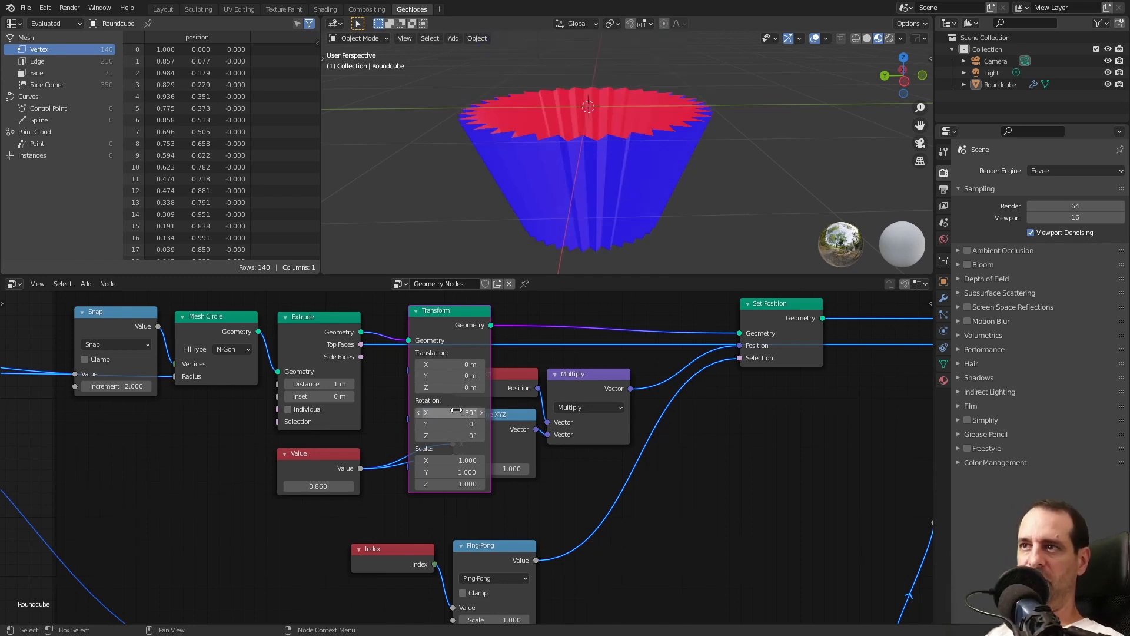
Collapse the Transform node, place it beside Extrude, and nudge the first Set Position node slightly upward
{"action": "left_click", "coordinate": [417, 310]}
{"action": "left_click_drag", "start_coordinate": [426, 312], "coordinate": [401, 323]}
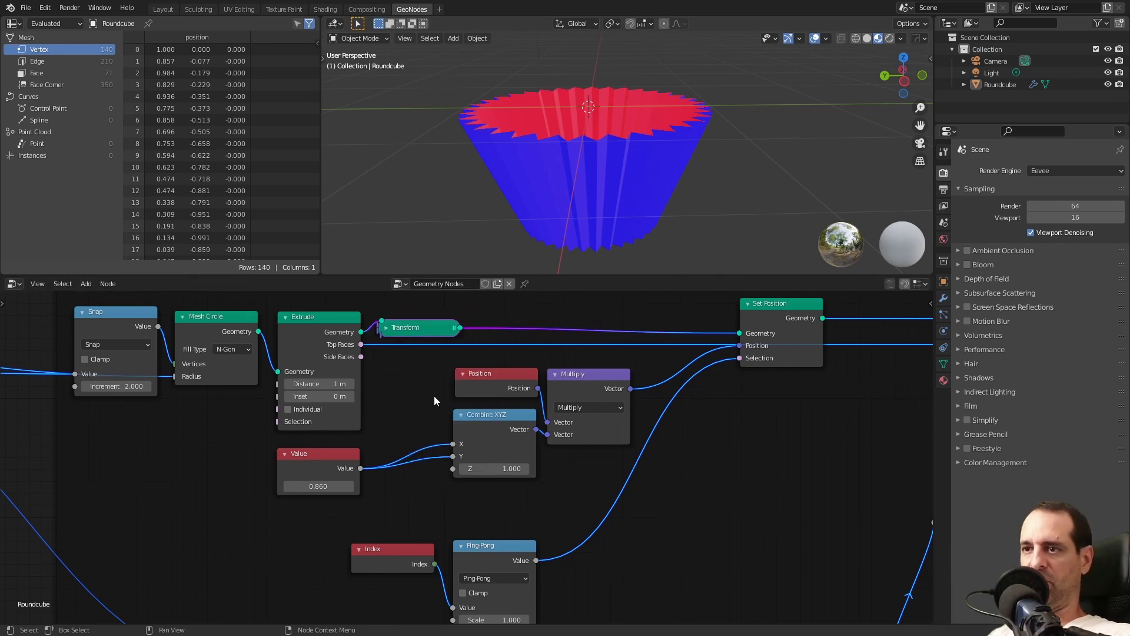
{"action": "middle_click_drag", "start_coordinate": [772, 440], "coordinate": [518, 464]}
{"action": "scroll", "coordinate": [521, 412], "scroll_direction": "down", "scroll_amount": 1}
{"action": "left_click_drag", "start_coordinate": [525, 355], "coordinate": [525, 352]}
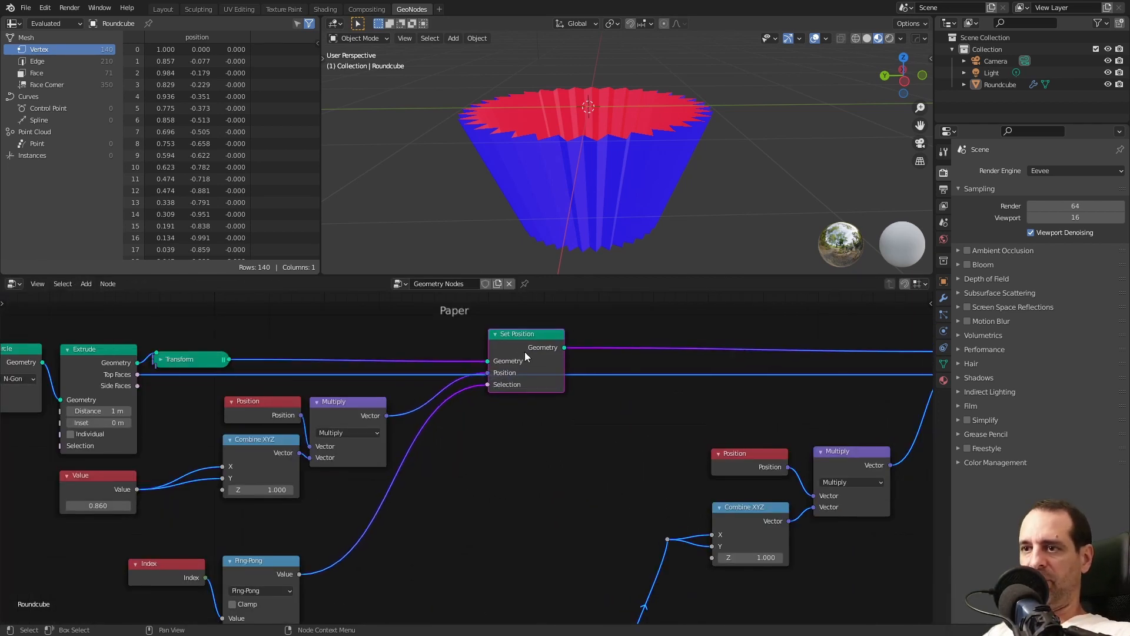
Move the Group Output and Material Assign nodes farther along to make room after the second Set Position
{"action": "scroll", "coordinate": [562, 440], "scroll_direction": "down", "scroll_amount": 2}
{"action": "mouse_move", "coordinate": [654, 217]}
{"action": "middle_mouse_down"}
{"action": "mouse_move", "coordinate": [638, 201]}
{"action": "mouse_move", "coordinate": [657, 219]}
{"action": "middle_mouse_up"}
{"action": "scroll", "coordinate": [657, 219], "scroll_direction": "up", "scroll_amount": 2}
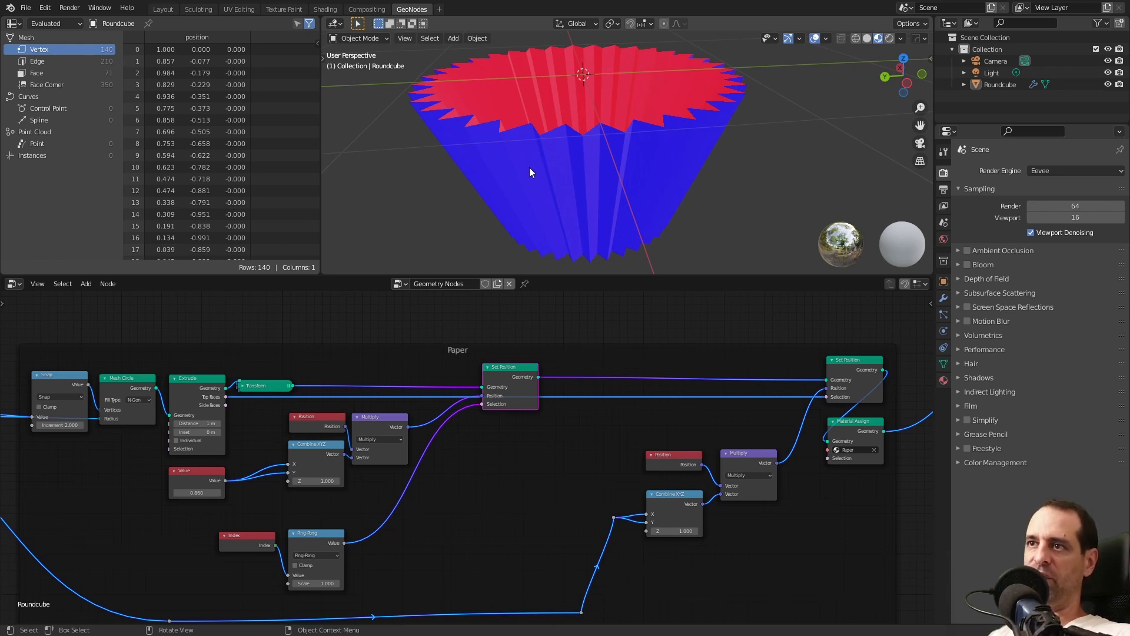
{"action": "middle_click_drag", "start_coordinate": [518, 486], "coordinate": [441, 446]}
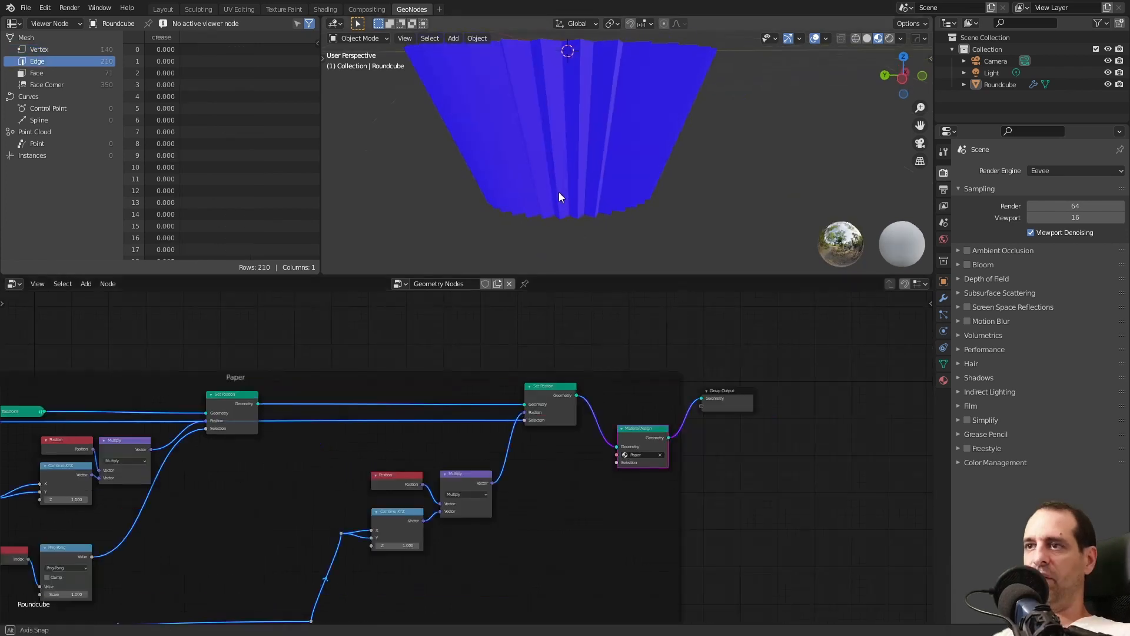
{"action": "middle_click_drag", "start_coordinate": [559, 192], "coordinate": [574, 182]}
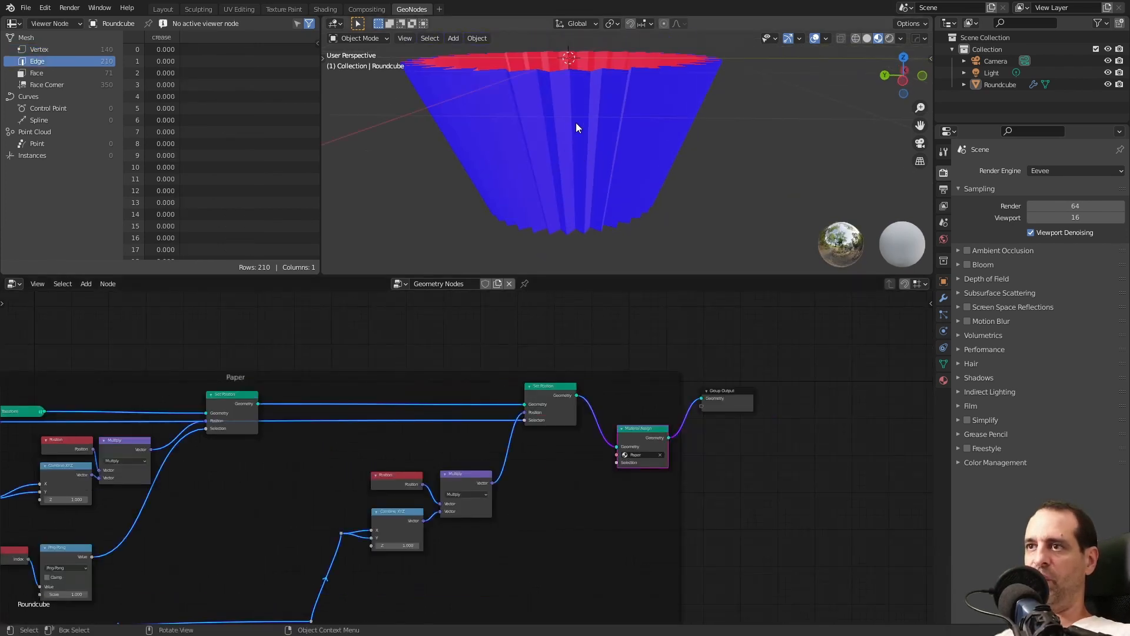
{"action": "middle_click_drag", "start_coordinate": [679, 365], "coordinate": [574, 346]}
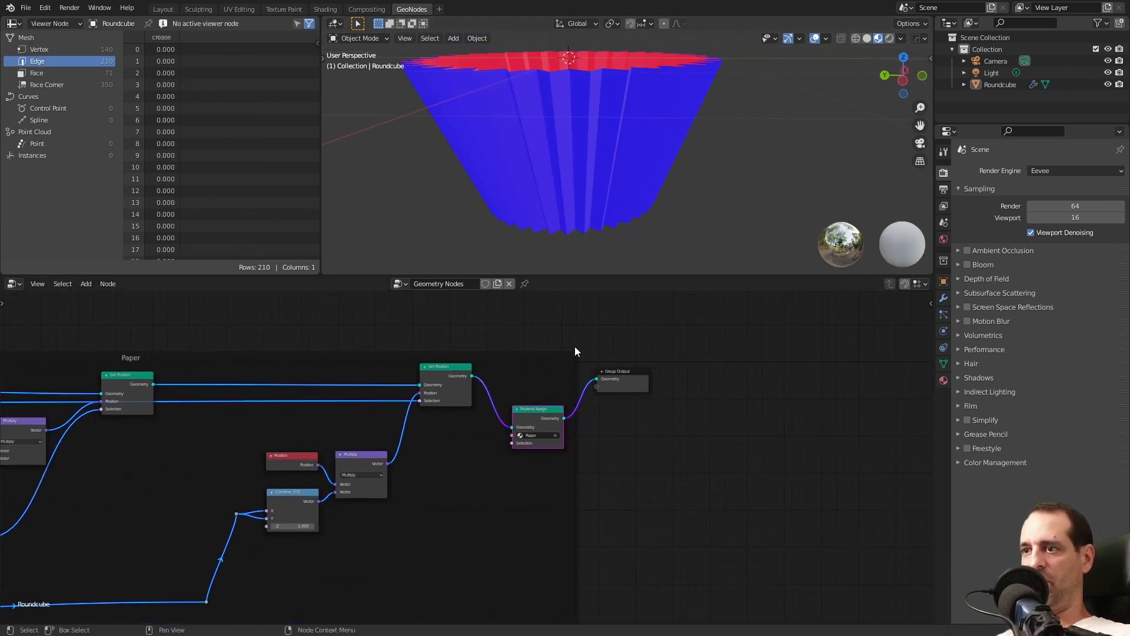
{"action": "left_click_drag", "start_coordinate": [621, 375], "coordinate": [691, 374]}
{"action": "left_click_drag", "start_coordinate": [529, 415], "coordinate": [603, 391]}
{"action": "scroll", "coordinate": [542, 340], "scroll_direction": "up", "scroll_amount": 1}
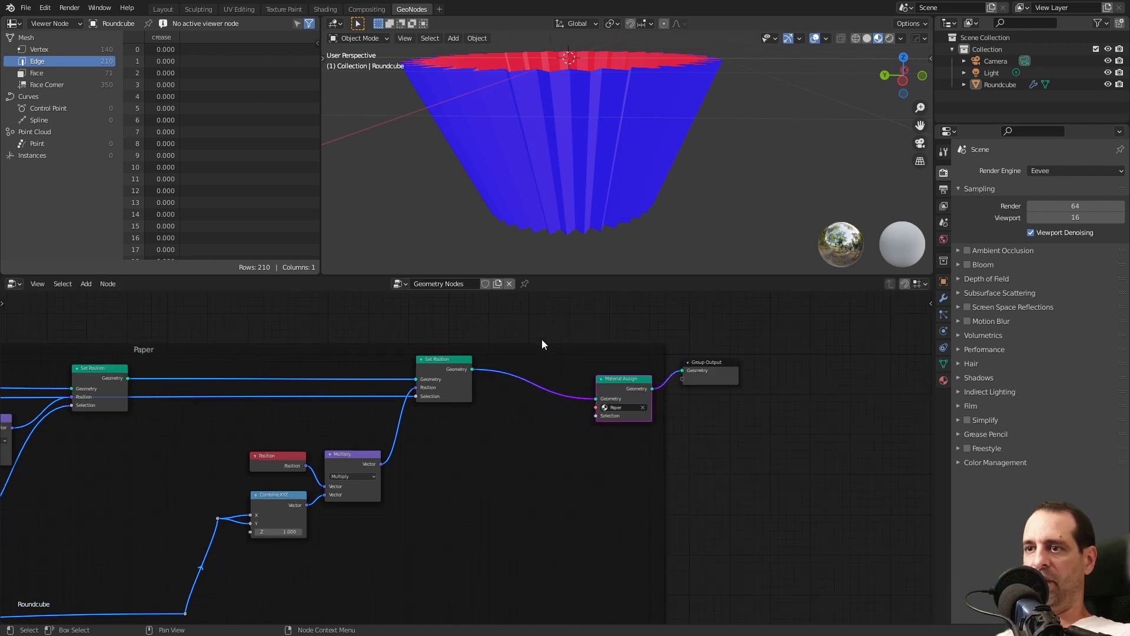
Show the mesh's face attributes in the spreadsheet
{"action": "middle_click_drag", "start_coordinate": [511, 322], "coordinate": [510, 361]}
{"action": "left_click", "coordinate": [51, 72]}
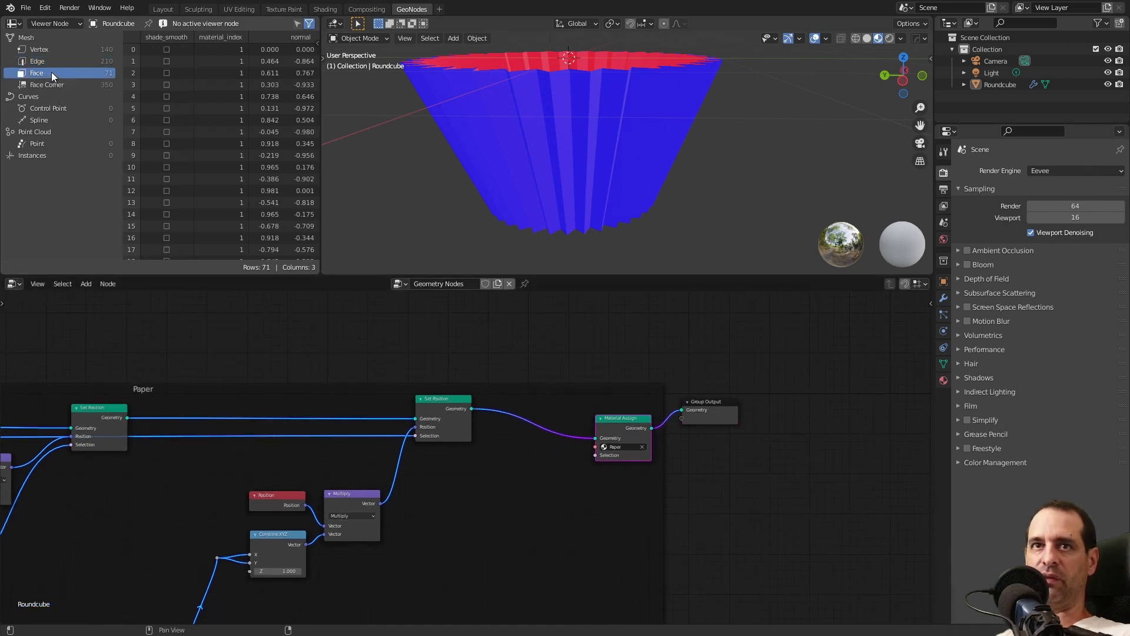
{"action": "mouse_move", "coordinate": [268, 112]}
{"action": "middle_mouse_down"}
{"action": "mouse_move", "coordinate": [248, 109]}
{"action": "mouse_move", "coordinate": [274, 111]}
{"action": "middle_mouse_up"}
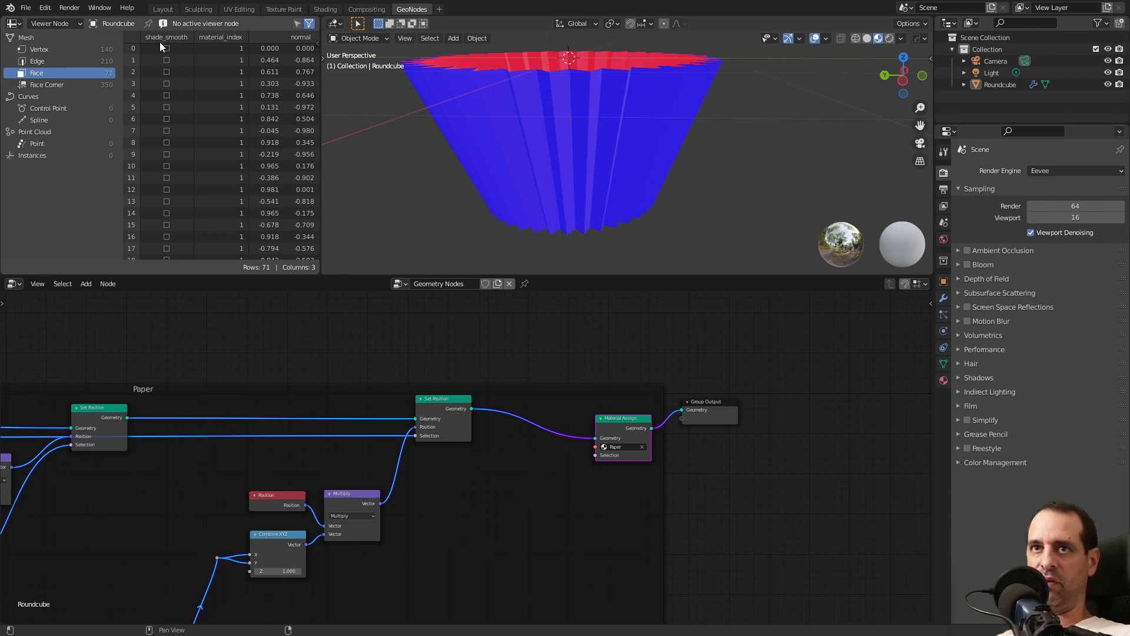
Add a Store Persistent Attribute node near Material Assign and widen it so its full title fits
{"action": "key", "text": "shift+a"}
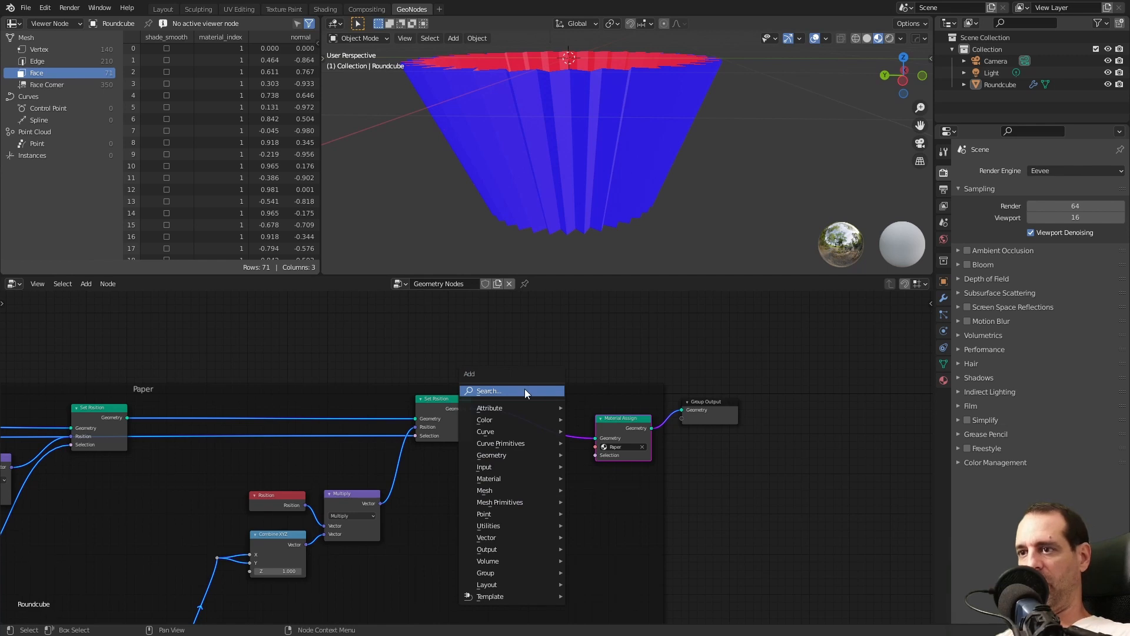
{"action": "left_click", "coordinate": [524, 389]}
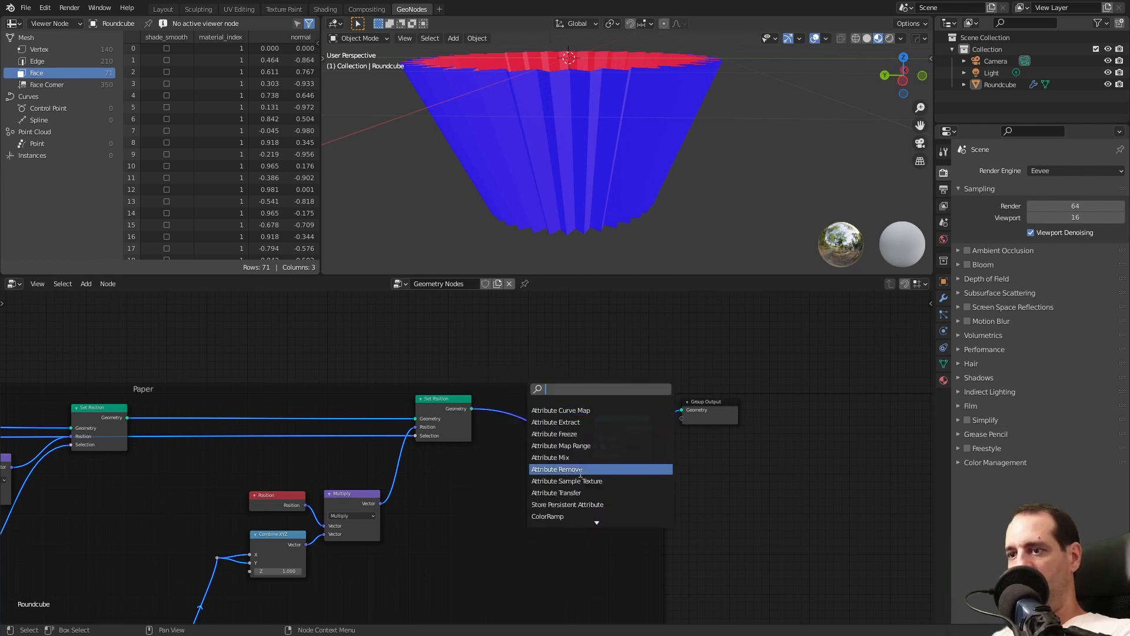
{"action": "left_click", "coordinate": [581, 504]}
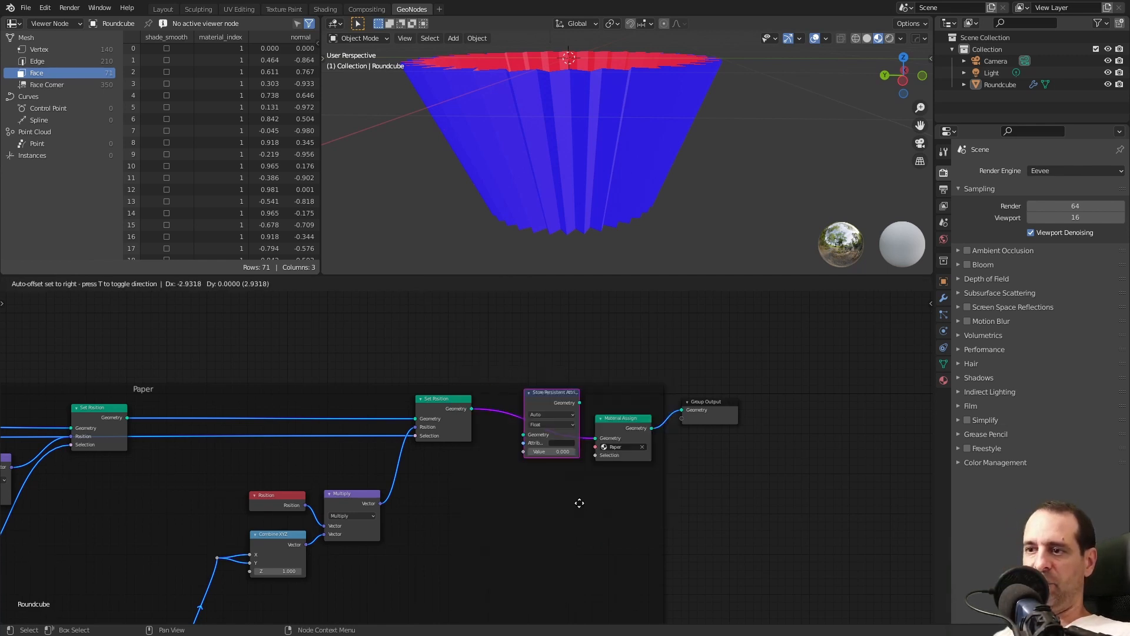
{"action": "left_click", "coordinate": [563, 565]}
{"action": "scroll", "coordinate": [584, 542], "scroll_direction": "up", "scroll_amount": 3}
{"action": "scroll", "coordinate": [632, 532], "scroll_direction": "down", "scroll_amount": 1}
{"action": "middle_click_drag", "start_coordinate": [633, 533], "coordinate": [599, 487]}
{"action": "scroll", "coordinate": [600, 492], "scroll_direction": "up", "scroll_amount": 2}
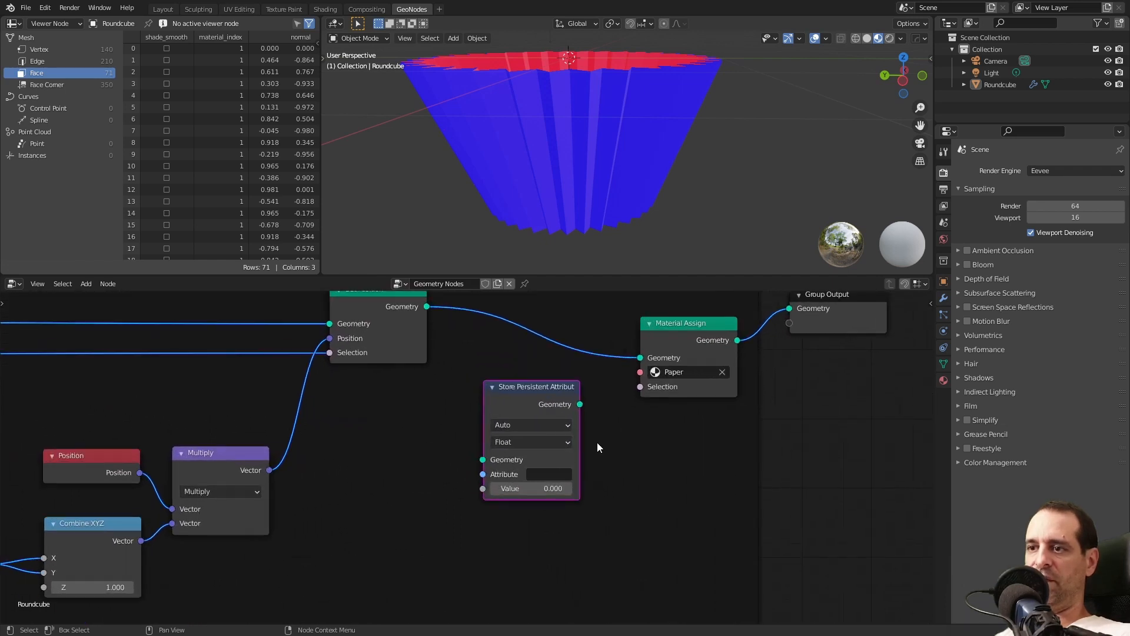
{"action": "left_click_drag", "start_coordinate": [517, 387], "coordinate": [583, 399]}
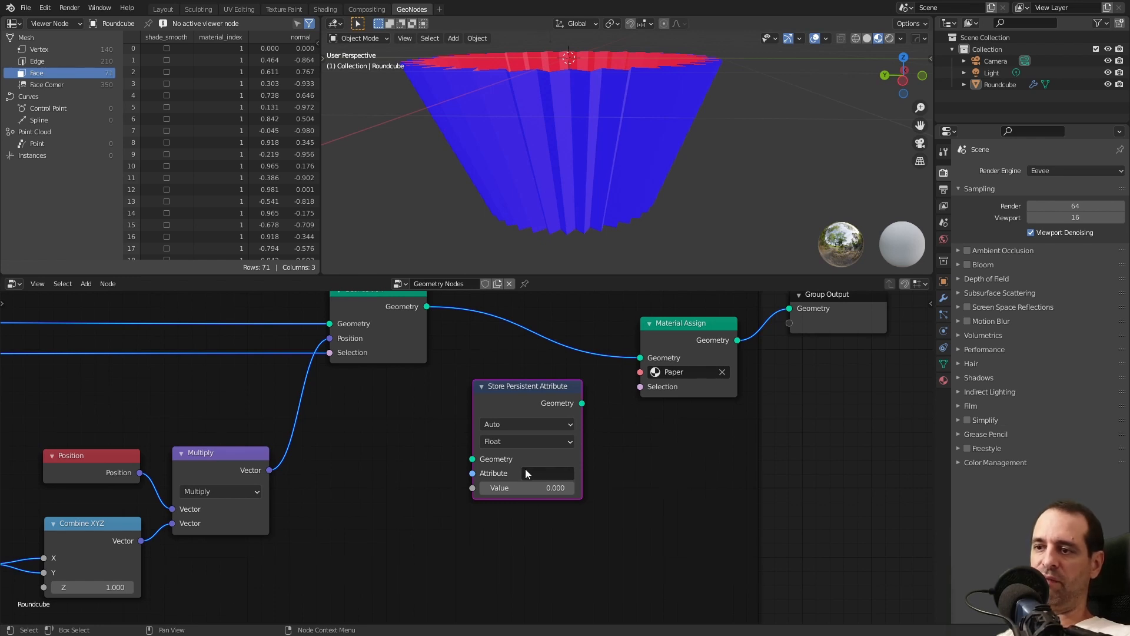
Insert the Store Persistent Attribute node into the link between the second Set Position and Material Assign
{"action": "middle_click_drag", "start_coordinate": [511, 404], "coordinate": [515, 468]}
{"action": "scroll", "coordinate": [516, 462], "scroll_direction": "up", "scroll_amount": 1}
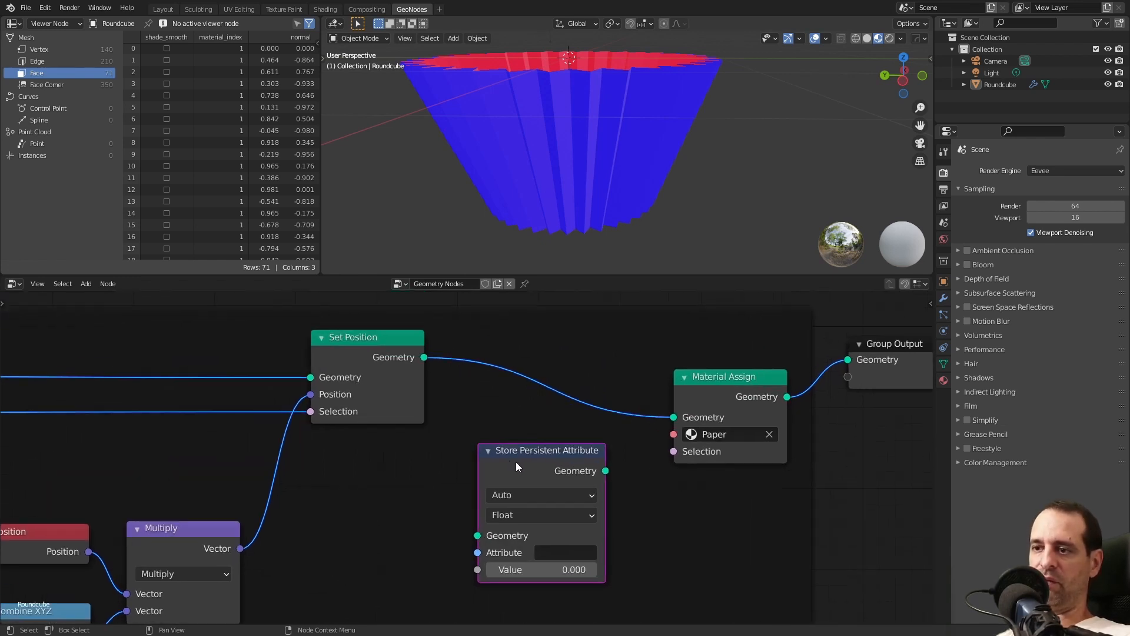
{"action": "left_click_drag", "start_coordinate": [516, 462], "coordinate": [483, 349]}
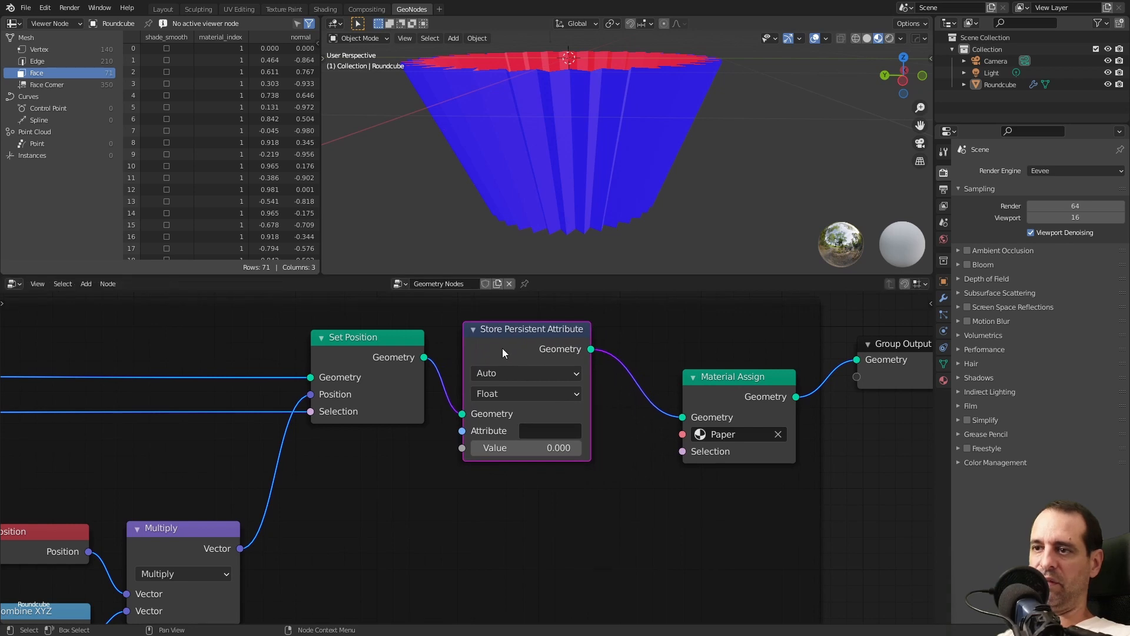
Set the Store Persistent Attribute node's domain to Face
{"action": "left_click", "coordinate": [497, 373]}
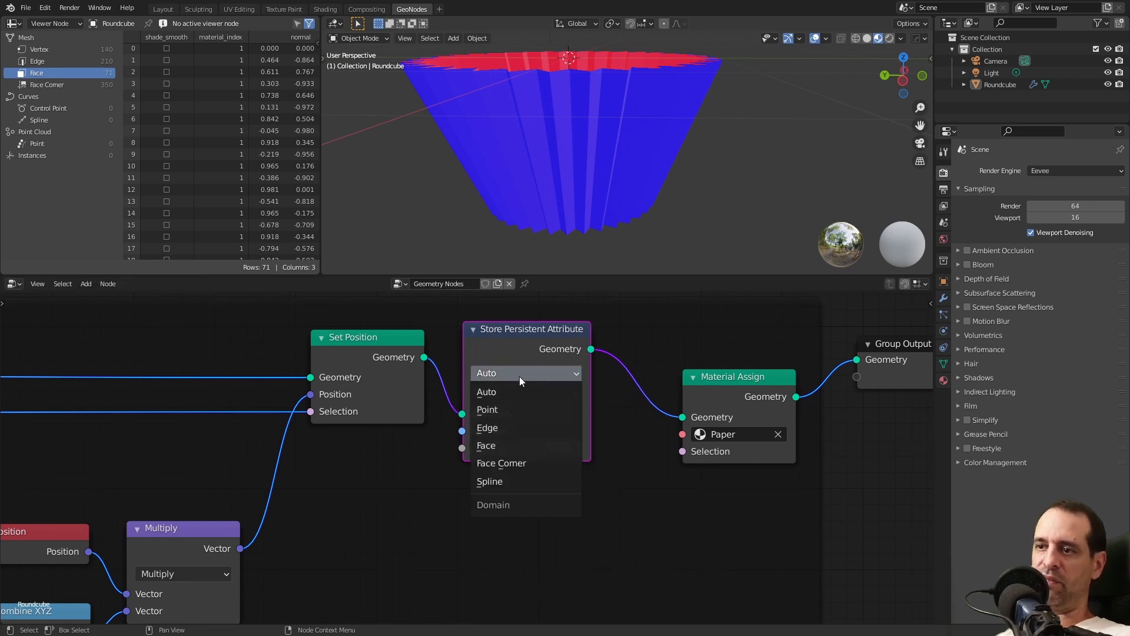
{"action": "left_click", "coordinate": [502, 373]}
{"action": "left_click", "coordinate": [503, 373]}
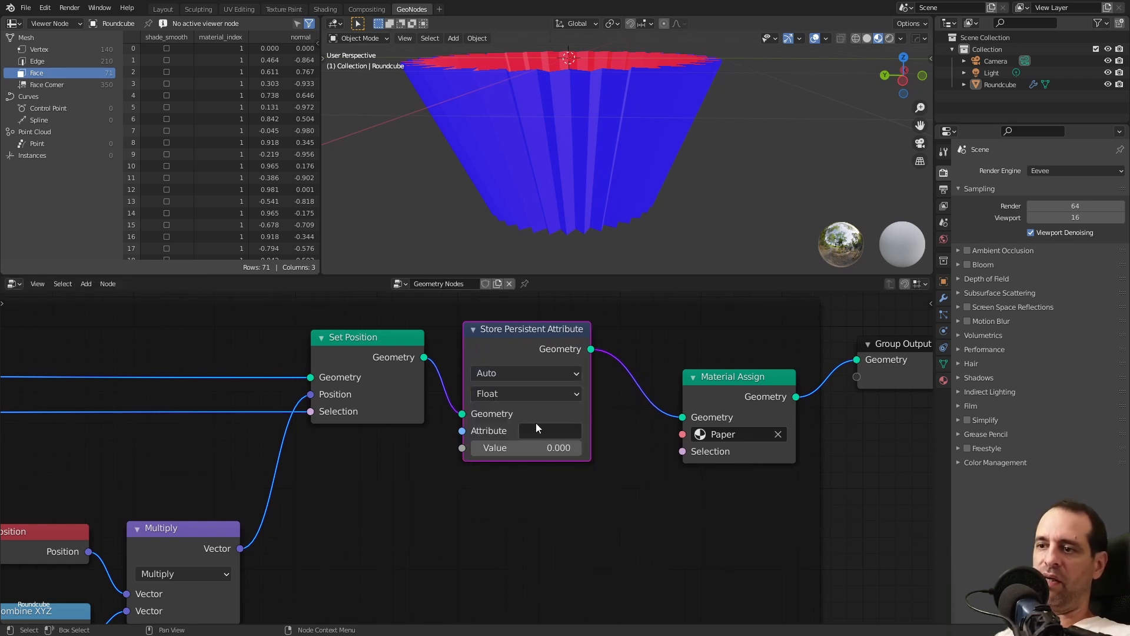
{"action": "left_click", "coordinate": [492, 372]}
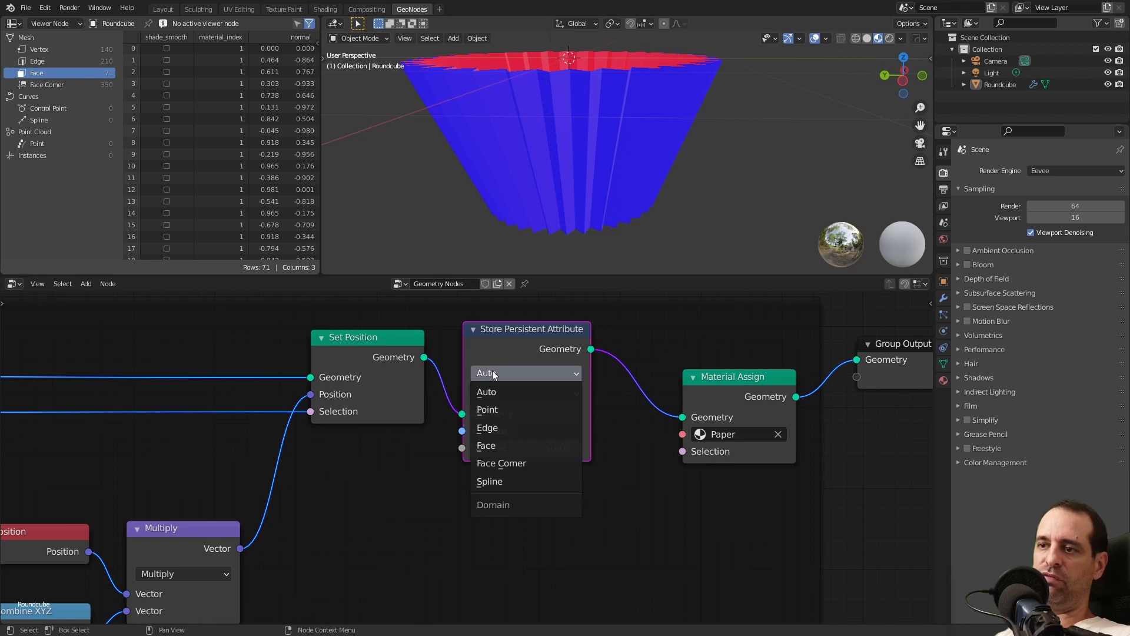
{"action": "left_click", "coordinate": [495, 445]}
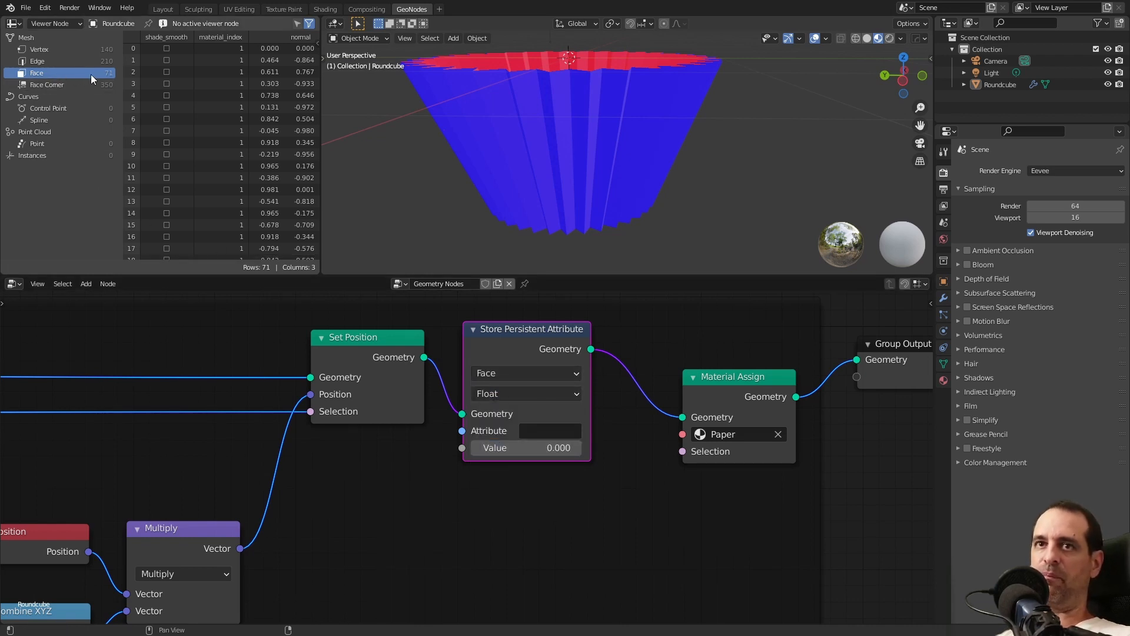
Name the stored attribute "example" and widen the spreadsheet area to fit all its columns
{"action": "scroll", "coordinate": [207, 48], "scroll_direction": "right", "scroll_amount": 2, "text": "ctrl"}
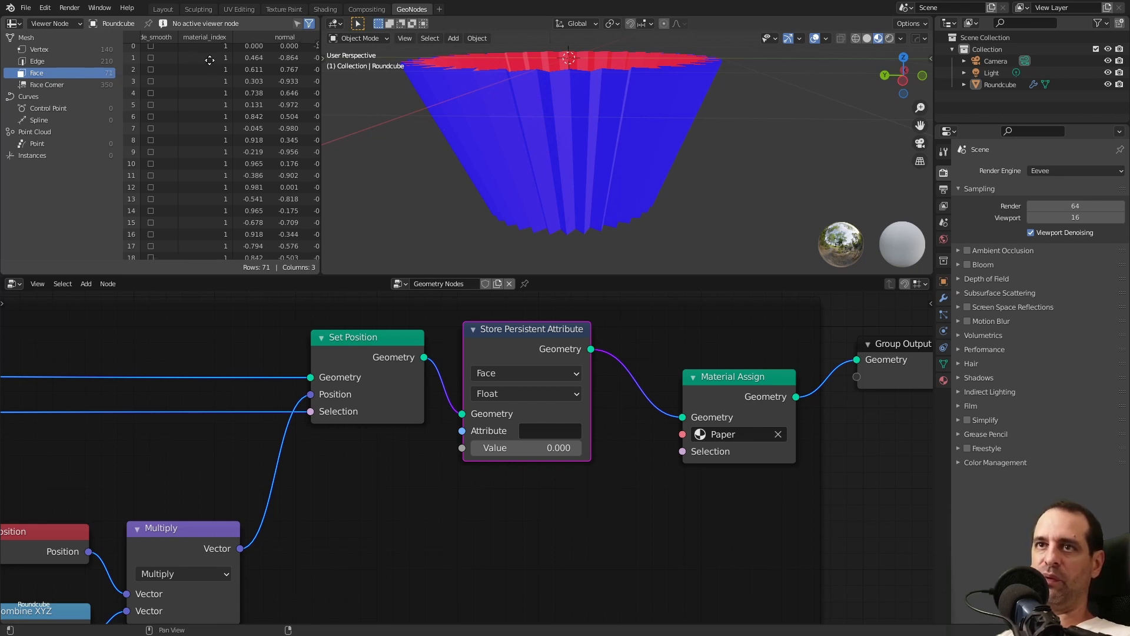
{"action": "left_click", "coordinate": [551, 430]}
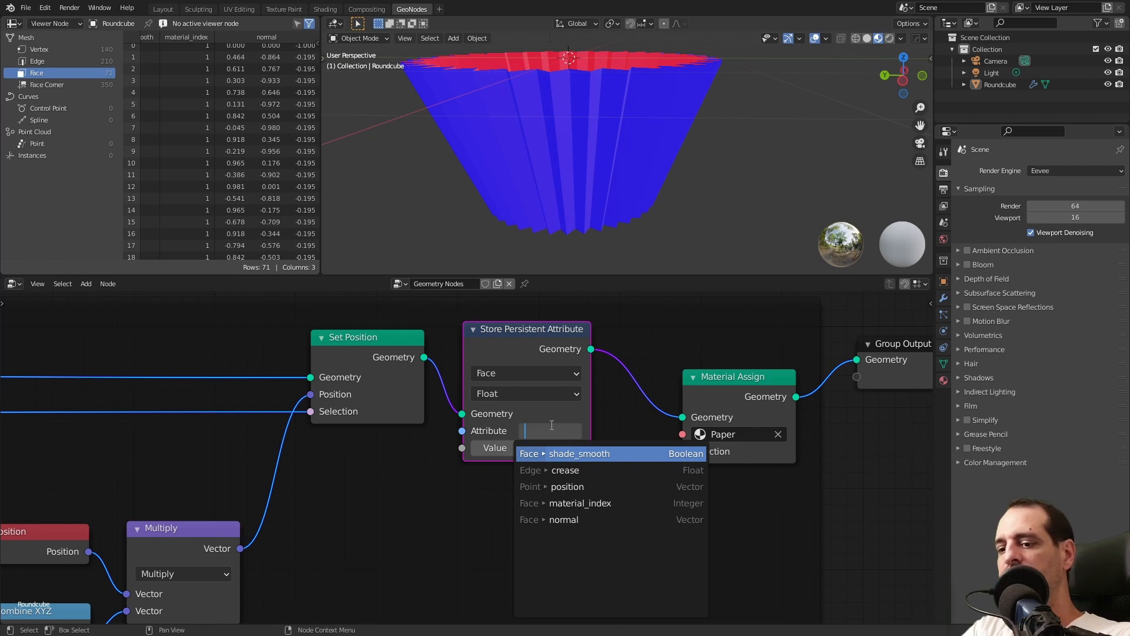
{"action": "type", "text": "example"}
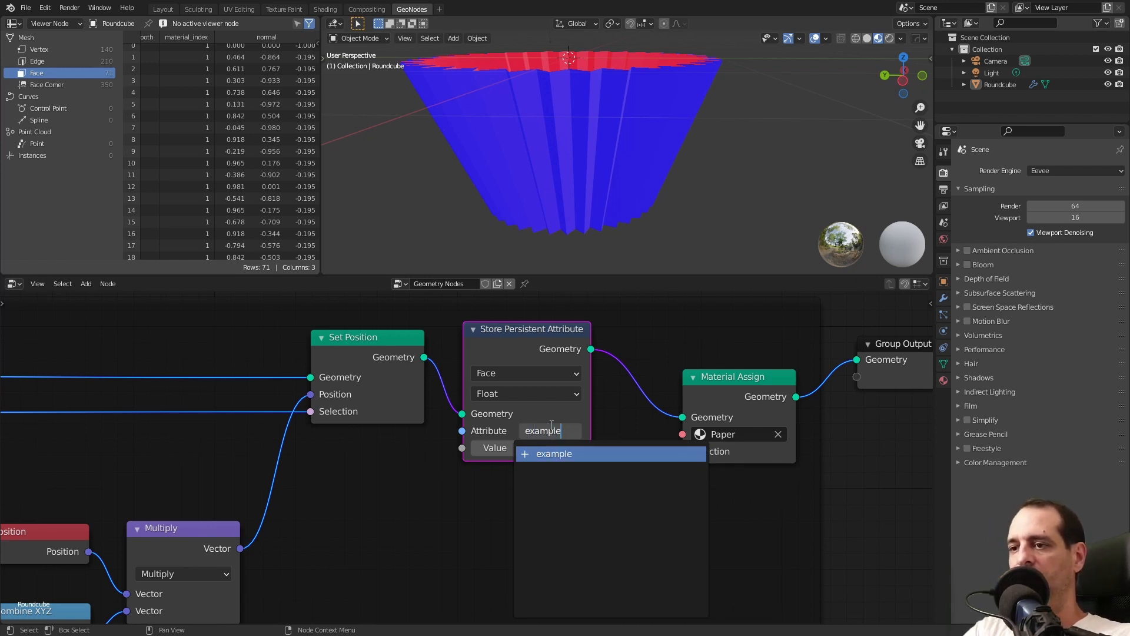
{"action": "key", "text": "Return"}
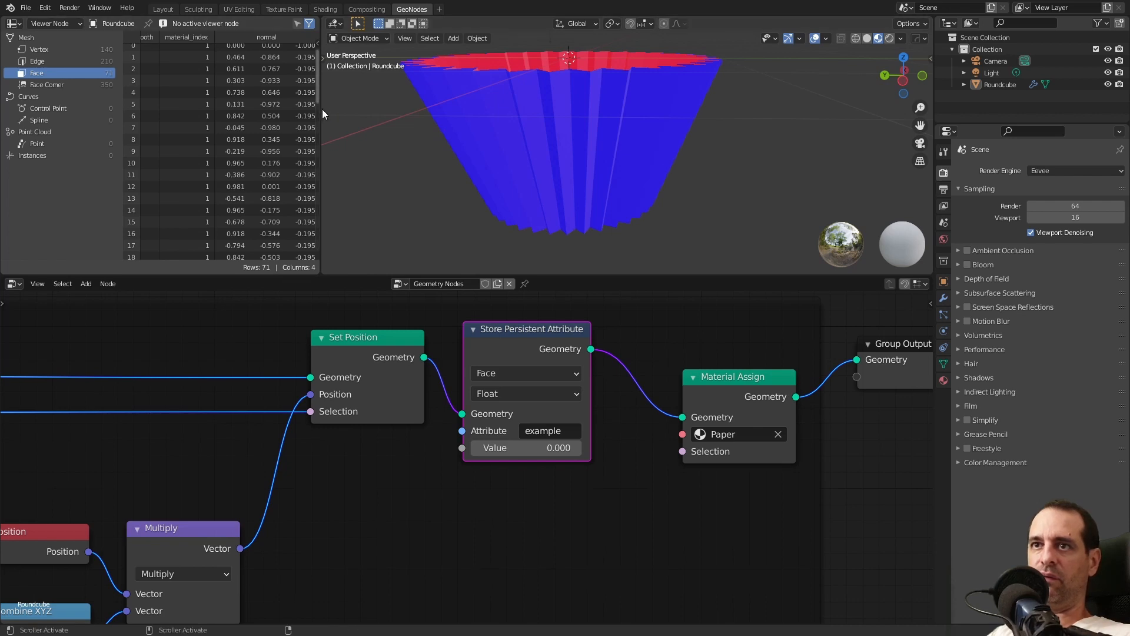
{"action": "left_click_drag", "start_coordinate": [323, 108], "coordinate": [465, 106]}
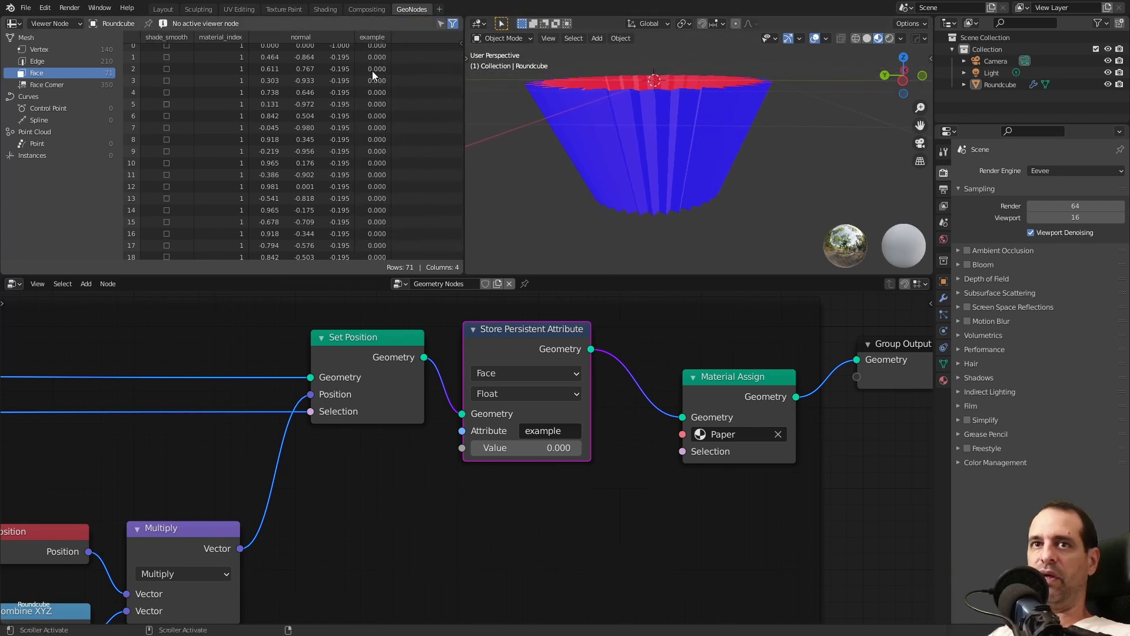
Show the mesh's edge attributes in the spreadsheet and set the Store Persistent Attribute node's domain to Edge
{"action": "left_click", "coordinate": [71, 60]}
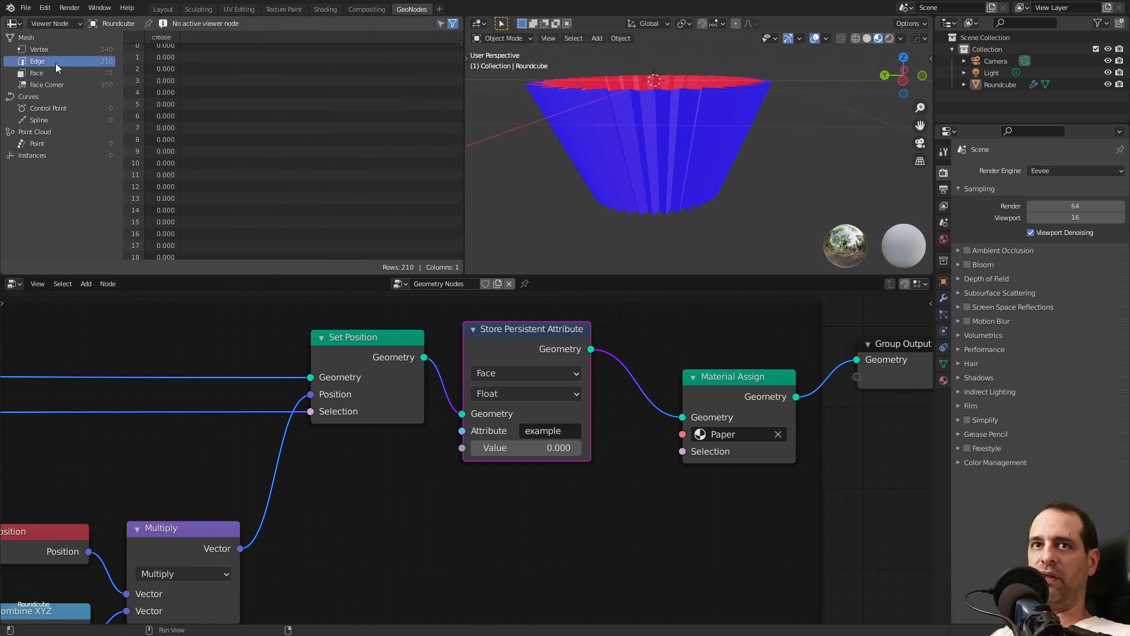
{"action": "left_click", "coordinate": [507, 372]}
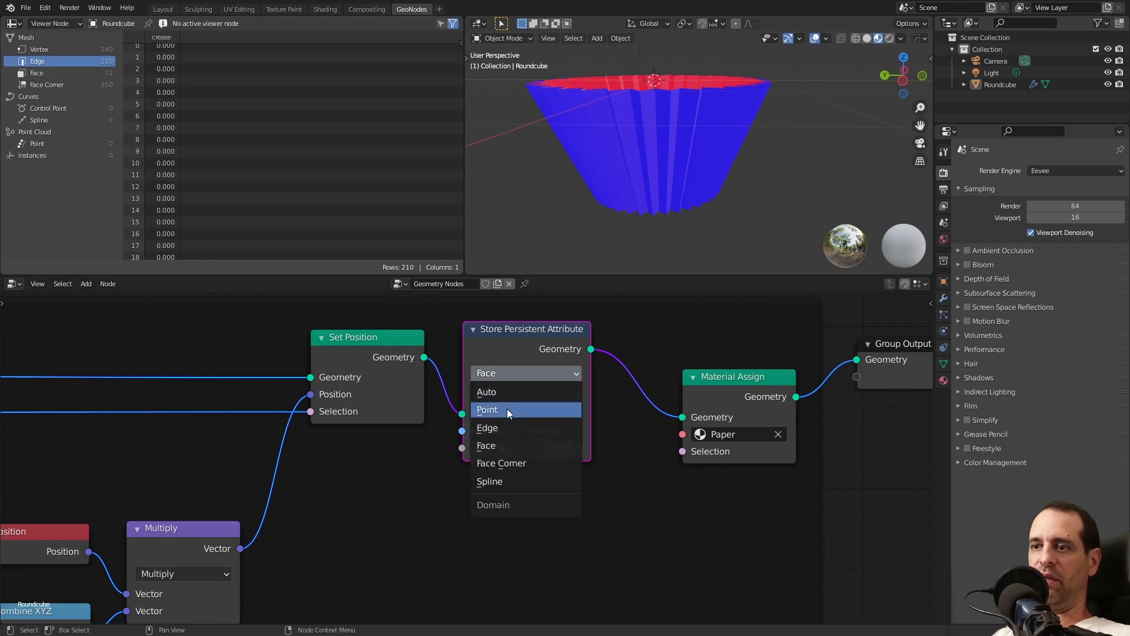
{"action": "left_click", "coordinate": [509, 428]}
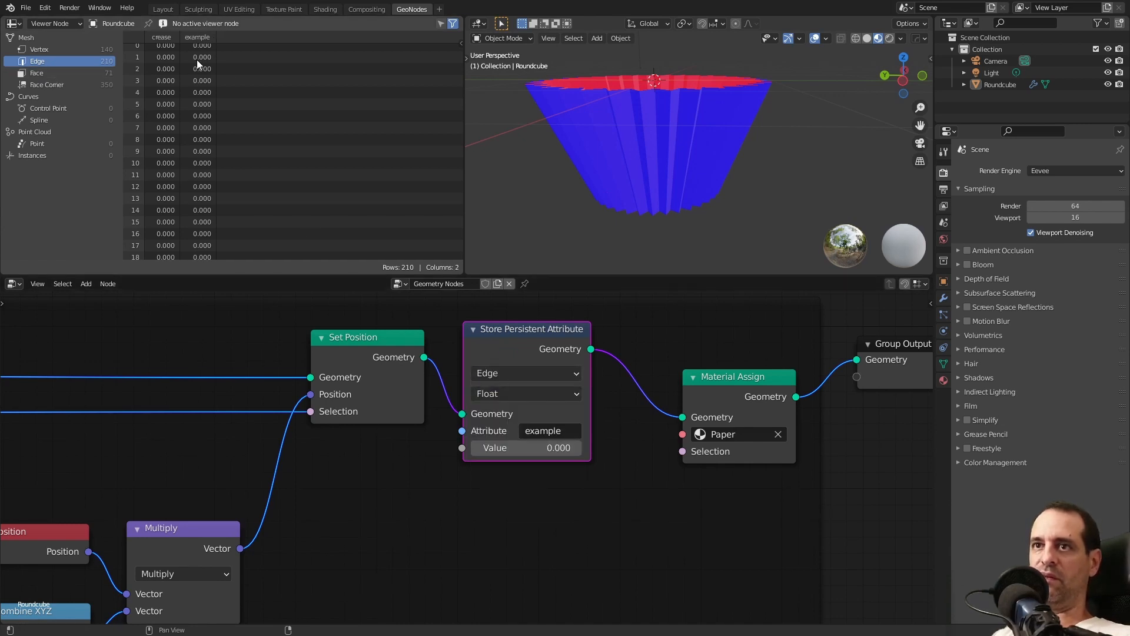
Set the Store Persistent Attribute node's domain to Auto and show the mesh's vertex attributes in the spreadsheet
{"action": "left_click", "coordinate": [530, 375]}
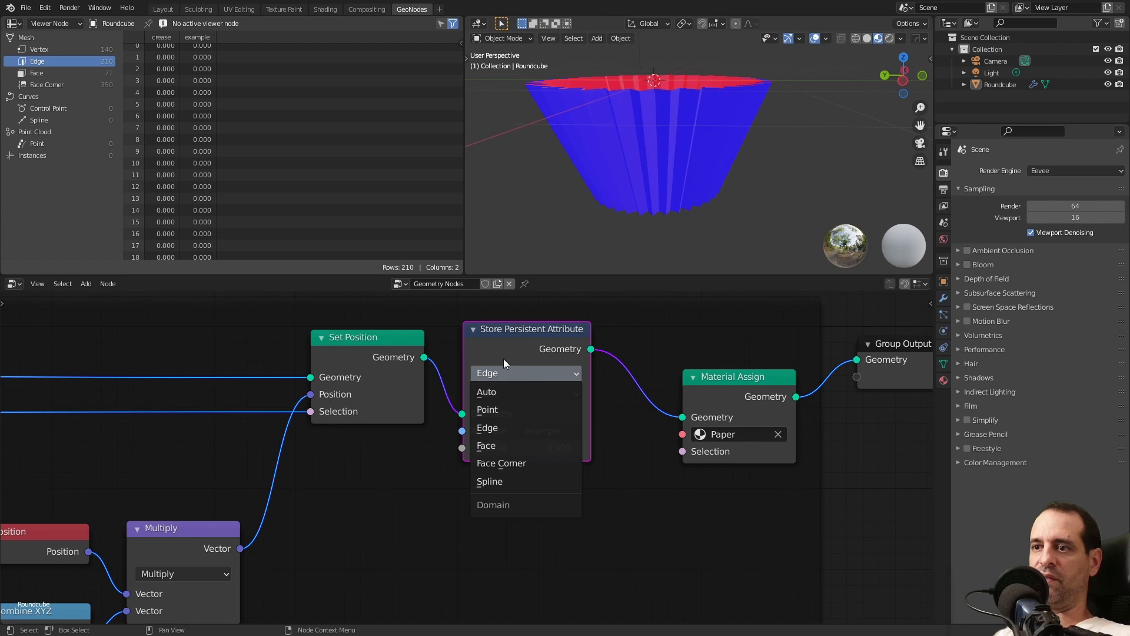
{"action": "left_click", "coordinate": [75, 48]}
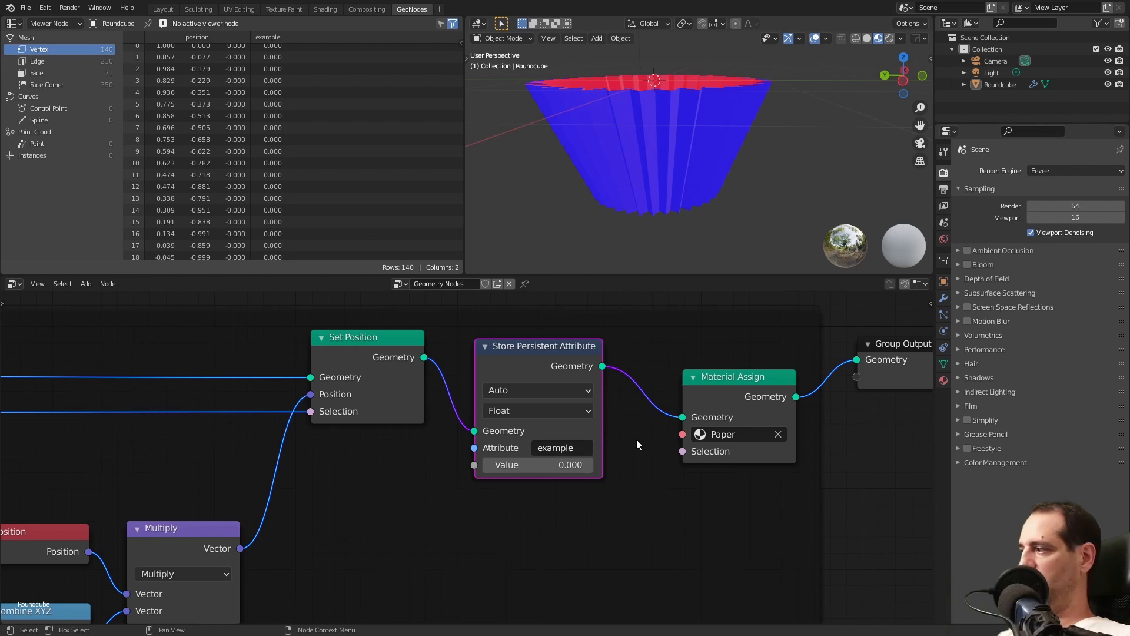
Change the stored attribute to the existing face attribute shade_smooth and show the mesh's face attributes in the spreadsheet
{"action": "left_click", "coordinate": [591, 451]}
{"action": "type", "text": "s"}
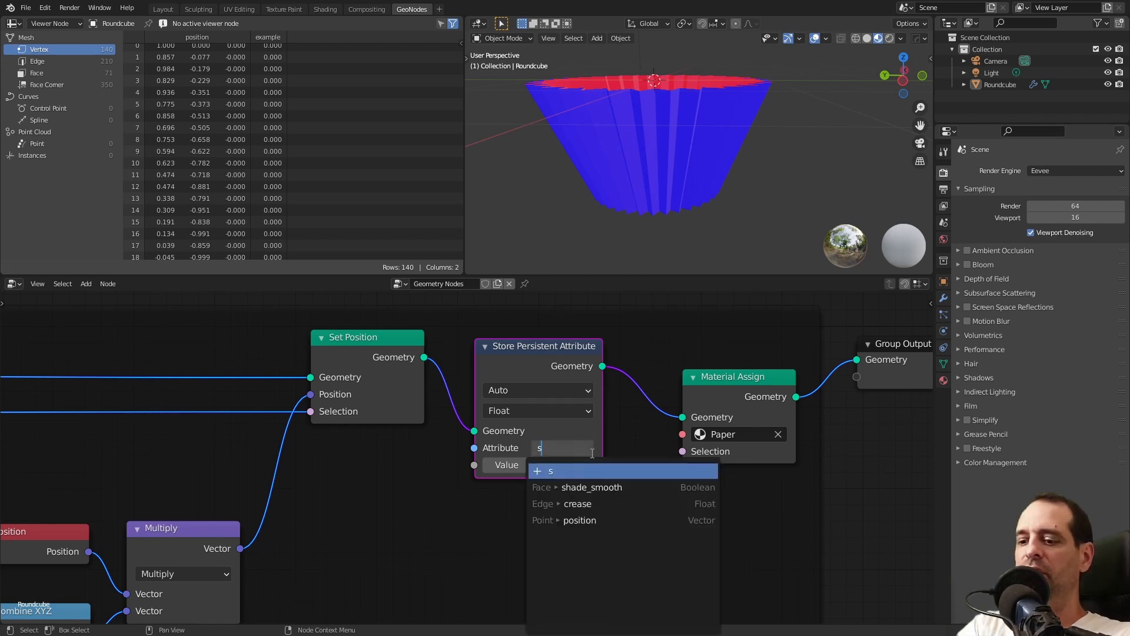
{"action": "type", "text": "hade"}
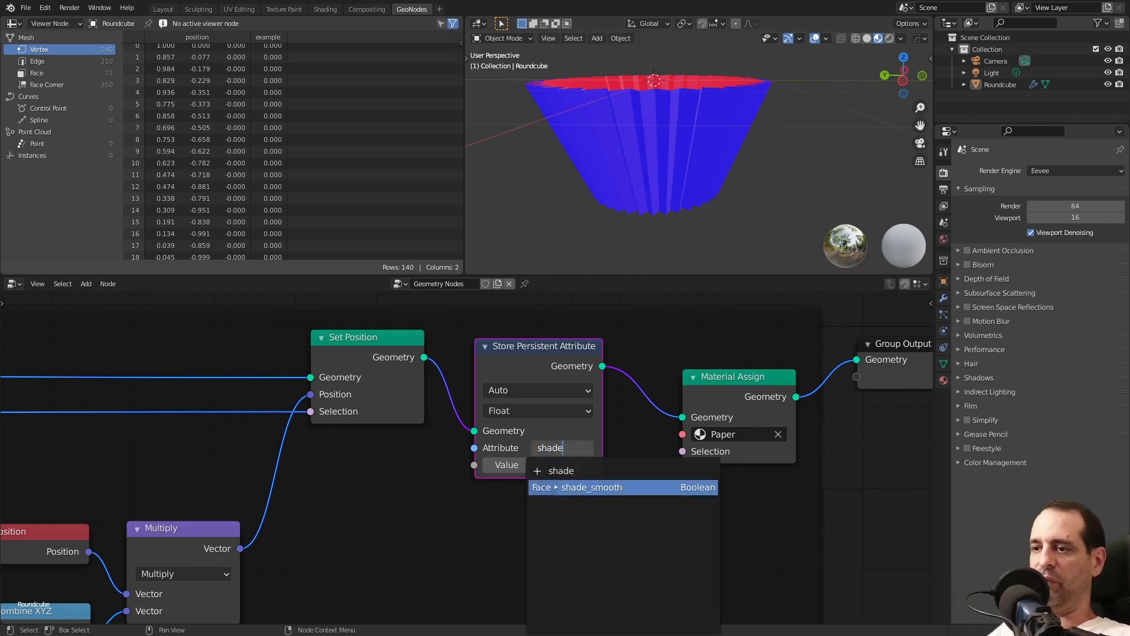
{"action": "key", "text": "Return"}
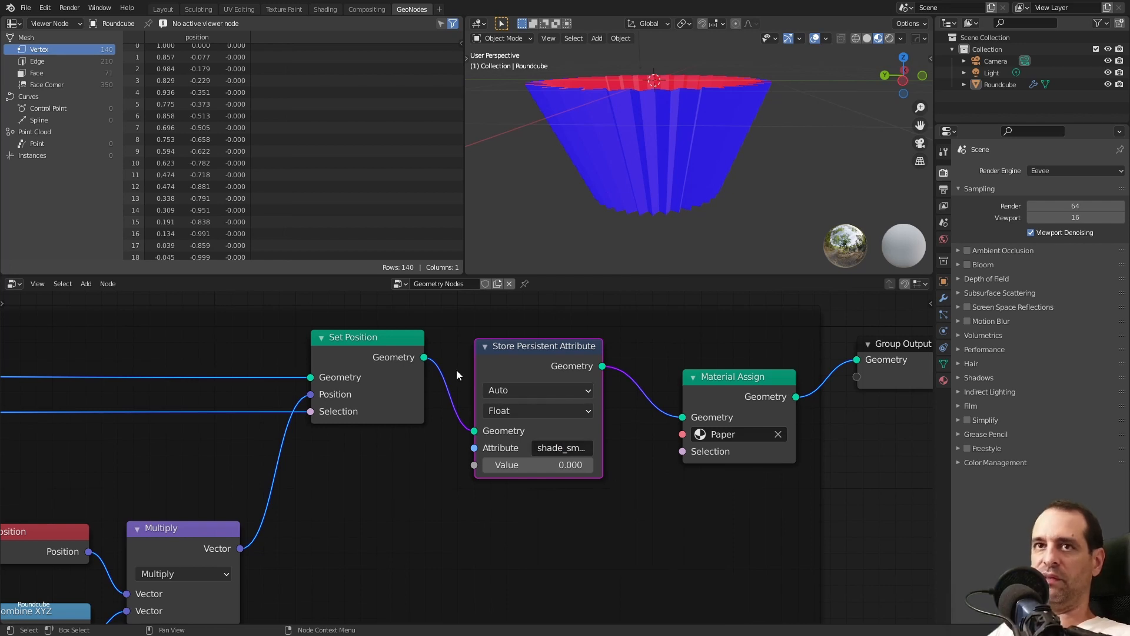
{"action": "left_click", "coordinate": [64, 73]}
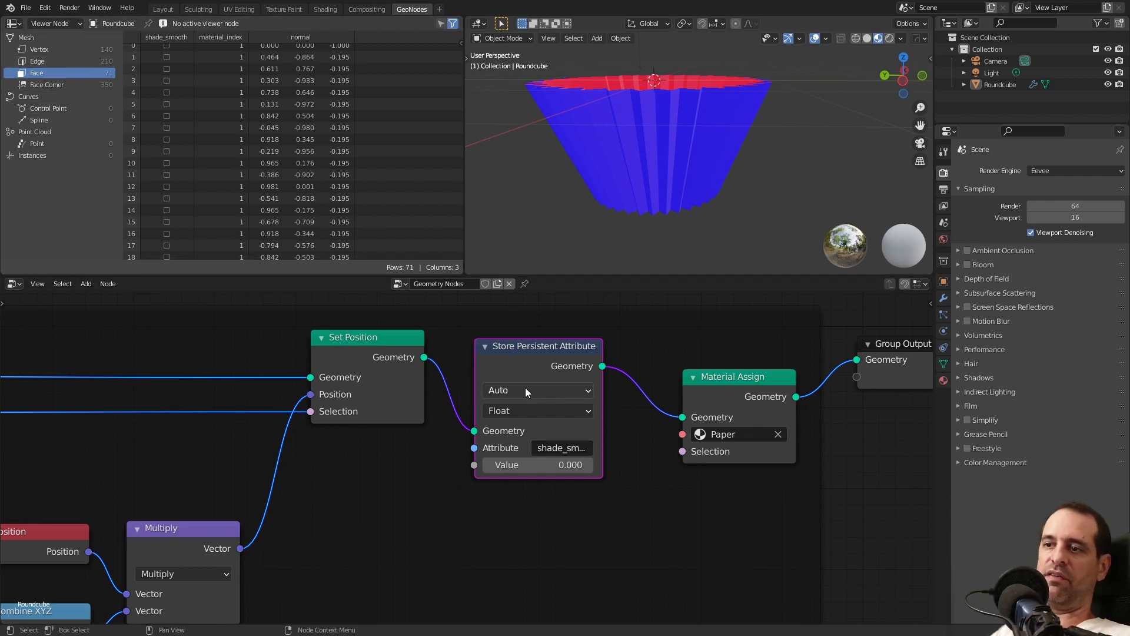
Nudge the Store Persistent Attribute node closer to Set Position and set its value to 0.100
{"action": "left_click_drag", "start_coordinate": [525, 387], "coordinate": [515, 376]}
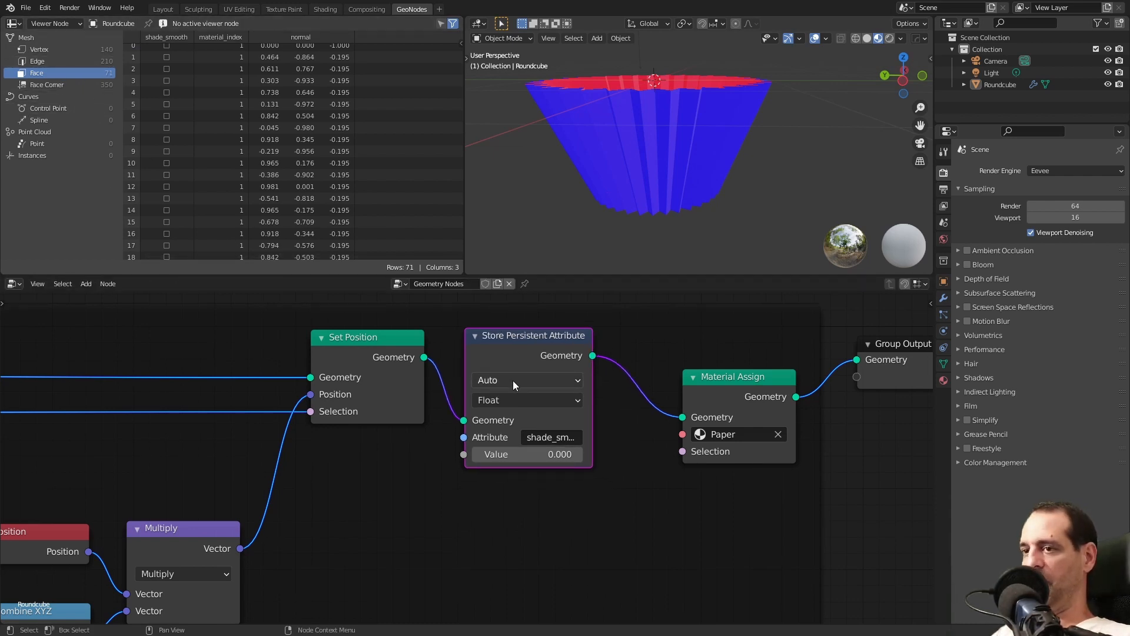
{"action": "left_click_drag", "start_coordinate": [509, 362], "coordinate": [505, 357]}
{"action": "left_click", "coordinate": [517, 395]}
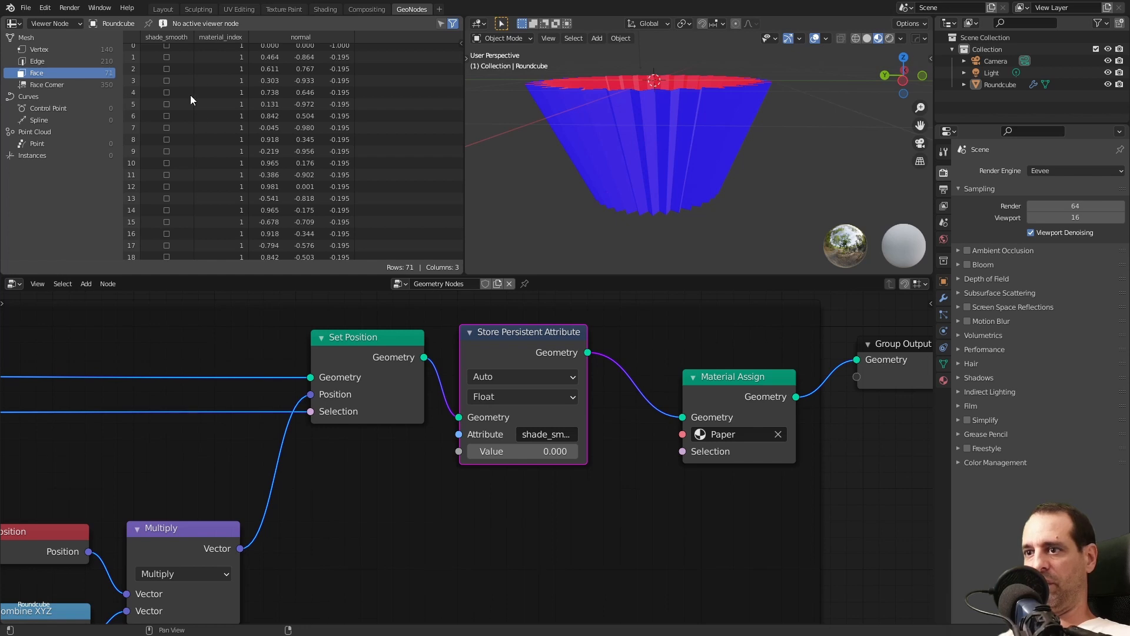
{"action": "left_click_drag", "start_coordinate": [543, 453], "coordinate": [545, 452]}
{"action": "left_click", "coordinate": [552, 452]}
{"action": "type", "text": "1.6"}
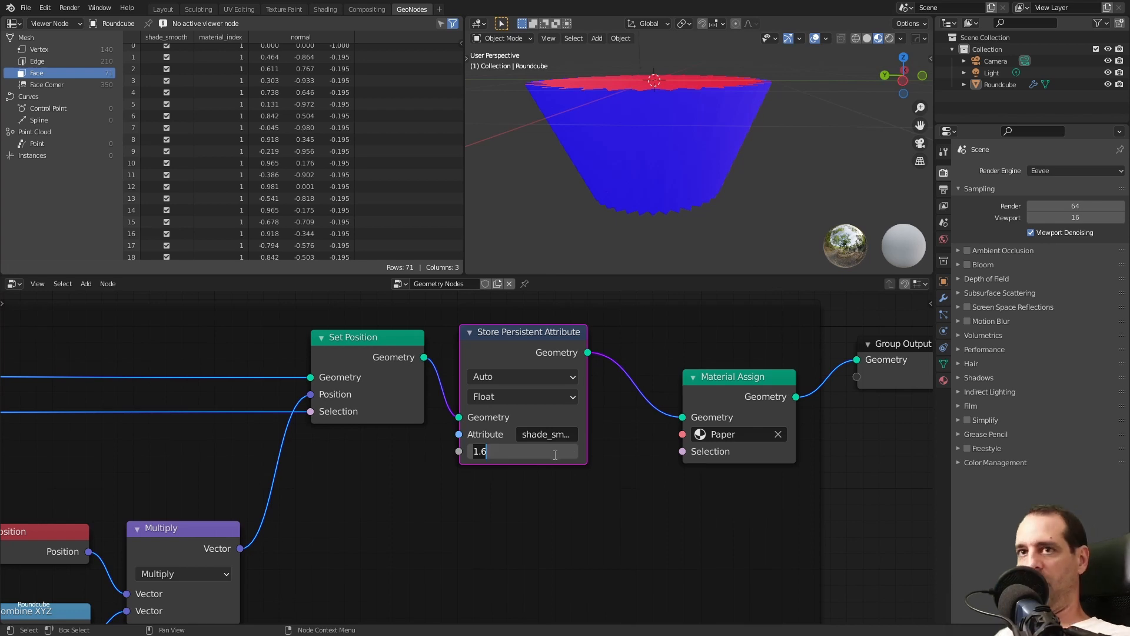
{"action": "type", "text": "0"}
{"action": "key", "text": "Return"}
{"action": "left_click", "coordinate": [572, 452]}
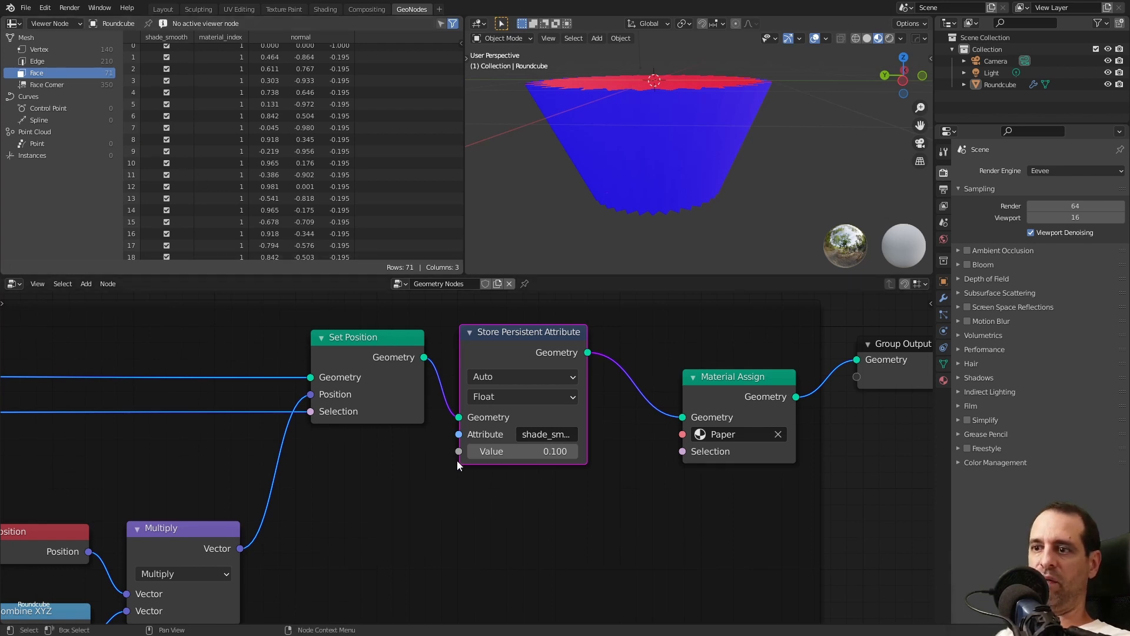
Turn off the red and blue face orientation overlay on the cup in the viewport
{"action": "left_click_drag", "start_coordinate": [465, 458], "coordinate": [457, 465]}
{"action": "middle_click_drag", "start_coordinate": [635, 147], "coordinate": [743, 157]}
{"action": "key", "text": "alt+shift+z"}
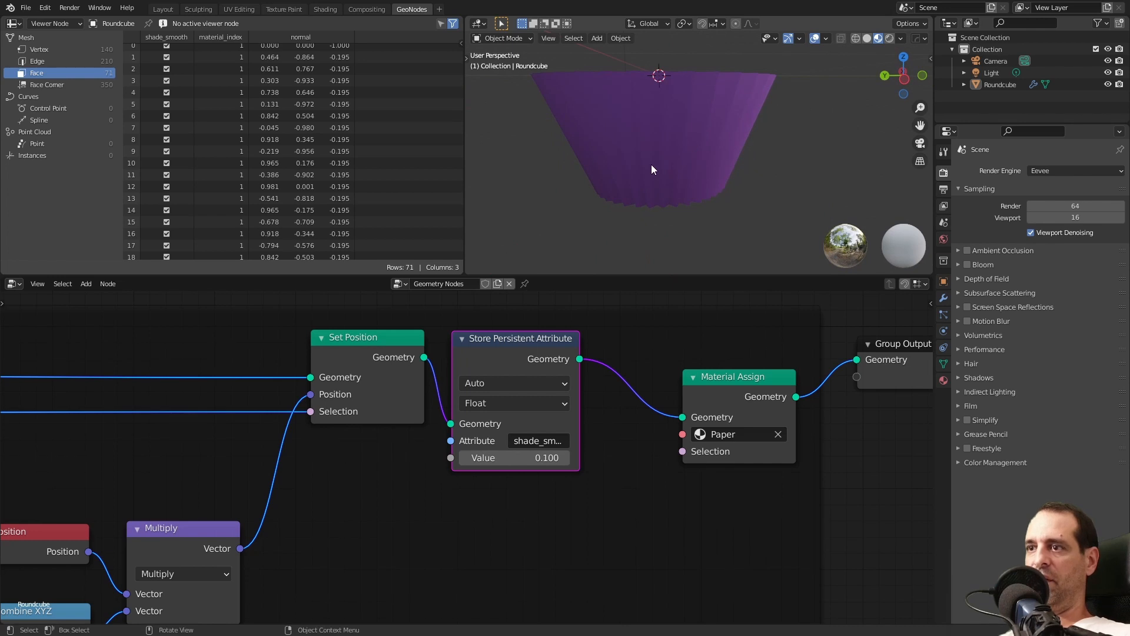
Lower the stored shade_smooth value to 0 and restore it to 0.100 to compare the cup's flat and smooth shading
{"action": "left_click", "coordinate": [464, 458]}
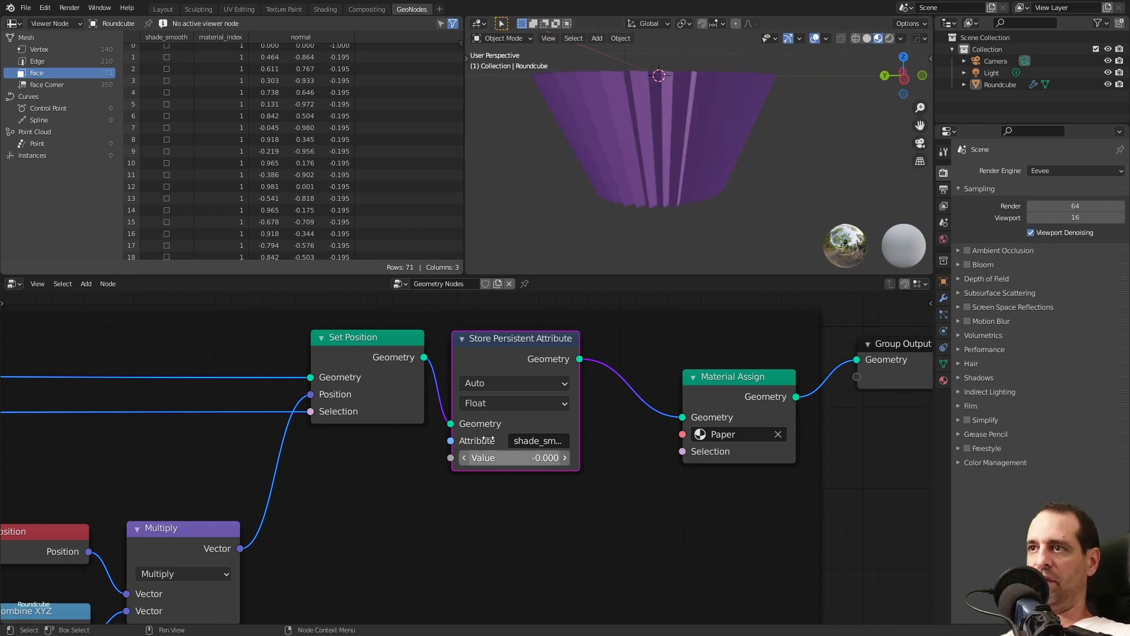
{"action": "middle_click_drag", "start_coordinate": [619, 169], "coordinate": [648, 138]}
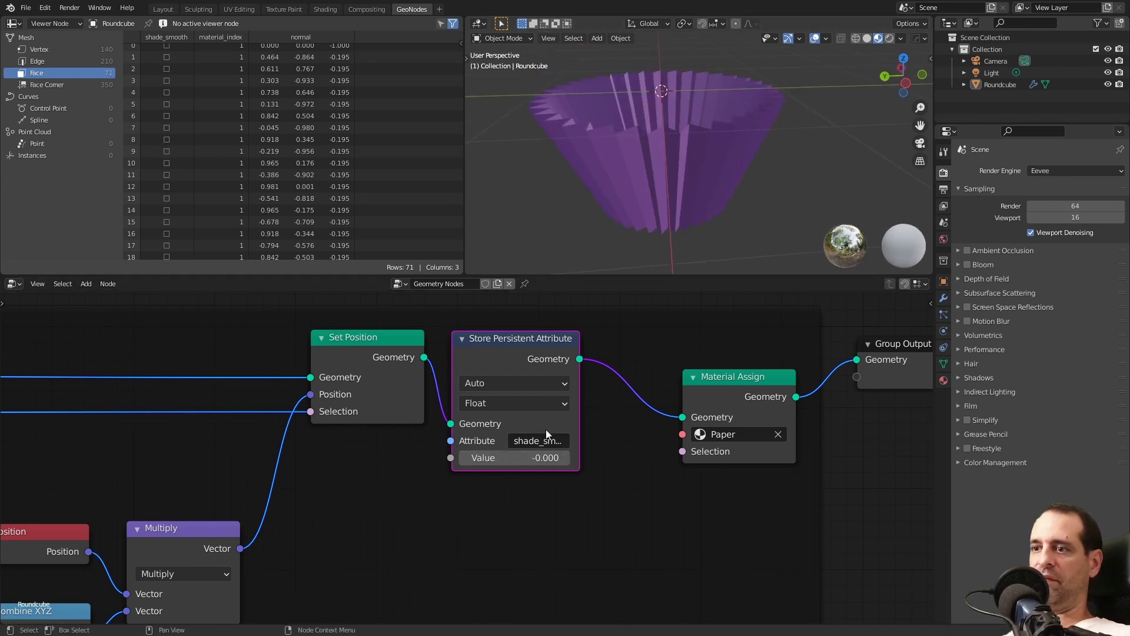
{"action": "left_click", "coordinate": [565, 458]}
{"action": "middle_click_drag", "start_coordinate": [655, 244], "coordinate": [626, 238]}
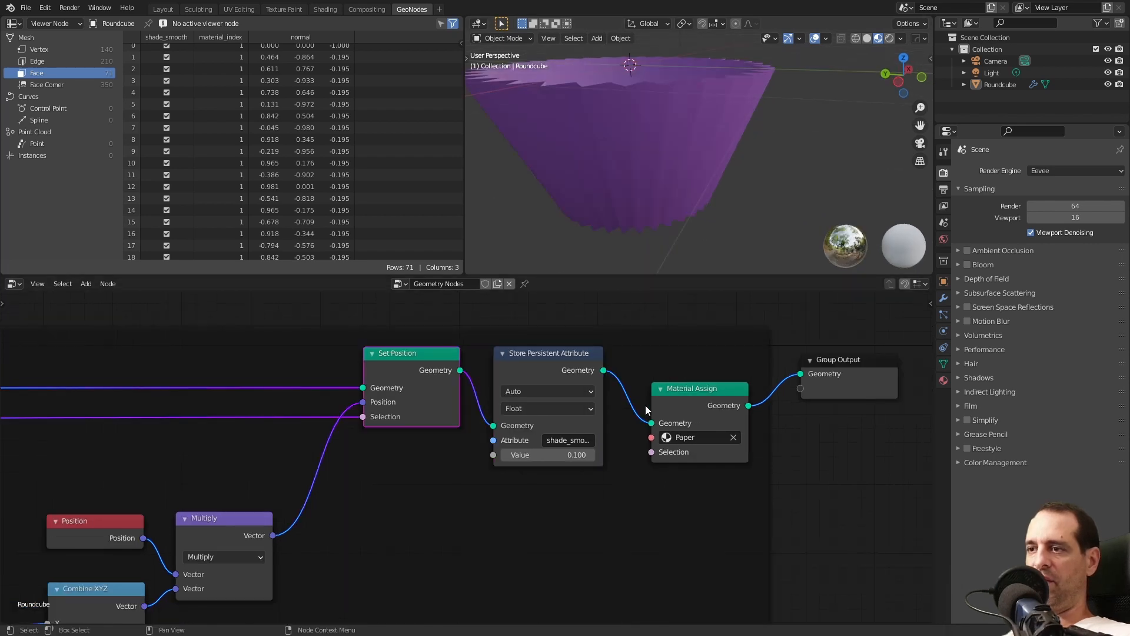
Move Material Assign and Store Persistent Attribute away from Set Position to make room for another node, and inspect the cup's shading
{"action": "middle_click_drag", "start_coordinate": [697, 401], "coordinate": [557, 413]}
{"action": "left_click_drag", "start_coordinate": [685, 392], "coordinate": [777, 389]}
{"action": "left_click_drag", "start_coordinate": [565, 406], "coordinate": [656, 370]}
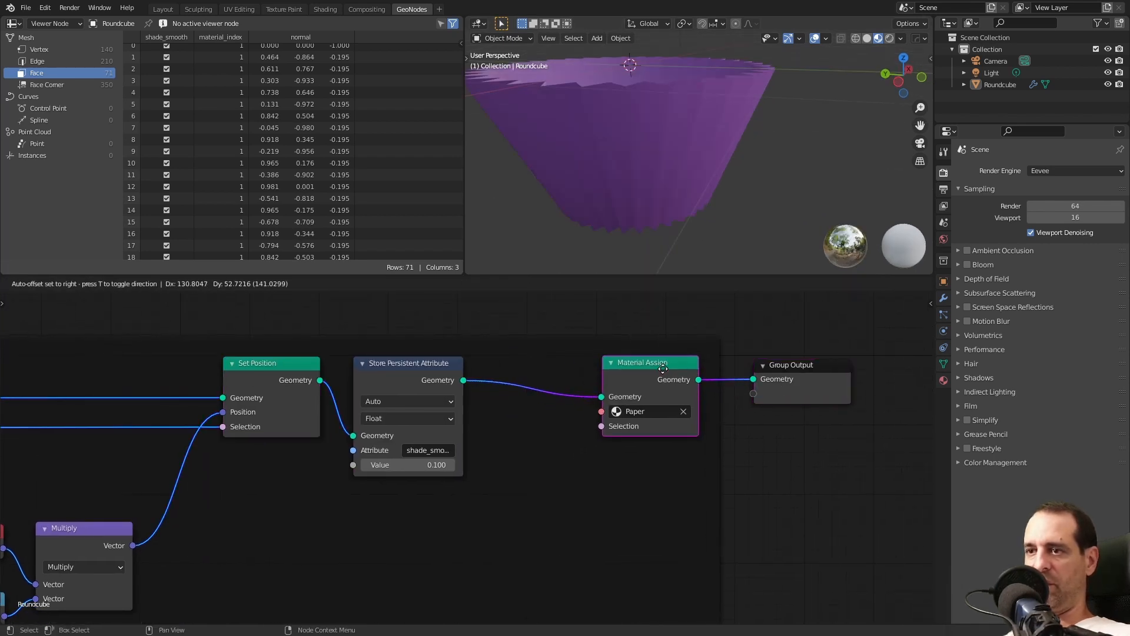
{"action": "left_click_drag", "start_coordinate": [435, 369], "coordinate": [543, 371]}
{"action": "middle_click_drag", "start_coordinate": [570, 254], "coordinate": [578, 169]}
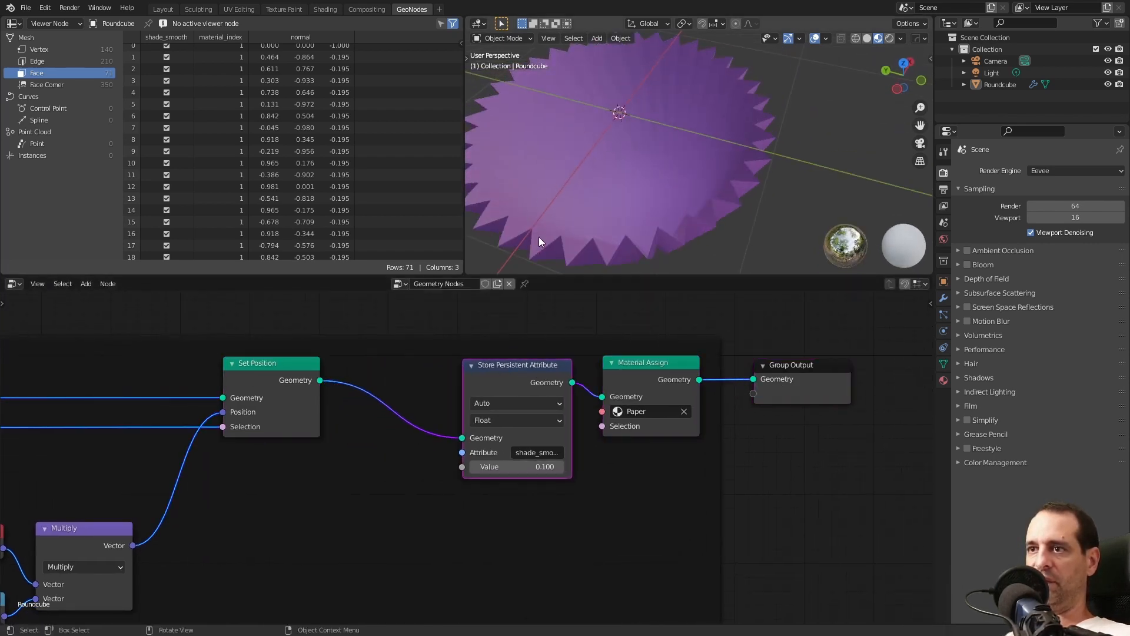
{"action": "middle_click_drag", "start_coordinate": [664, 224], "coordinate": [651, 176]}
Add a Subdivision Surface node below the link between Set Position and Store Persistent Attribute
{"action": "scroll", "coordinate": [386, 368], "scroll_direction": "up", "scroll_amount": 1}
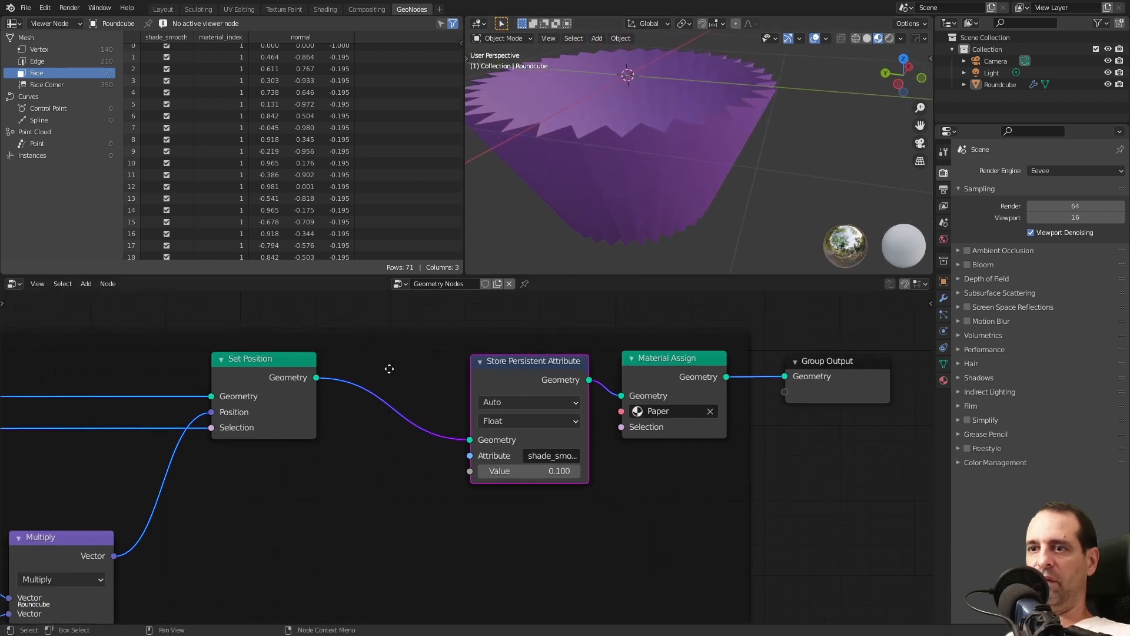
{"action": "middle_click_drag", "start_coordinate": [386, 369], "coordinate": [425, 350]}
{"action": "key", "text": "shift+a"}
{"action": "left_click", "coordinate": [426, 355]}
{"action": "type", "text": "su"}
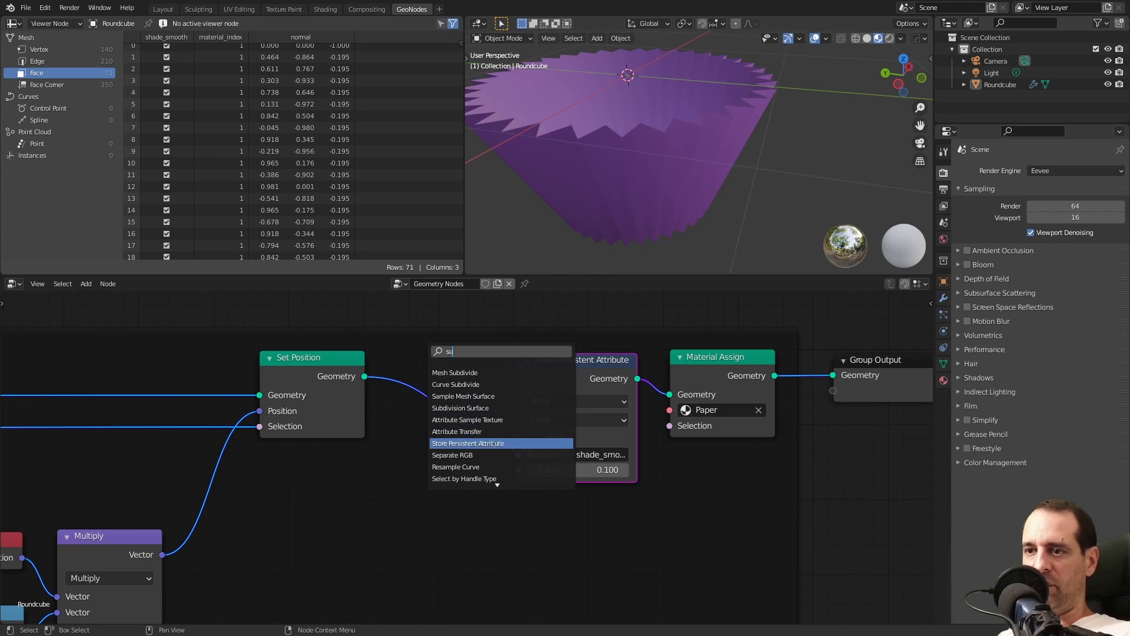
{"action": "left_click", "coordinate": [493, 408]}
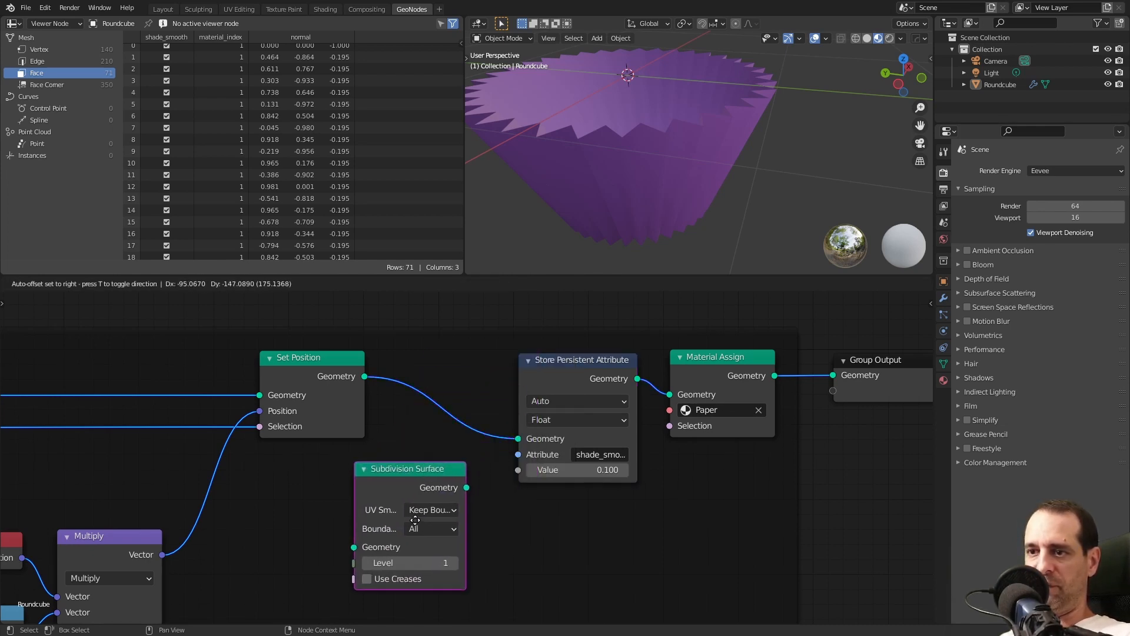
{"action": "left_click", "coordinate": [396, 530]}
Add a Mesh Subdivide node and place it directly beneath the Subdivision Surface node
{"action": "middle_click_drag", "start_coordinate": [512, 520], "coordinate": [515, 457]}
{"action": "key", "text": "shift+a"}
{"action": "left_click", "coordinate": [491, 414]}
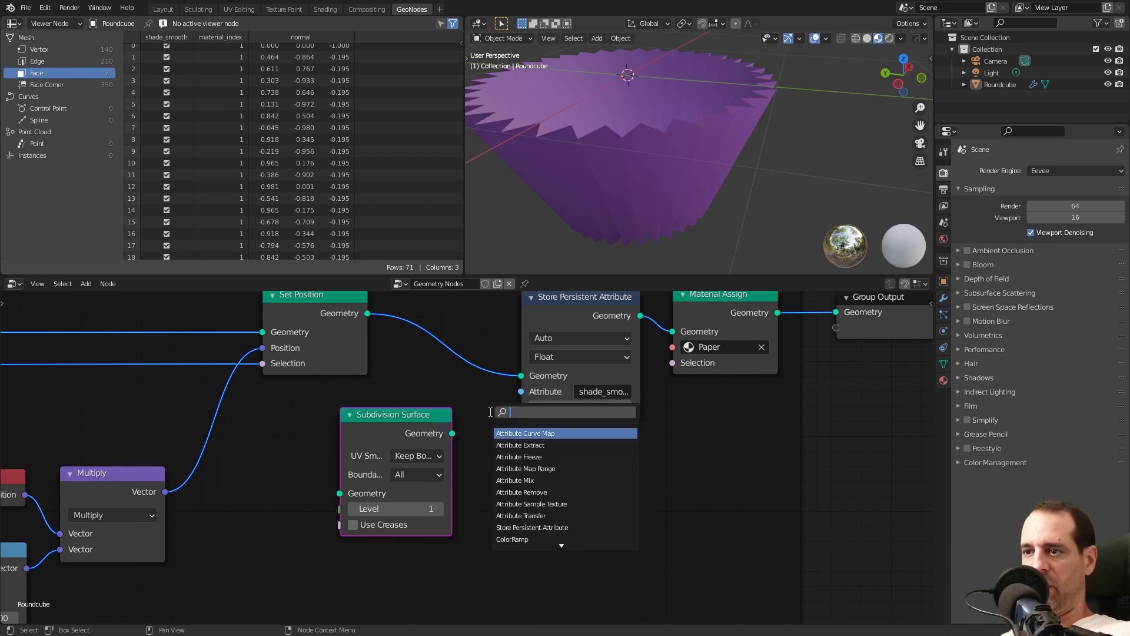
{"action": "type", "text": "su"}
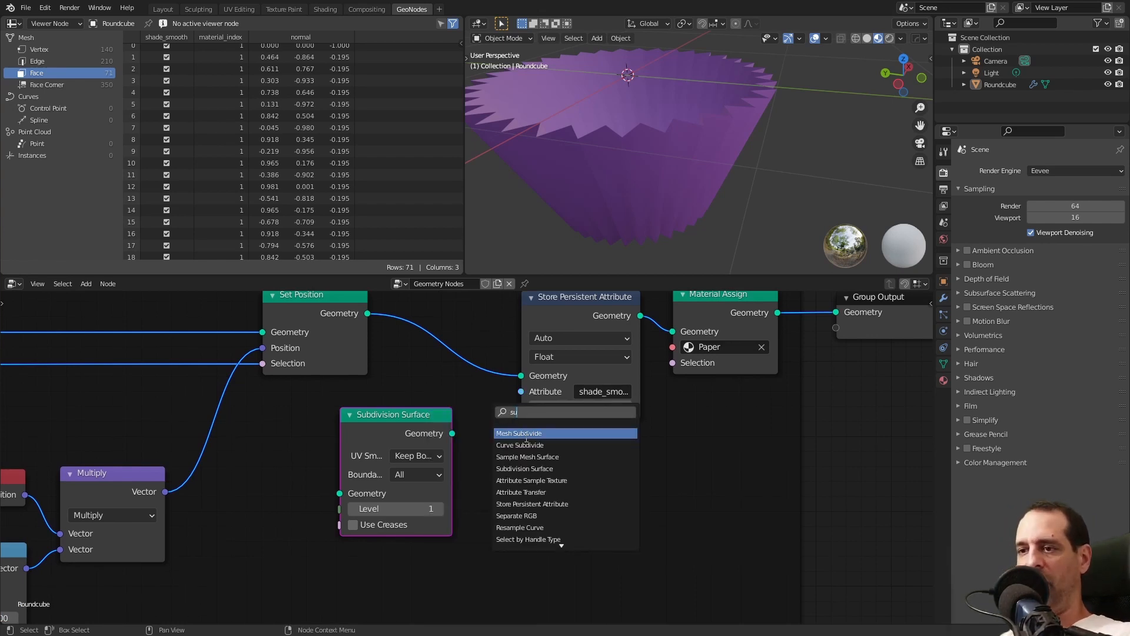
{"action": "left_click", "coordinate": [526, 435]}
{"action": "left_click", "coordinate": [546, 500]}
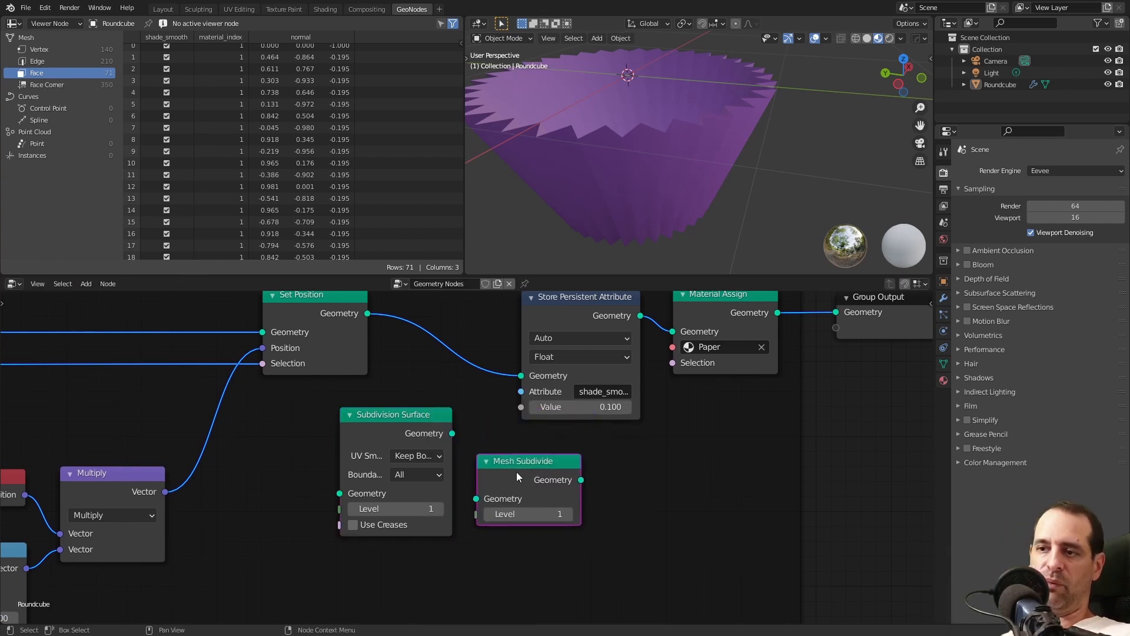
{"action": "left_click_drag", "start_coordinate": [516, 476], "coordinate": [382, 564]}
Insert the Subdivision Surface node into the link between Set Position and Store Persistent Attribute
{"action": "middle_click_drag", "start_coordinate": [405, 451], "coordinate": [415, 377]}
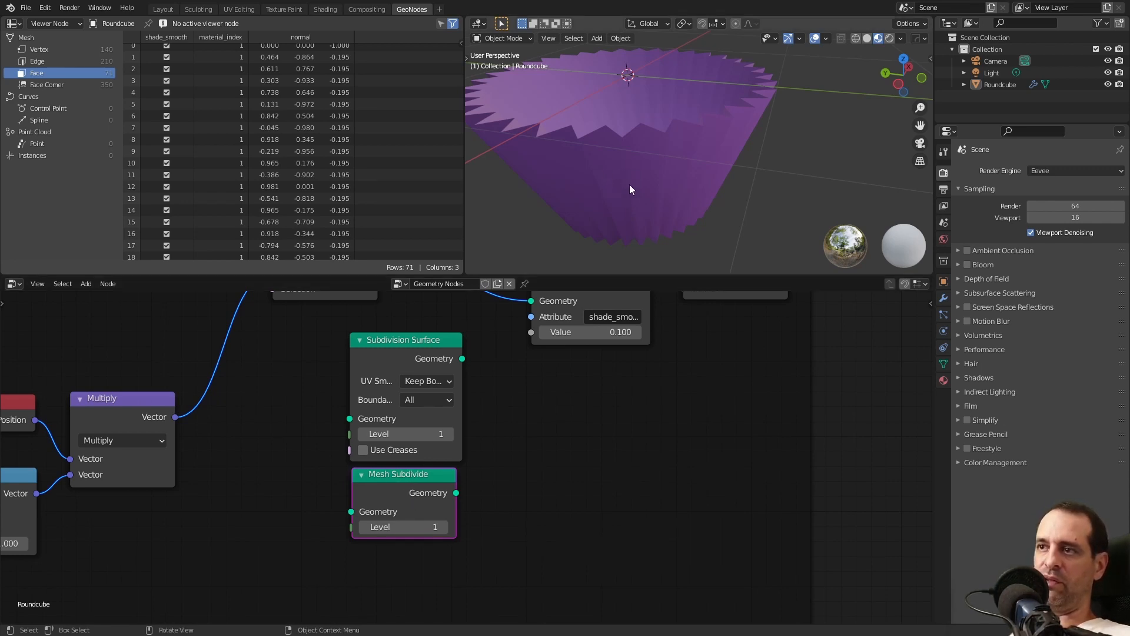
{"action": "scroll", "coordinate": [536, 390], "scroll_direction": "down", "scroll_amount": 1}
{"action": "middle_click_drag", "start_coordinate": [535, 391], "coordinate": [540, 474]}
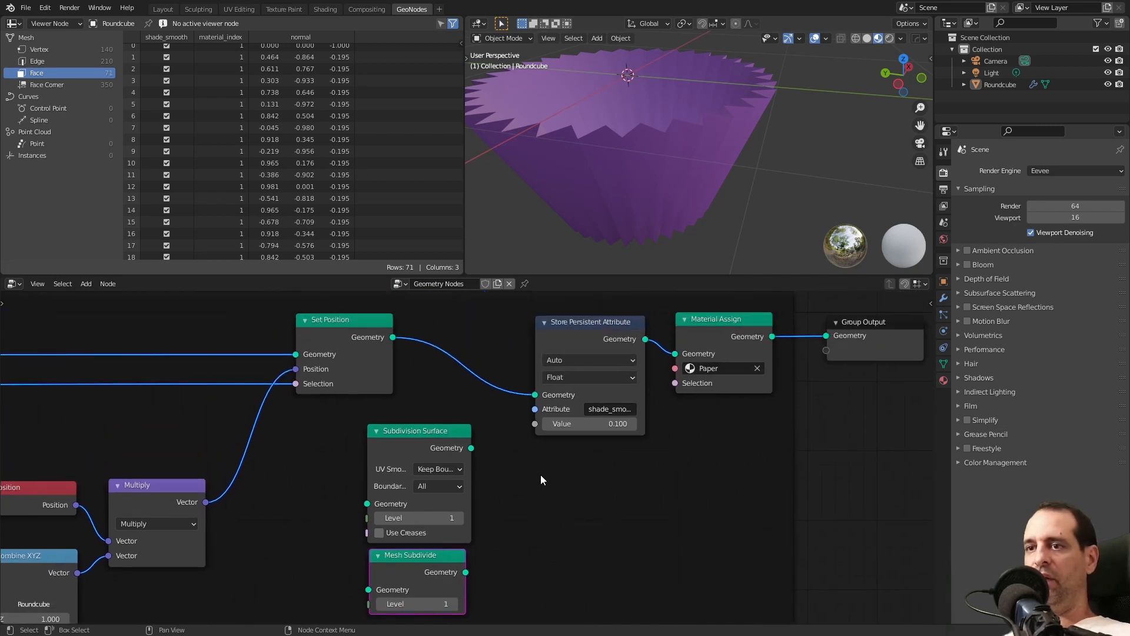
{"action": "left_click", "coordinate": [414, 446]}
{"action": "left_click_drag", "start_coordinate": [414, 445], "coordinate": [488, 341]}
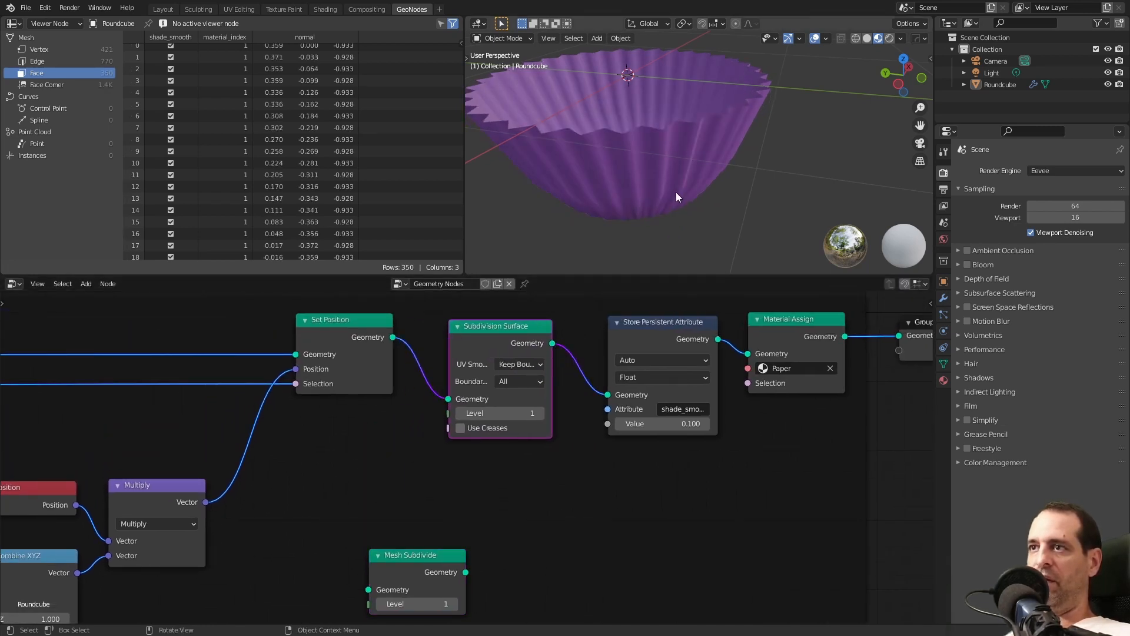
Set the Subdivision Surface node's level to 3
{"action": "middle_click_drag", "start_coordinate": [676, 192], "coordinate": [646, 154]}
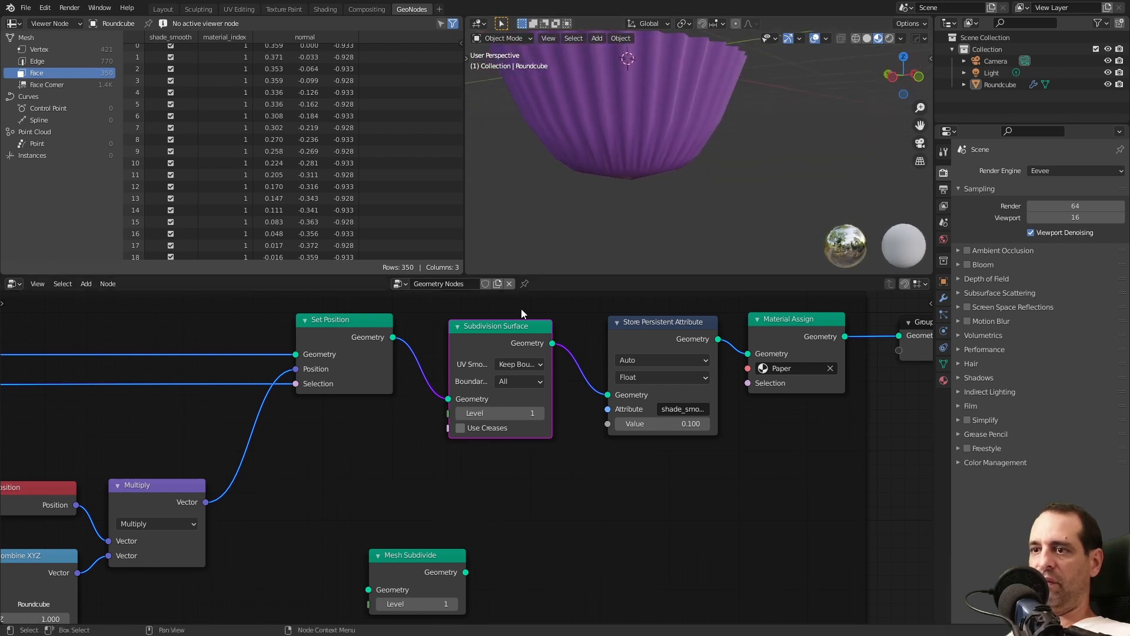
{"action": "left_click", "coordinate": [538, 413]}
{"action": "left_click", "coordinate": [538, 413]}
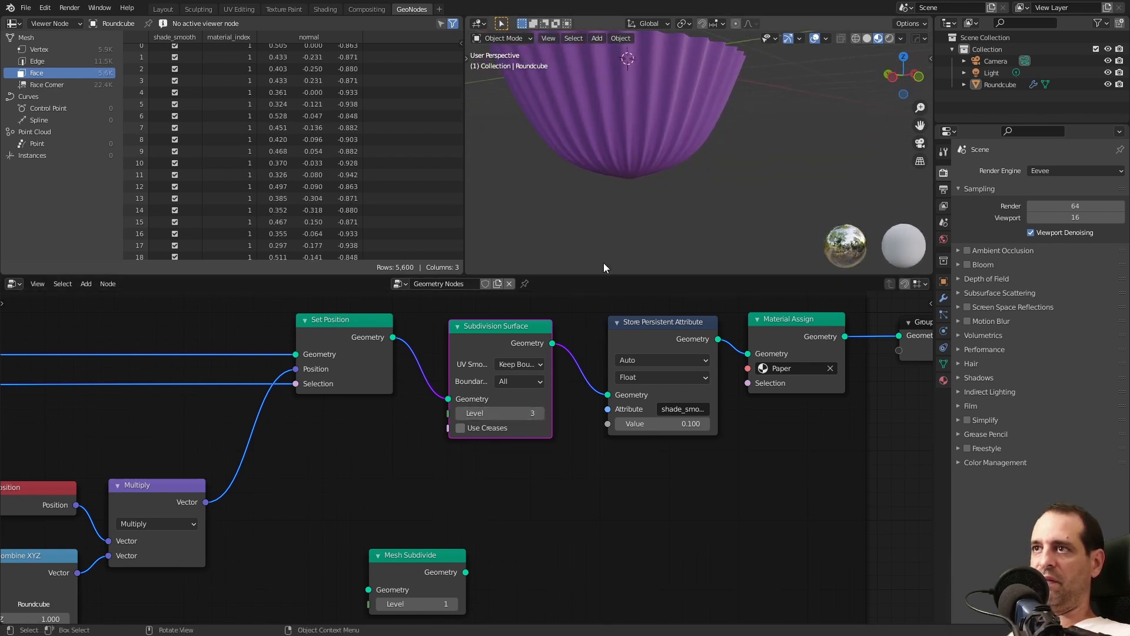
Delete the unconnected Mesh Subdivide node
{"action": "middle_click_drag", "start_coordinate": [603, 265], "coordinate": [644, 166]}
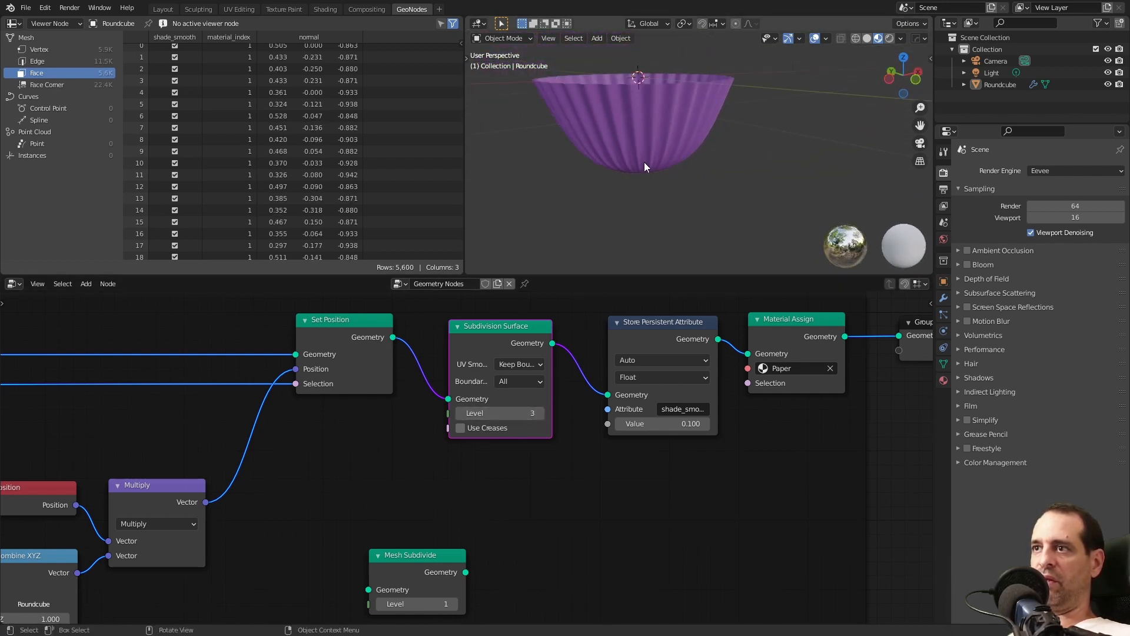
{"action": "left_click", "coordinate": [427, 561]}
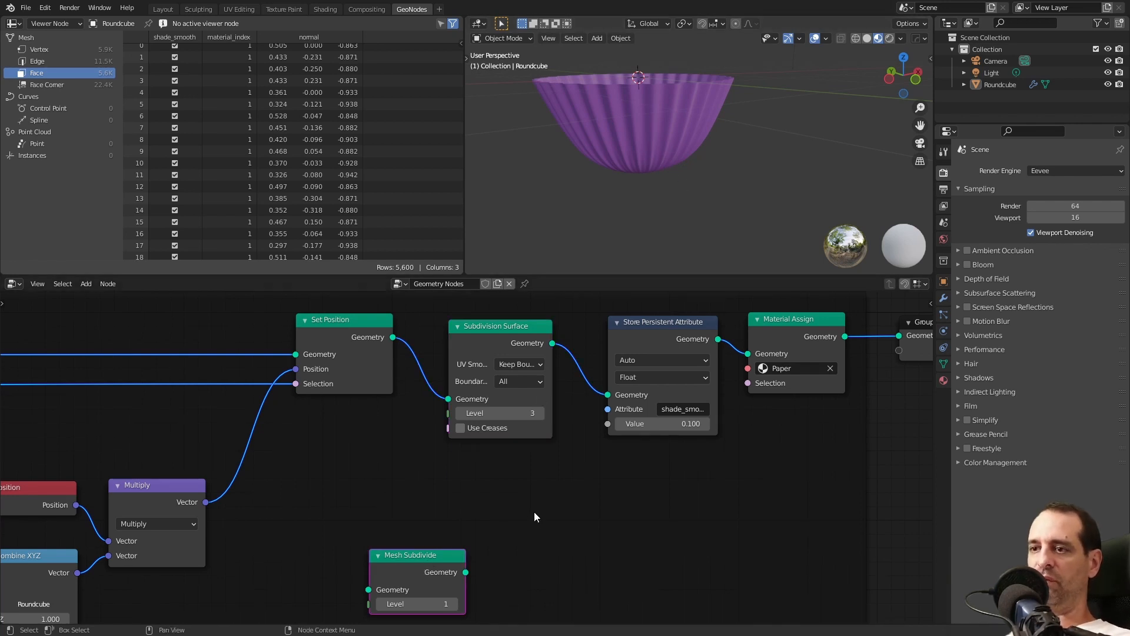
{"action": "key", "text": "x"}
Shift the Subdivision Surface, Store Persistent Attribute and Material Assign nodes away from Set Position to make room in the chain
{"action": "left_click_drag", "start_coordinate": [508, 343], "coordinate": [521, 342]}
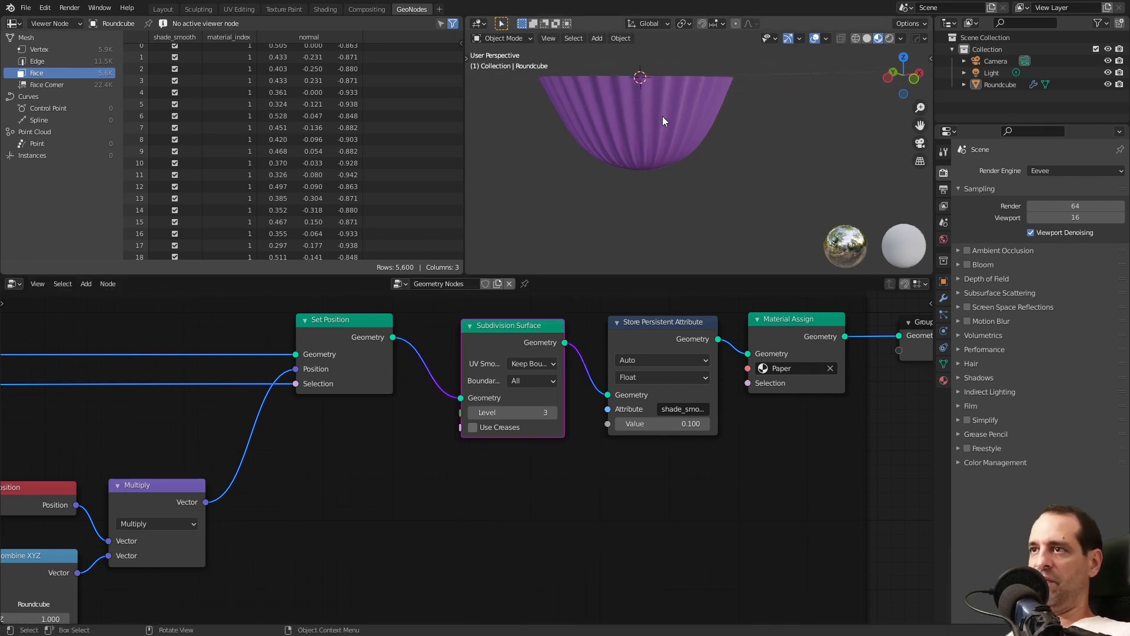
{"action": "middle_click_drag", "start_coordinate": [436, 343], "coordinate": [464, 391]}
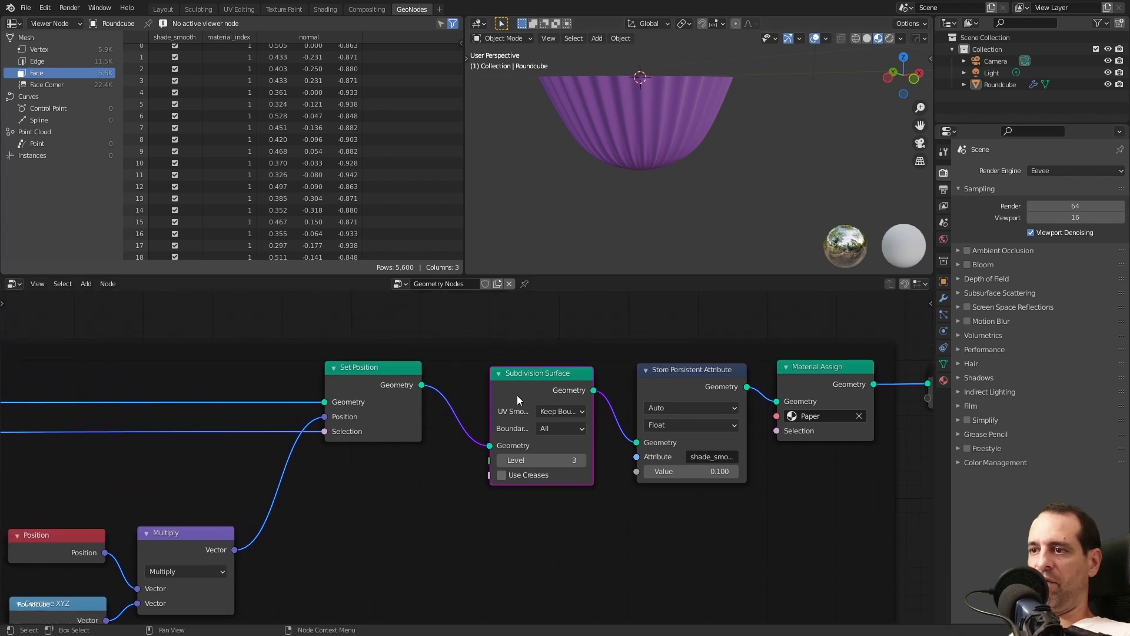
{"action": "middle_click_drag", "start_coordinate": [560, 387], "coordinate": [402, 381]}
{"action": "mouse_move", "coordinate": [646, 365]}
{"action": "left_mouse_down"}
{"action": "mouse_move", "coordinate": [669, 367]}
{"action": "mouse_move", "coordinate": [655, 359]}
{"action": "left_mouse_up"}
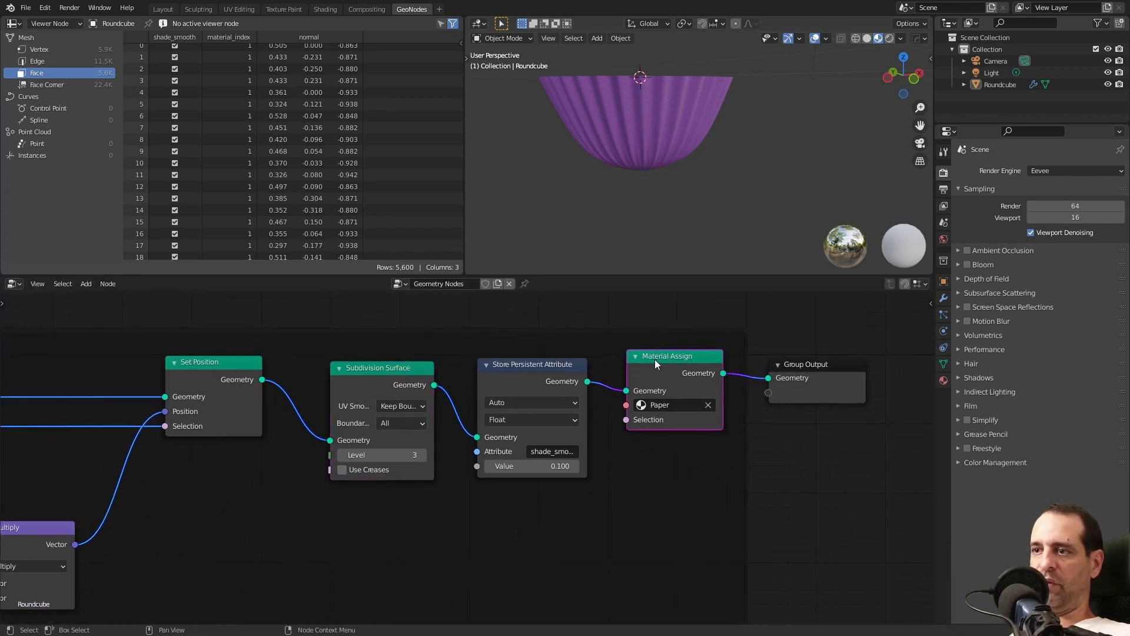
{"action": "left_click_drag", "start_coordinate": [527, 371], "coordinate": [556, 363]}
{"action": "left_click_drag", "start_coordinate": [422, 377], "coordinate": [470, 377]}
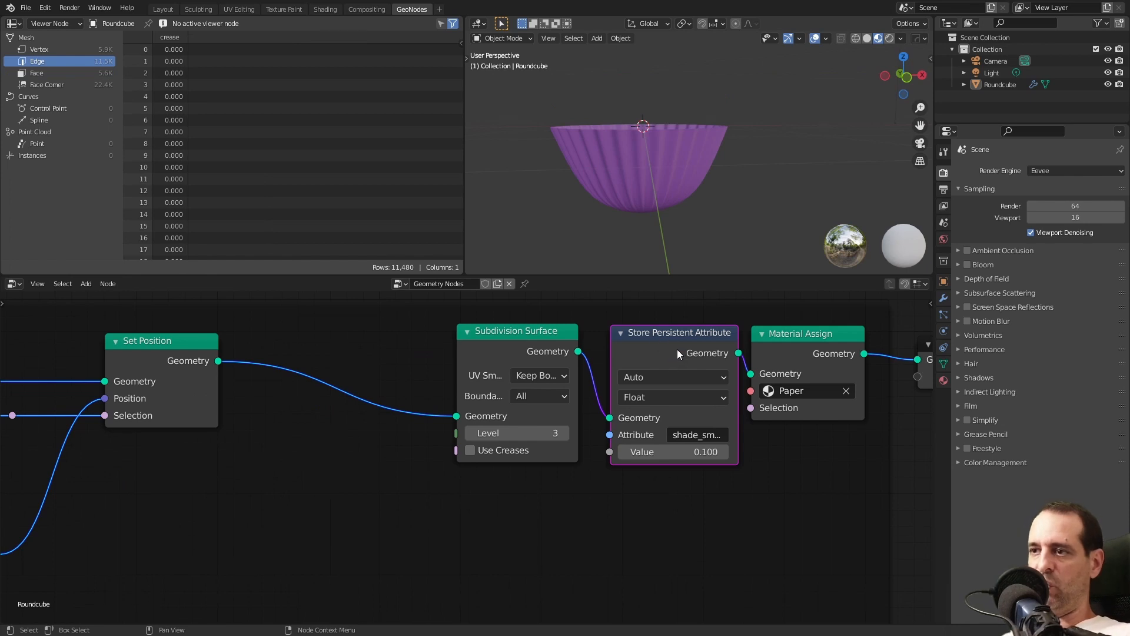
Duplicate the shade_smooth Store Persistent Attribute node and insert the copy between Set Position and Subdivision Surface
{"action": "key", "text": "shift+d"}
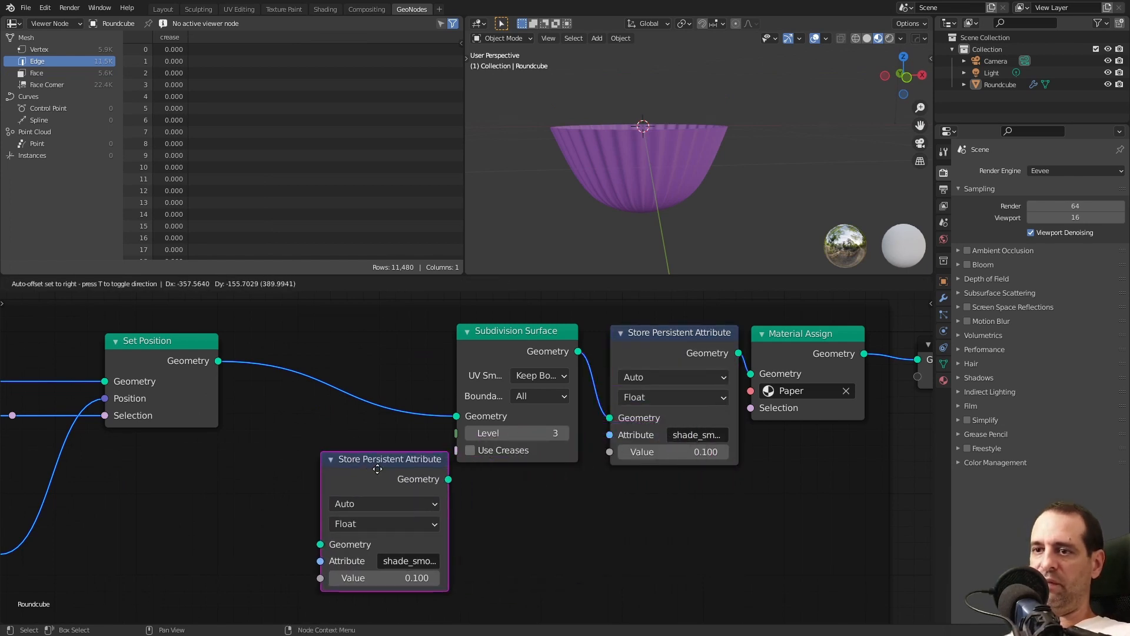
{"action": "left_click", "coordinate": [337, 364]}
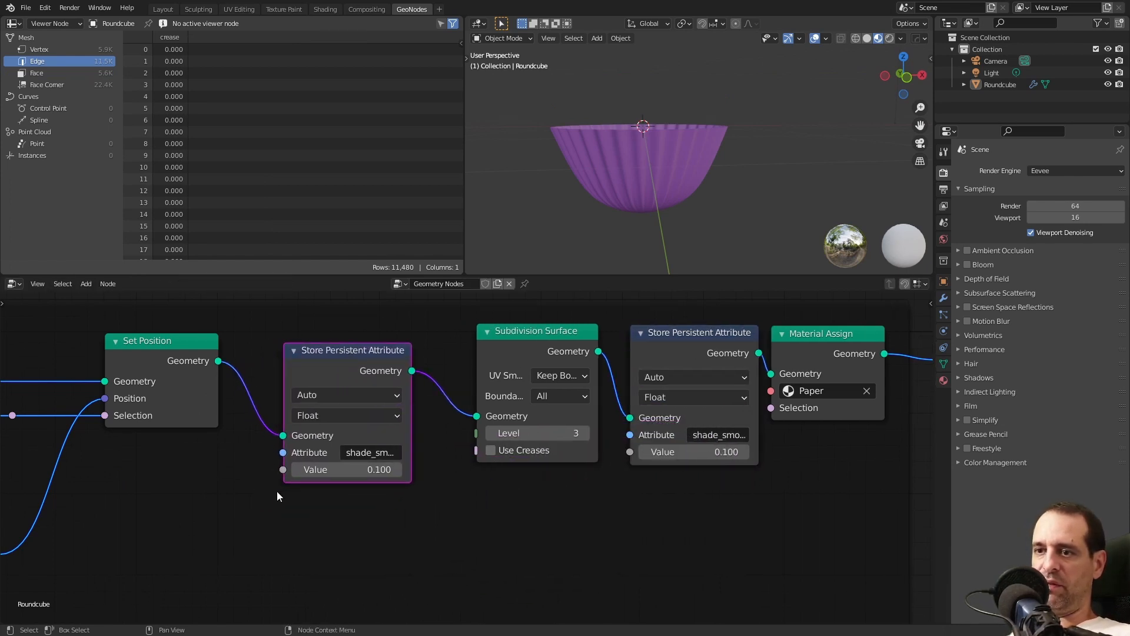
{"action": "middle_click_drag", "start_coordinate": [277, 491], "coordinate": [341, 486]}
{"action": "scroll", "coordinate": [432, 451], "scroll_direction": "up", "scroll_amount": 1}
Make the duplicated Store Persistent Attribute node write the edge attribute crease with a value of 0
{"action": "left_click", "coordinate": [428, 468]}
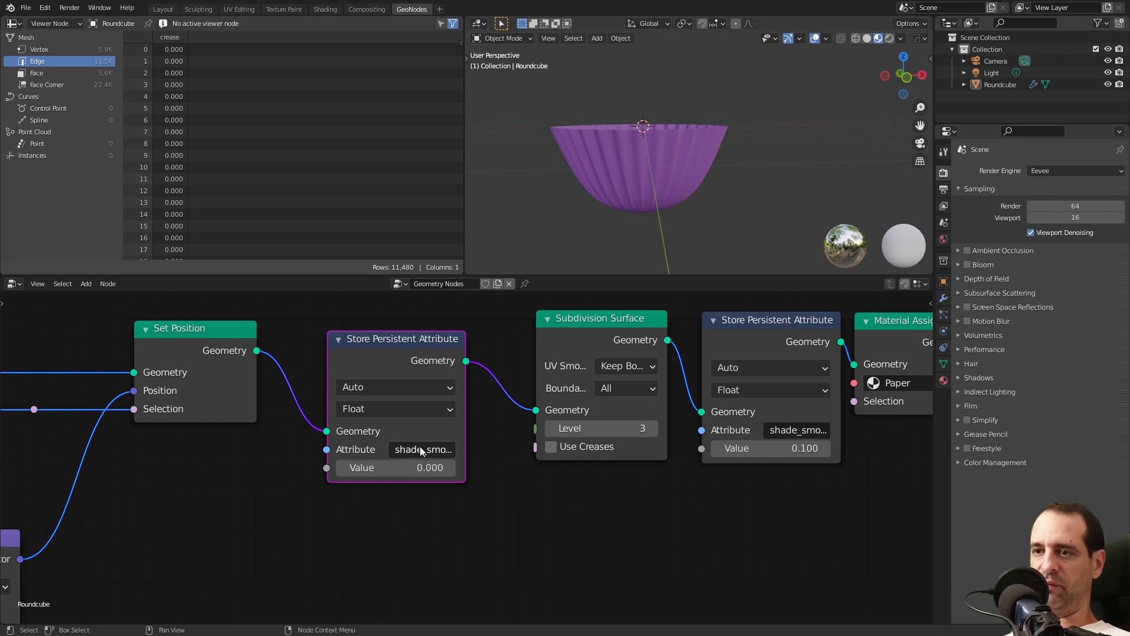
{"action": "left_click", "coordinate": [394, 386]}
{"action": "left_click", "coordinate": [392, 387]}
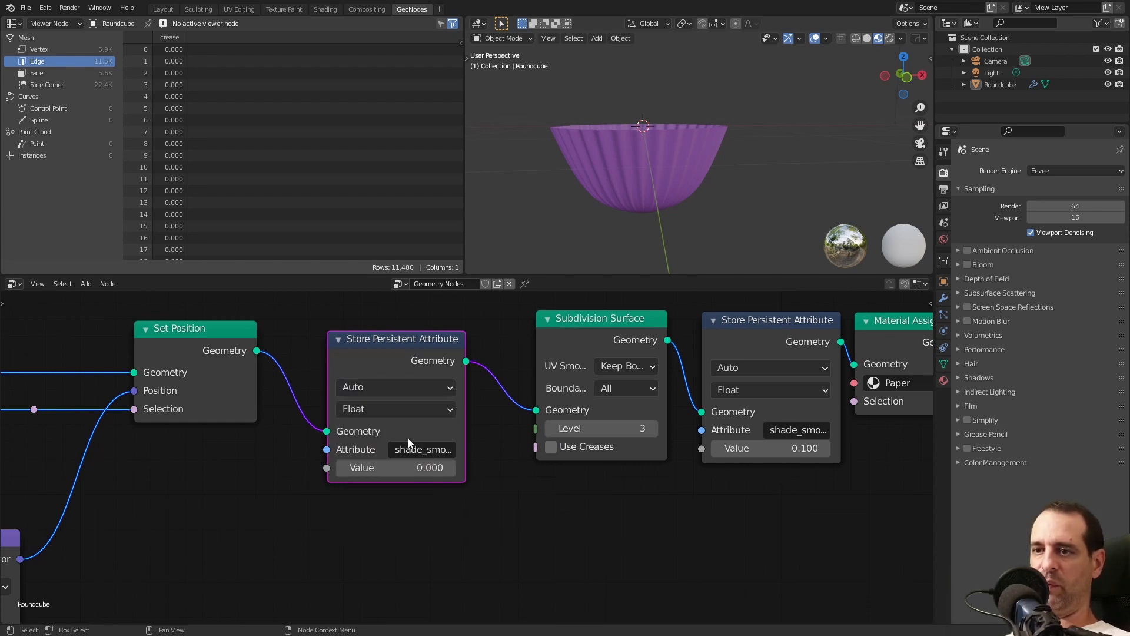
{"action": "left_click", "coordinate": [423, 450]}
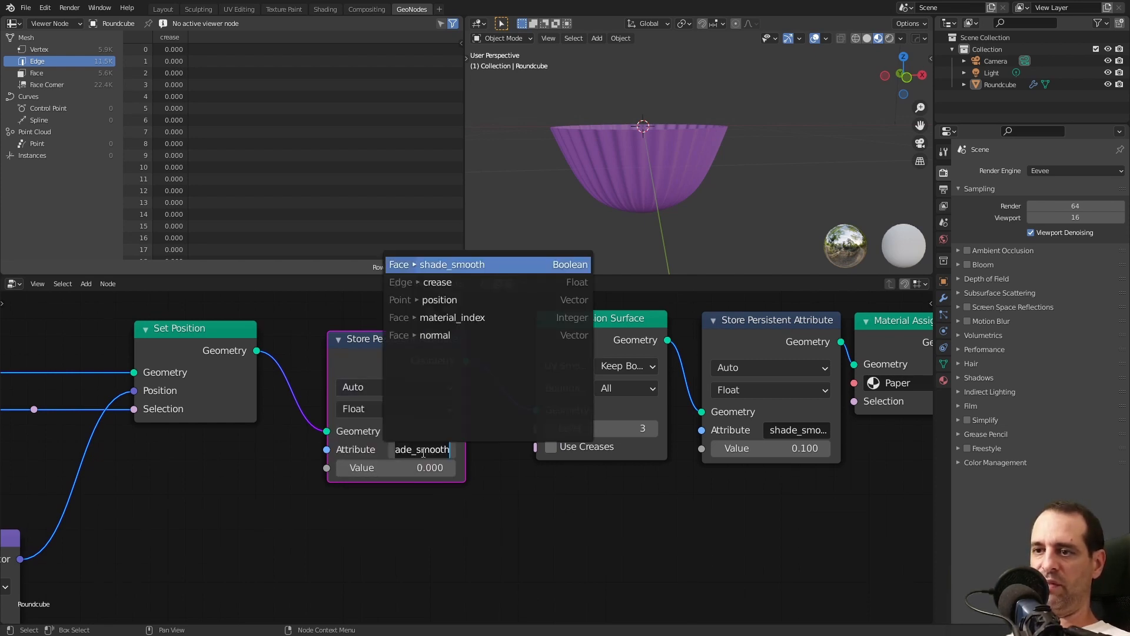
{"action": "left_click", "coordinate": [438, 282]}
Enable Use Creases on the Subdivision Surface node and set the stored crease value to 1
{"action": "scroll", "coordinate": [652, 361], "scroll_direction": "down", "scroll_amount": 2}
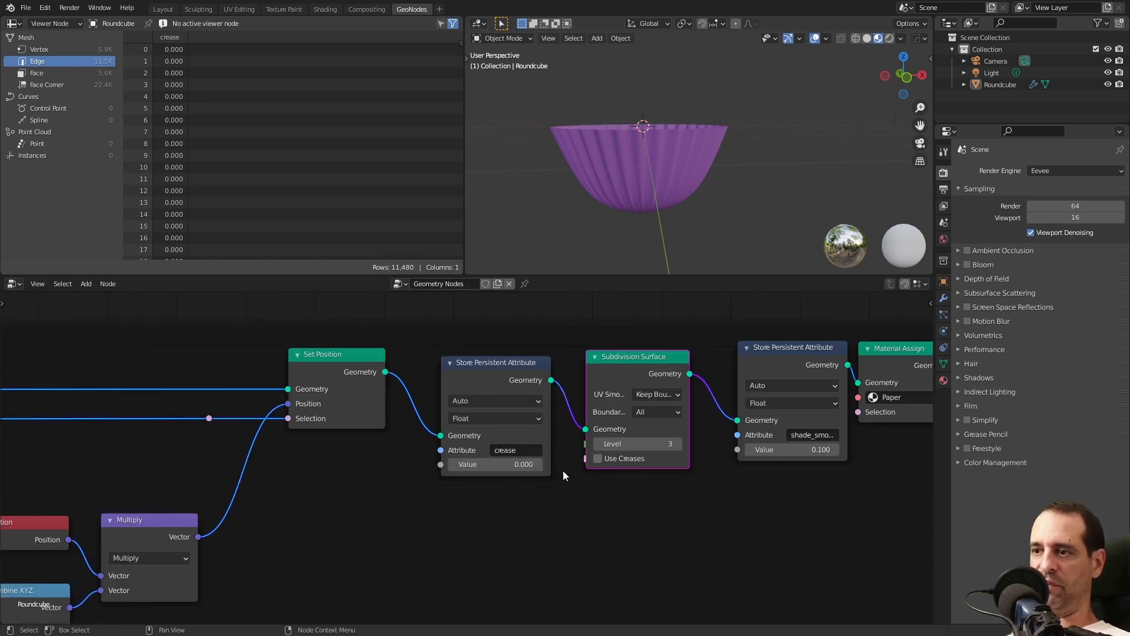
{"action": "scroll", "coordinate": [563, 471], "scroll_direction": "up", "scroll_amount": 1}
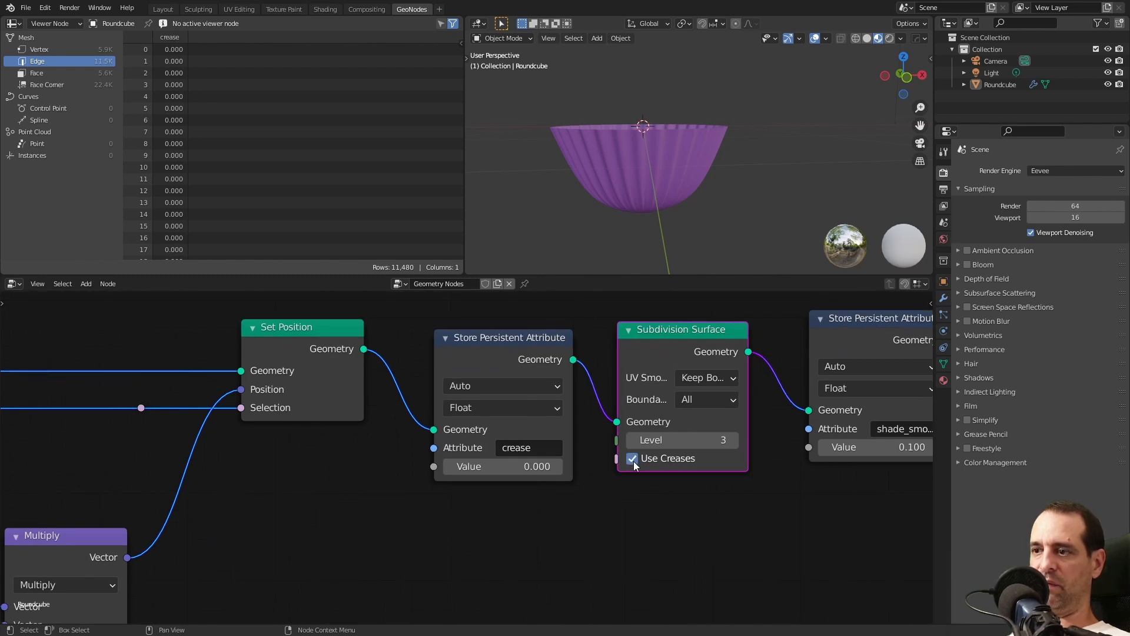
{"action": "left_click", "coordinate": [519, 467]}
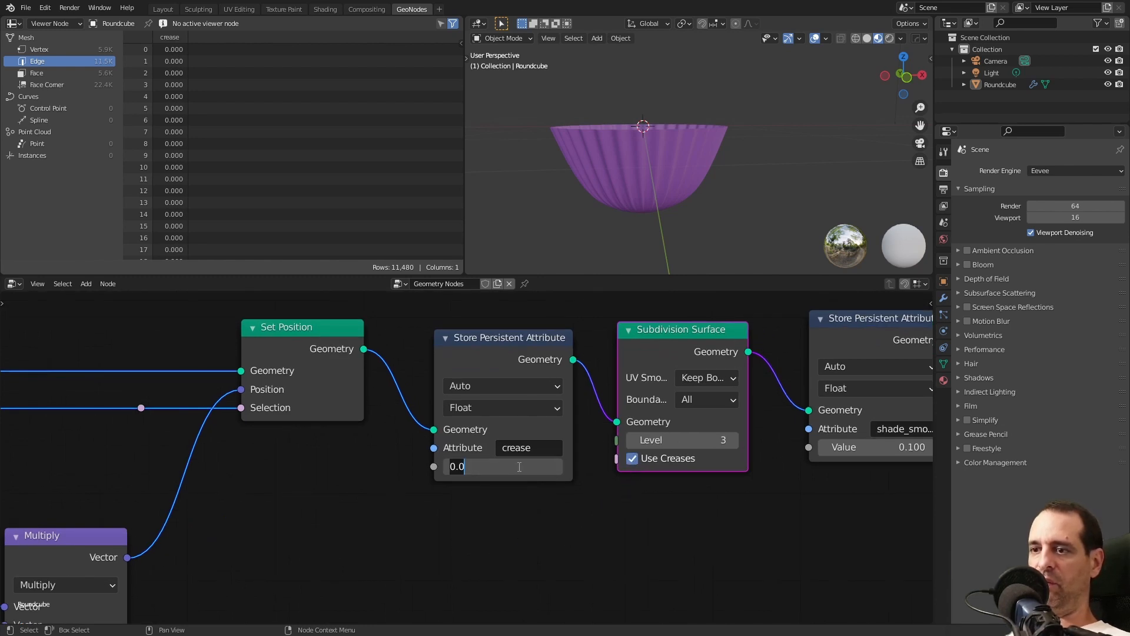
{"action": "key", "text": "Return"}
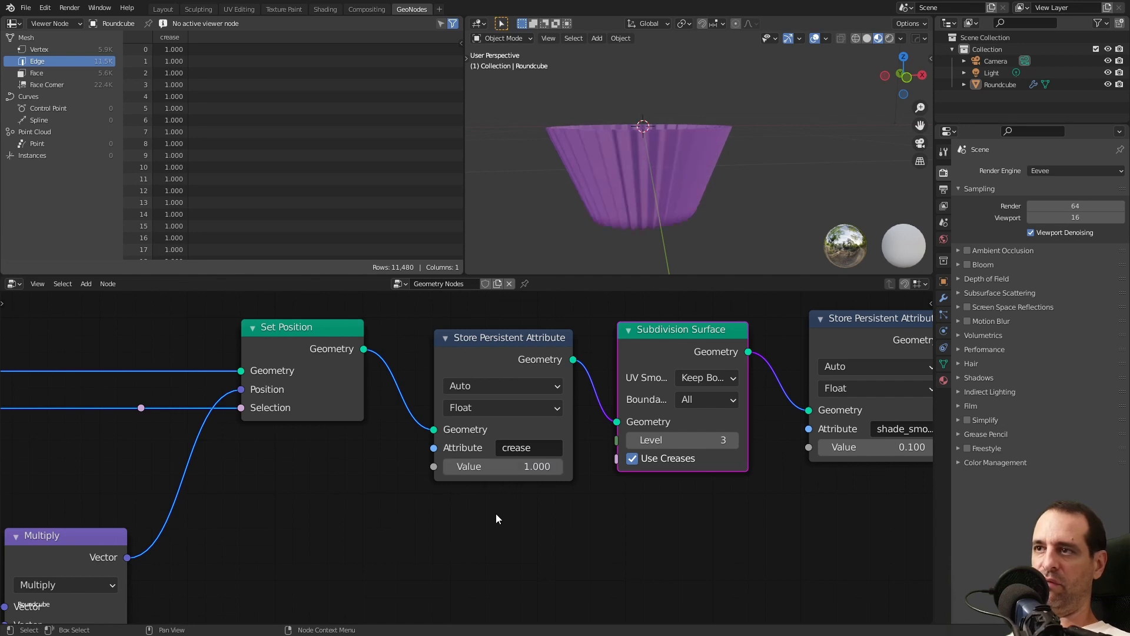
{"action": "middle_click_drag", "start_coordinate": [654, 240], "coordinate": [659, 183]}
{"action": "scroll", "coordinate": [455, 499], "scroll_direction": "up", "scroll_amount": 1}
{"action": "scroll", "coordinate": [496, 470], "scroll_direction": "down", "scroll_amount": 1}
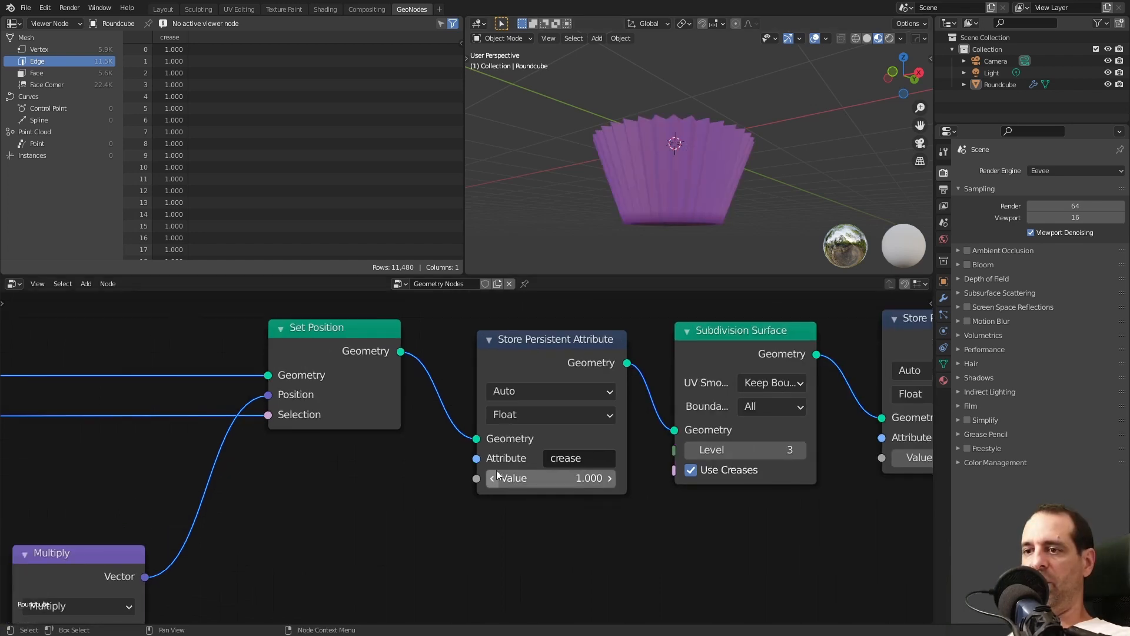
Trace the Selection link of the last Set Position node back to the first Extrude node's Top Faces output
{"action": "scroll", "coordinate": [419, 472], "scroll_direction": "down", "scroll_amount": 2}
{"action": "middle_click_drag", "start_coordinate": [334, 472], "coordinate": [480, 455]}
{"action": "scroll", "coordinate": [480, 456], "scroll_direction": "down", "scroll_amount": 3}
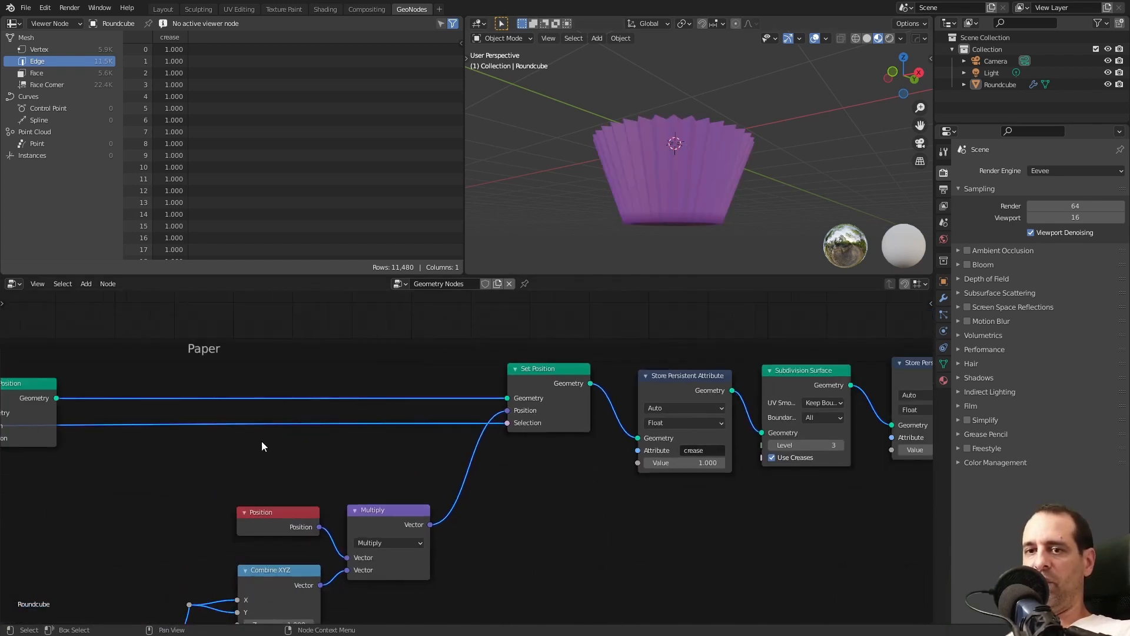
{"action": "middle_click_drag", "start_coordinate": [261, 440], "coordinate": [576, 428]}
{"action": "middle_click_drag", "start_coordinate": [349, 463], "coordinate": [568, 445]}
{"action": "middle_click_drag", "start_coordinate": [324, 425], "coordinate": [480, 421]}
{"action": "scroll", "coordinate": [383, 424], "scroll_direction": "up", "scroll_amount": 2}
{"action": "scroll", "coordinate": [349, 429], "scroll_direction": "up", "scroll_amount": 1}
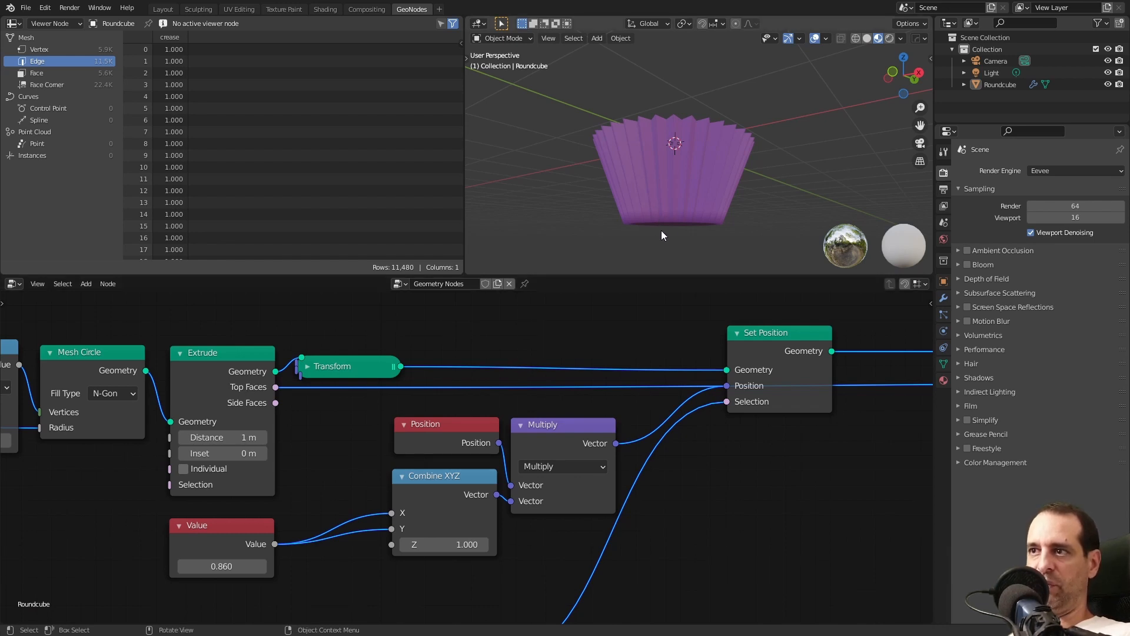
{"action": "mouse_move", "coordinate": [662, 231]}
{"action": "middle_mouse_down"}
{"action": "mouse_move", "coordinate": [672, 226]}
{"action": "mouse_move", "coordinate": [661, 221]}
{"action": "mouse_move", "coordinate": [653, 243]}
{"action": "middle_mouse_up"}
{"action": "scroll", "coordinate": [639, 426], "scroll_direction": "down", "scroll_amount": 2}
{"action": "middle_click_drag", "start_coordinate": [639, 426], "coordinate": [353, 440]}
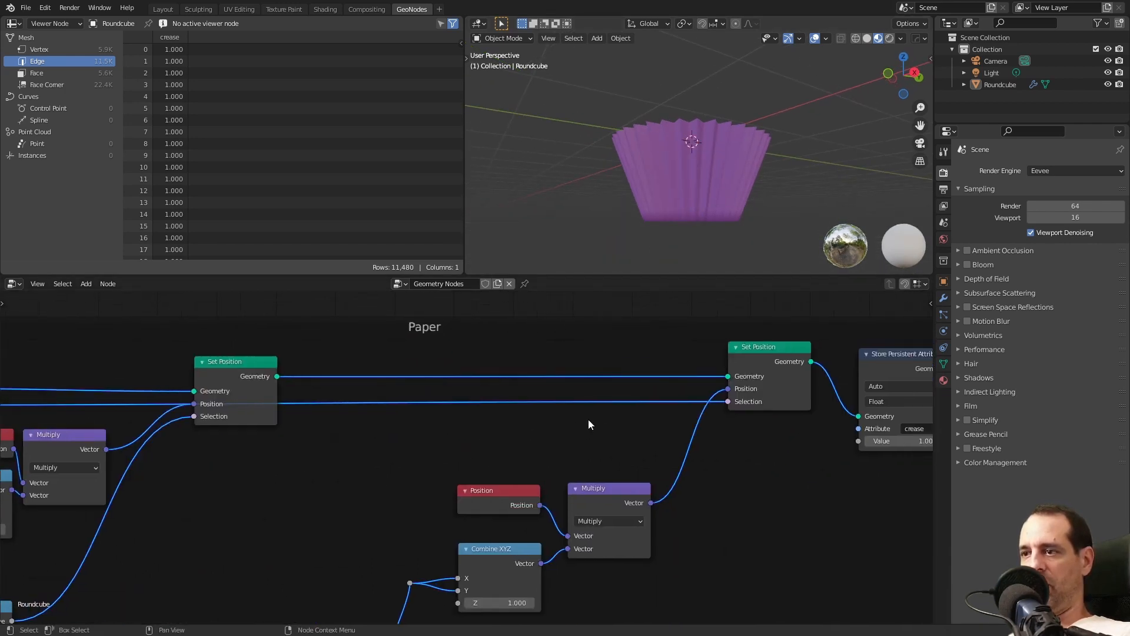
Add a reroute on the link into the last Set Position's Selection and connect it to the crease attribute's Value input
{"action": "middle_click_drag", "start_coordinate": [692, 422], "coordinate": [462, 425]}
{"action": "scroll", "coordinate": [462, 425], "scroll_direction": "up", "scroll_amount": 2}
{"action": "right_click_drag", "start_coordinate": [426, 377], "coordinate": [429, 412], "text": "shift"}
{"action": "left_click_drag", "start_coordinate": [427, 394], "coordinate": [719, 463]}
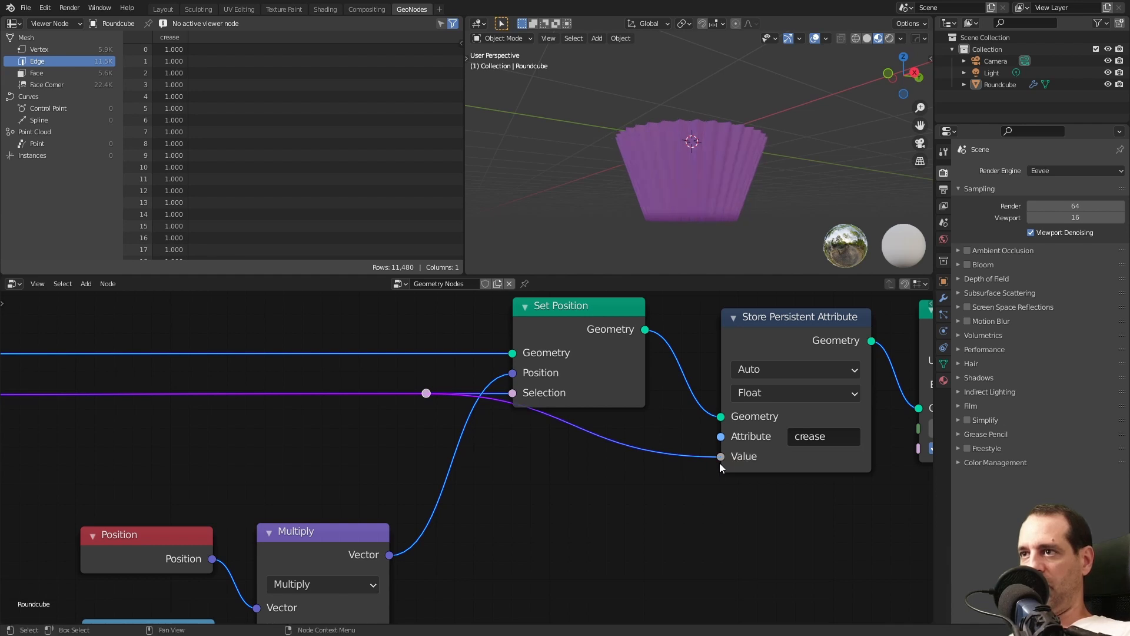
{"action": "scroll", "coordinate": [710, 220], "scroll_direction": "up", "scroll_amount": 4}
{"action": "scroll", "coordinate": [708, 256], "scroll_direction": "up", "scroll_amount": 1}
{"action": "middle_click_drag", "start_coordinate": [707, 256], "coordinate": [699, 150]}
{"action": "middle_click_drag", "start_coordinate": [747, 220], "coordinate": [722, 175]}
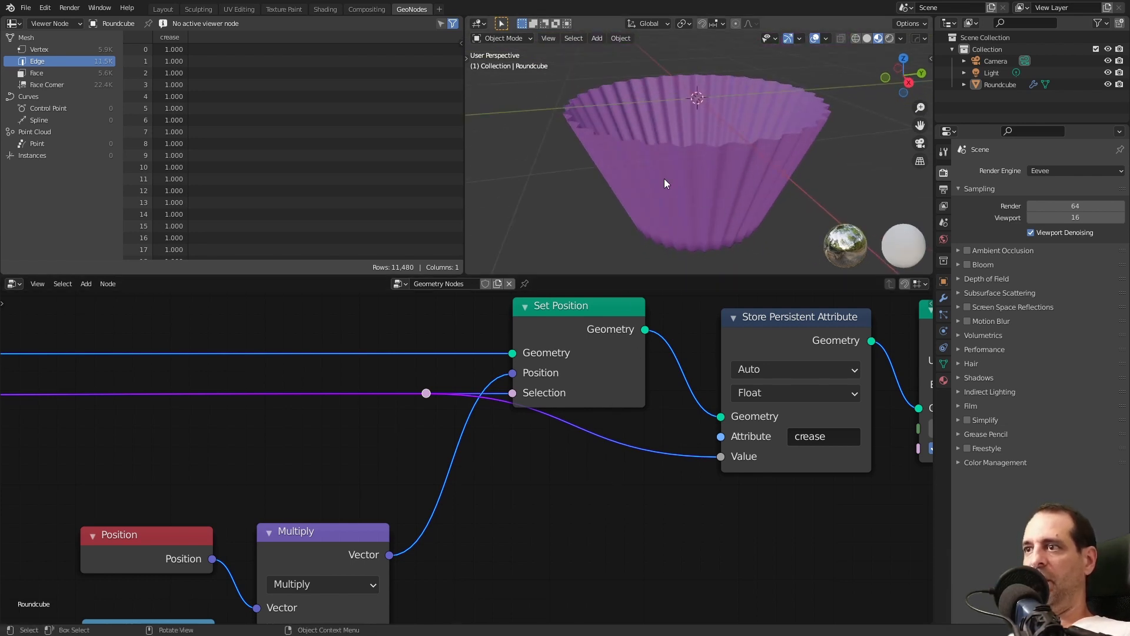
{"action": "middle_click_drag", "start_coordinate": [664, 178], "coordinate": [676, 217]}
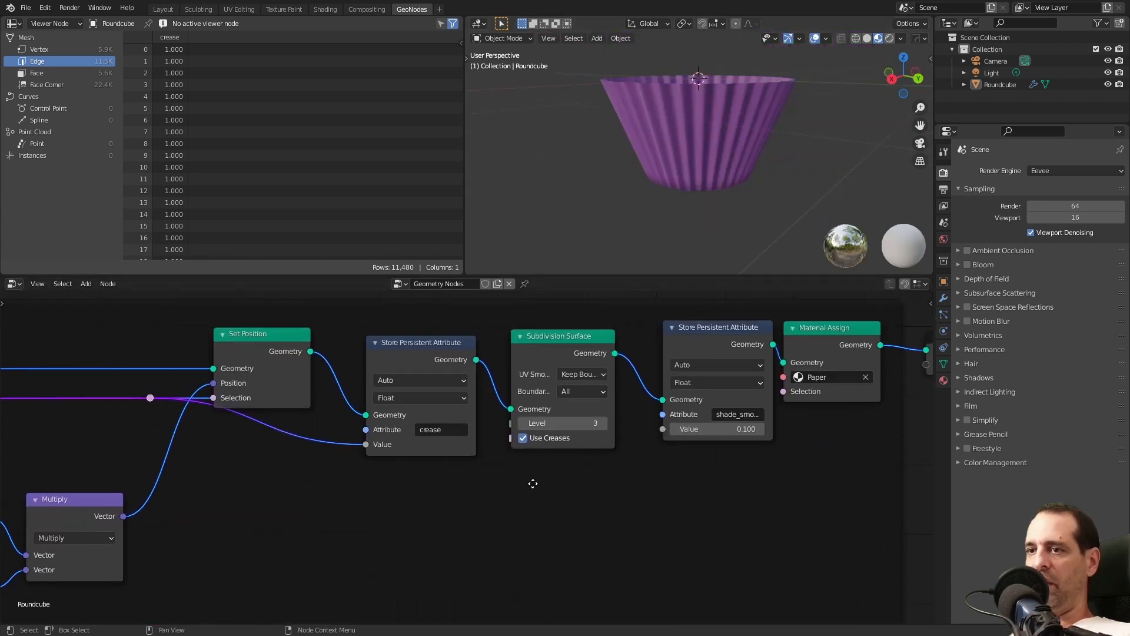
Rearrange the end of the node chain to open a gap between the crease attribute node and Subdivision Surface
{"action": "middle_click_drag", "start_coordinate": [346, 352], "coordinate": [372, 350]}
{"action": "left_click_drag", "start_coordinate": [425, 372], "coordinate": [390, 386]}
{"action": "middle_click_drag", "start_coordinate": [751, 418], "coordinate": [568, 433]}
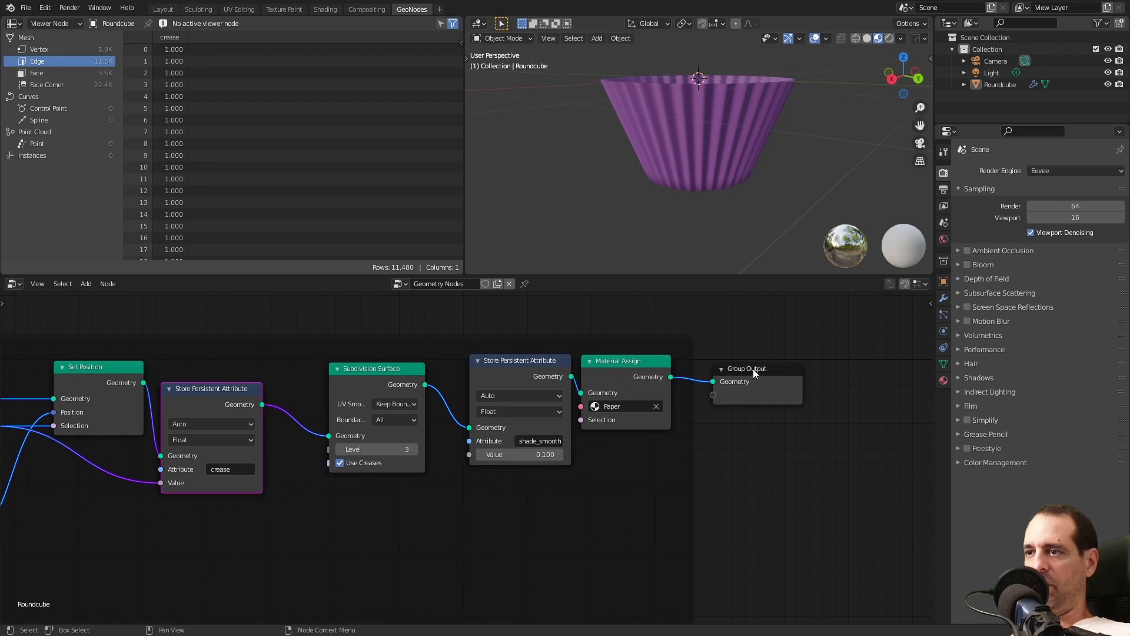
{"action": "left_click_drag", "start_coordinate": [753, 369], "coordinate": [818, 369]}
{"action": "left_click_drag", "start_coordinate": [610, 369], "coordinate": [717, 366]}
{"action": "left_click_drag", "start_coordinate": [521, 375], "coordinate": [632, 374]}
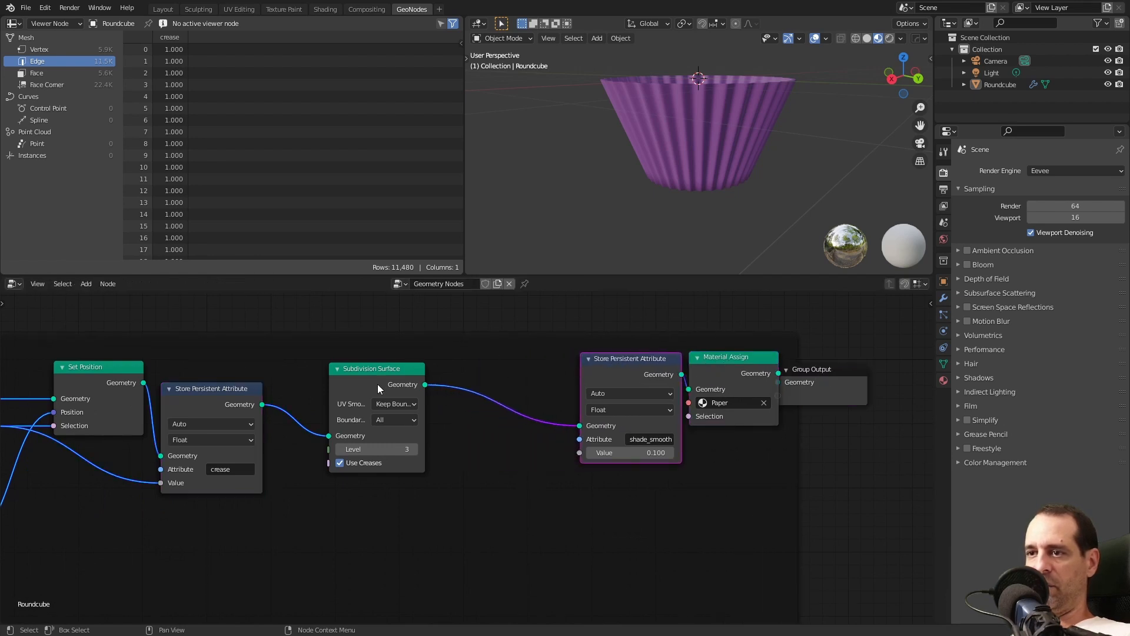
{"action": "left_click_drag", "start_coordinate": [377, 384], "coordinate": [516, 381]}
{"action": "middle_click_drag", "start_coordinate": [201, 393], "coordinate": [383, 379]}
Add an Extrude node and place it below the link between the crease attribute node and Subdivision Surface
{"action": "left_click", "coordinate": [375, 382]}
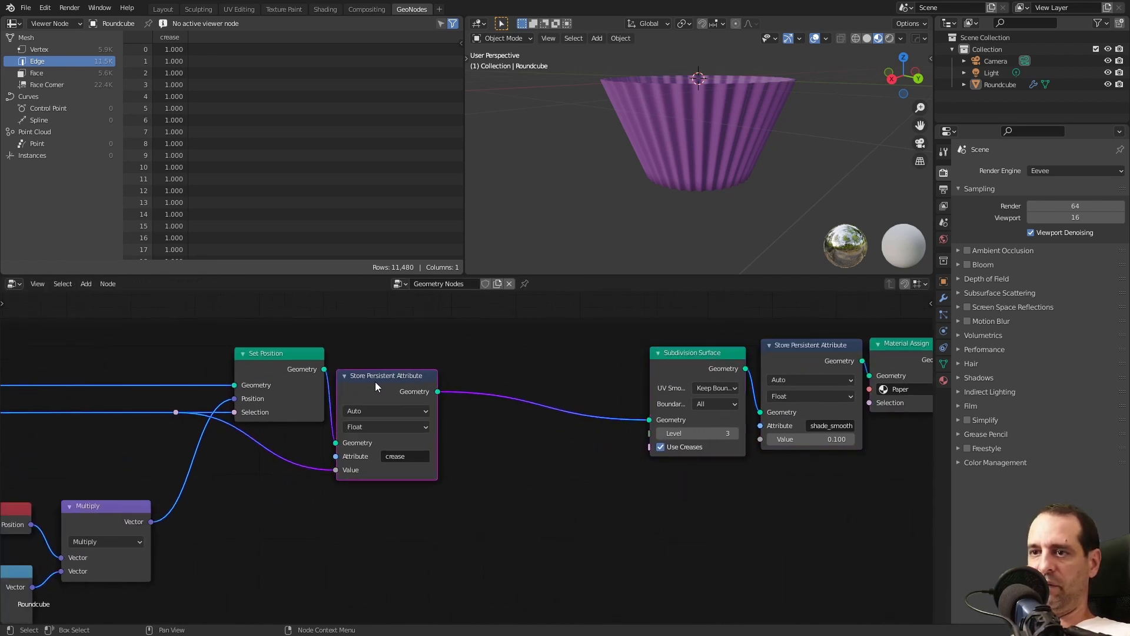
{"action": "left_click", "coordinate": [492, 378]}
{"action": "key", "text": "shift+a"}
{"action": "type", "text": "s"}
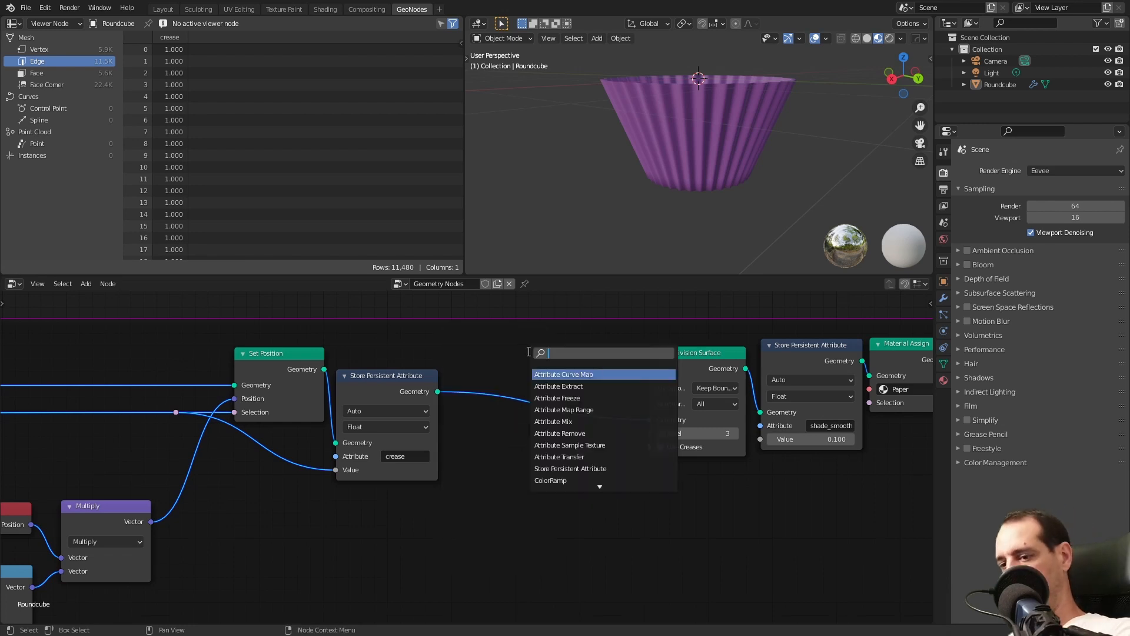
{"action": "type", "text": "ex"}
{"action": "key", "text": "Return"}
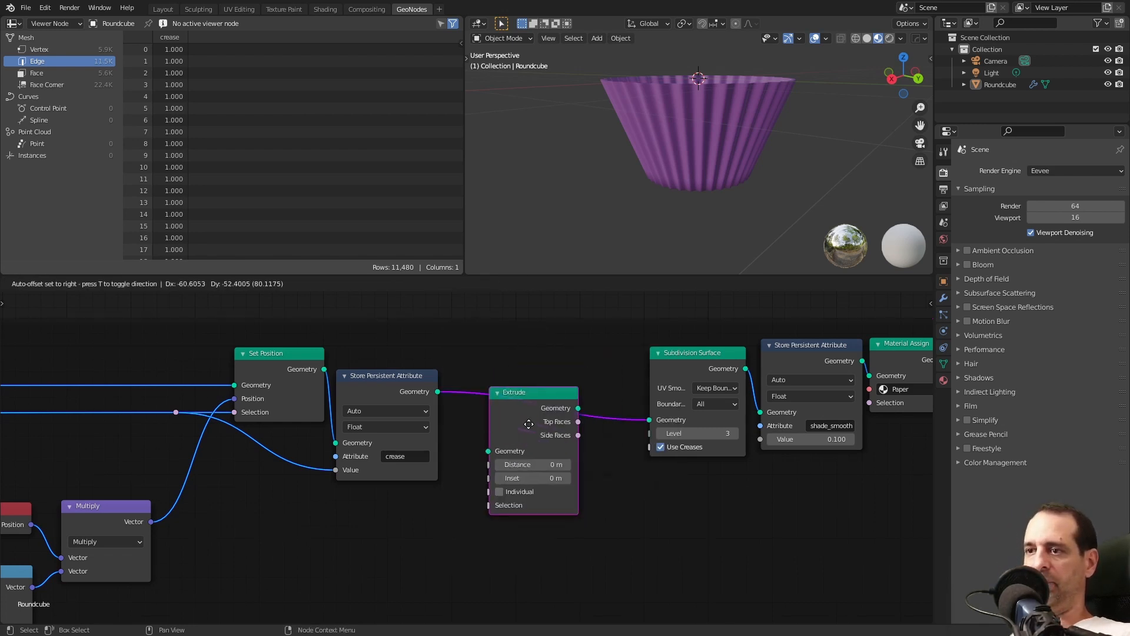
{"action": "left_click", "coordinate": [518, 465]}
Insert the new Extrude node into the link between the crease attribute node and Subdivision Surface
{"action": "middle_click_drag", "start_coordinate": [676, 189], "coordinate": [709, 191]}
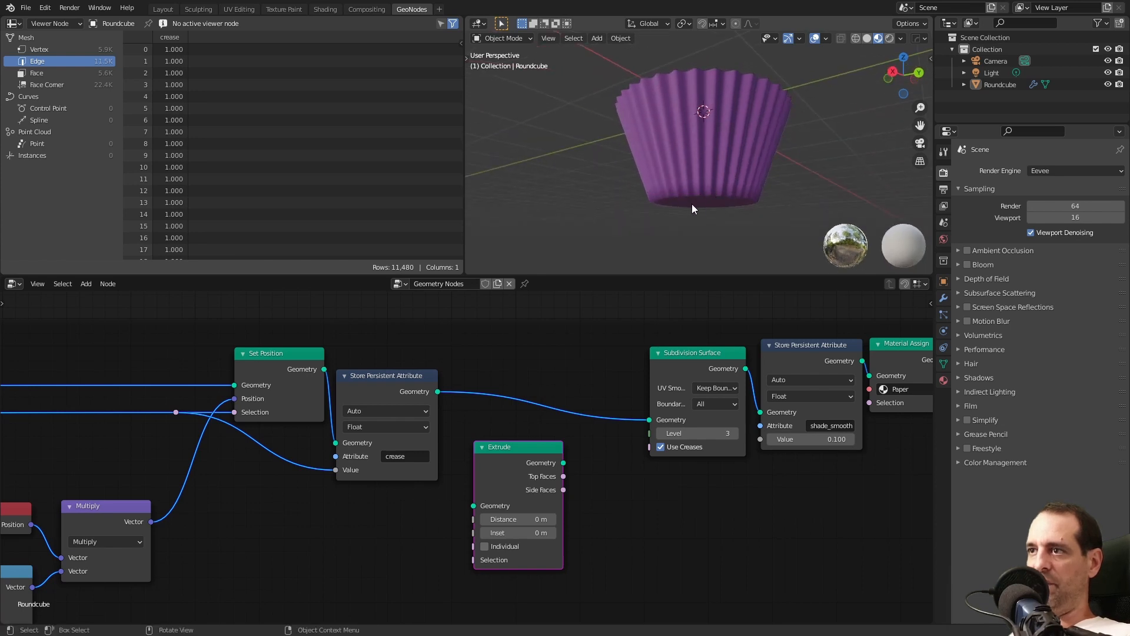
{"action": "scroll", "coordinate": [688, 196], "scroll_direction": "up", "scroll_amount": 6}
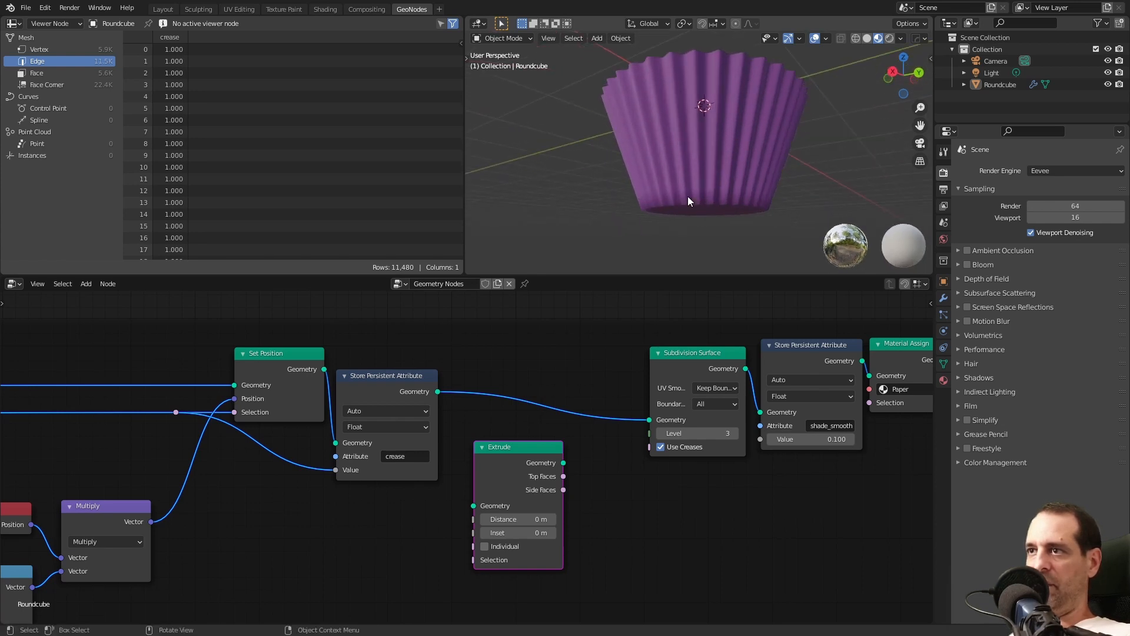
{"action": "scroll", "coordinate": [688, 177], "scroll_direction": "up", "scroll_amount": 4}
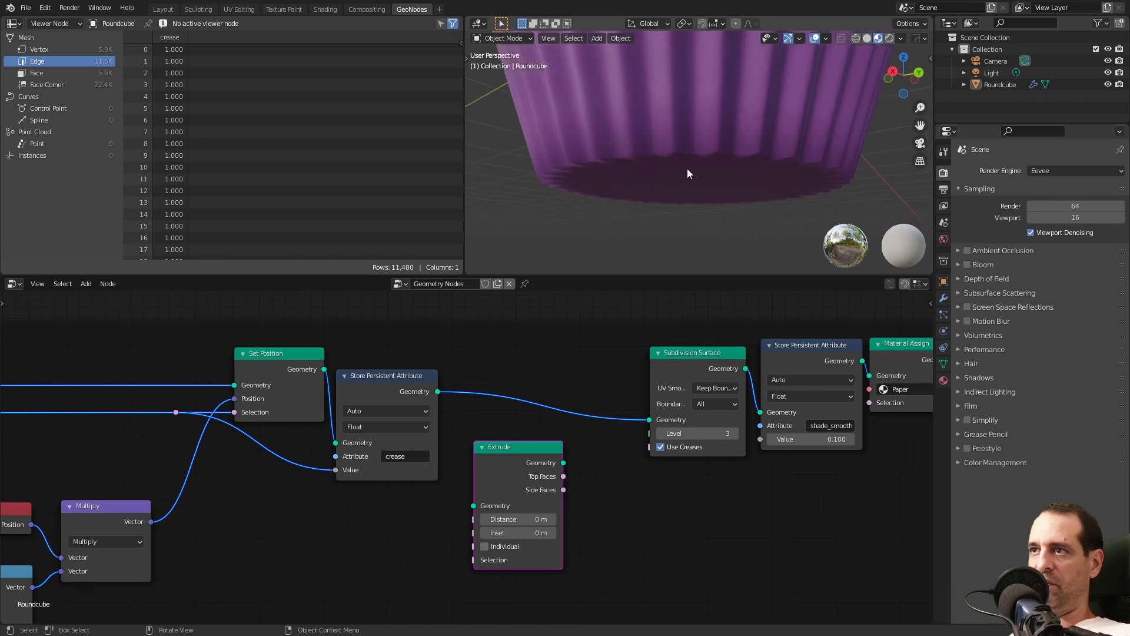
{"action": "scroll", "coordinate": [485, 453], "scroll_direction": "up", "scroll_amount": 2}
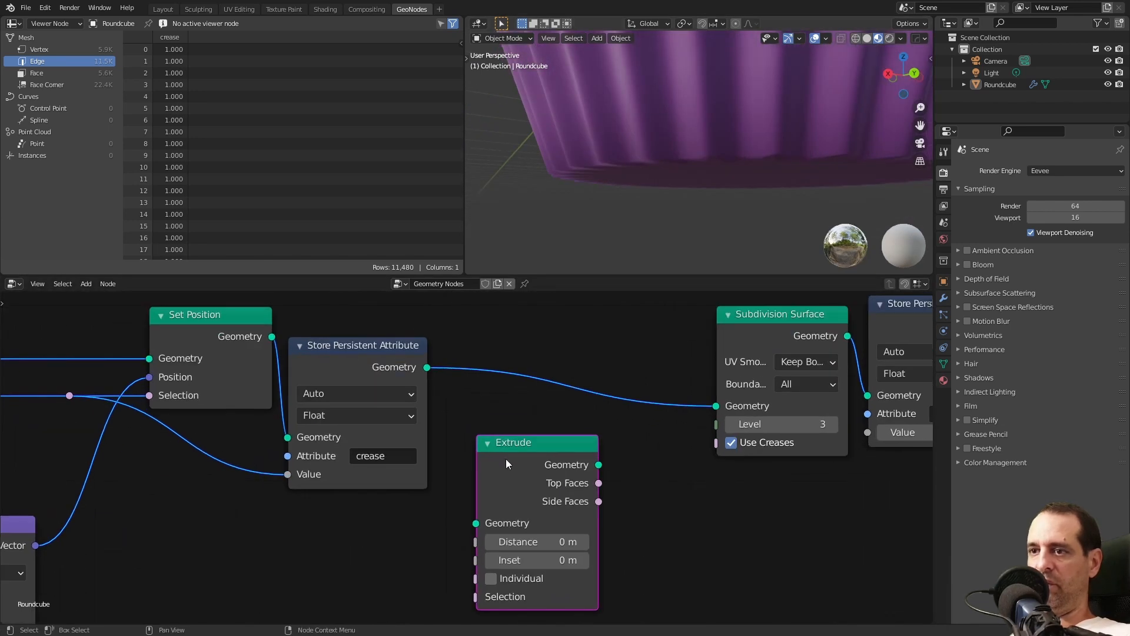
{"action": "left_click_drag", "start_coordinate": [506, 458], "coordinate": [527, 372]}
{"action": "scroll", "coordinate": [486, 444], "scroll_direction": "down", "scroll_amount": 6}
{"action": "middle_click_drag", "start_coordinate": [449, 487], "coordinate": [552, 457]}
{"action": "scroll", "coordinate": [506, 451], "scroll_direction": "down", "scroll_amount": 3}
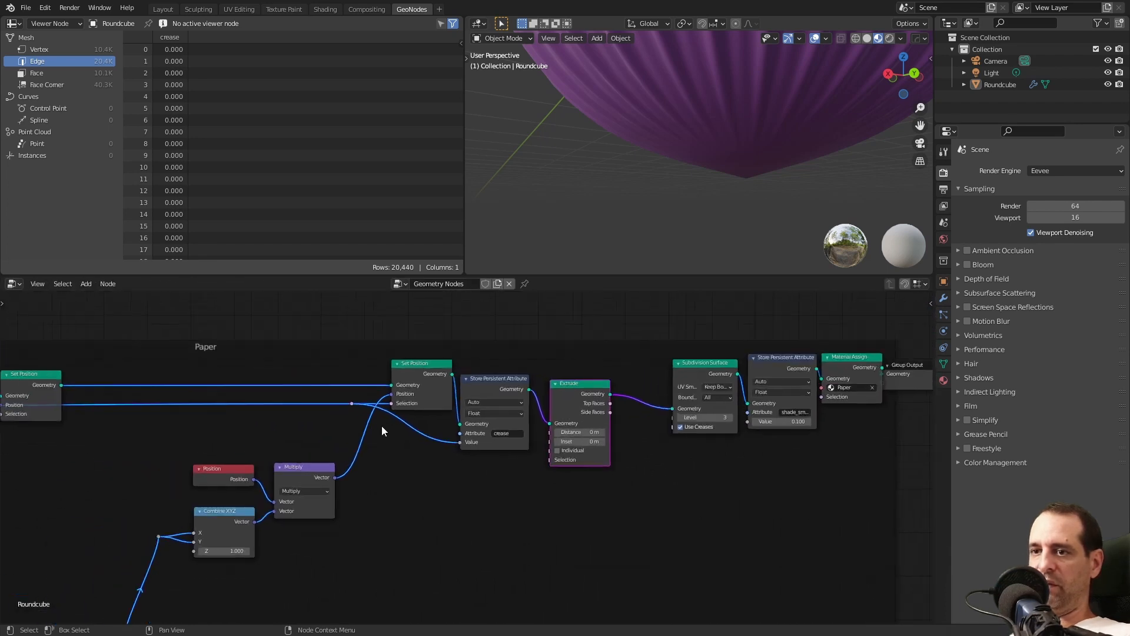
Connect the top-faces reroute to the new Extrude node's Selection input and shift the node slightly down
{"action": "scroll", "coordinate": [368, 417], "scroll_direction": "up", "scroll_amount": 5}
{"action": "left_click_drag", "start_coordinate": [298, 377], "coordinate": [581, 465]}
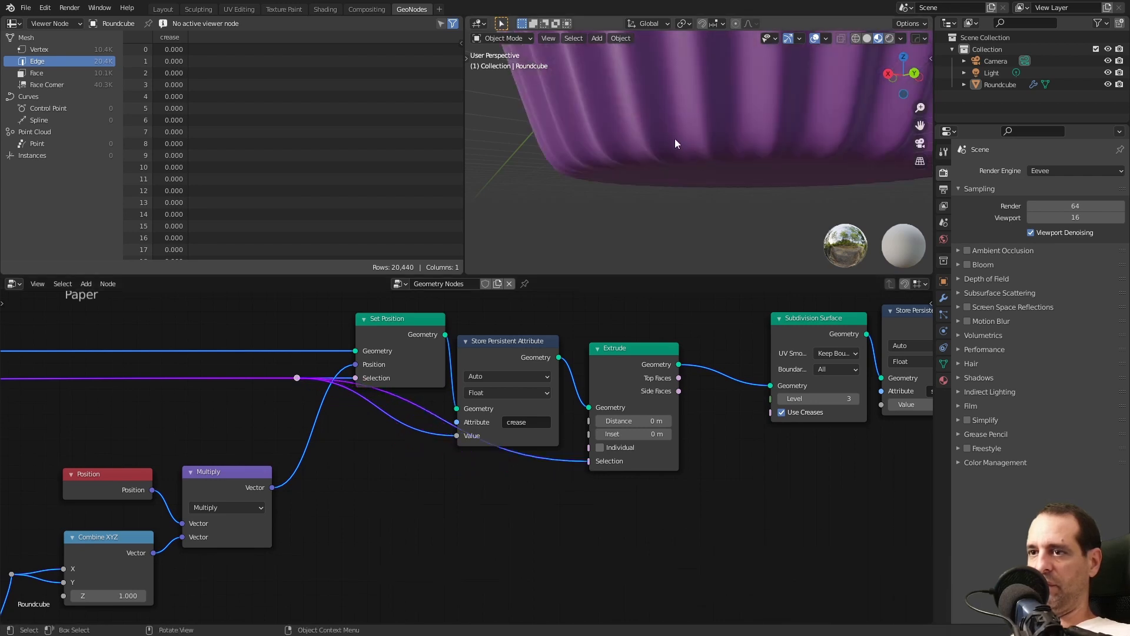
{"action": "left_click_drag", "start_coordinate": [630, 355], "coordinate": [627, 383]}
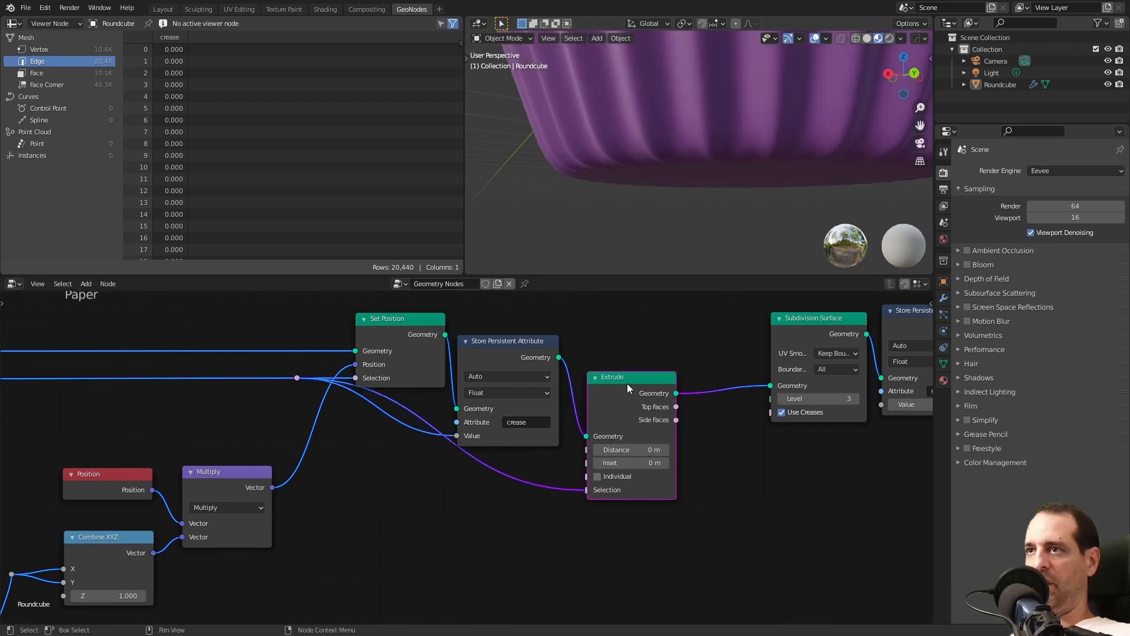
{"action": "middle_click_drag", "start_coordinate": [744, 369], "coordinate": [635, 393]}
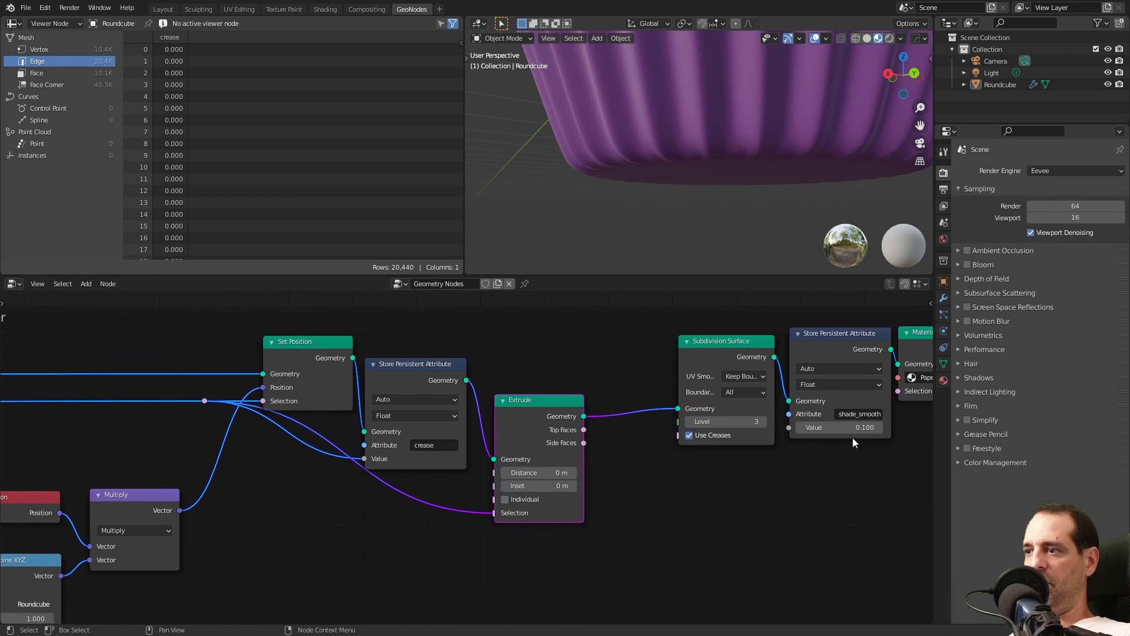
Move the Subdivision Surface node slightly closer to the Extrude node and mute it to expose the cup's unsubdivided base
{"action": "middle_click_drag", "start_coordinate": [833, 488], "coordinate": [739, 492]}
{"action": "scroll", "coordinate": [694, 450], "scroll_direction": "up", "scroll_amount": 1}
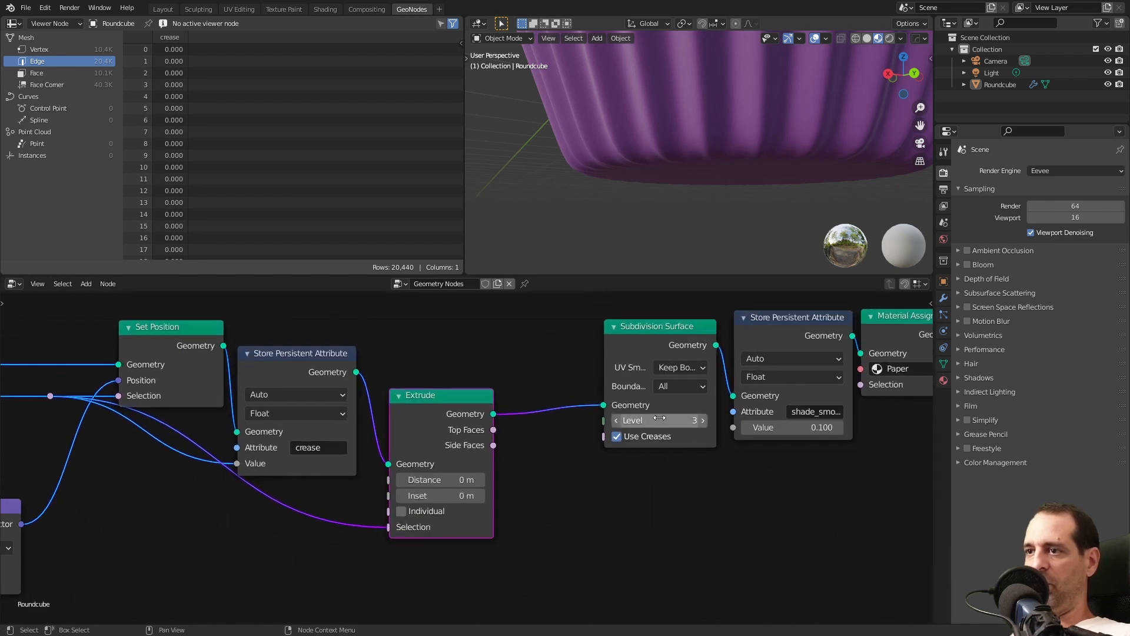
{"action": "left_click_drag", "start_coordinate": [652, 331], "coordinate": [635, 329]}
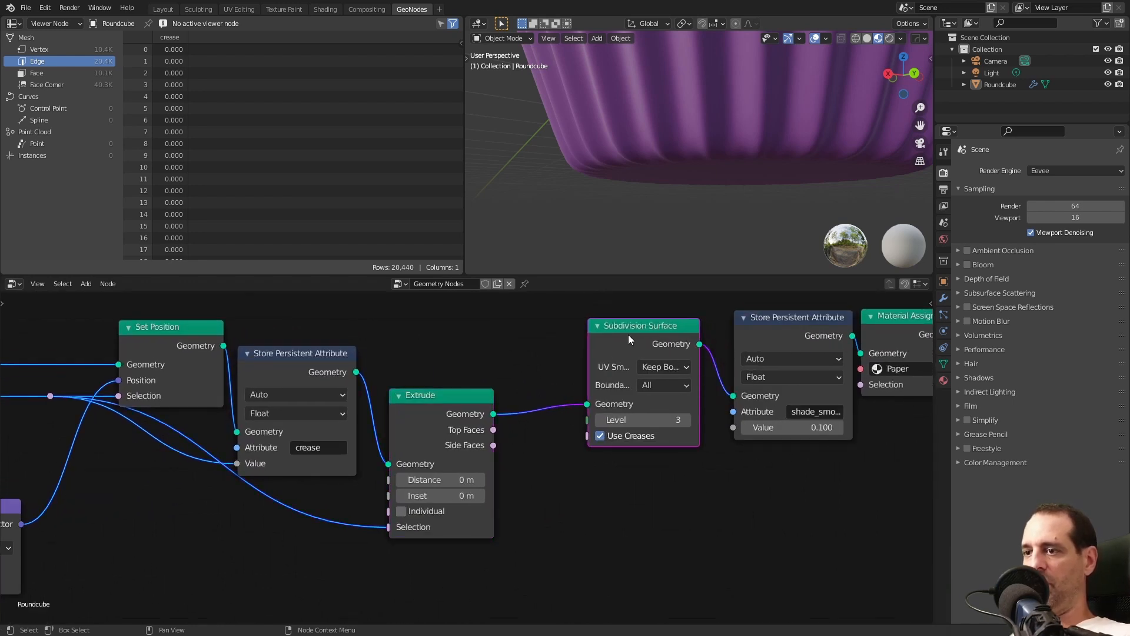
{"action": "key", "text": "m"}
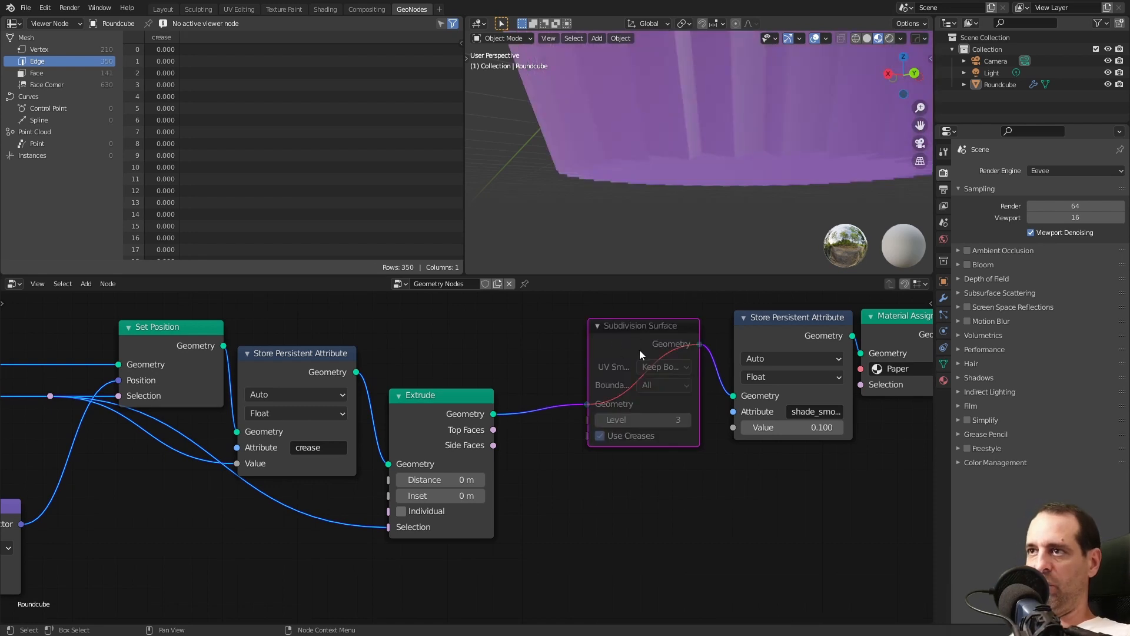
{"action": "scroll", "coordinate": [638, 353], "scroll_direction": "down", "scroll_amount": 1}
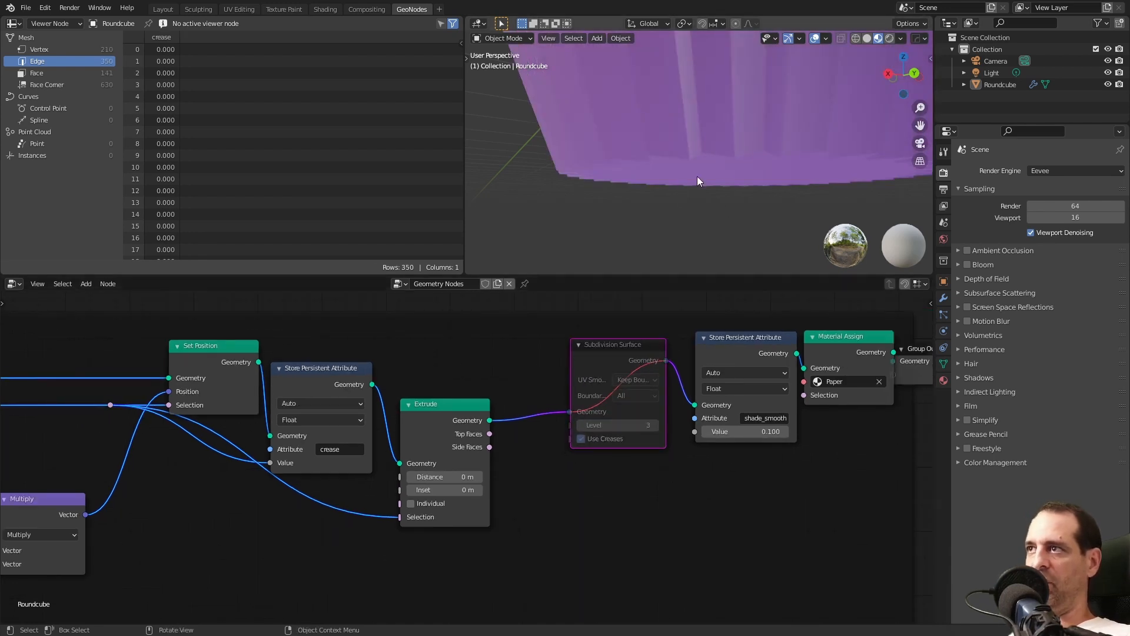
{"action": "middle_click_drag", "start_coordinate": [697, 176], "coordinate": [740, 102]}
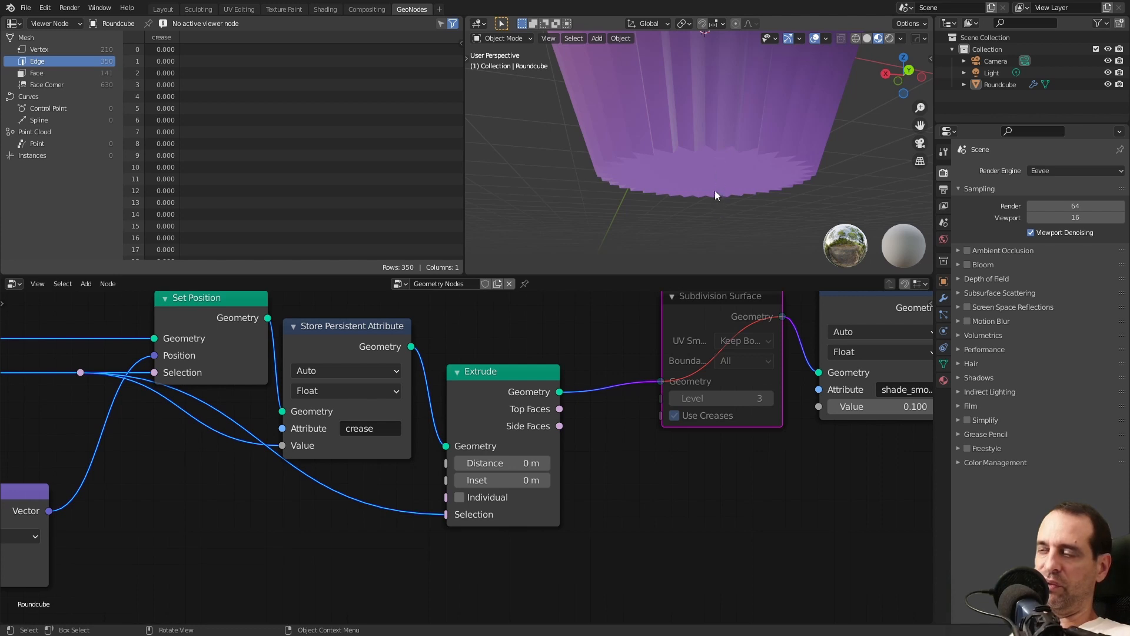
{"action": "mouse_move", "coordinate": [714, 189]}
{"action": "middle_mouse_down"}
{"action": "mouse_move", "coordinate": [702, 178]}
{"action": "mouse_move", "coordinate": [718, 168]}
{"action": "middle_mouse_up"}
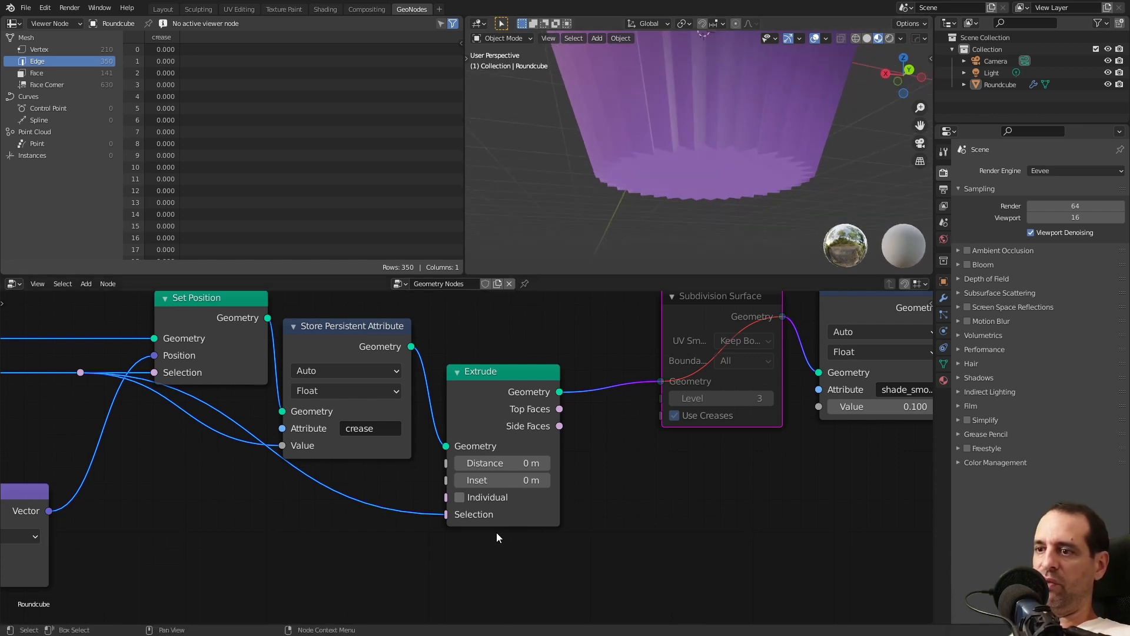
Set the Extrude node's Distance to 0.01 m
{"action": "left_click", "coordinate": [545, 464]}
{"action": "left_click", "coordinate": [516, 459]}
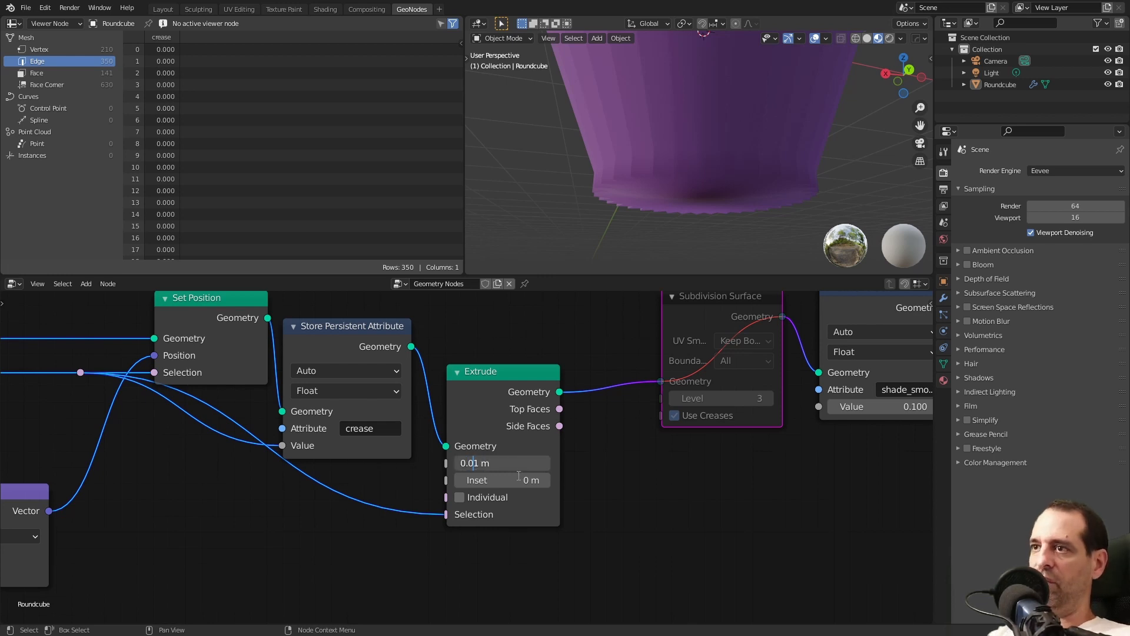
{"action": "type", "text": "0"}
{"action": "key", "text": "Return"}
{"action": "middle_click_drag", "start_coordinate": [651, 180], "coordinate": [670, 157]}
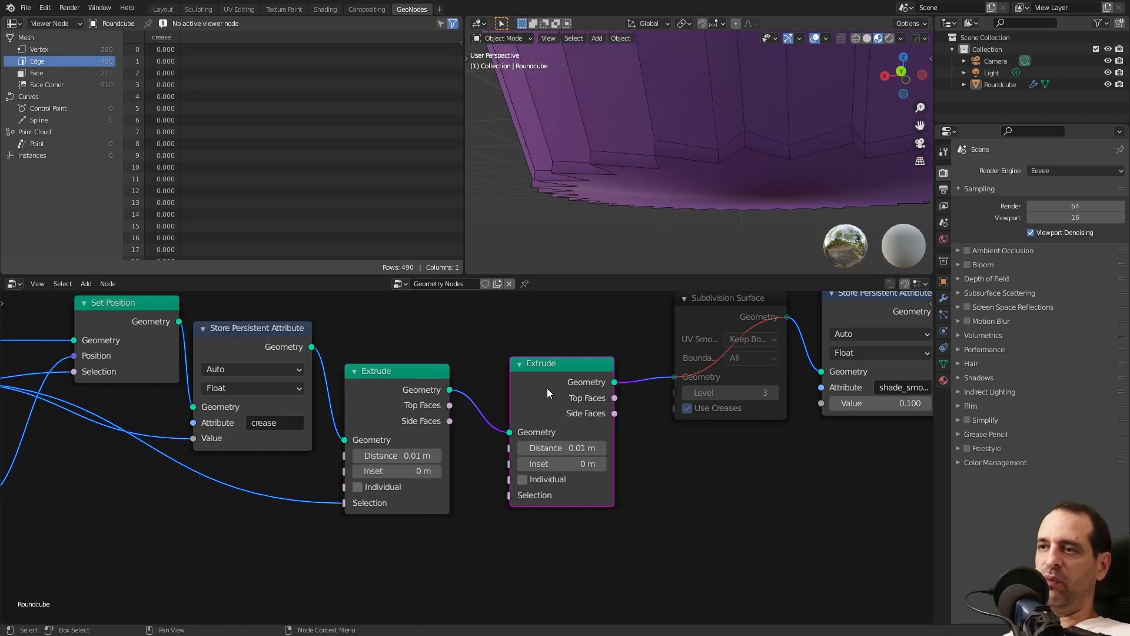
Place the duplicated Extrude node close behind the first one and shift the nodes that follow further along the chain
{"action": "left_click_drag", "start_coordinate": [545, 387], "coordinate": [511, 398]}
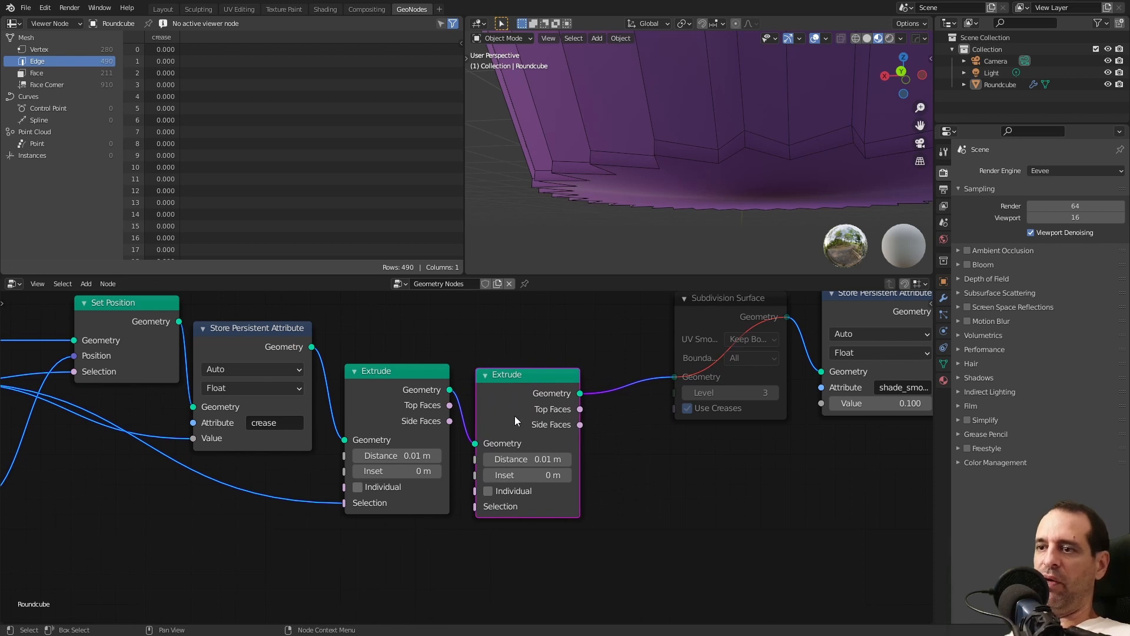
{"action": "mouse_move", "coordinate": [632, 235]}
{"action": "middle_mouse_down"}
{"action": "mouse_move", "coordinate": [660, 226]}
{"action": "mouse_move", "coordinate": [638, 224]}
{"action": "middle_mouse_up"}
{"action": "middle_click_drag", "start_coordinate": [628, 358], "coordinate": [524, 361]}
{"action": "scroll", "coordinate": [553, 360], "scroll_direction": "down", "scroll_amount": 2}
{"action": "left_click_drag", "start_coordinate": [696, 351], "coordinate": [716, 344]}
{"action": "left_click_drag", "start_coordinate": [604, 340], "coordinate": [621, 339]}
{"action": "left_click_drag", "start_coordinate": [492, 346], "coordinate": [526, 342]}
{"action": "middle_click_drag", "start_coordinate": [279, 418], "coordinate": [393, 378]}
{"action": "scroll", "coordinate": [393, 377], "scroll_direction": "up", "scroll_amount": 3}
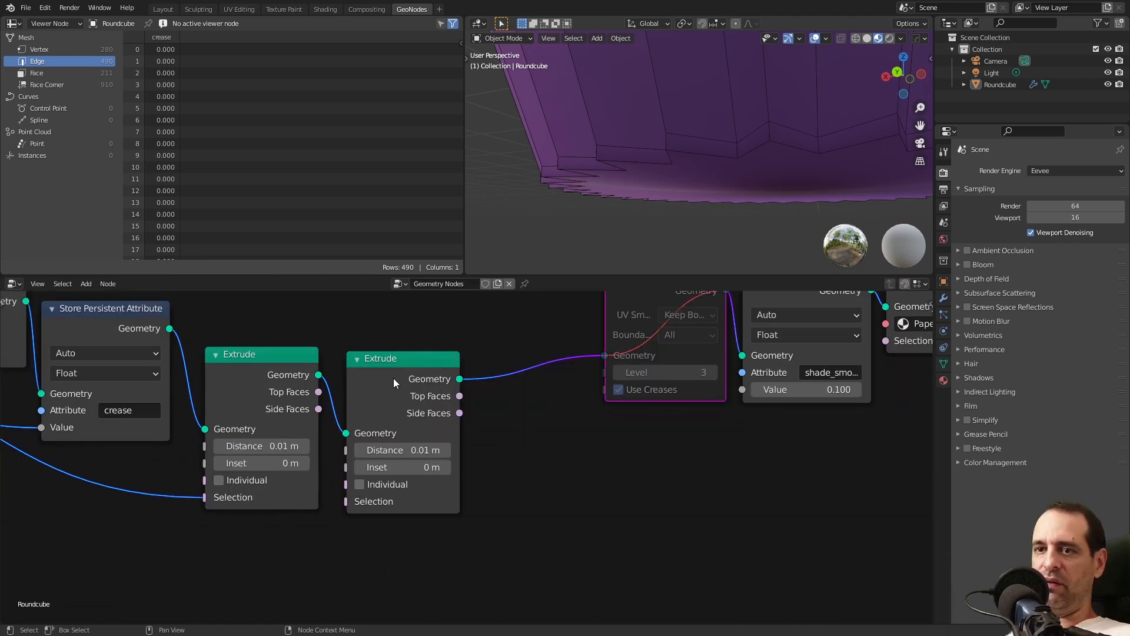
Space the second Extrude node slightly and connect the first Extrude's Top Faces output to its Selection input
{"action": "left_click", "coordinate": [376, 365]}
{"action": "middle_click_drag", "start_coordinate": [501, 449], "coordinate": [575, 453]}
{"action": "left_click_drag", "start_coordinate": [460, 383], "coordinate": [471, 384]}
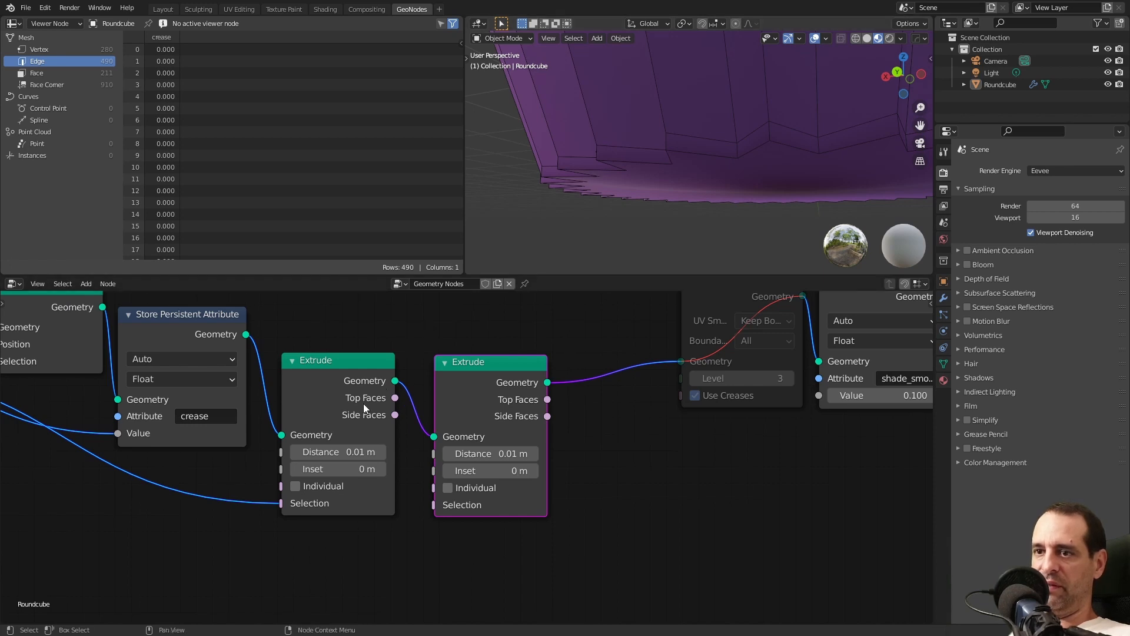
{"action": "left_click", "coordinate": [380, 400]}
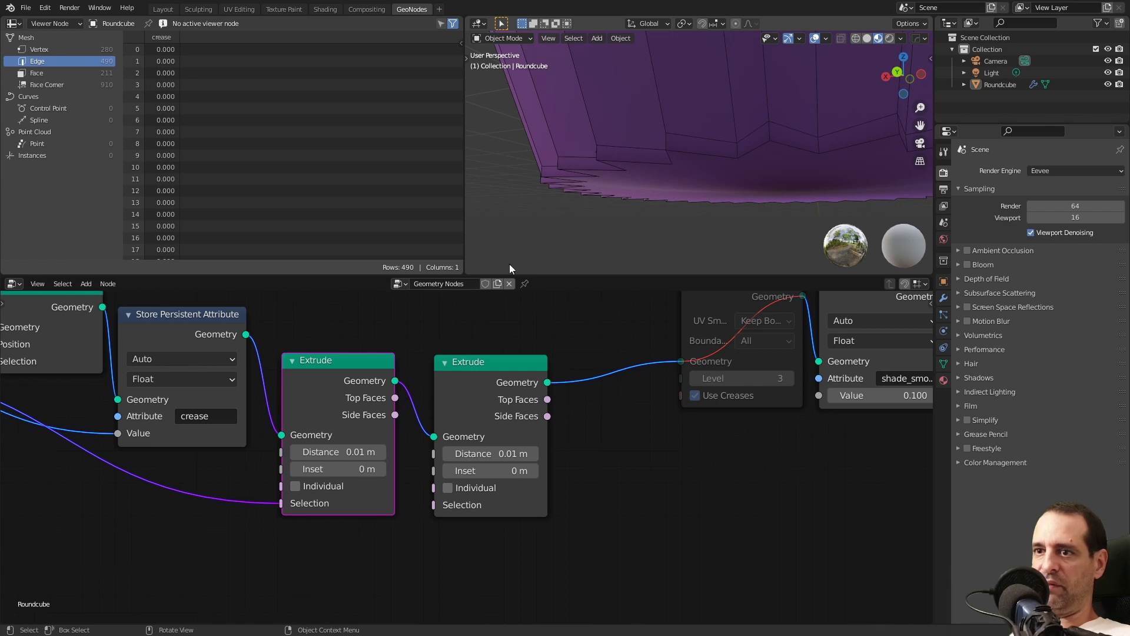
{"action": "left_click_drag", "start_coordinate": [395, 399], "coordinate": [435, 505]}
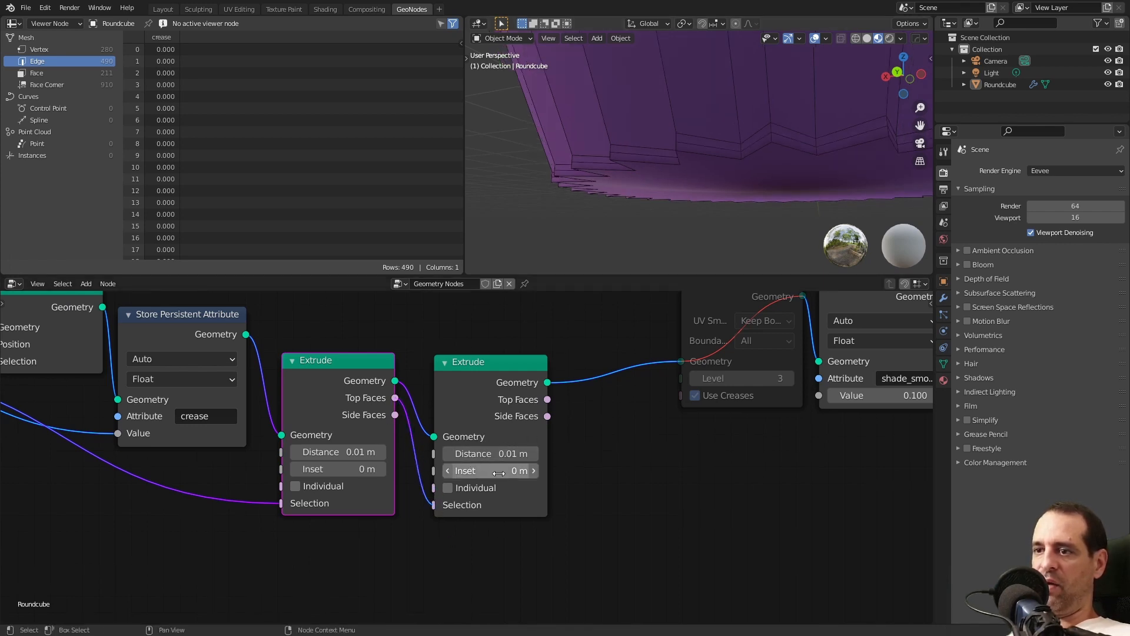
Set the second Extrude node's Distance to 0 m and its Inset to 0.02 m
{"action": "left_click", "coordinate": [497, 453]}
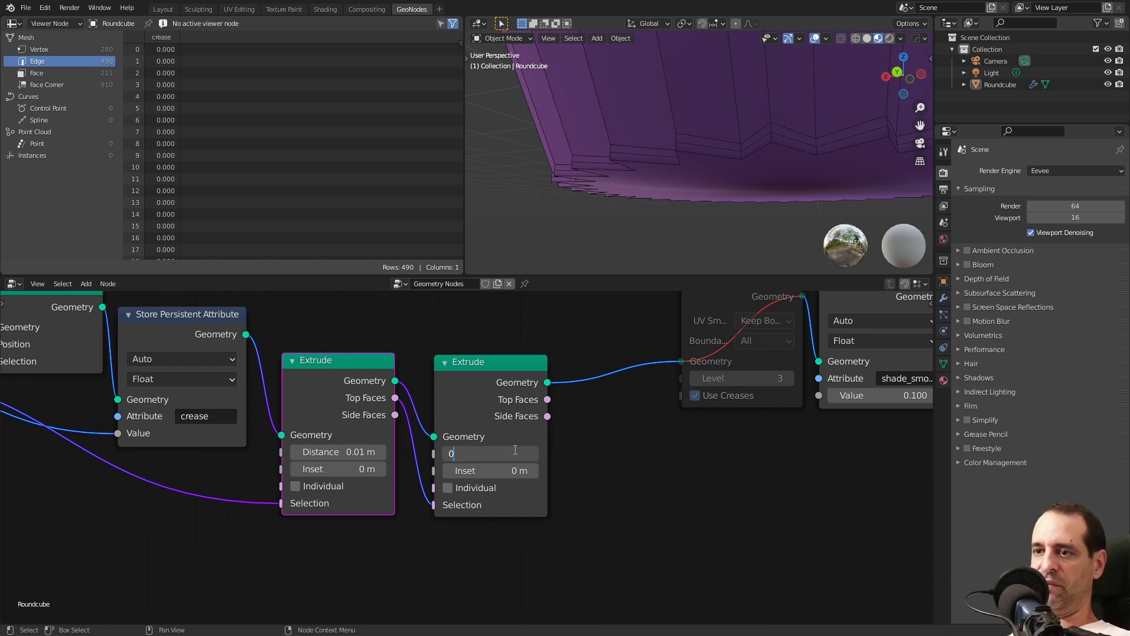
{"action": "type", "text": "0"}
{"action": "key", "text": "Return"}
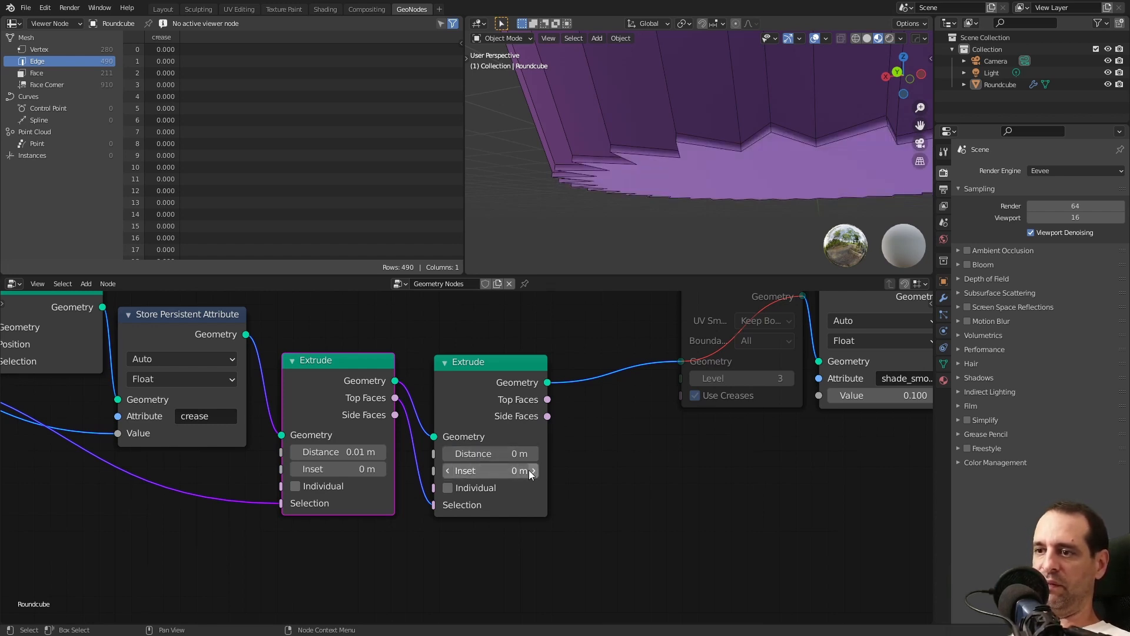
{"action": "left_click_drag", "start_coordinate": [509, 470], "coordinate": [515, 471], "text": "shift"}
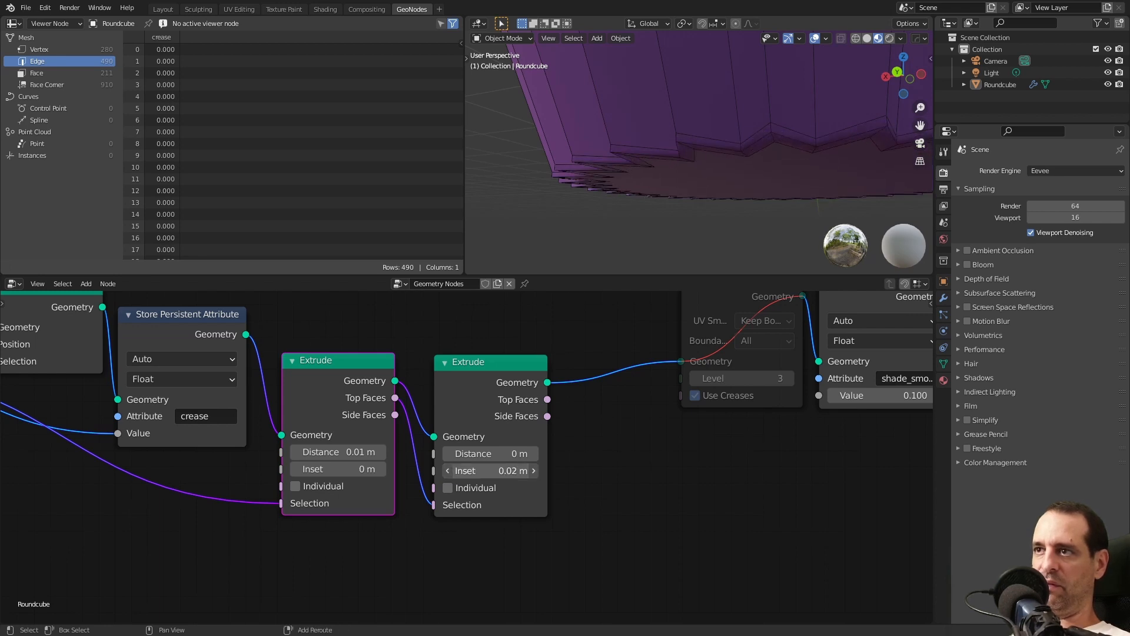
{"action": "middle_click_drag", "start_coordinate": [612, 466], "coordinate": [522, 500]}
{"action": "middle_click_drag", "start_coordinate": [697, 175], "coordinate": [683, 160]}
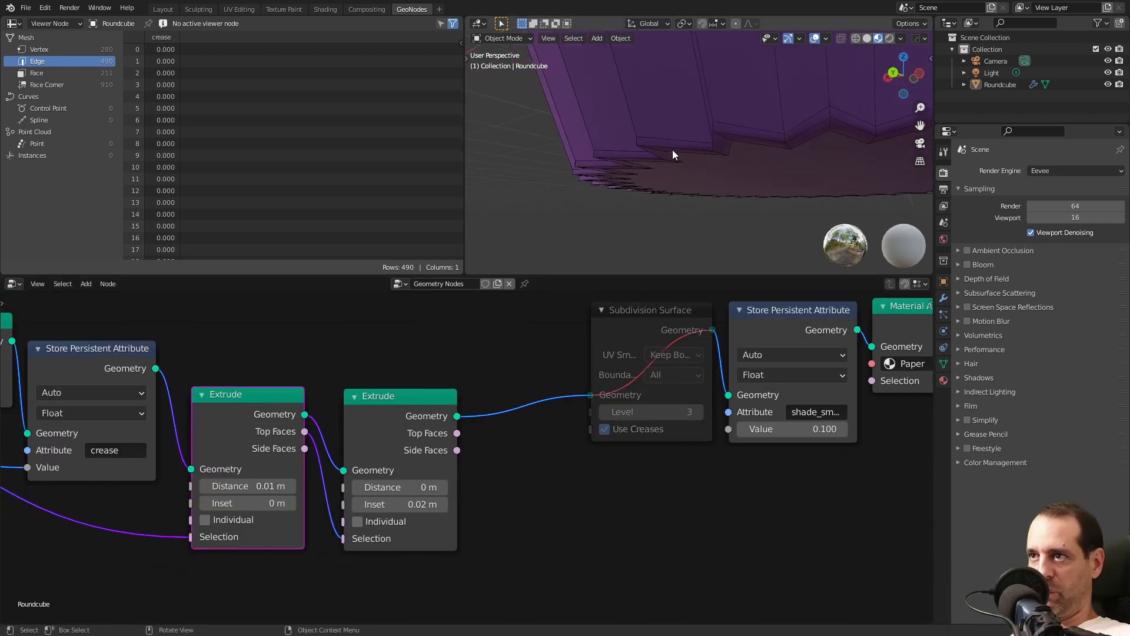
Bring the Subdivision Surface node closer to the second Extrude, unmute it, and hide the wireframe on the cup
{"action": "left_click_drag", "start_coordinate": [614, 324], "coordinate": [563, 347]}
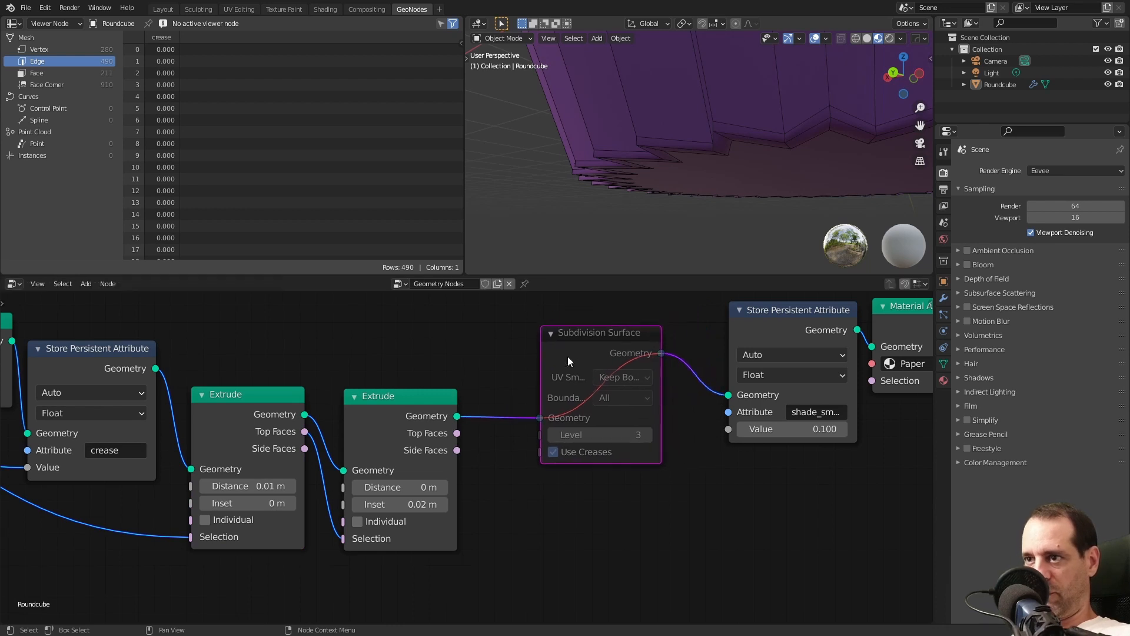
{"action": "key", "text": "m"}
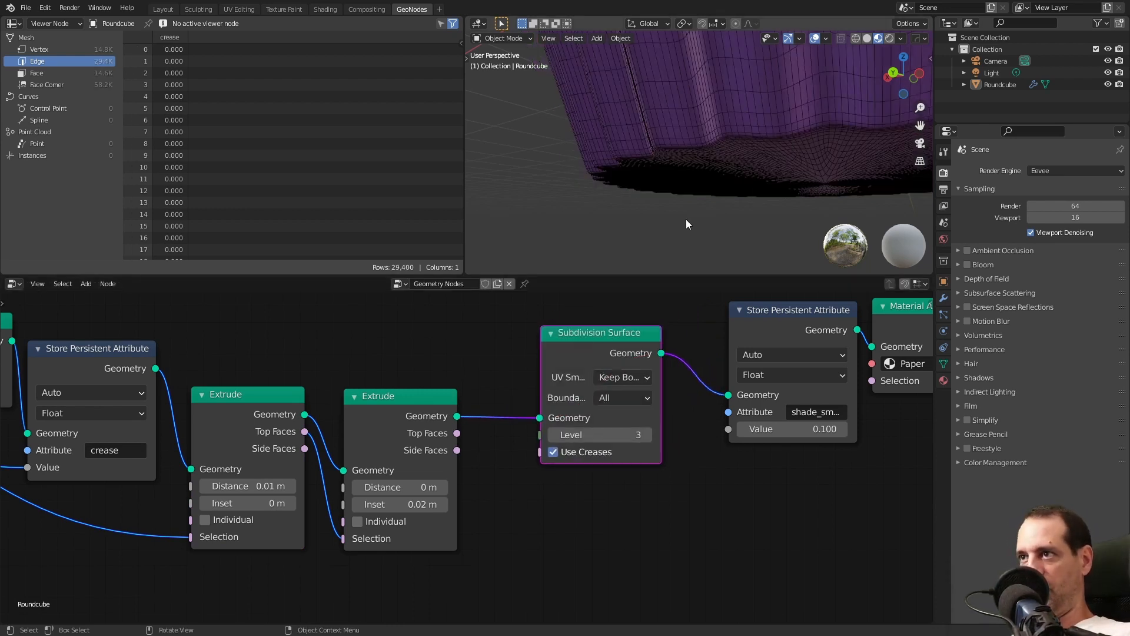
{"action": "scroll", "coordinate": [672, 210], "scroll_direction": "down", "scroll_amount": 4}
{"action": "key", "text": "shift+alt+z"}
{"action": "mouse_move", "coordinate": [677, 220]}
{"action": "middle_mouse_down"}
{"action": "mouse_move", "coordinate": [664, 210]}
{"action": "mouse_move", "coordinate": [687, 198]}
{"action": "mouse_move", "coordinate": [658, 219]}
{"action": "mouse_move", "coordinate": [653, 200]}
{"action": "mouse_move", "coordinate": [673, 190]}
{"action": "mouse_move", "coordinate": [643, 215]}
{"action": "mouse_move", "coordinate": [645, 229]}
{"action": "mouse_move", "coordinate": [668, 193]}
{"action": "mouse_move", "coordinate": [623, 202]}
{"action": "middle_mouse_up"}
{"action": "scroll", "coordinate": [664, 209], "scroll_direction": "down", "scroll_amount": 2}
{"action": "scroll", "coordinate": [623, 201], "scroll_direction": "down", "scroll_amount": 3}
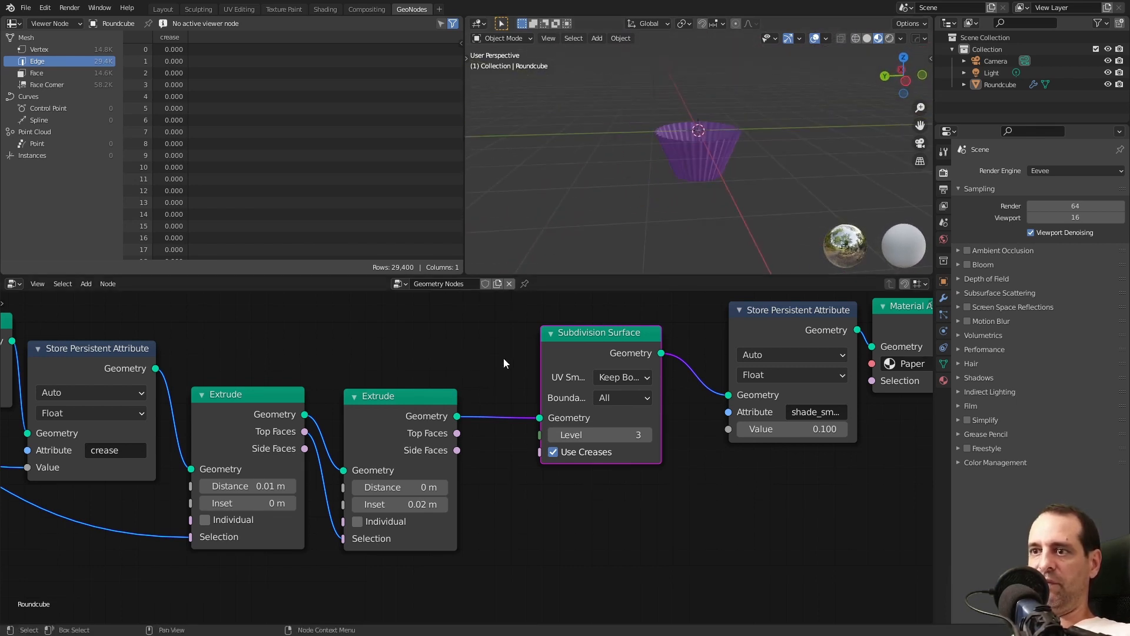
Close the gaps between the second Extrude, Subdivision Surface, shade_smooth attribute and Material Assign nodes
{"action": "scroll", "coordinate": [478, 383], "scroll_direction": "down", "scroll_amount": 5}
{"action": "scroll", "coordinate": [514, 375], "scroll_direction": "up", "scroll_amount": 3}
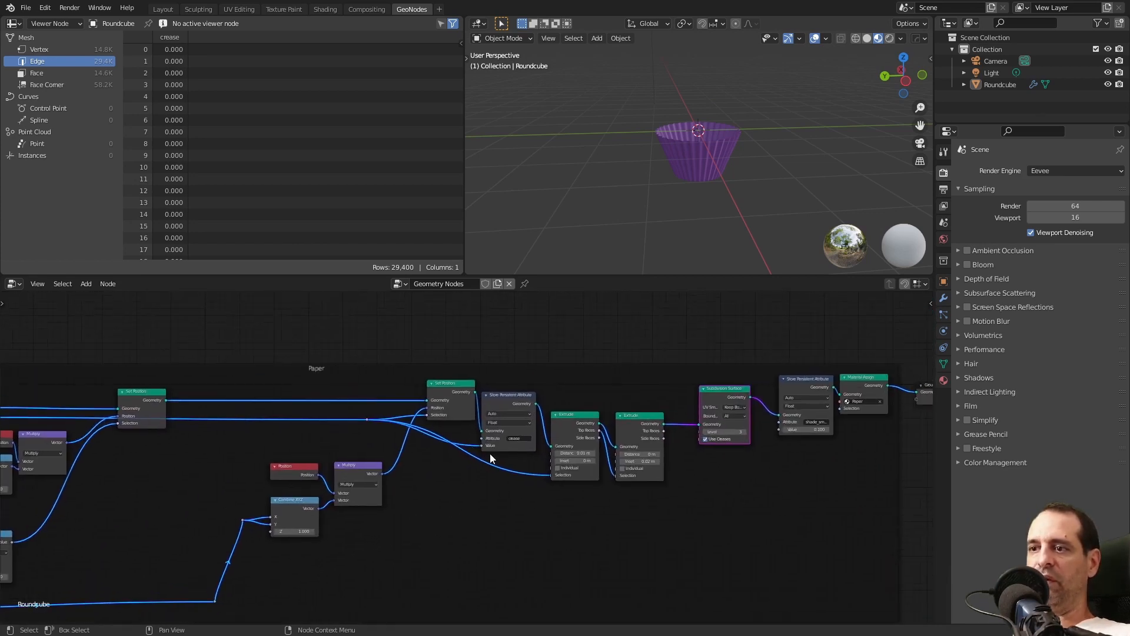
{"action": "scroll", "coordinate": [490, 424], "scroll_direction": "up", "scroll_amount": 2}
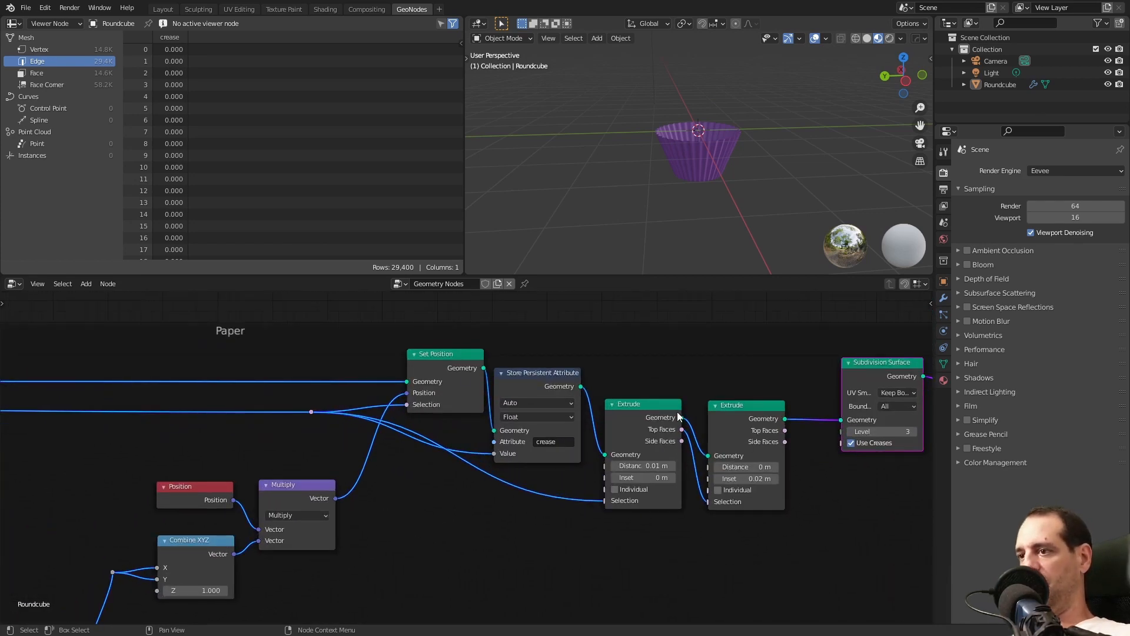
{"action": "left_click_drag", "start_coordinate": [733, 406], "coordinate": [727, 405]}
{"action": "middle_click_drag", "start_coordinate": [730, 389], "coordinate": [717, 383]}
{"action": "left_click_drag", "start_coordinate": [690, 376], "coordinate": [644, 414]}
{"action": "left_click_drag", "start_coordinate": [839, 348], "coordinate": [768, 396]}
{"action": "middle_click_drag", "start_coordinate": [768, 392], "coordinate": [580, 413]}
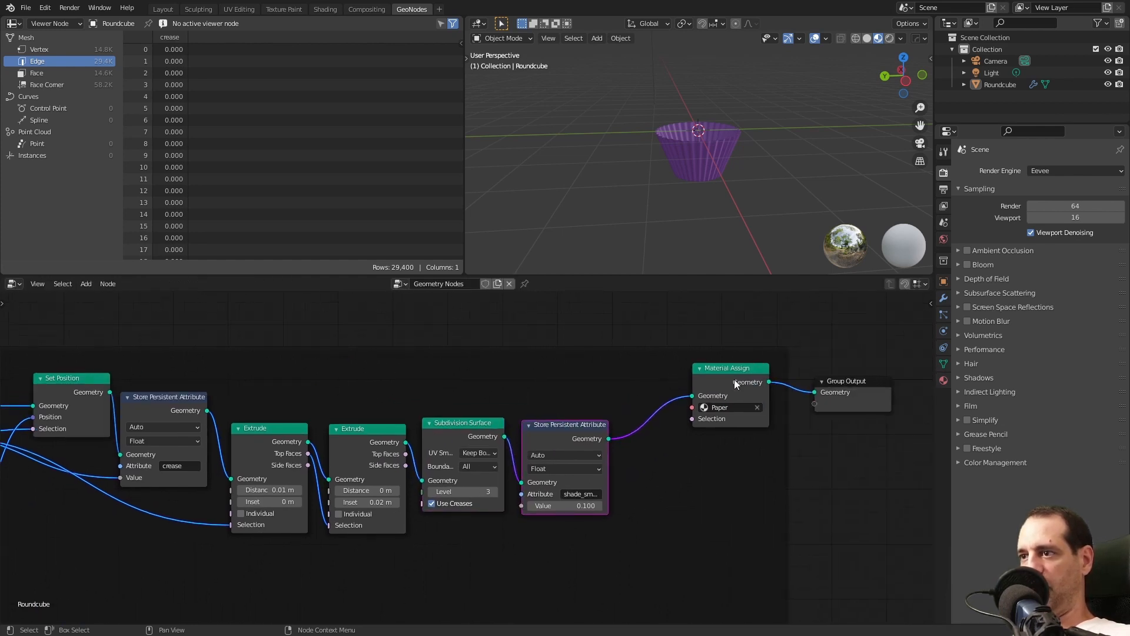
{"action": "left_click_drag", "start_coordinate": [731, 371], "coordinate": [672, 407]}
Reposition the Group Input node closer to the start of the Paper frame
{"action": "scroll", "coordinate": [578, 373], "scroll_direction": "down", "scroll_amount": 6}
{"action": "scroll", "coordinate": [457, 391], "scroll_direction": "down", "scroll_amount": 2}
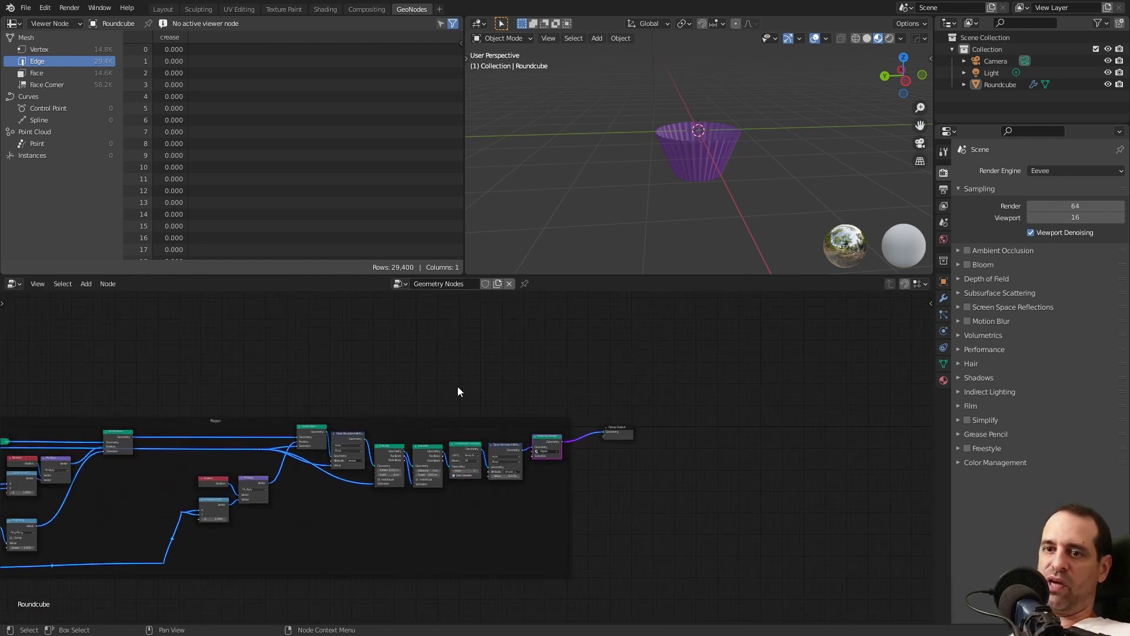
{"action": "middle_click_drag", "start_coordinate": [457, 391], "coordinate": [585, 379]}
{"action": "scroll", "coordinate": [536, 382], "scroll_direction": "down", "scroll_amount": 2}
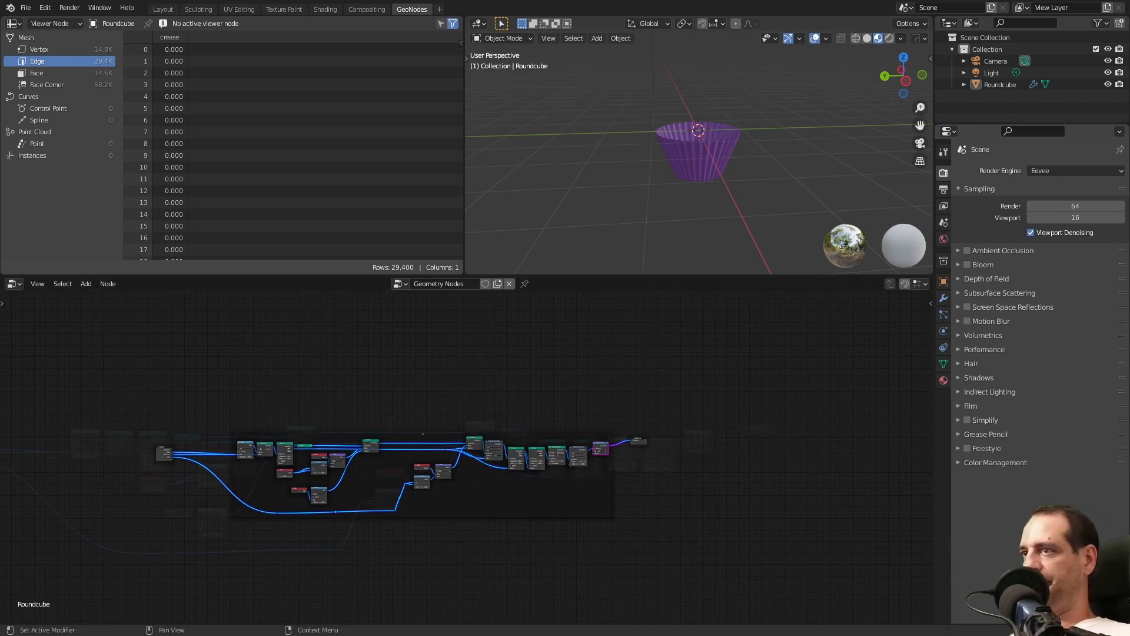
{"action": "scroll", "coordinate": [489, 383], "scroll_direction": "up", "scroll_amount": 5}
{"action": "scroll", "coordinate": [335, 377], "scroll_direction": "up", "scroll_amount": 1}
{"action": "middle_click_drag", "start_coordinate": [235, 397], "coordinate": [632, 327]}
{"action": "scroll", "coordinate": [444, 394], "scroll_direction": "up", "scroll_amount": 7}
{"action": "left_click_drag", "start_coordinate": [323, 431], "coordinate": [358, 401]}
{"action": "left_click_drag", "start_coordinate": [399, 370], "coordinate": [412, 367]}
{"action": "middle_click_drag", "start_coordinate": [568, 346], "coordinate": [454, 383]}
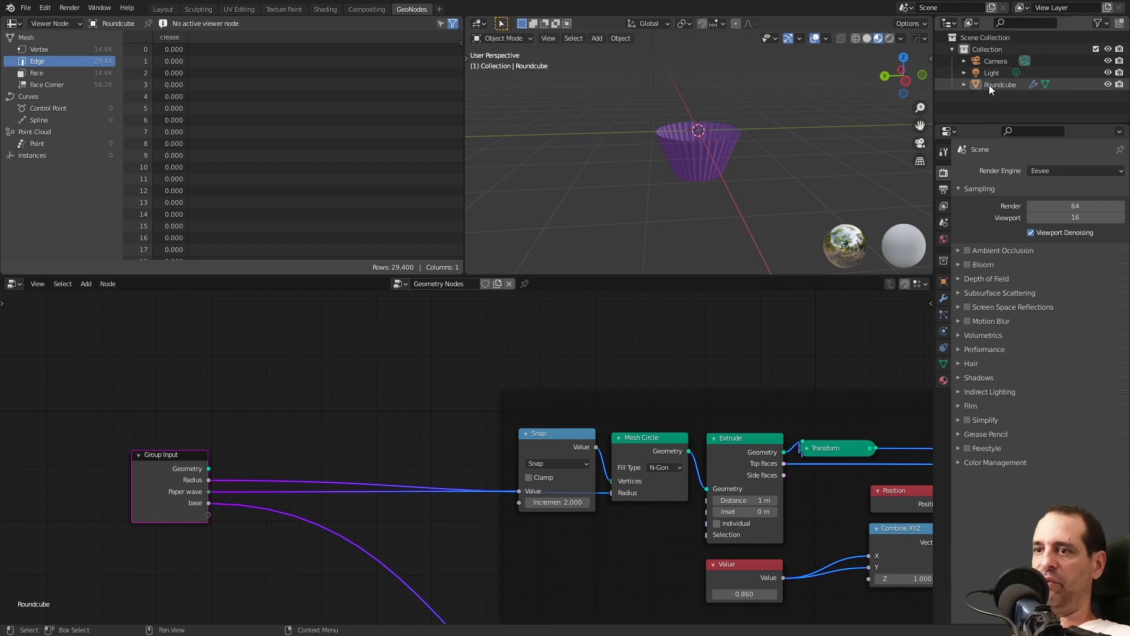
{"action": "scroll", "coordinate": [623, 334], "scroll_direction": "down", "scroll_amount": 2}
{"action": "middle_click_drag", "start_coordinate": [623, 334], "coordinate": [488, 393]}
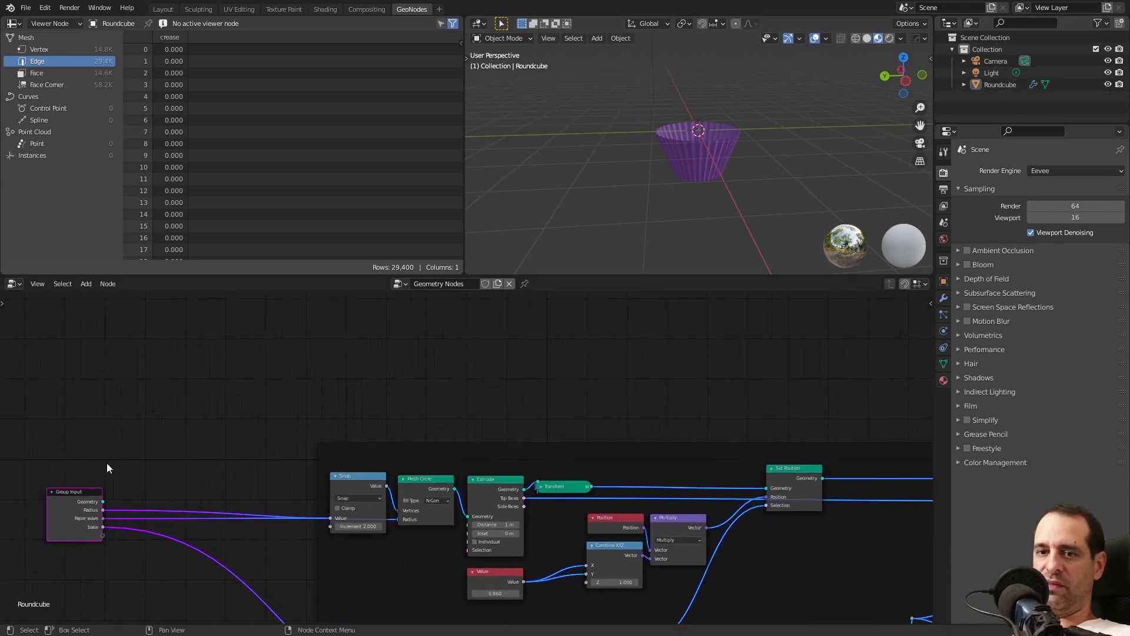
{"action": "left_click_drag", "start_coordinate": [63, 509], "coordinate": [177, 512]}
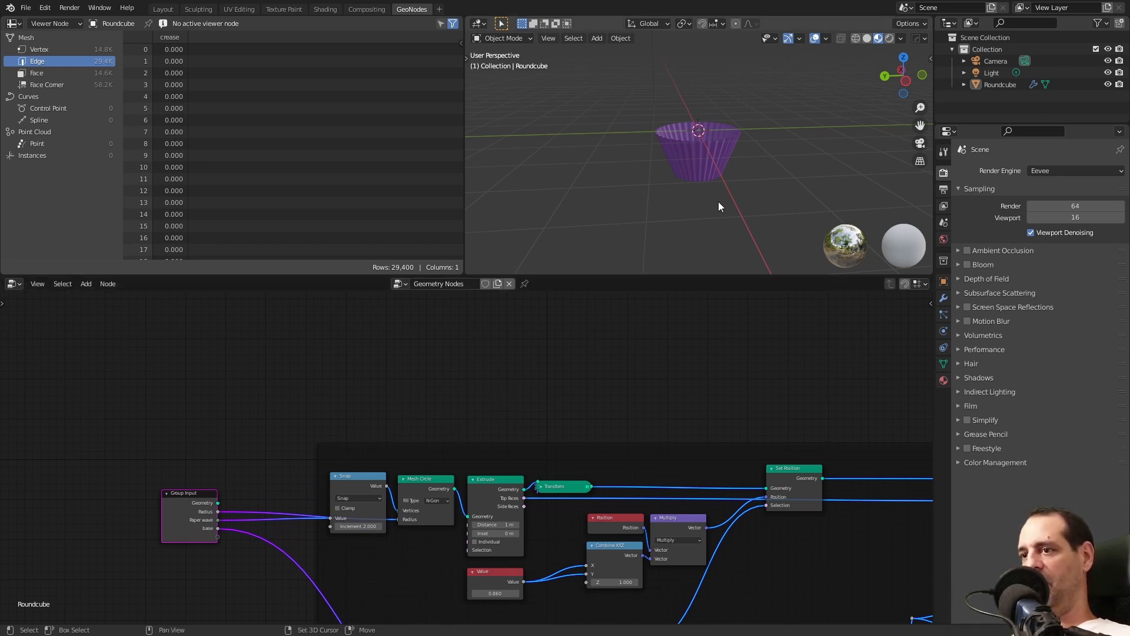
Add a Cube primitive node in the empty area above the Paper frame
{"action": "scroll", "coordinate": [559, 392], "scroll_direction": "up", "scroll_amount": 1}
{"action": "scroll", "coordinate": [466, 397], "scroll_direction": "down", "scroll_amount": 2}
{"action": "key", "text": "shift+a"}
{"action": "left_click", "coordinate": [435, 380]}
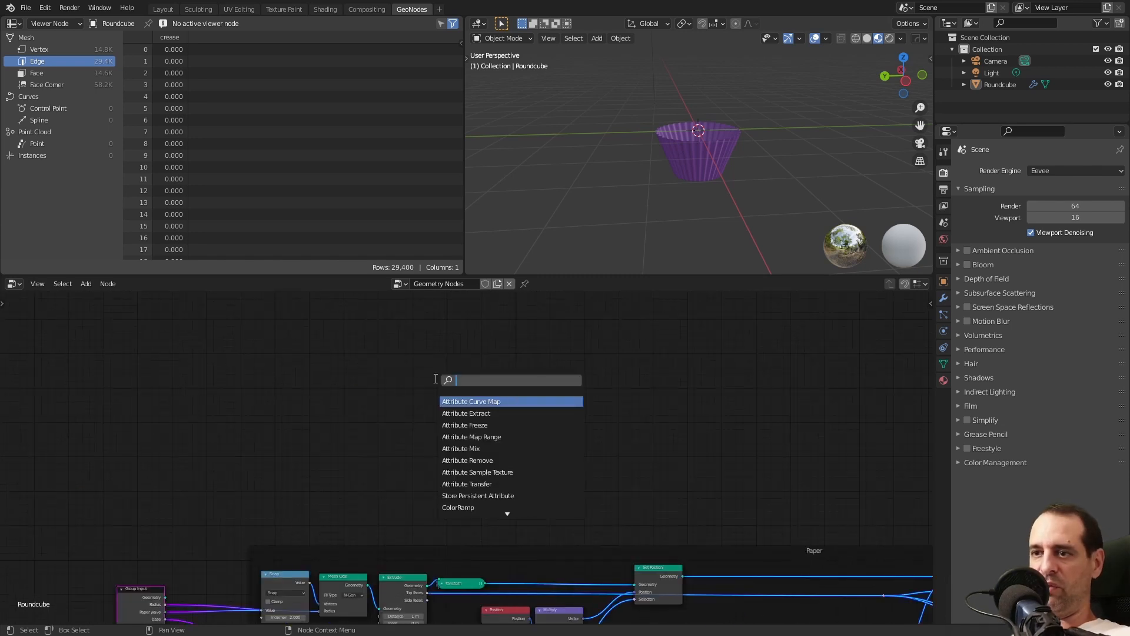
{"action": "scroll", "coordinate": [677, 430], "scroll_direction": "down", "scroll_amount": 2}
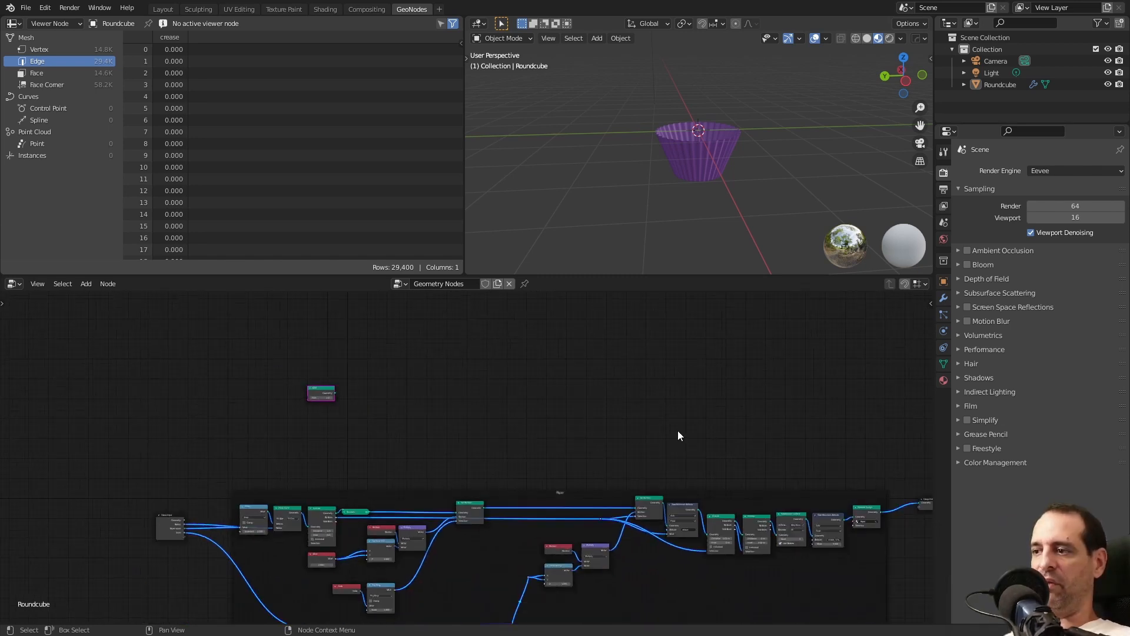
Move the Group Output node up beside the new branch and feed the Cube node's geometry into it
{"action": "middle_click_drag", "start_coordinate": [899, 431], "coordinate": [706, 427]}
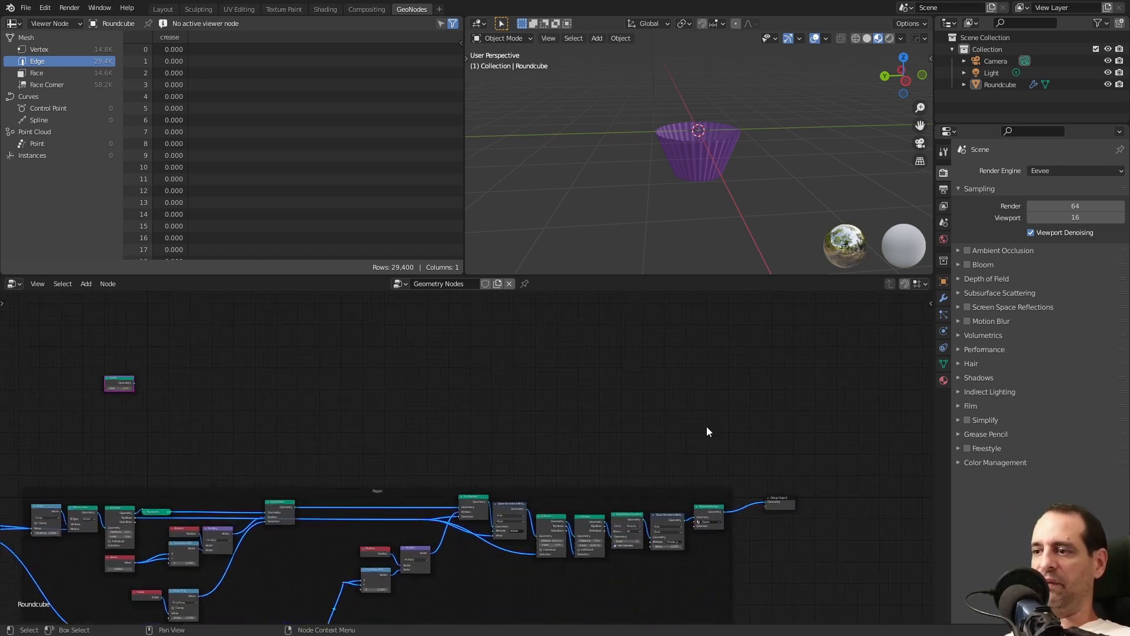
{"action": "scroll", "coordinate": [706, 426], "scroll_direction": "up", "scroll_amount": 1}
{"action": "left_click_drag", "start_coordinate": [847, 514], "coordinate": [702, 378]}
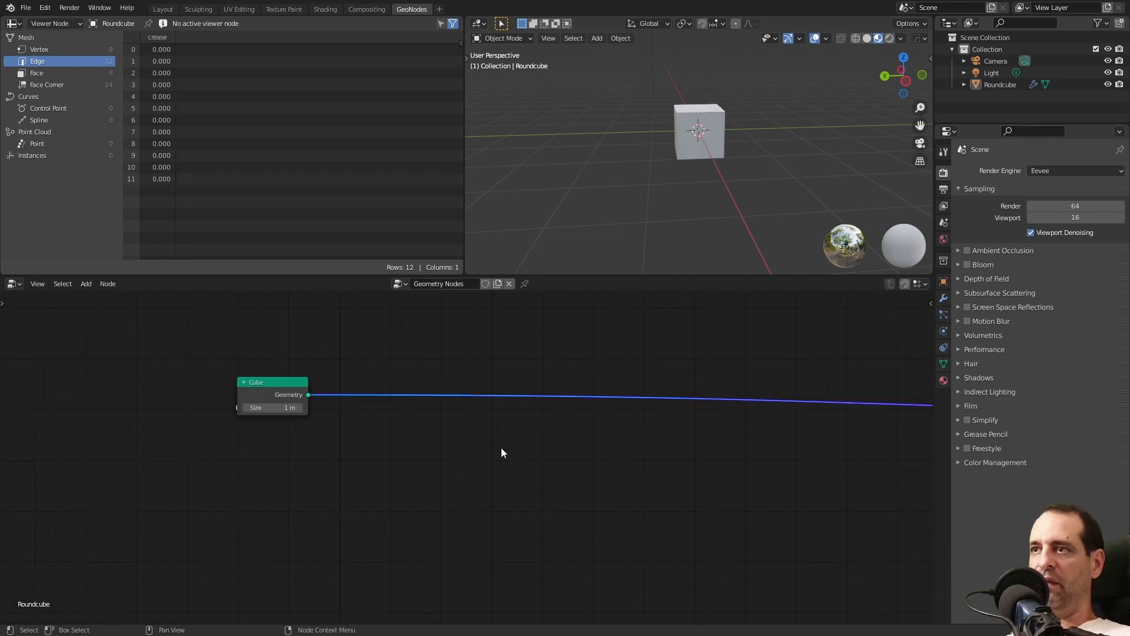
Insert a Mesh Subdivide node after the Cube node and line it up beside the cube
{"action": "scroll", "coordinate": [450, 458], "scroll_direction": "up", "scroll_amount": 1}
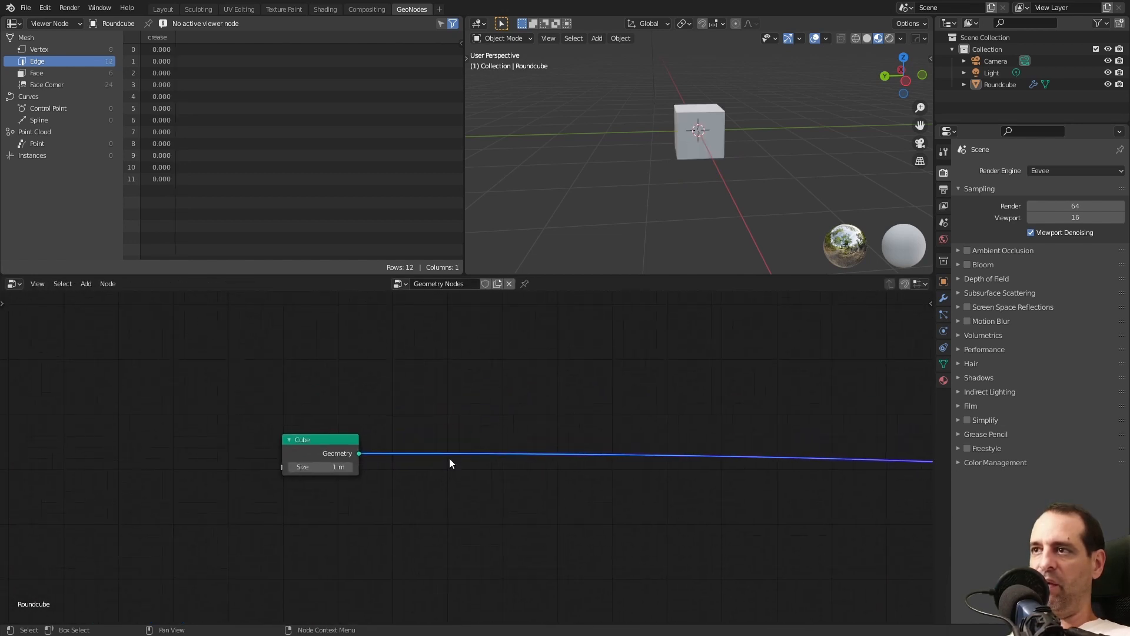
{"action": "scroll", "coordinate": [733, 210], "scroll_direction": "up", "scroll_amount": 3}
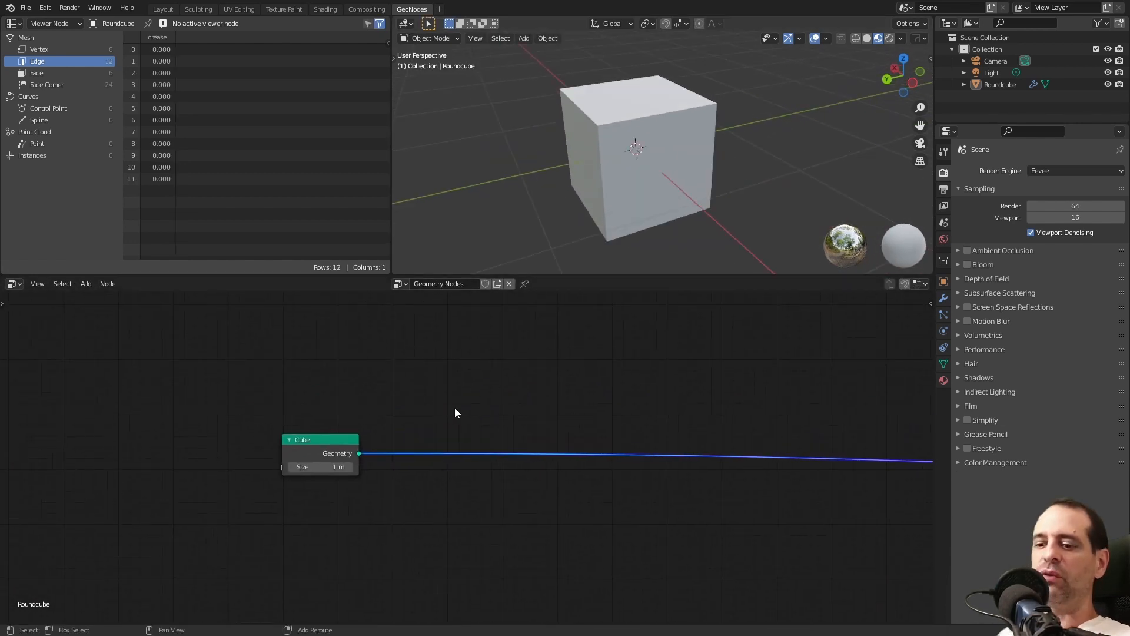
{"action": "key", "text": "shift+s"}
{"action": "mouse_move", "coordinate": [455, 411]}
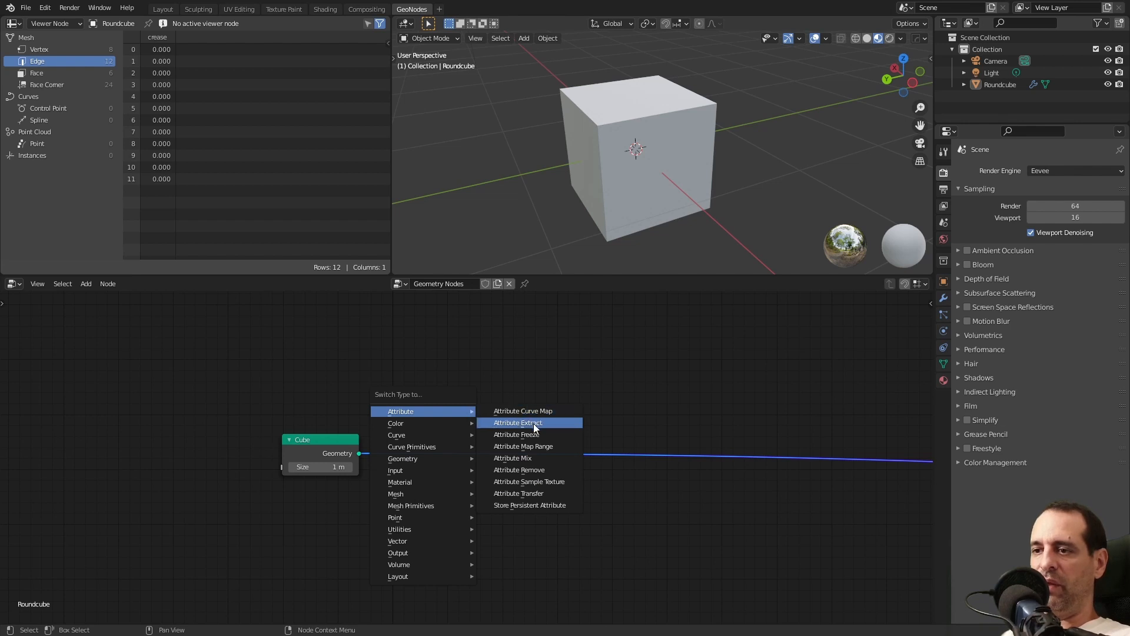
{"action": "left_click", "coordinate": [433, 438]}
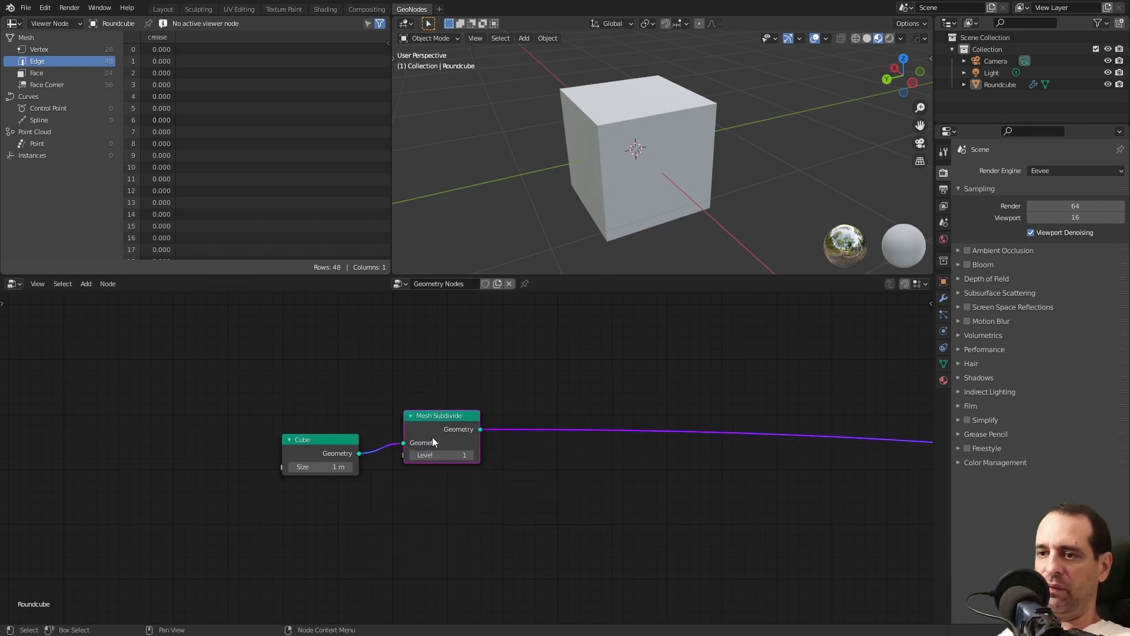
{"action": "left_click_drag", "start_coordinate": [438, 437], "coordinate": [440, 452]}
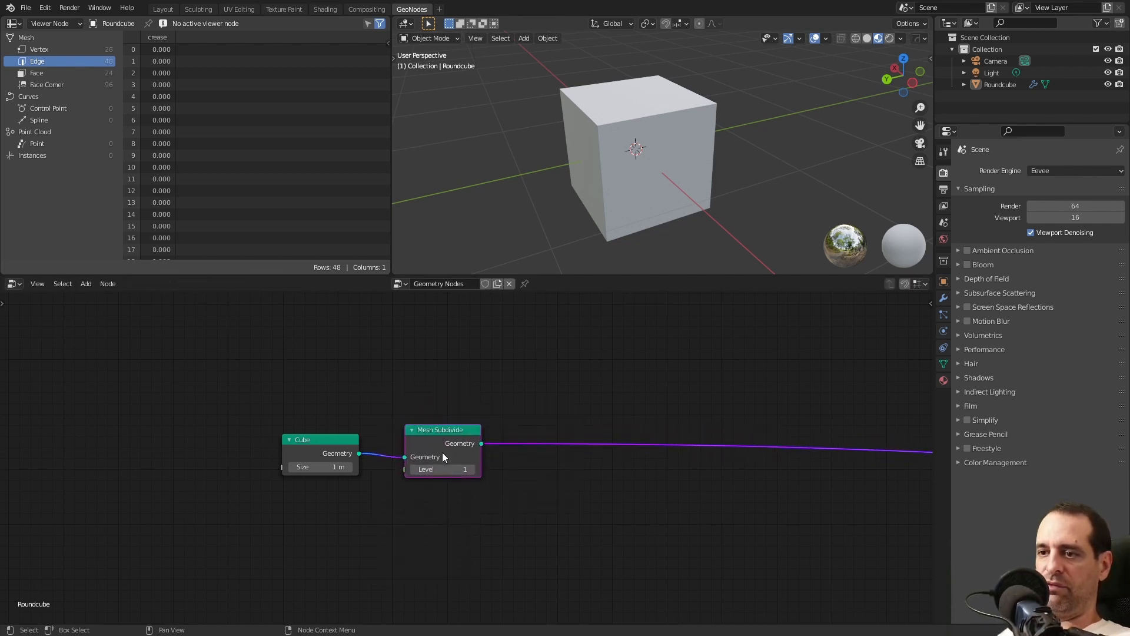
Display the wireframe overlay on the subdivided cube in the viewport
{"action": "middle_click_drag", "start_coordinate": [622, 176], "coordinate": [669, 136]}
{"action": "key", "text": "alt+shift+z"}
{"action": "key", "text": "alt+shift+z"}
{"action": "key", "text": "alt+shift+z"}
{"action": "key", "text": "alt+shift+z"}
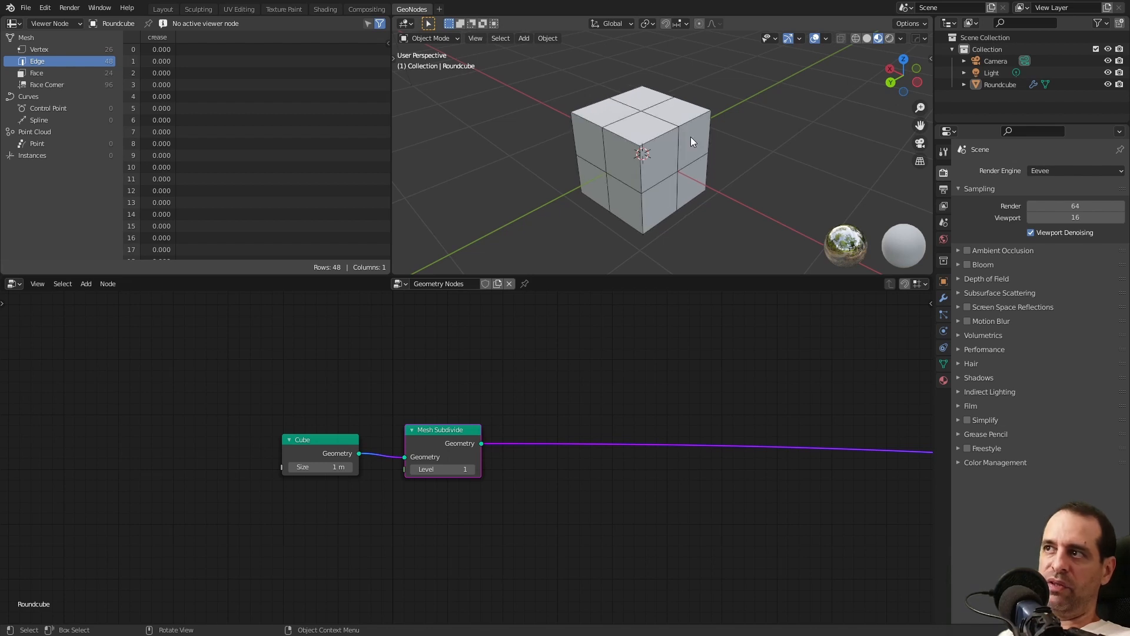
Switch the wireframe overlay off and on through the viewport overlay settings, leaving it disabled
{"action": "key", "text": "alt+shift+z"}
{"action": "key", "text": "alt+shift+z"}
{"action": "key", "text": "alt+shift+z"}
{"action": "left_click", "coordinate": [826, 39]}
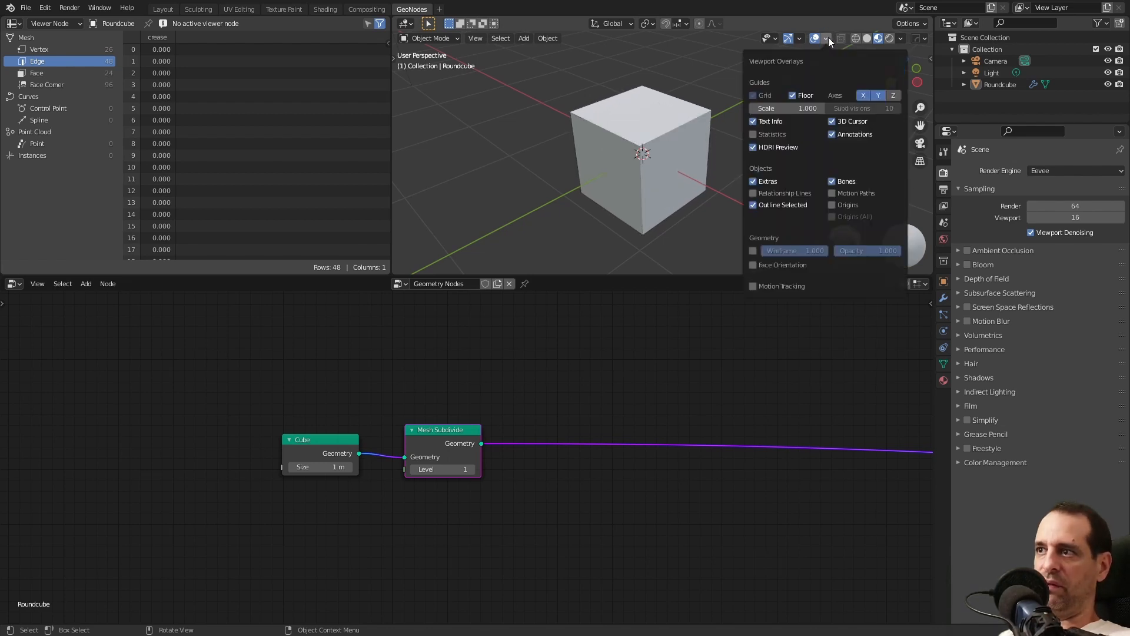
{"action": "left_click", "coordinate": [754, 252]}
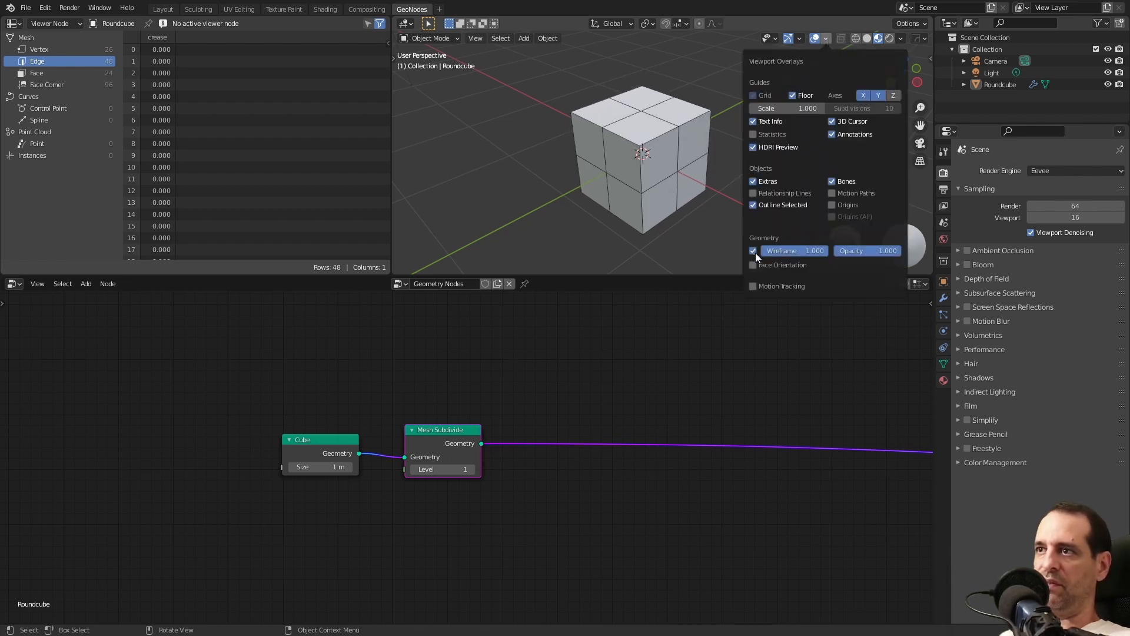
{"action": "left_click", "coordinate": [754, 251]}
{"action": "left_click", "coordinate": [754, 251]}
{"action": "left_click", "coordinate": [754, 252]}
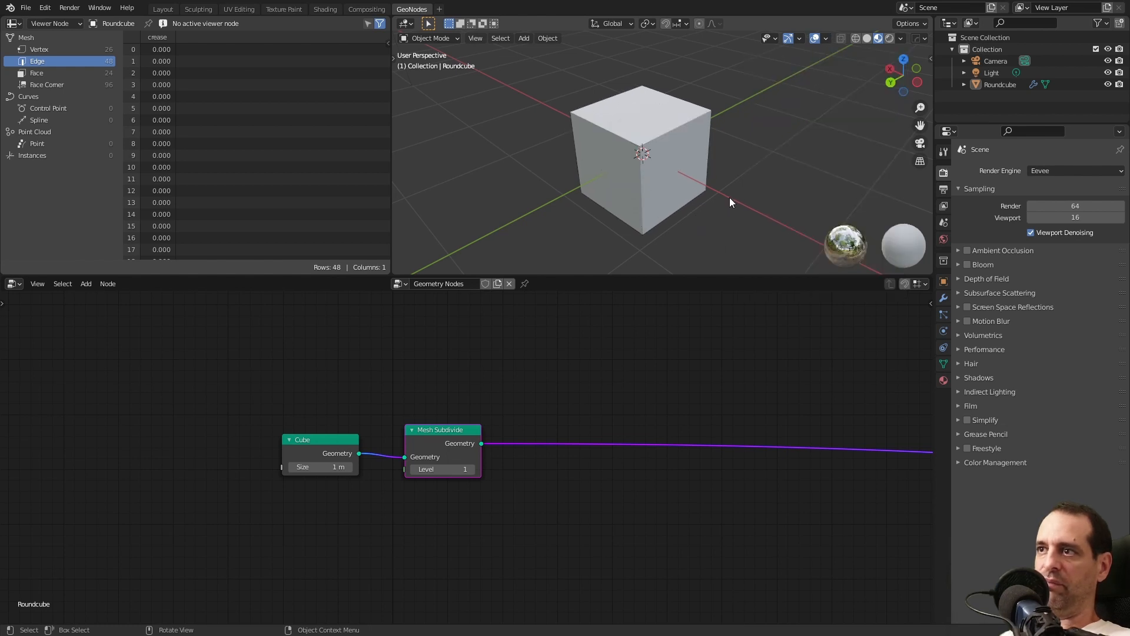
Turn the wireframe overlay back on and set the Mesh Subdivide level to 1
{"action": "key", "text": "alt+shift+z"}
{"action": "key", "text": "alt+shift+z"}
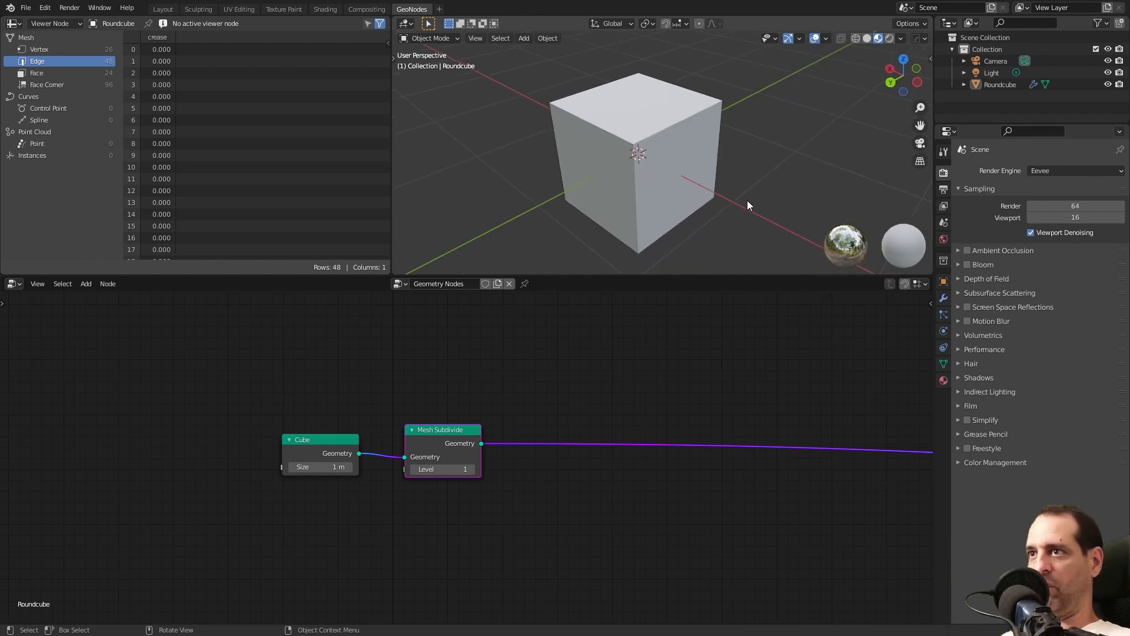
{"action": "key", "text": "alt+shift+z"}
{"action": "key", "text": "alt+shift+z"}
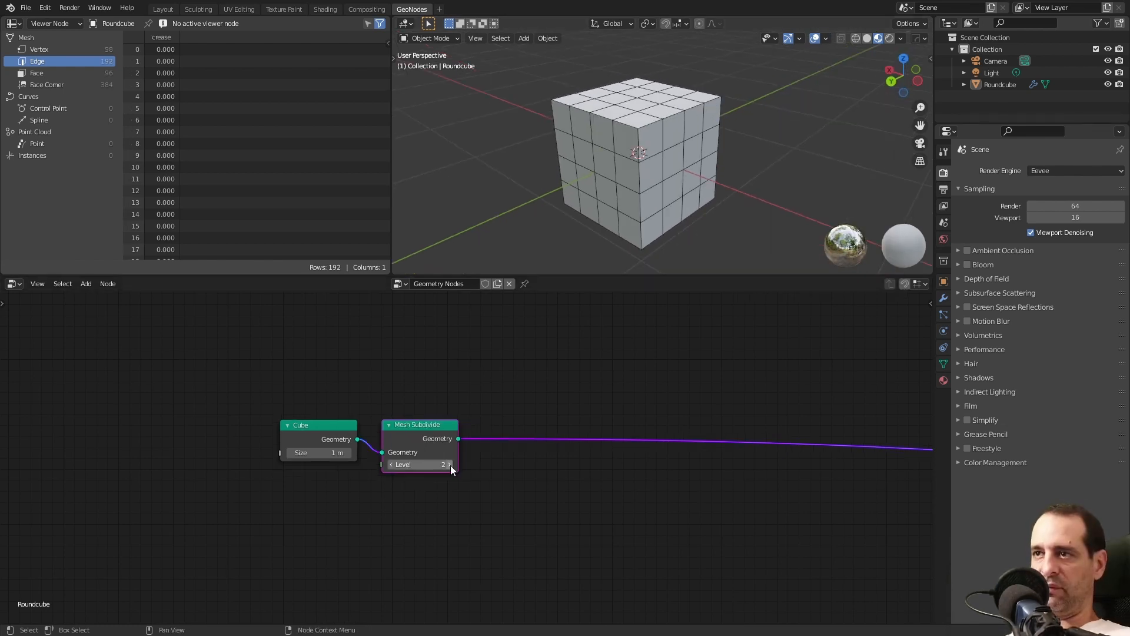
{"action": "left_click", "coordinate": [390, 464]}
{"action": "middle_click_drag", "start_coordinate": [621, 107], "coordinate": [623, 198]}
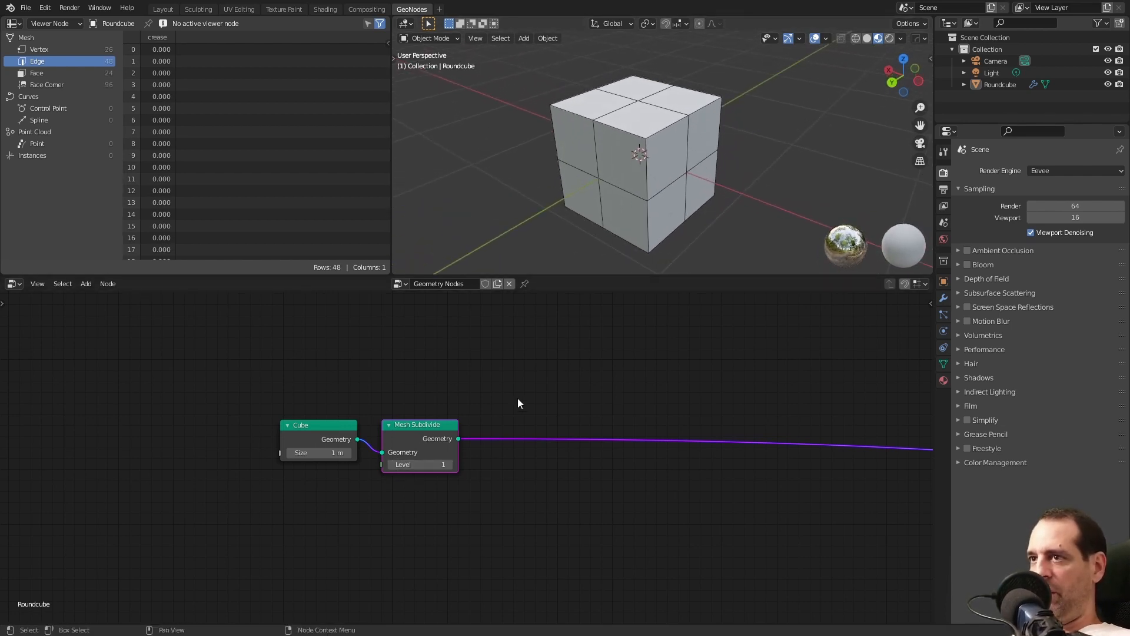
Add a Set Position node below the link that leaves the Mesh Subdivide node
{"action": "mouse_move", "coordinate": [568, 385]}
{"action": "middle_mouse_down"}
{"action": "mouse_move", "coordinate": [566, 351]}
{"action": "mouse_move", "coordinate": [557, 370]}
{"action": "middle_mouse_up"}
{"action": "scroll", "coordinate": [465, 449], "scroll_direction": "up", "scroll_amount": 3}
{"action": "key", "text": "shift+a"}
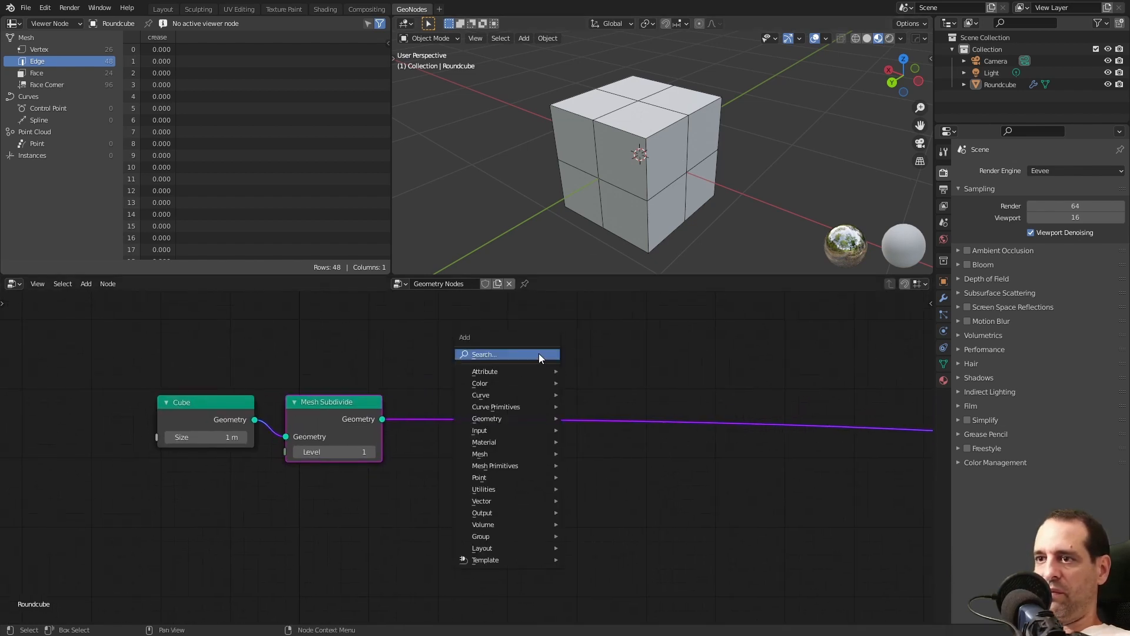
{"action": "left_click", "coordinate": [539, 353]}
{"action": "type", "text": "set p"}
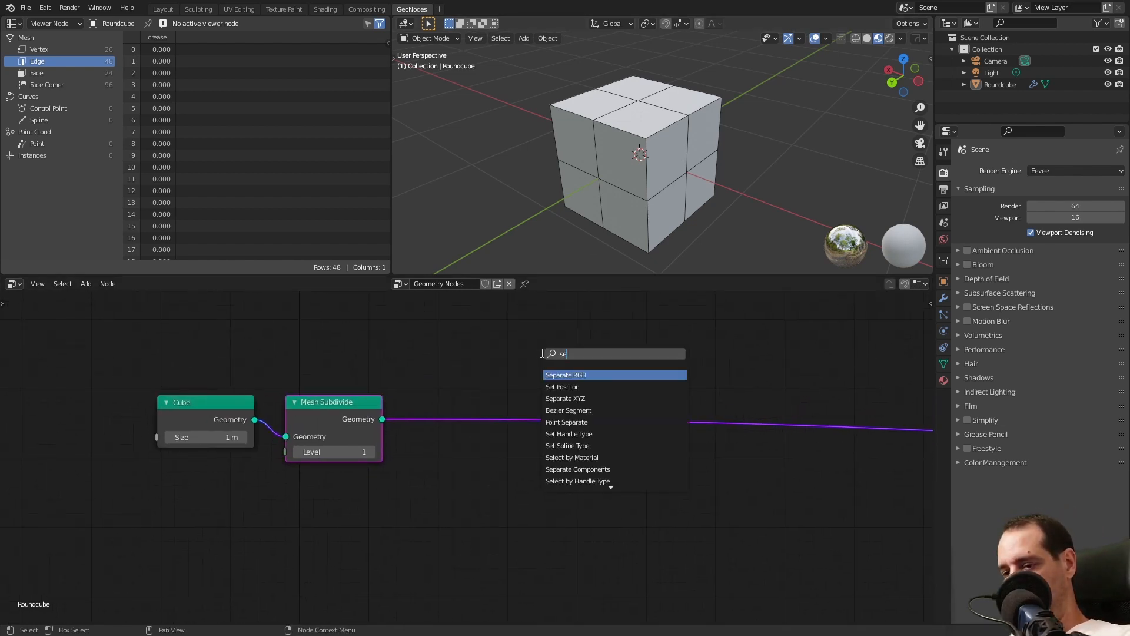
{"action": "key", "text": "Return"}
{"action": "left_click", "coordinate": [449, 469]}
Insert the Set Position node into the link between Mesh Subdivide and the group output
{"action": "middle_click_drag", "start_coordinate": [448, 469], "coordinate": [500, 421]}
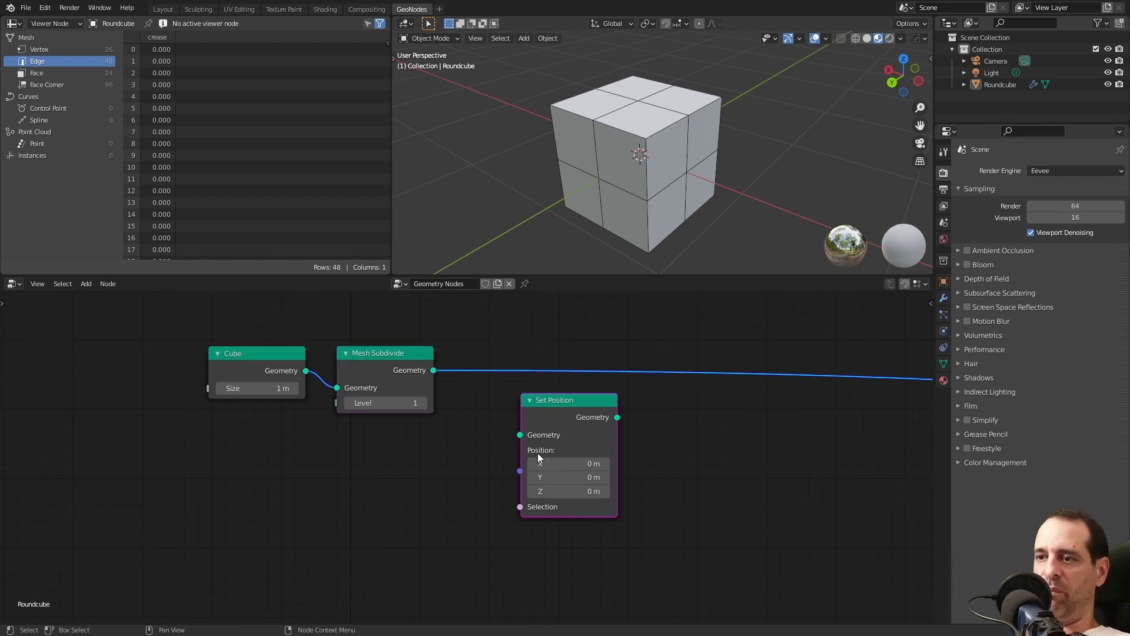
{"action": "left_click_drag", "start_coordinate": [547, 440], "coordinate": [527, 445]}
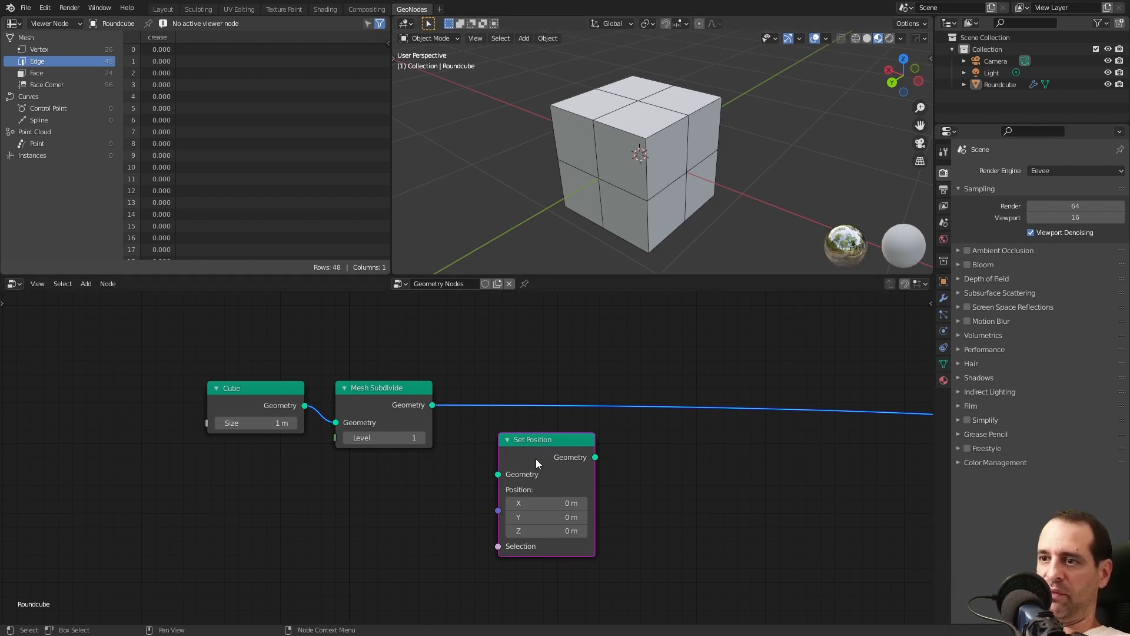
{"action": "left_click_drag", "start_coordinate": [536, 458], "coordinate": [552, 395]}
{"action": "middle_click_drag", "start_coordinate": [492, 450], "coordinate": [523, 408]}
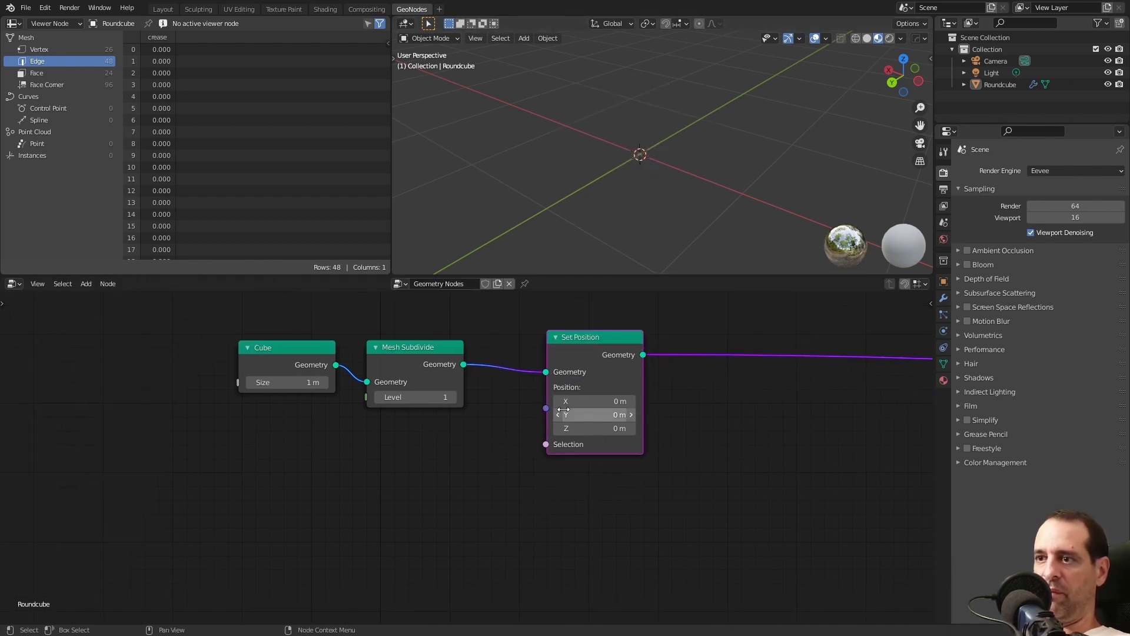
{"action": "left_click_drag", "start_coordinate": [595, 338], "coordinate": [594, 362]}
Add a Position input node below Mesh Subdivide and connect it to the Position input of Set Position
{"action": "middle_click_drag", "start_coordinate": [492, 452], "coordinate": [541, 438]}
{"action": "key", "text": "shift+a"}
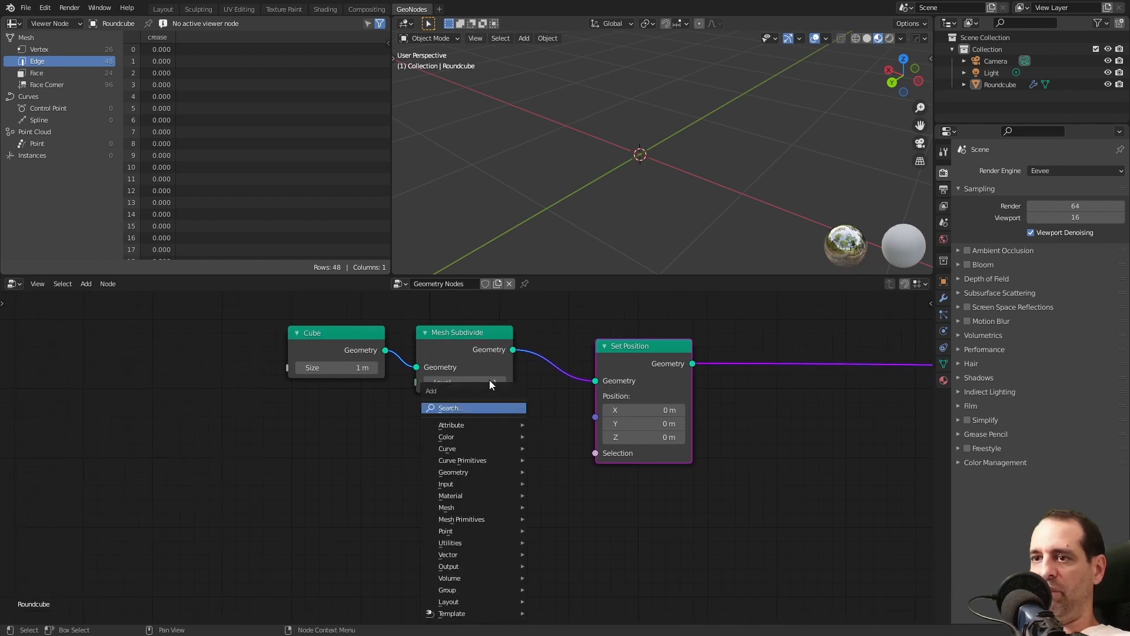
{"action": "left_click", "coordinate": [496, 407]}
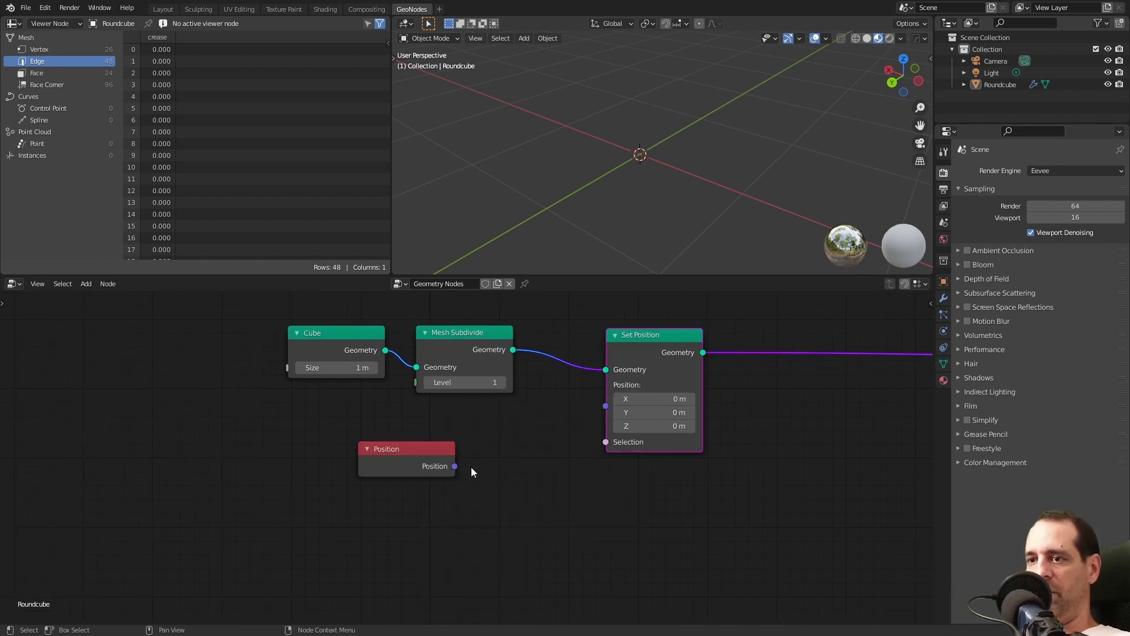
{"action": "left_click_drag", "start_coordinate": [454, 465], "coordinate": [605, 406]}
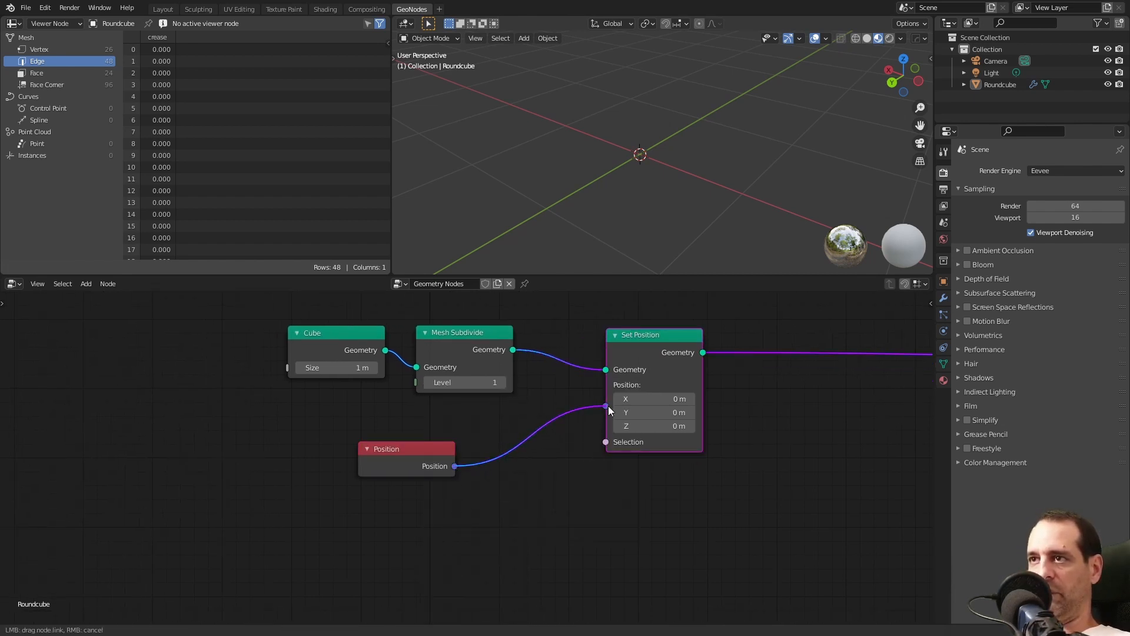
{"action": "left_click_drag", "start_coordinate": [436, 454], "coordinate": [454, 469]}
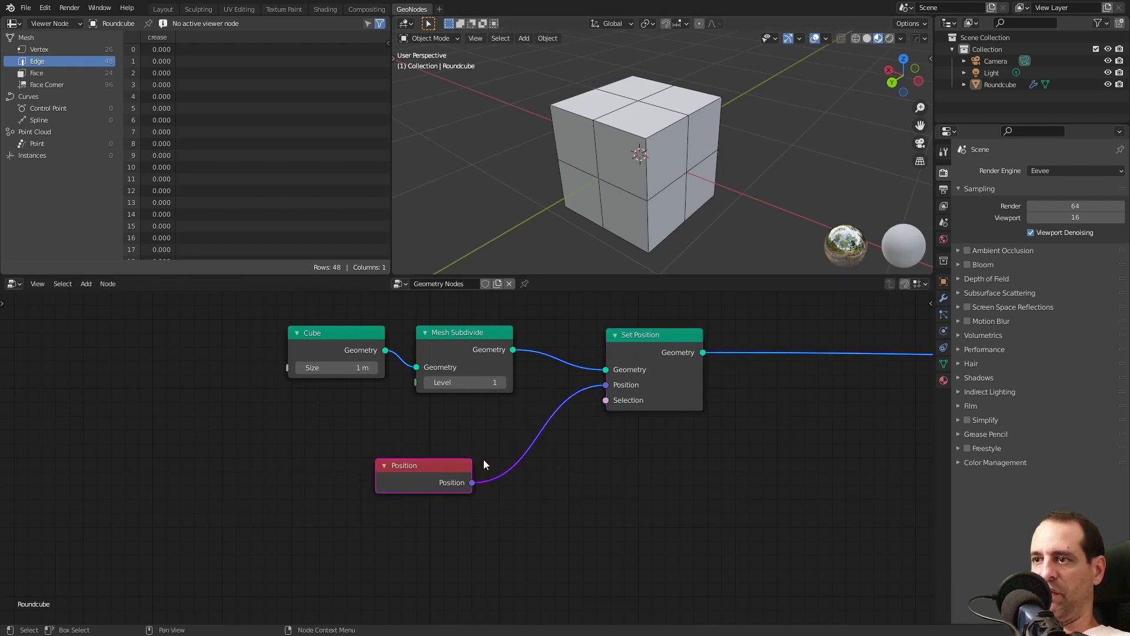
{"action": "left_click_drag", "start_coordinate": [418, 464], "coordinate": [405, 468]}
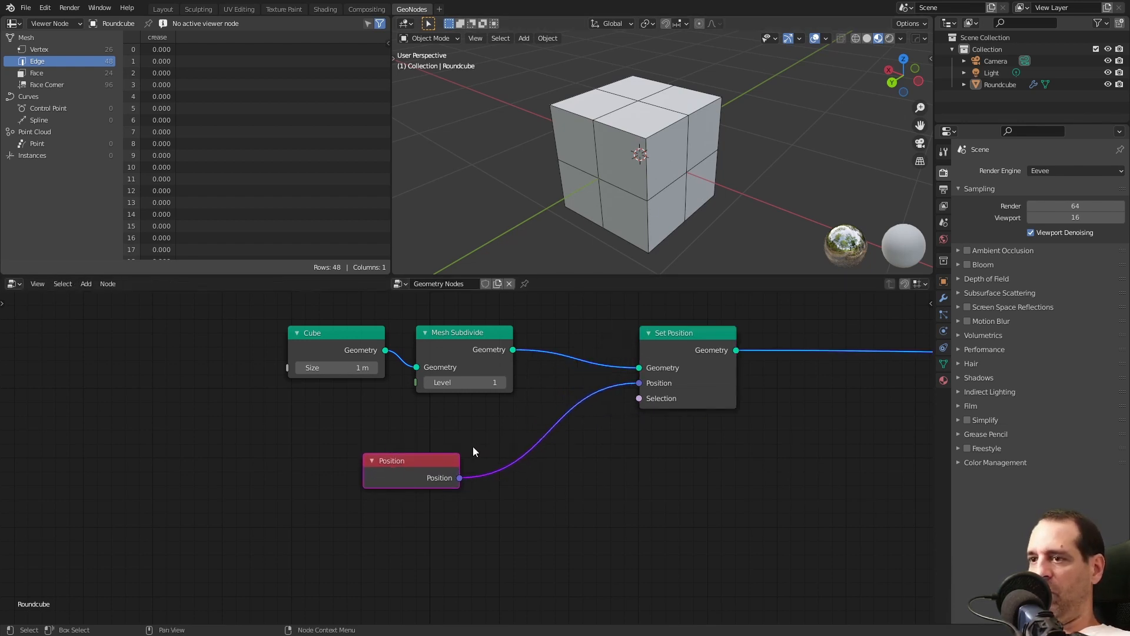
Add a Vector Math node set to Normalize and place it between the Position and Set Position nodes
{"action": "middle_click_drag", "start_coordinate": [532, 415], "coordinate": [504, 423]}
{"action": "key", "text": "shift+a"}
{"action": "left_click", "coordinate": [606, 312]}
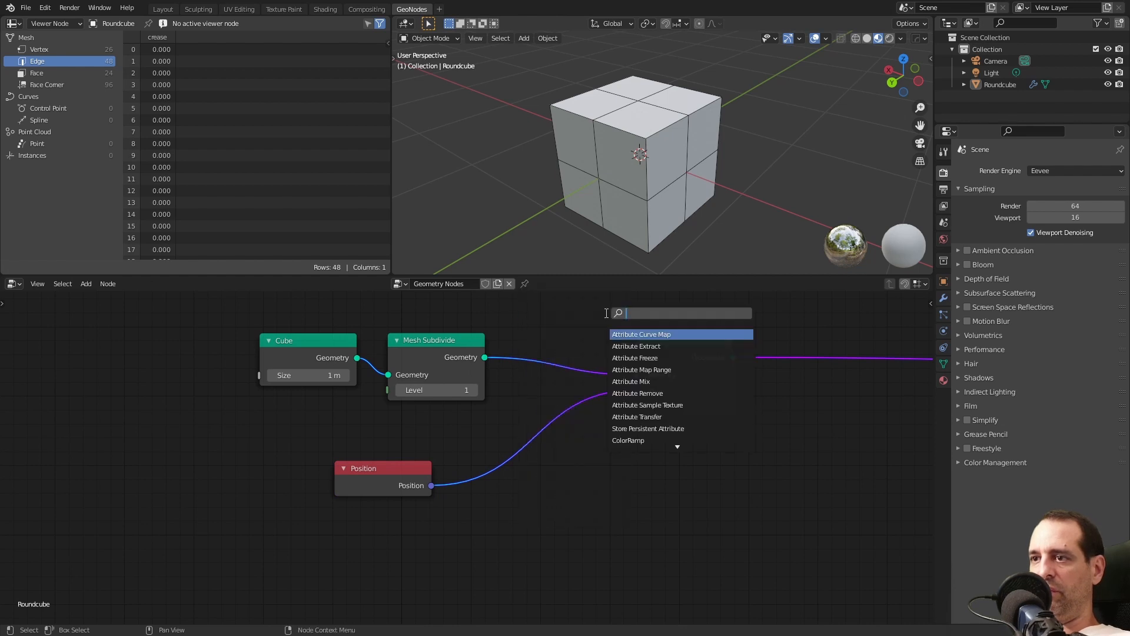
{"action": "type", "text": "ve"}
{"action": "left_click", "coordinate": [593, 492]}
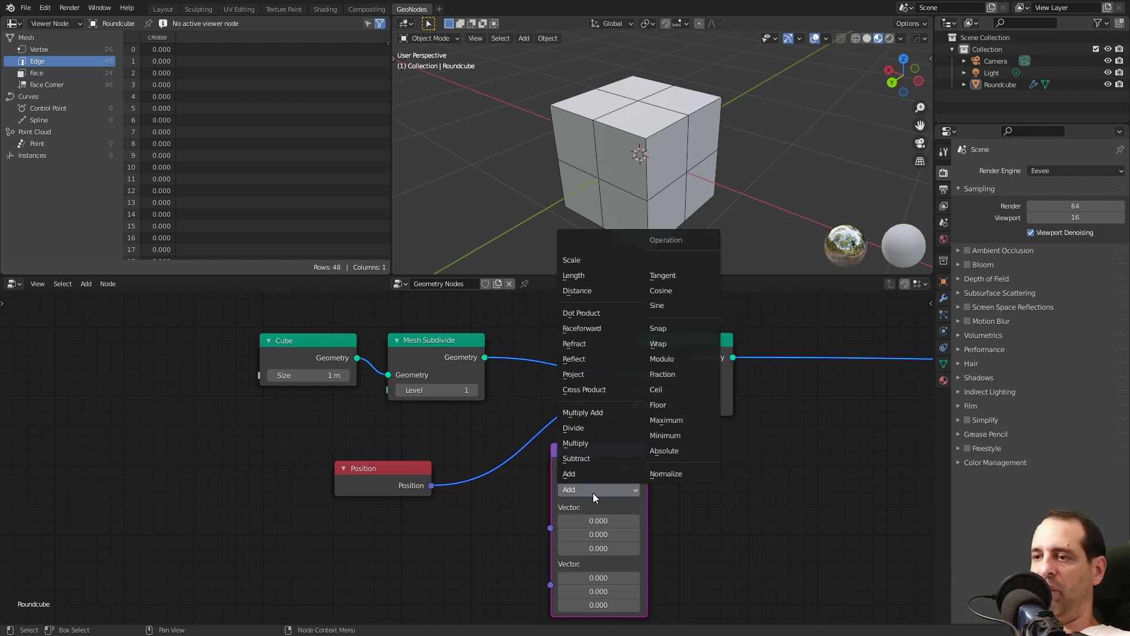
{"action": "left_click", "coordinate": [679, 473]}
{"action": "left_click_drag", "start_coordinate": [588, 508], "coordinate": [562, 529]}
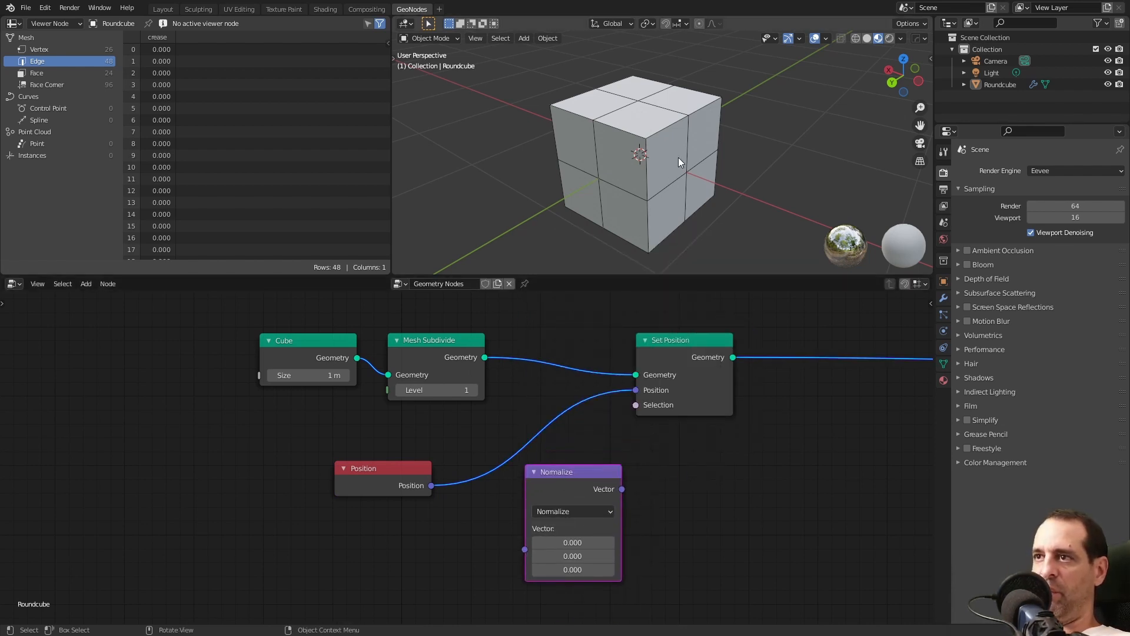
Insert the Normalize node into the link from Position to Set Position and inspect the rounded shape
{"action": "middle_click_drag", "start_coordinate": [714, 134], "coordinate": [650, 168]}
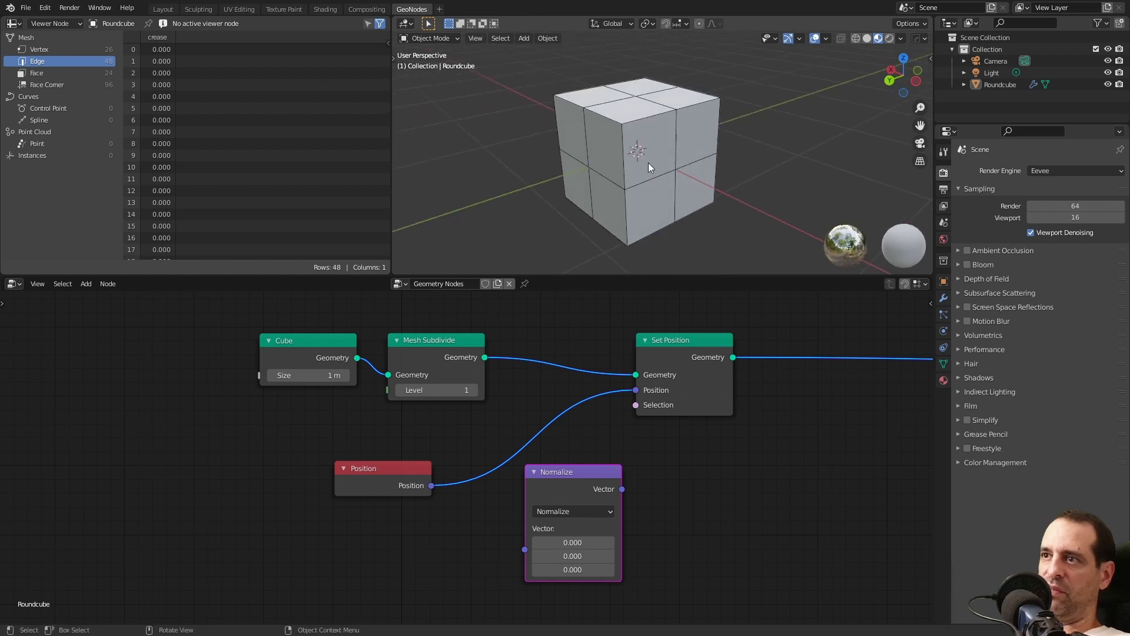
{"action": "left_click_drag", "start_coordinate": [564, 498], "coordinate": [526, 448]}
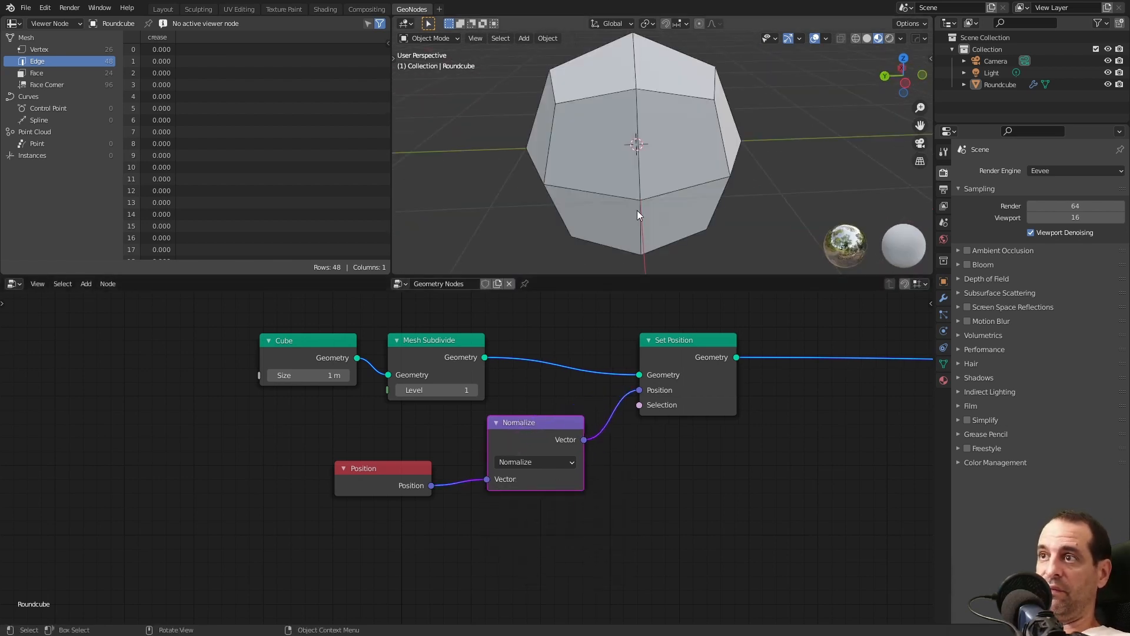
{"action": "middle_click_drag", "start_coordinate": [637, 210], "coordinate": [649, 164]}
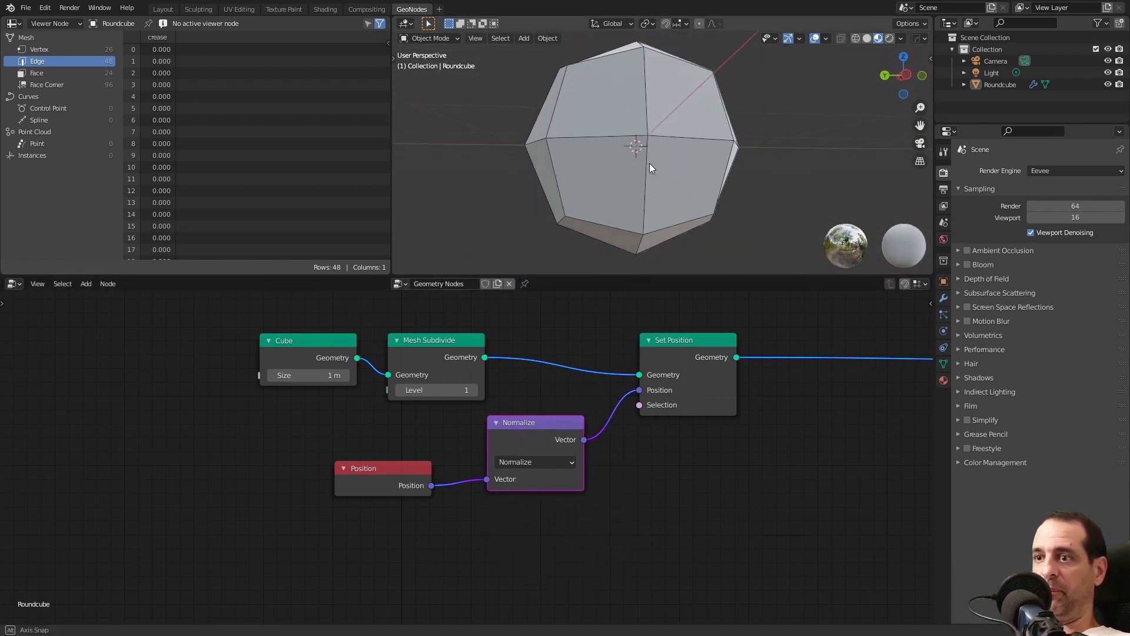
Set the Mesh Subdivide level to 2 and inspect the resulting sphere from several angles
{"action": "left_click_drag", "start_coordinate": [458, 394], "coordinate": [468, 394]}
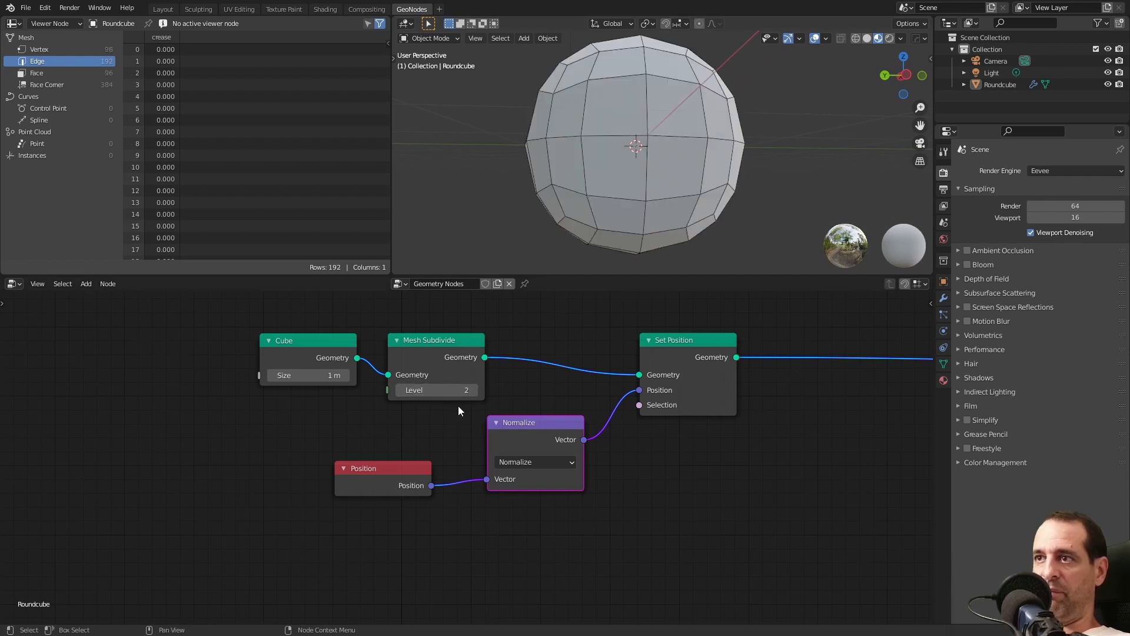
{"action": "middle_click_drag", "start_coordinate": [700, 142], "coordinate": [606, 158]}
{"action": "scroll", "coordinate": [713, 141], "scroll_direction": "down", "scroll_amount": 3}
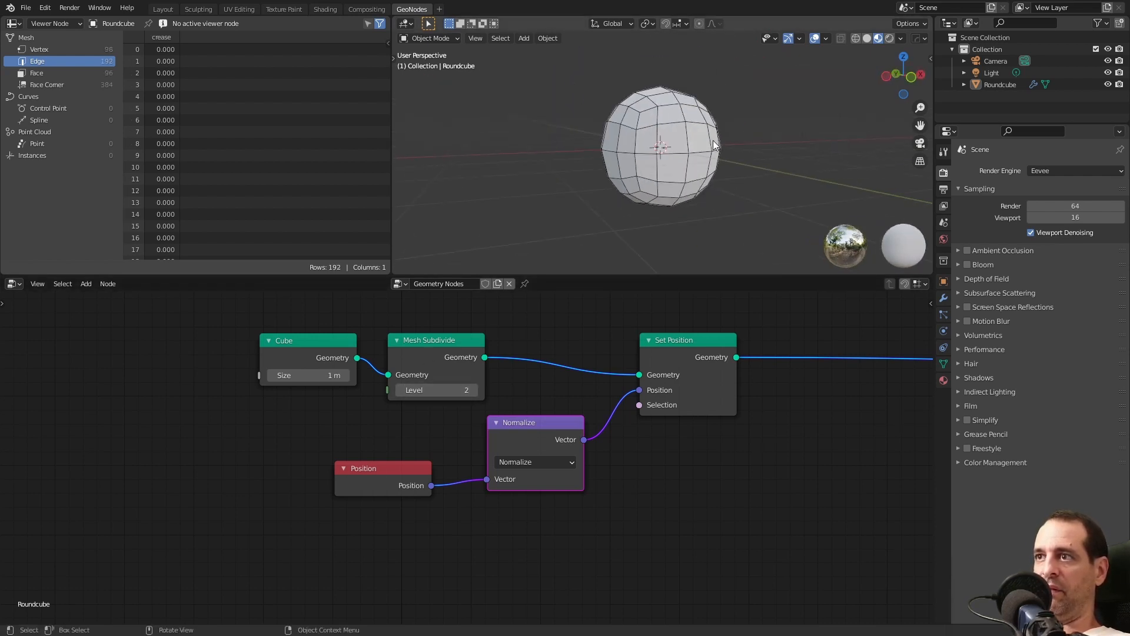
{"action": "mouse_move", "coordinate": [713, 144]}
{"action": "middle_mouse_down"}
{"action": "mouse_move", "coordinate": [685, 139]}
{"action": "mouse_move", "coordinate": [730, 144]}
{"action": "middle_mouse_up"}
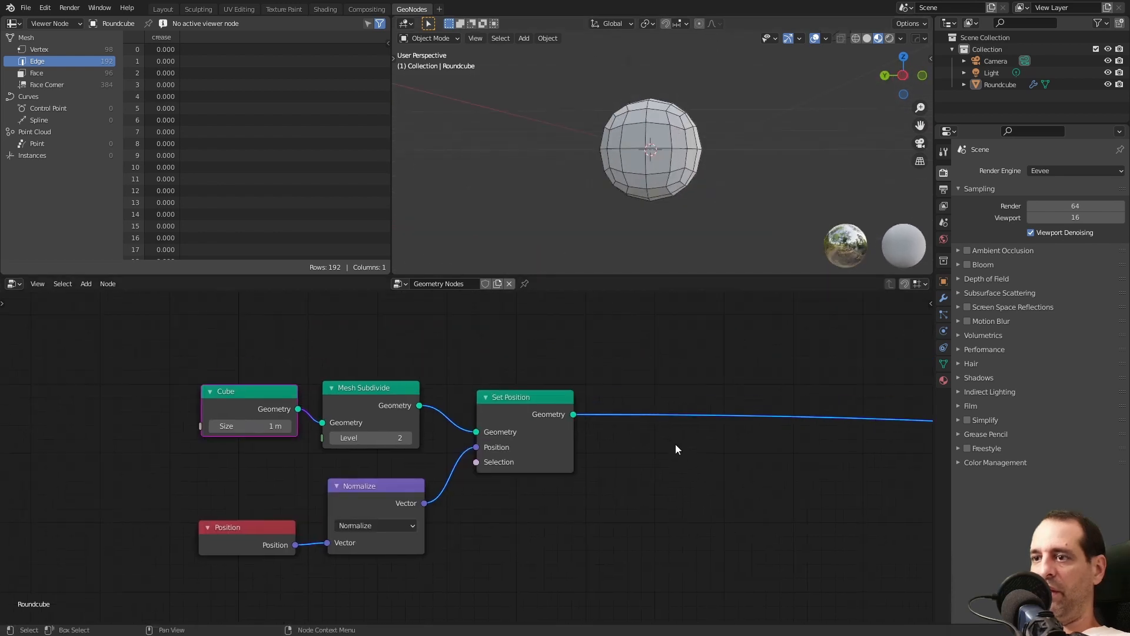
Insert a Subdivision Surface node with level 2 after Set Position and align the Normalize node beneath Mesh Subdivide
{"action": "left_click_drag", "start_coordinate": [518, 422], "coordinate": [501, 418]}
{"action": "middle_click_drag", "start_coordinate": [662, 387], "coordinate": [601, 394]}
{"action": "key", "text": "shift+a"}
{"action": "left_click", "coordinate": [601, 384]}
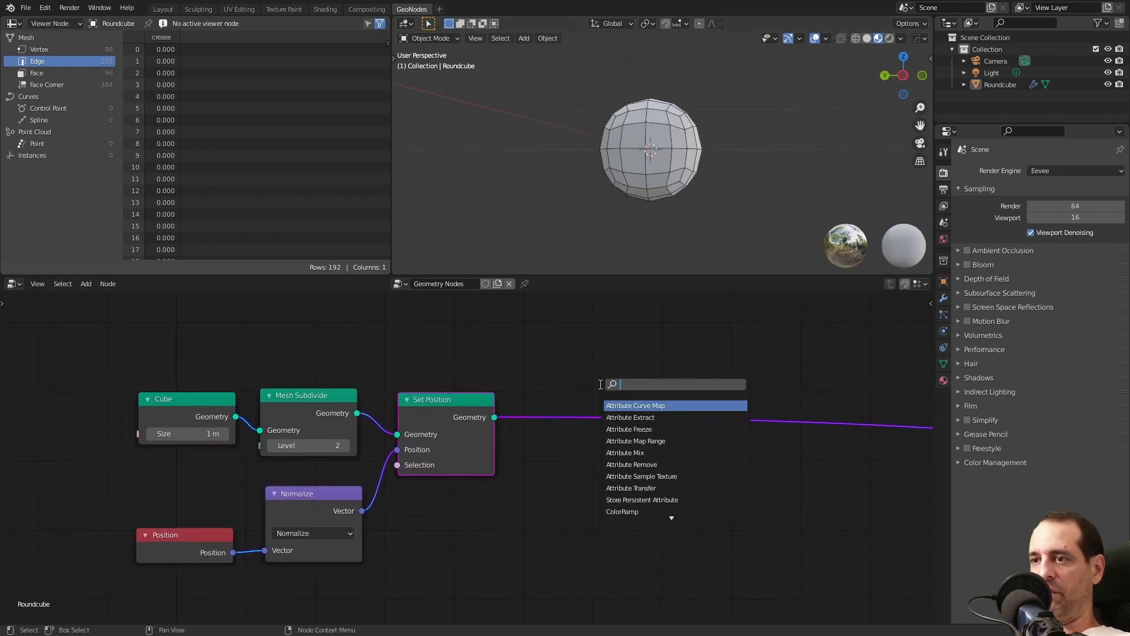
{"action": "type", "text": "su"}
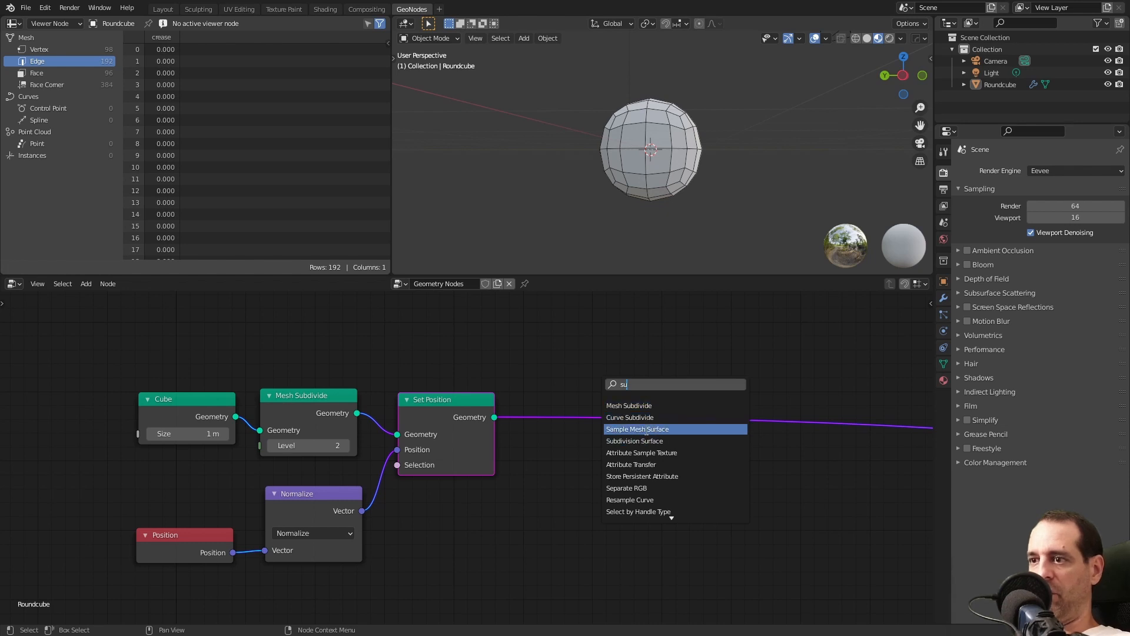
{"action": "left_click", "coordinate": [635, 441]}
{"action": "left_click", "coordinate": [632, 442]}
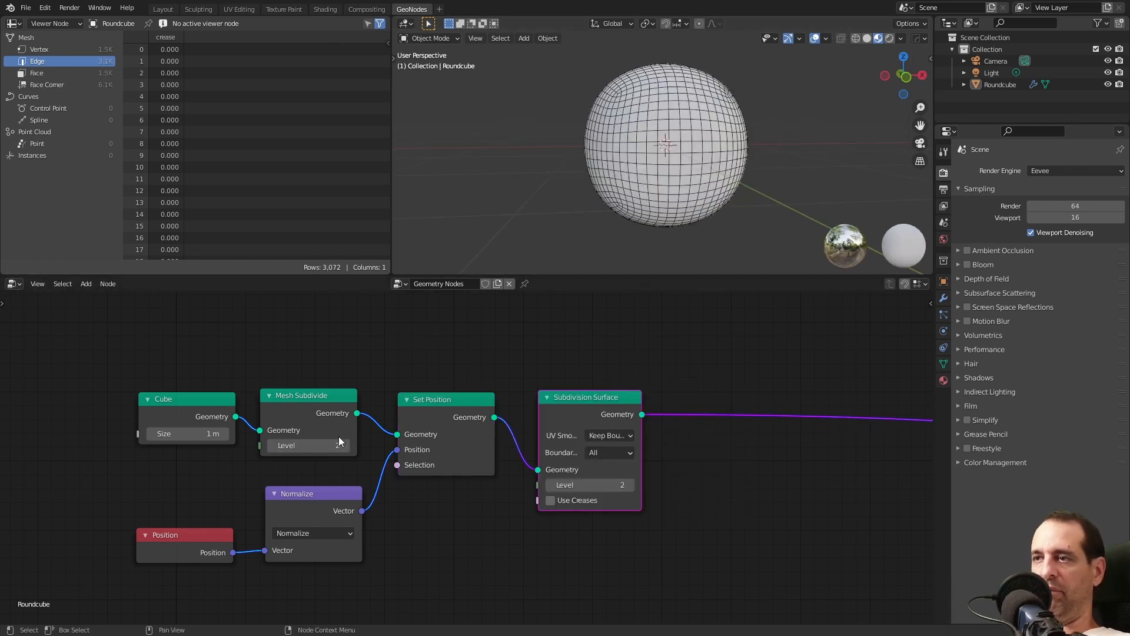
{"action": "left_click_drag", "start_coordinate": [314, 496], "coordinate": [309, 507]}
{"action": "middle_click_drag", "start_coordinate": [607, 211], "coordinate": [621, 211]}
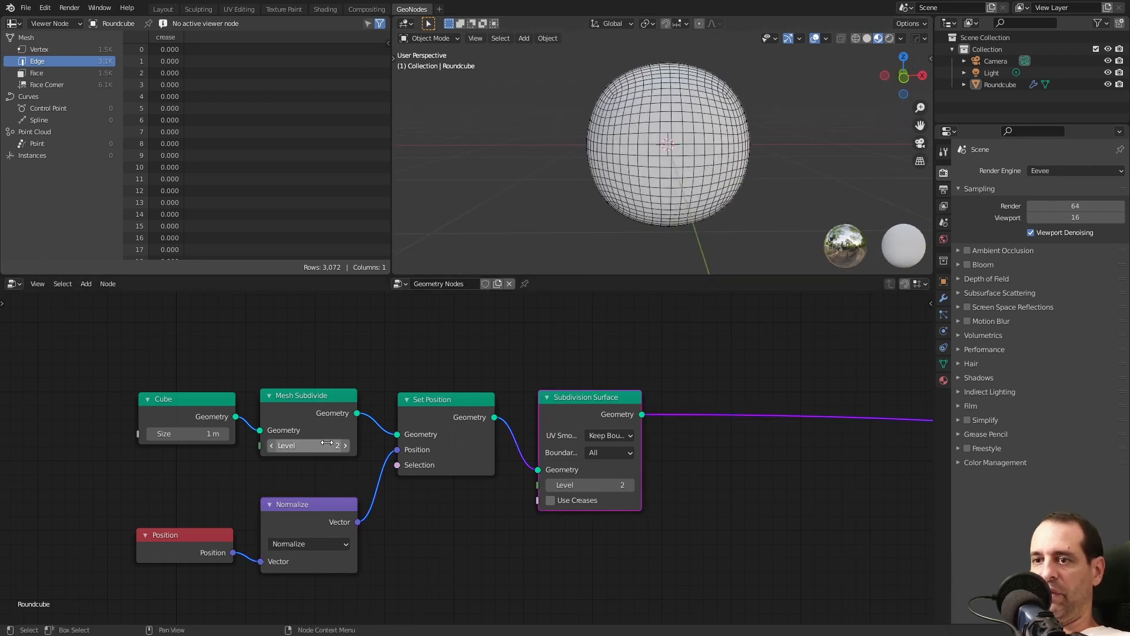
Set the Mesh Subdivide level to 3 and inspect the smoother sphere
{"action": "left_click", "coordinate": [344, 446]}
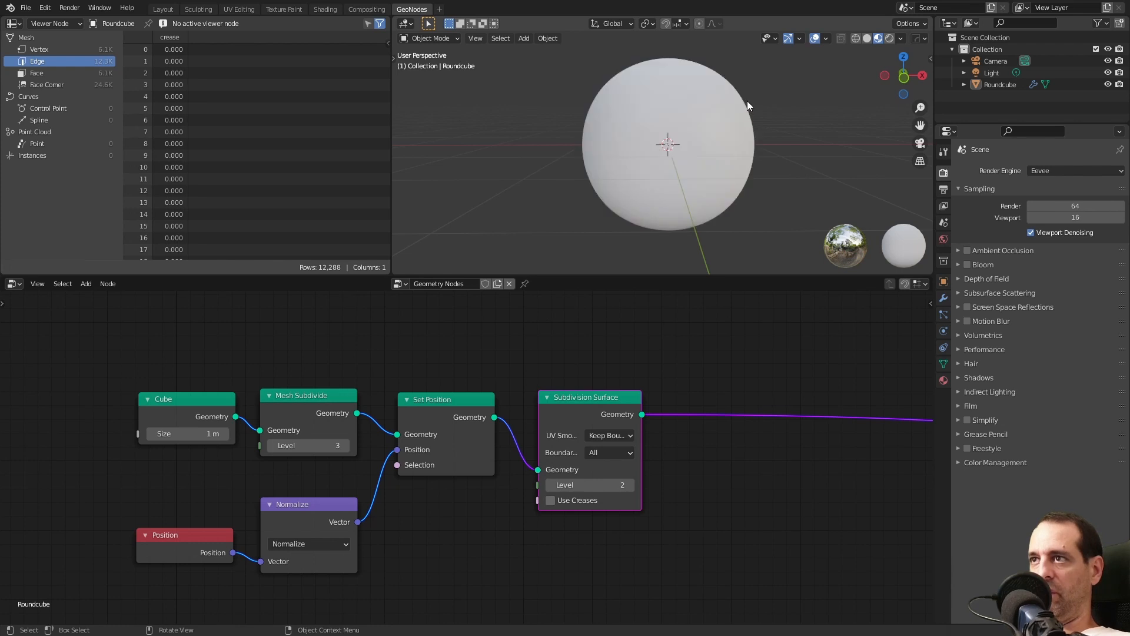
{"action": "middle_click_drag", "start_coordinate": [681, 101], "coordinate": [658, 90]}
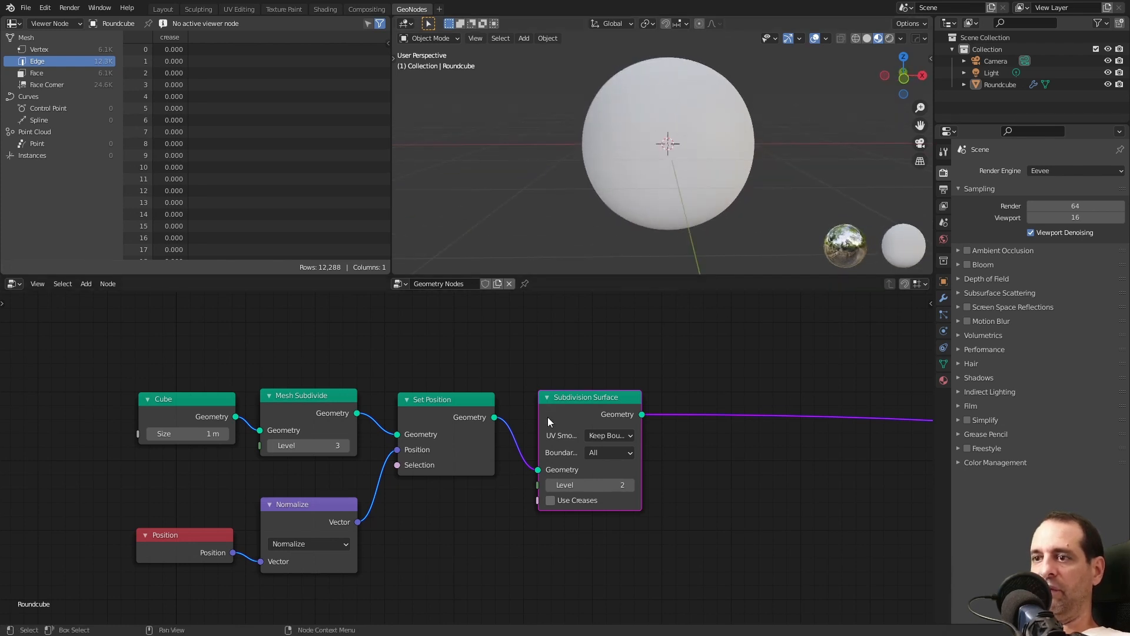
Duplicate the shade-smooth Store Persistent Attribute node from the Paper frame and detach the copy from the frame
{"action": "scroll", "coordinate": [680, 456], "scroll_direction": "down", "scroll_amount": 2}
{"action": "key", "text": "shift+a"}
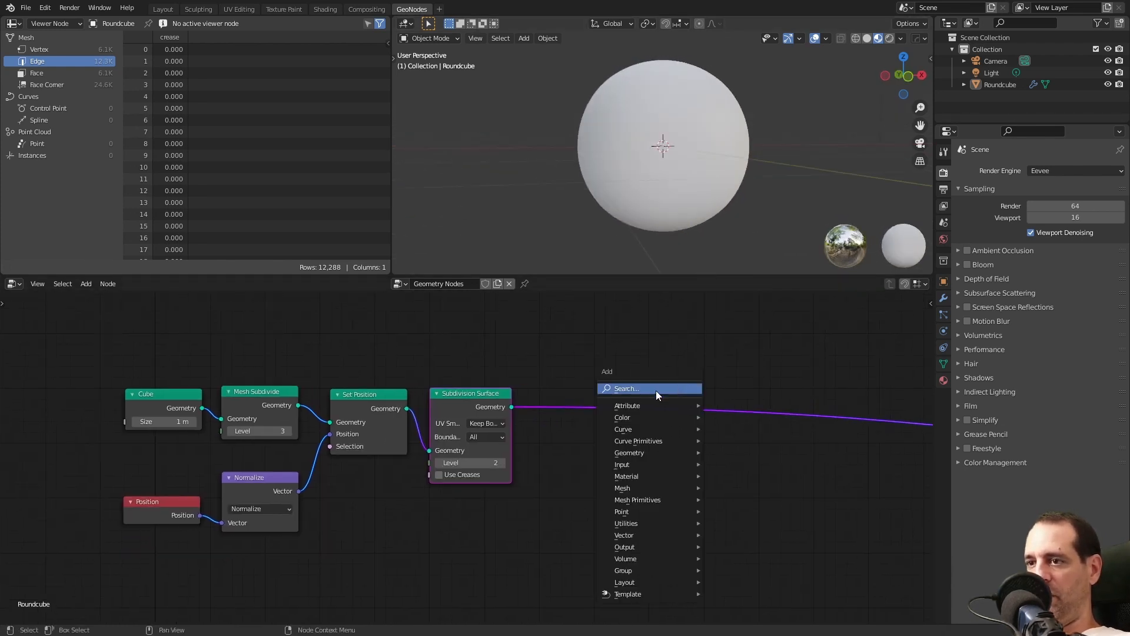
{"action": "scroll", "coordinate": [591, 522], "scroll_direction": "down", "scroll_amount": 6}
{"action": "middle_click_drag", "start_coordinate": [677, 542], "coordinate": [606, 347]}
{"action": "scroll", "coordinate": [609, 350], "scroll_direction": "up", "scroll_amount": 4}
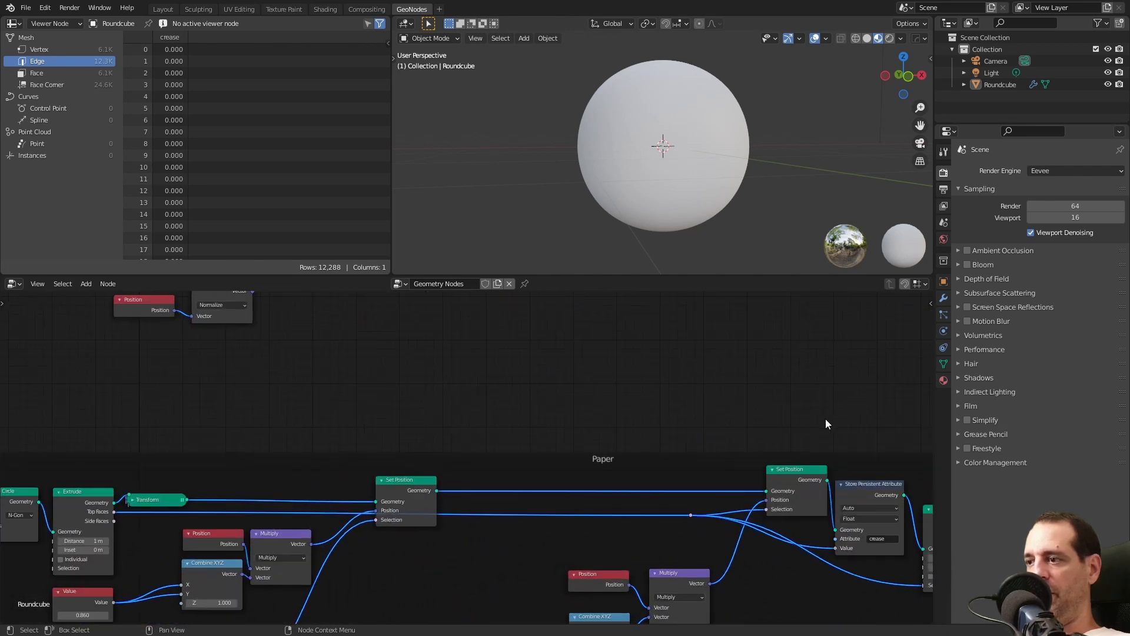
{"action": "middle_click_drag", "start_coordinate": [842, 433], "coordinate": [439, 407]}
{"action": "scroll", "coordinate": [686, 429], "scroll_direction": "down", "scroll_amount": 3}
{"action": "middle_click_drag", "start_coordinate": [753, 440], "coordinate": [602, 437]}
{"action": "middle_click_drag", "start_coordinate": [406, 356], "coordinate": [648, 453]}
{"action": "left_click", "coordinate": [842, 563]}
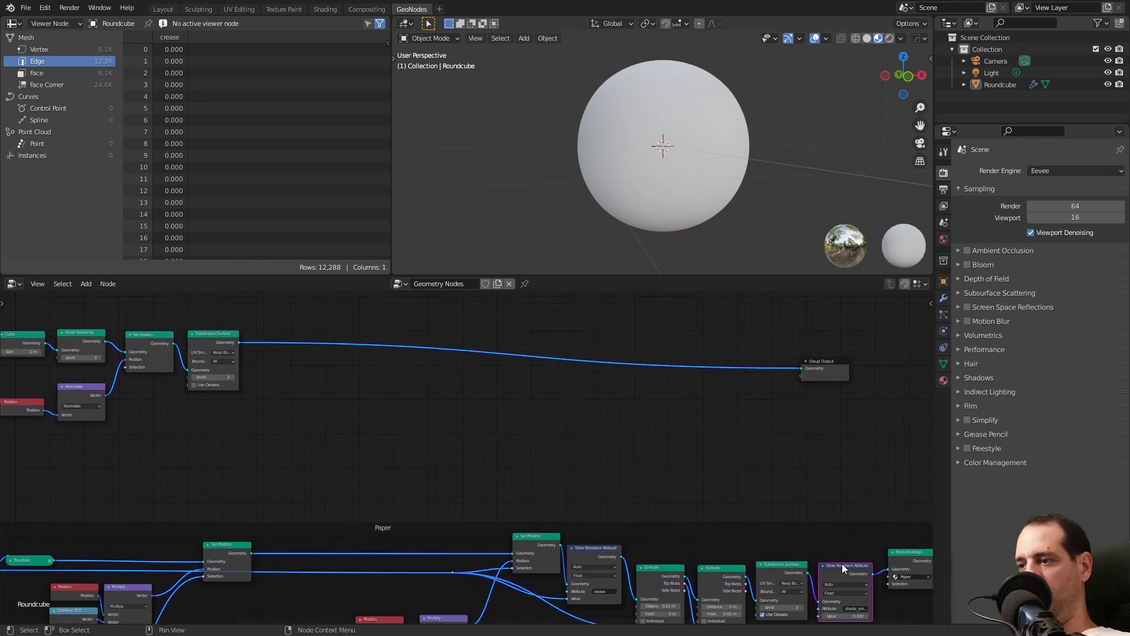
{"action": "key", "text": "shift+d"}
{"action": "left_click", "coordinate": [745, 437]}
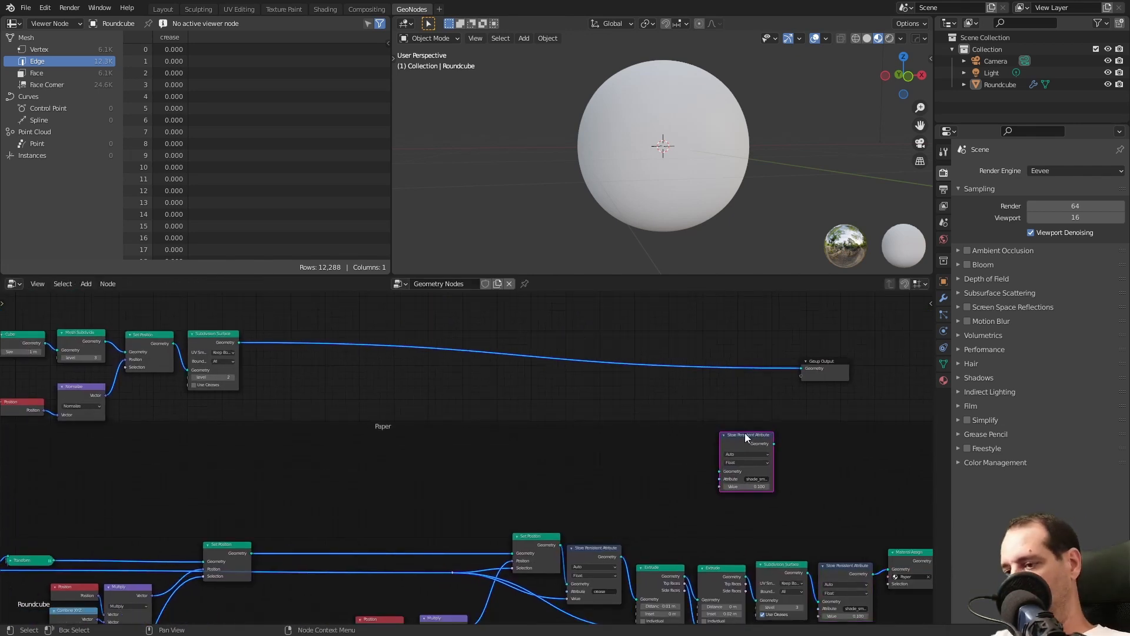
{"action": "key", "text": "alt+p"}
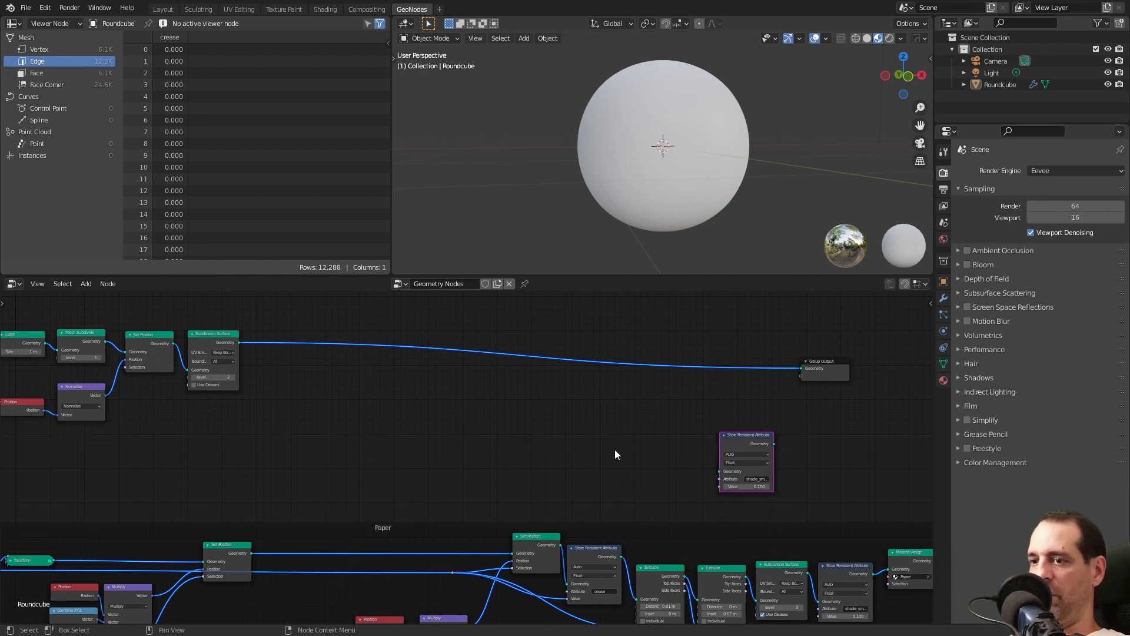
Insert the copied Store Persistent Attribute node after Subdivision Surface, set its value to 1, and inspect the sphere's shading
{"action": "middle_click_drag", "start_coordinate": [464, 471], "coordinate": [555, 462]}
{"action": "left_click_drag", "start_coordinate": [820, 430], "coordinate": [474, 375]}
{"action": "scroll", "coordinate": [429, 421], "scroll_direction": "up", "scroll_amount": 3}
{"action": "left_click_drag", "start_coordinate": [545, 468], "coordinate": [628, 396]}
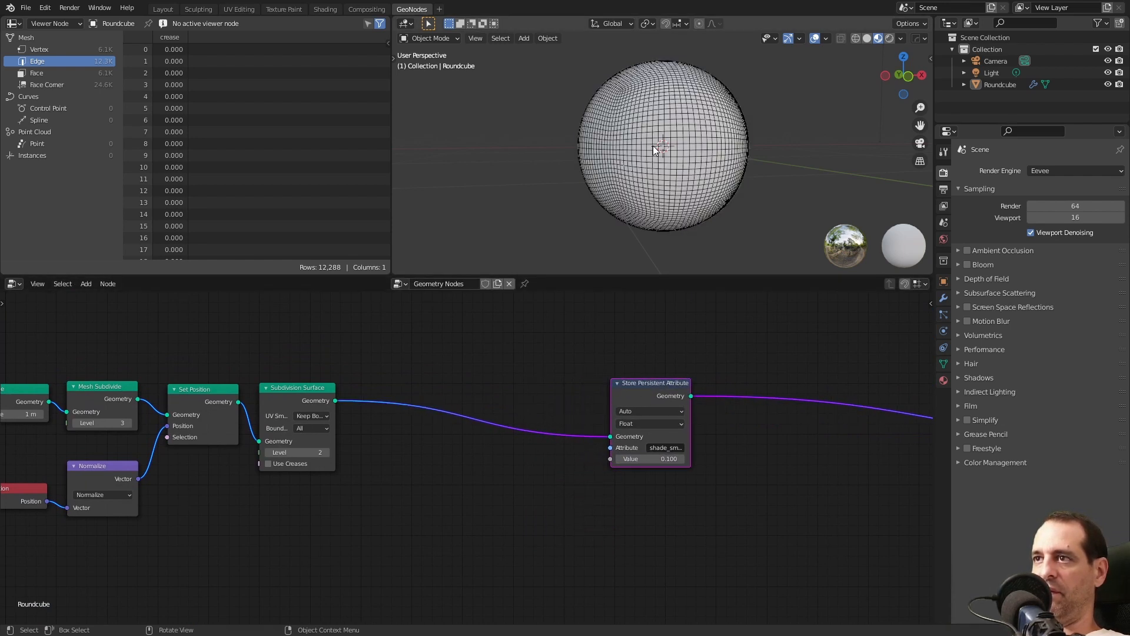
{"action": "middle_click_drag", "start_coordinate": [631, 196], "coordinate": [595, 224]}
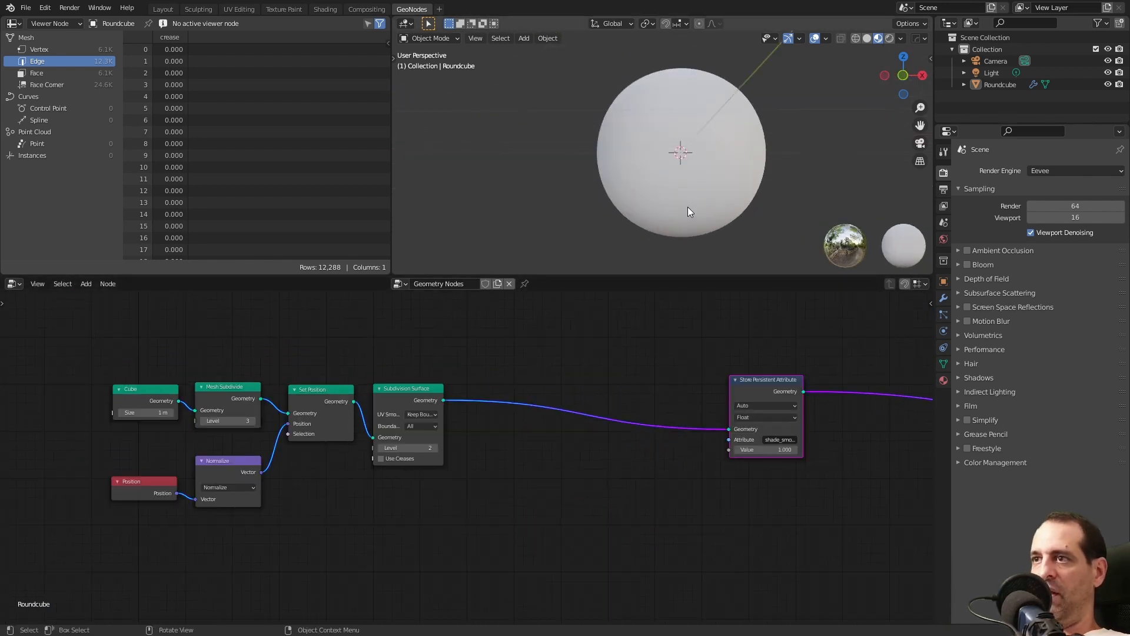
{"action": "middle_click_drag", "start_coordinate": [688, 207], "coordinate": [683, 93]}
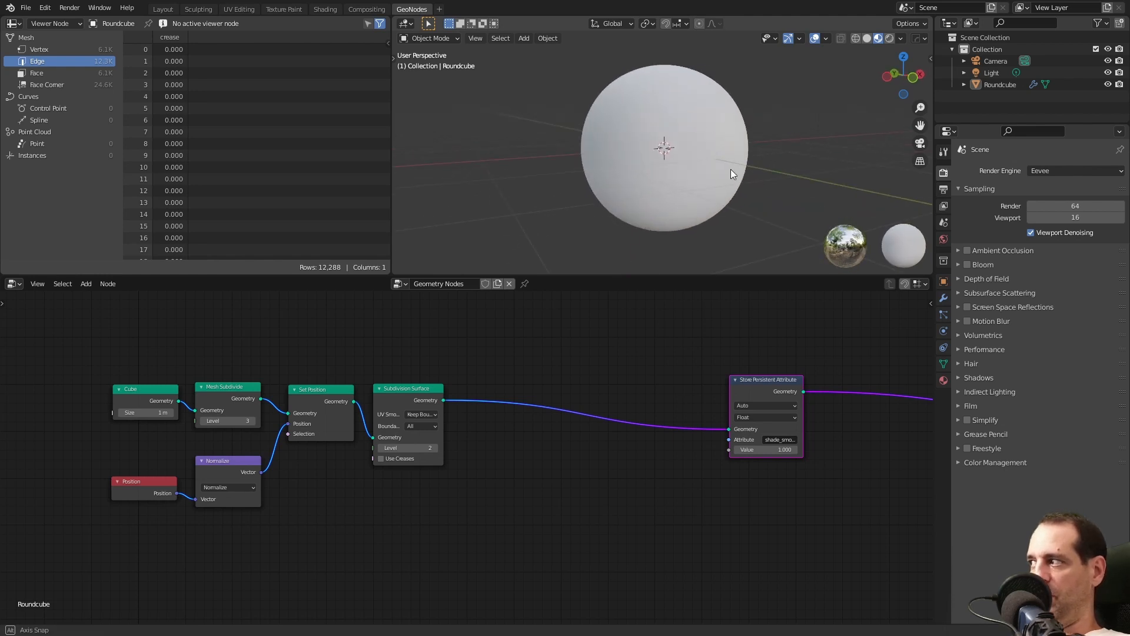
{"action": "middle_click_drag", "start_coordinate": [730, 169], "coordinate": [708, 179]}
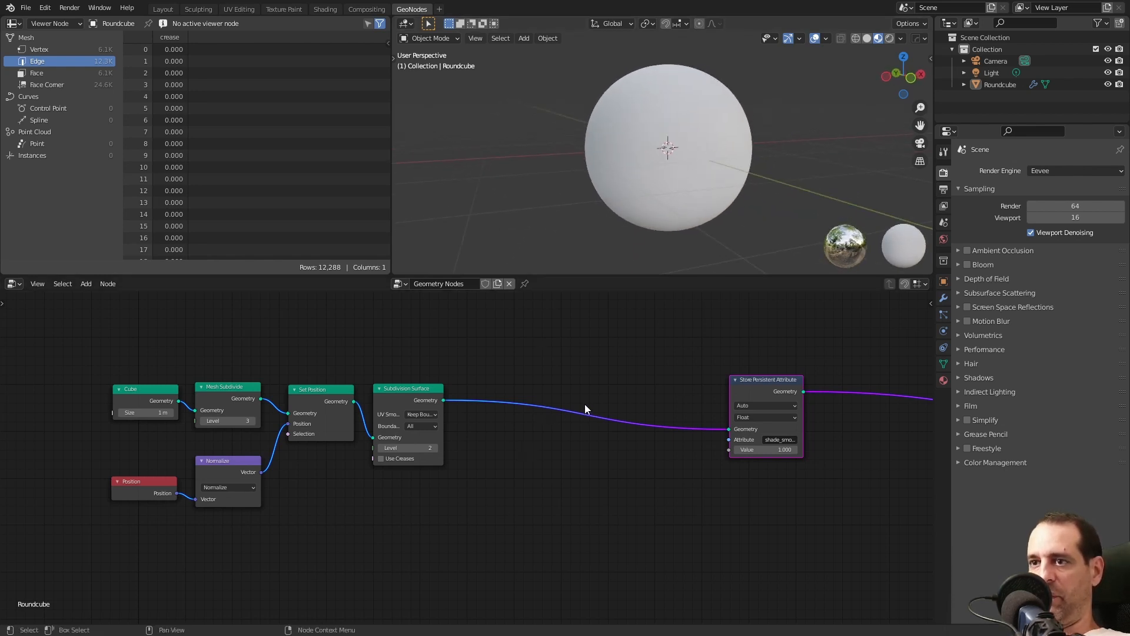
Add a Transform node between the Subdivision Surface and Store Persistent Attribute nodes
{"action": "scroll", "coordinate": [499, 433], "scroll_direction": "up", "scroll_amount": 3}
{"action": "key", "text": "shift+a"}
{"action": "left_click", "coordinate": [454, 377]}
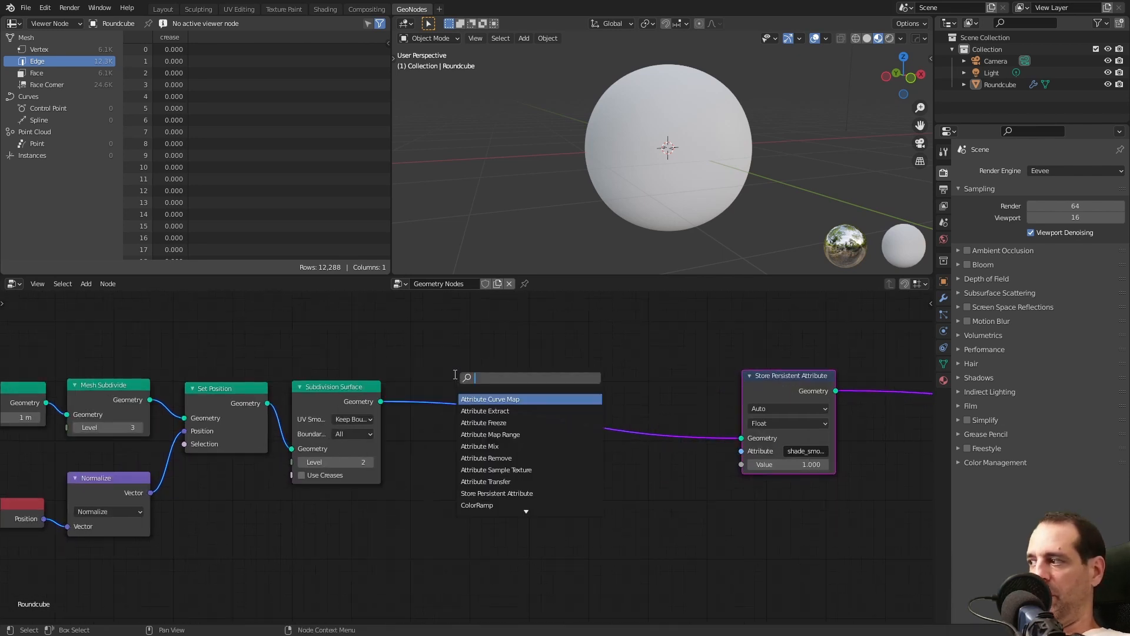
{"action": "type", "text": "tr"}
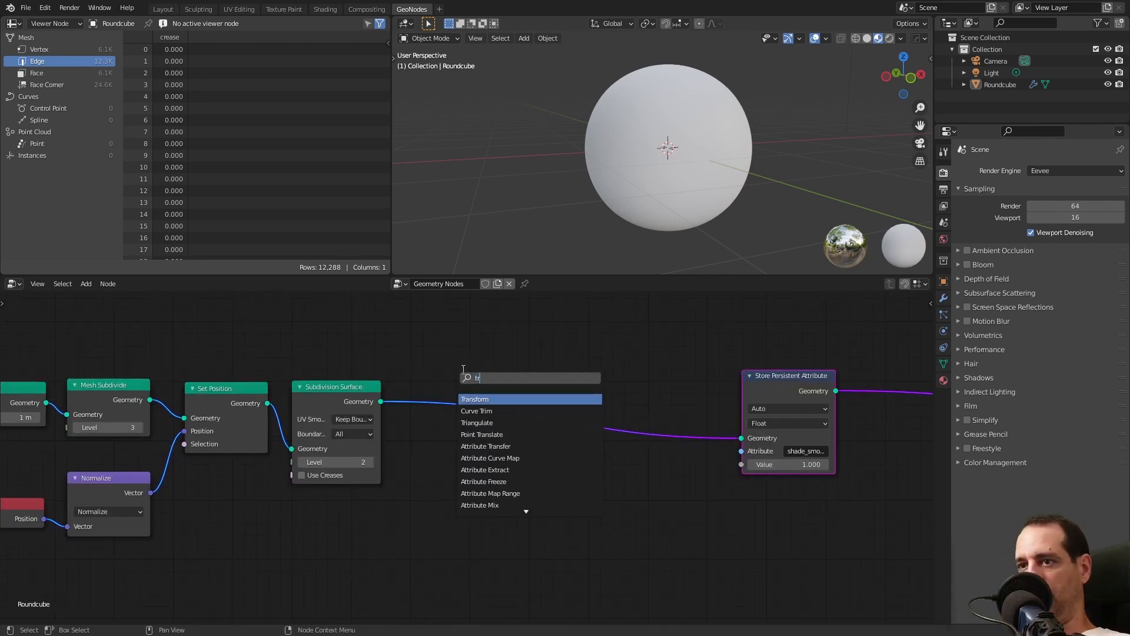
{"action": "key", "text": "Return"}
{"action": "left_click", "coordinate": [533, 397]}
{"action": "left_click_drag", "start_coordinate": [535, 399], "coordinate": [516, 384]}
Add a Combine XYZ node with Z set to 1 and connect its vector to the Transform node's Scale
{"action": "key", "text": "shift+a"}
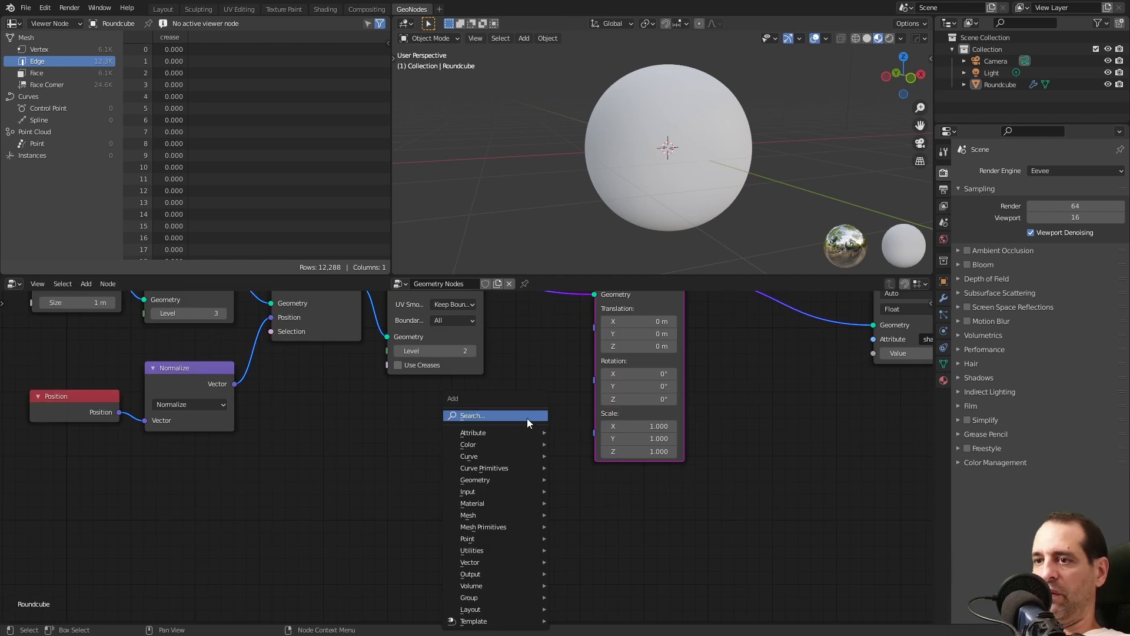
{"action": "left_click", "coordinate": [529, 418]}
{"action": "type", "text": "com"}
{"action": "key", "text": "Return"}
{"action": "left_click", "coordinate": [498, 482]}
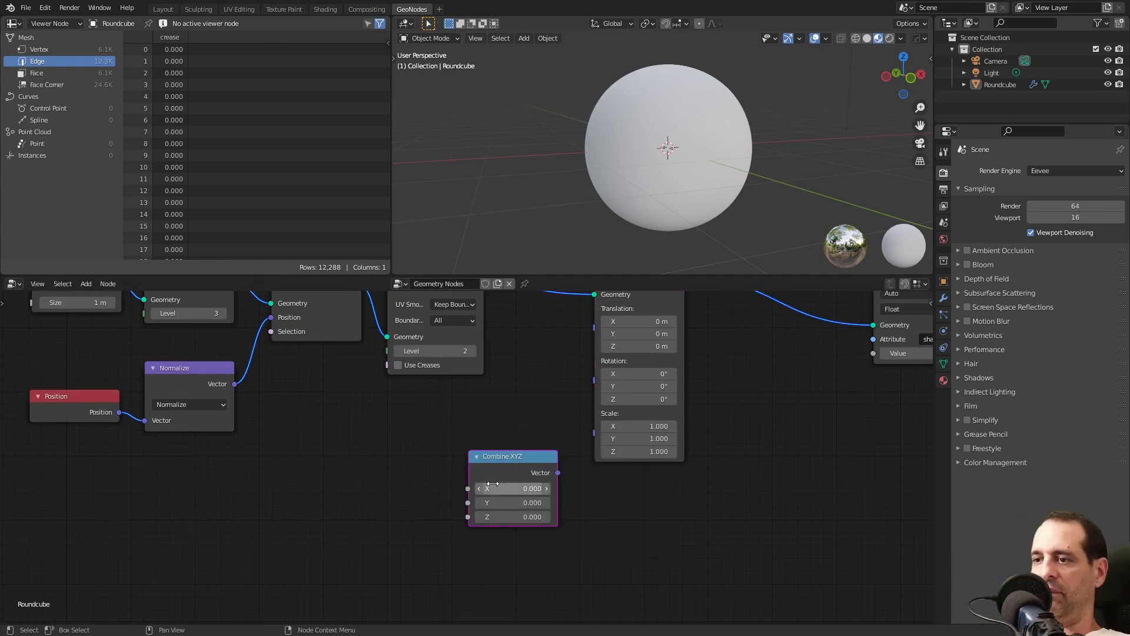
{"action": "middle_click_drag", "start_coordinate": [623, 300], "coordinate": [626, 351]}
{"action": "left_click_drag", "start_coordinate": [619, 330], "coordinate": [633, 331]}
{"action": "middle_click_drag", "start_coordinate": [571, 522], "coordinate": [546, 484]}
{"action": "left_click_drag", "start_coordinate": [545, 485], "coordinate": [599, 448]}
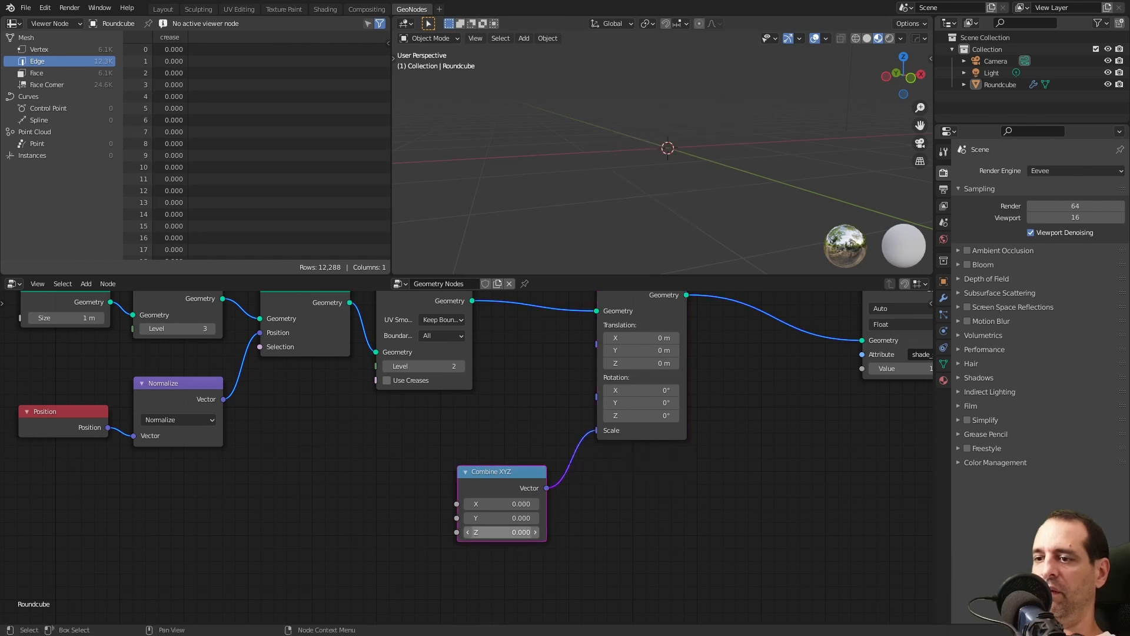
{"action": "left_click", "coordinate": [508, 532]}
{"action": "type", "text": "0"}
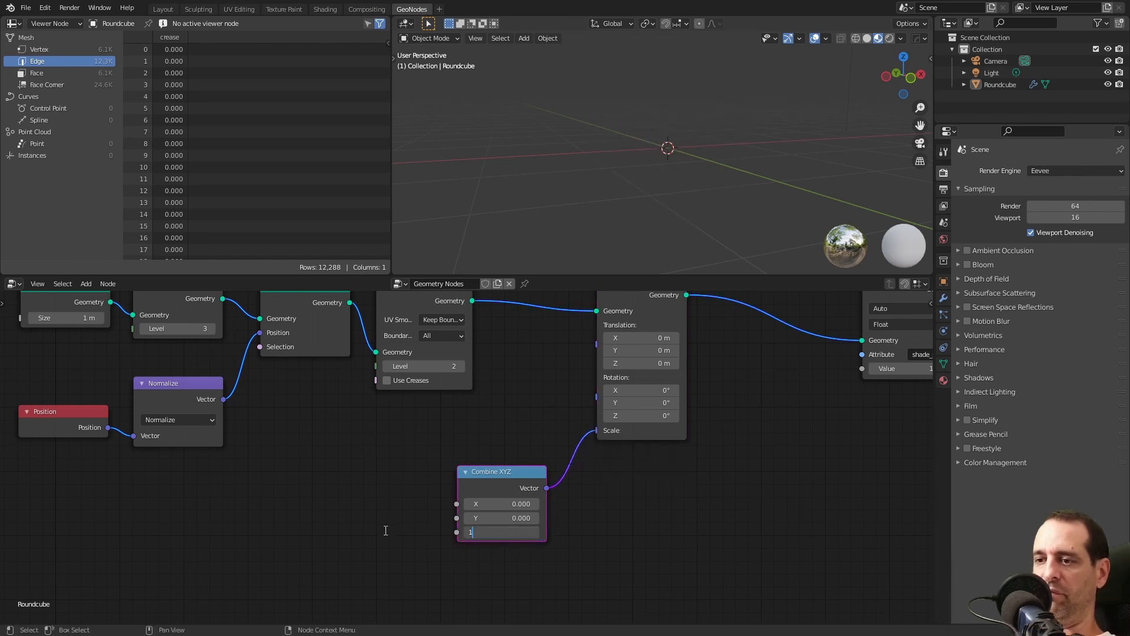
{"action": "key", "text": "Return"}
Connect the Group Input's Radius to the Combine XYZ node's X and Y through a reroute
{"action": "scroll", "coordinate": [358, 521], "scroll_direction": "down", "scroll_amount": 6}
{"action": "middle_click_drag", "start_coordinate": [358, 522], "coordinate": [618, 388]}
{"action": "scroll", "coordinate": [433, 431], "scroll_direction": "down", "scroll_amount": 3}
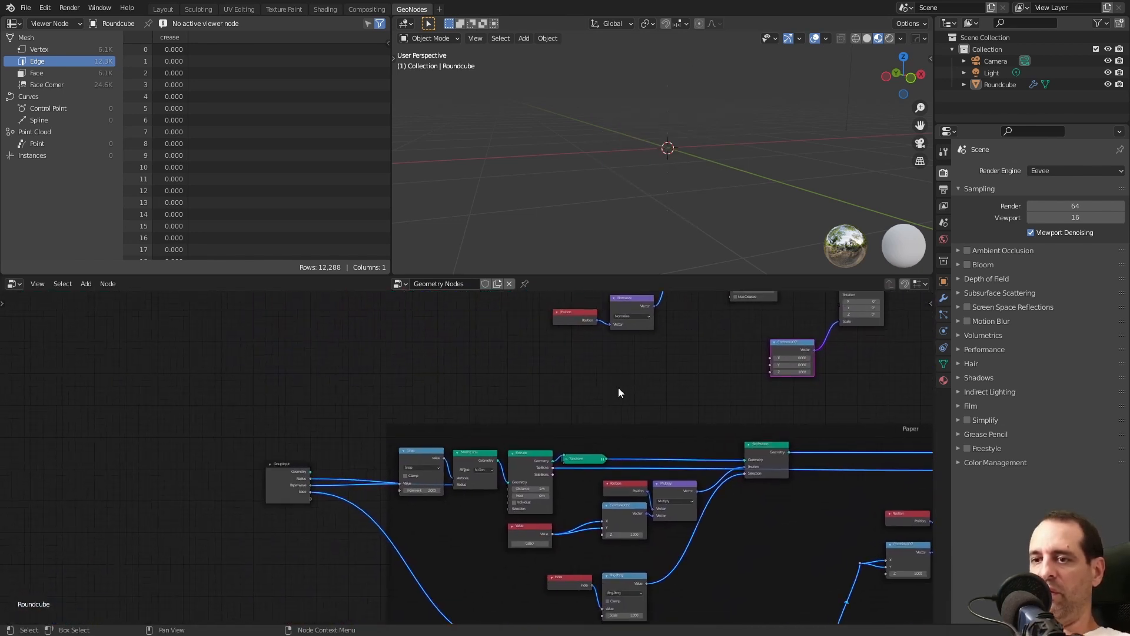
{"action": "scroll", "coordinate": [518, 410], "scroll_direction": "up", "scroll_amount": 3}
{"action": "middle_click_drag", "start_coordinate": [518, 409], "coordinate": [436, 384]}
{"action": "scroll", "coordinate": [572, 388], "scroll_direction": "up", "scroll_amount": 3}
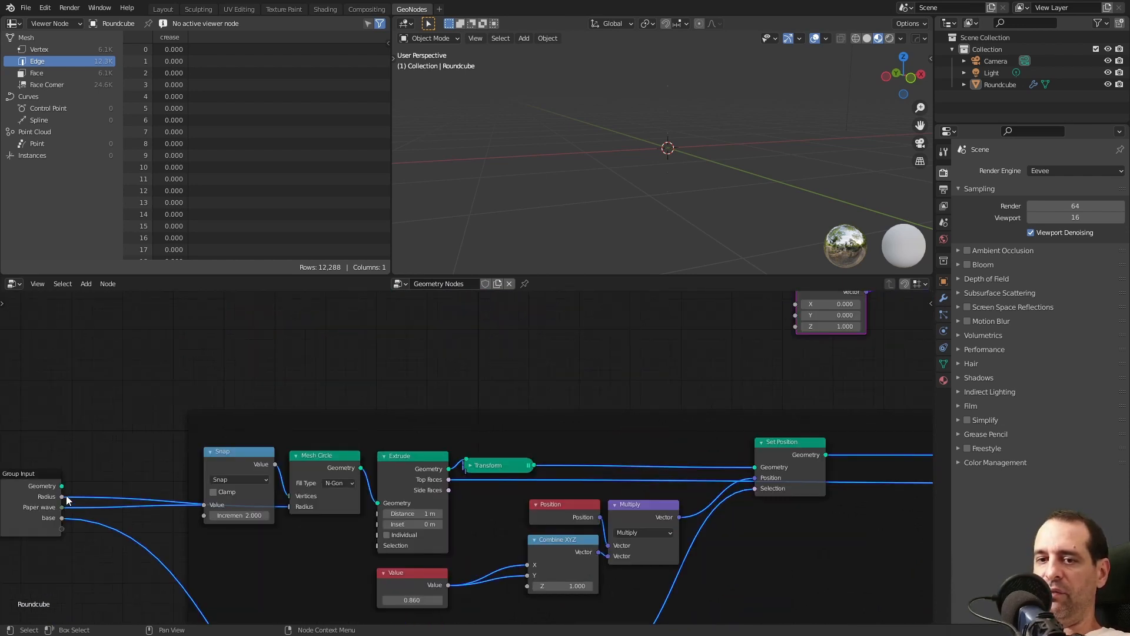
{"action": "left_click_drag", "start_coordinate": [66, 496], "coordinate": [788, 344]}
{"action": "middle_click_drag", "start_coordinate": [745, 379], "coordinate": [624, 392]}
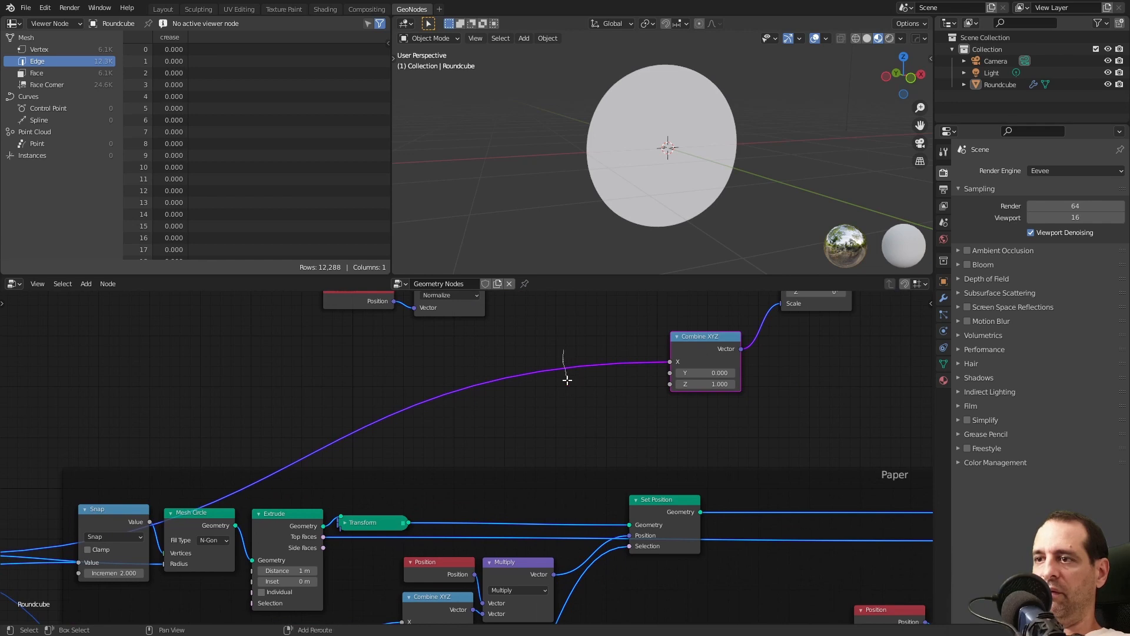
{"action": "right_click_drag", "start_coordinate": [567, 379], "coordinate": [566, 368], "text": "shift"}
{"action": "left_click_drag", "start_coordinate": [565, 368], "coordinate": [670, 373]}
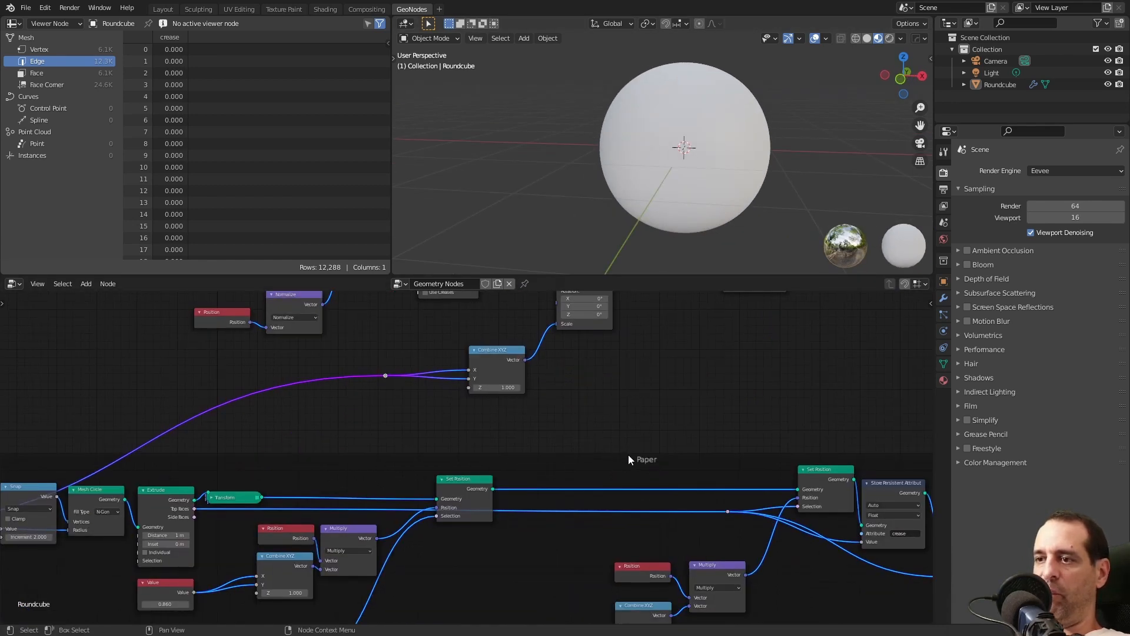
Insert a Math node set to Multiply with value 1 into the Radius link before the reroute
{"action": "middle_click_drag", "start_coordinate": [599, 366], "coordinate": [590, 456]}
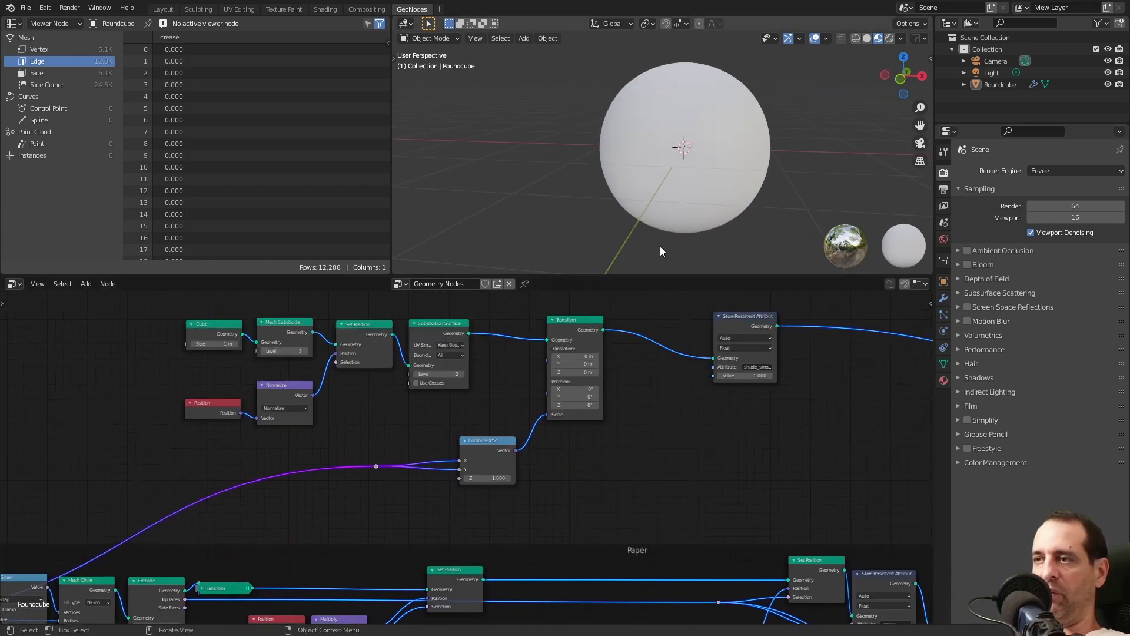
{"action": "middle_click_drag", "start_coordinate": [364, 447], "coordinate": [454, 418]}
{"action": "scroll", "coordinate": [452, 417], "scroll_direction": "up", "scroll_amount": 1}
{"action": "key", "text": "shift+a"}
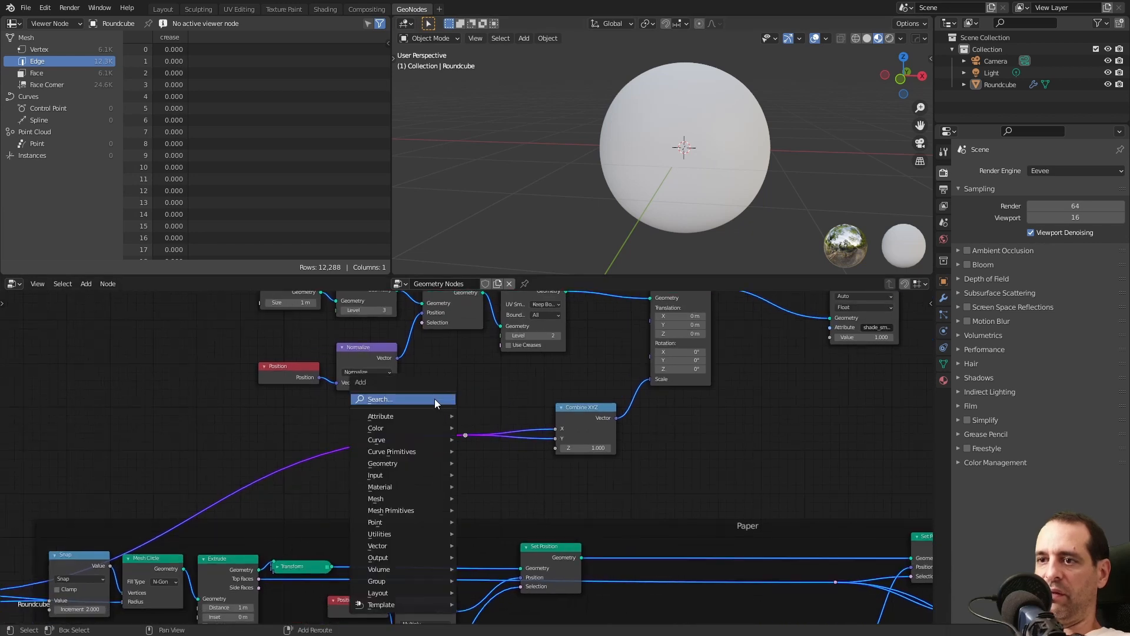
{"action": "left_click", "coordinate": [433, 398]}
{"action": "type", "text": "add"}
{"action": "key", "text": "Return"}
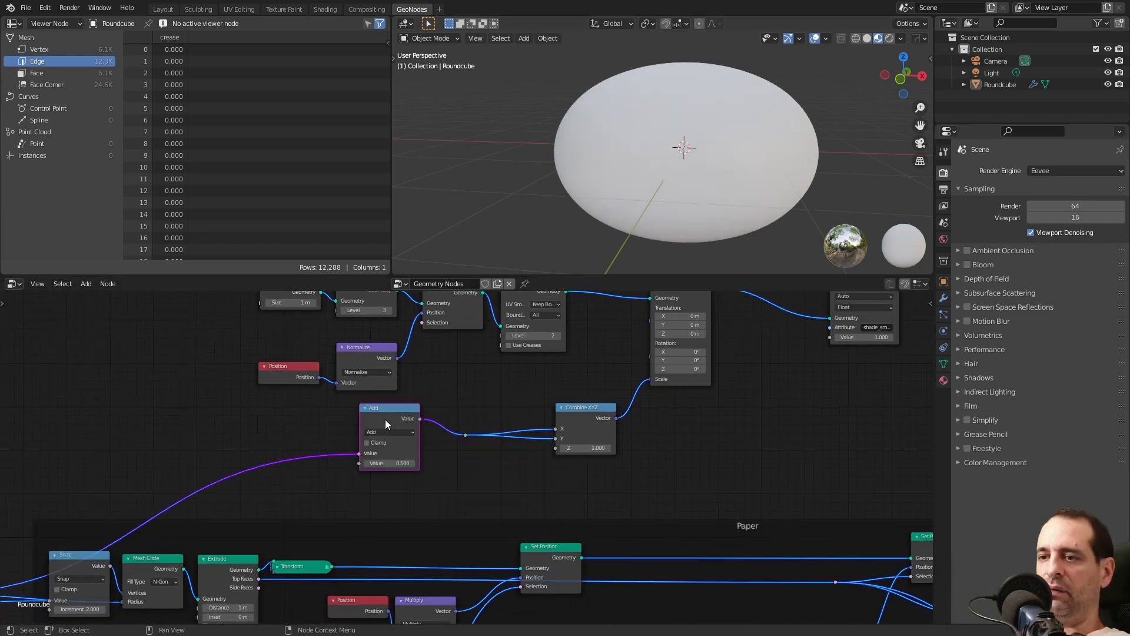
{"action": "left_click", "coordinate": [420, 443]}
{"action": "left_click", "coordinate": [418, 438]}
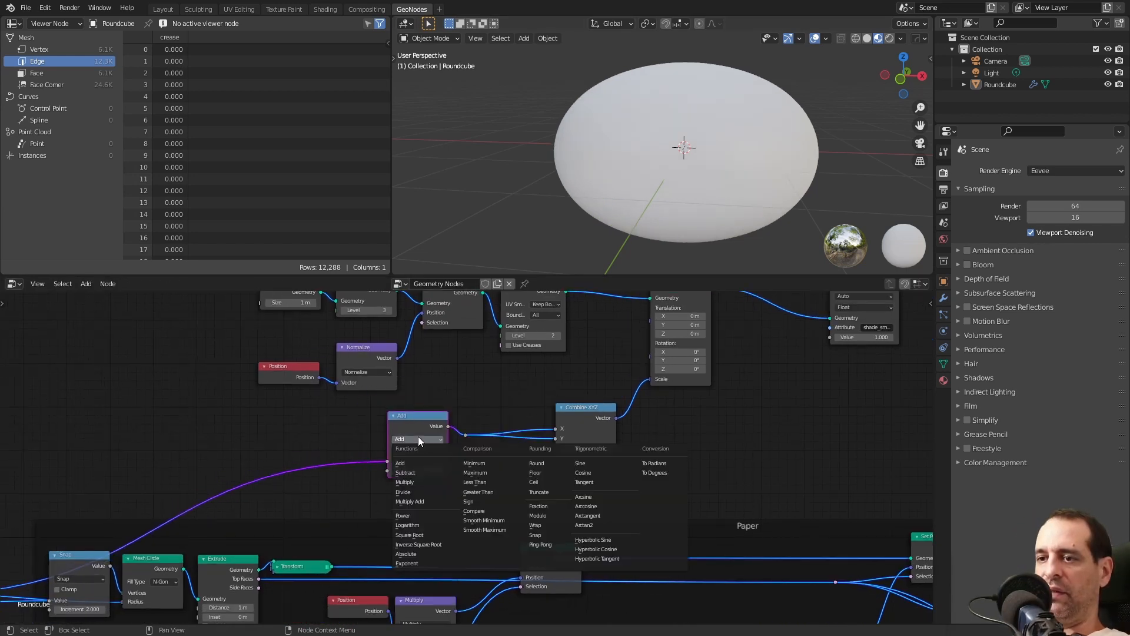
{"action": "left_click", "coordinate": [417, 478]}
{"action": "left_click", "coordinate": [436, 472]}
{"action": "type", "text": "1"}
{"action": "key", "text": "Return"}
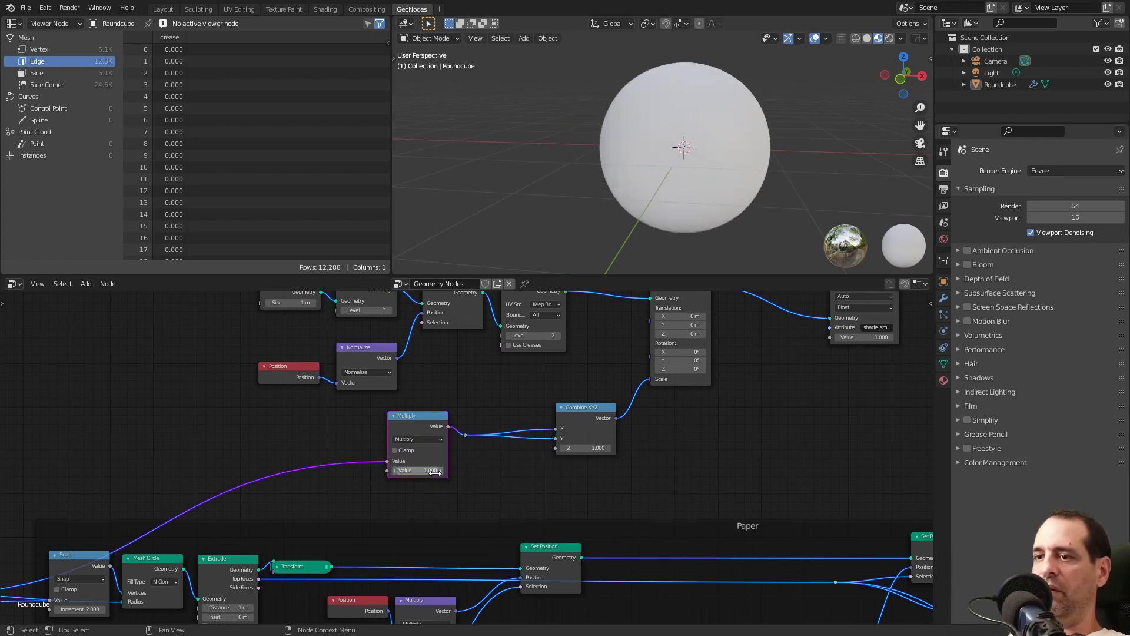
{"action": "left_click_drag", "start_coordinate": [433, 471], "coordinate": [434, 471]}
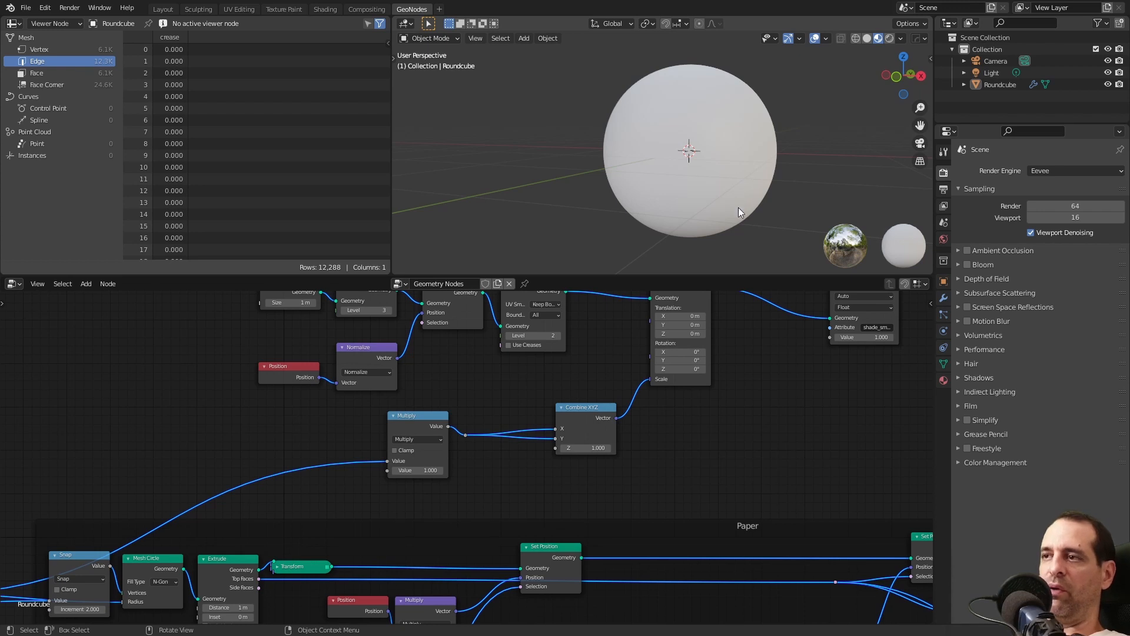
Set the Combine XYZ node's Z to 0.35 and inspect the flattened sphere
{"action": "scroll", "coordinate": [467, 436], "scroll_direction": "up", "scroll_amount": 2}
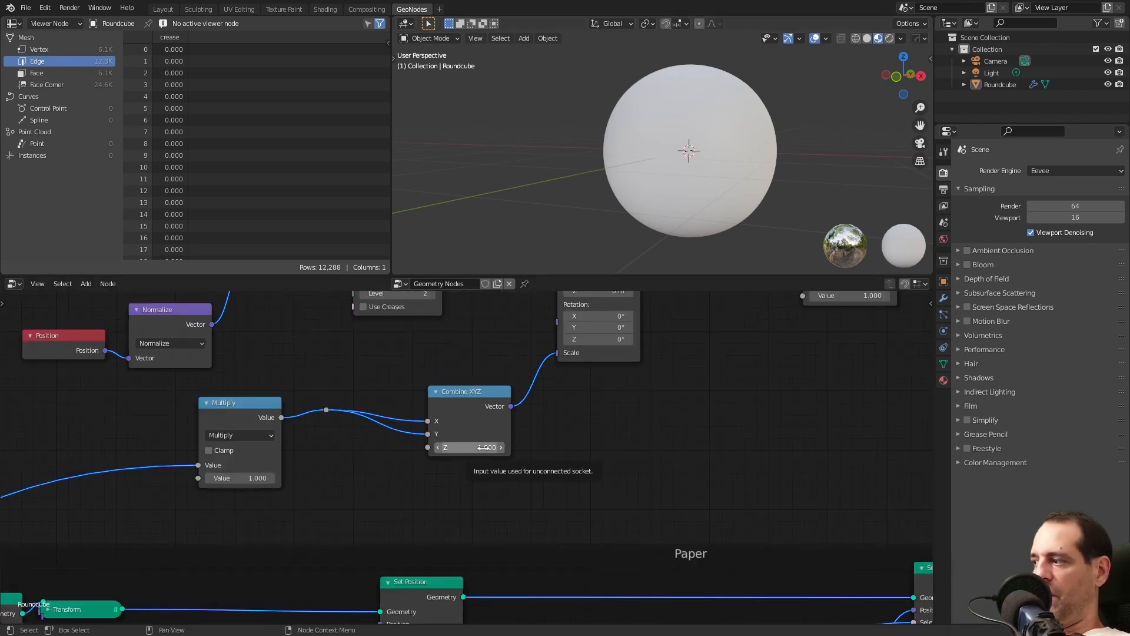
{"action": "double_click", "coordinate": [487, 451]}
{"action": "type", "text": "0.35"}
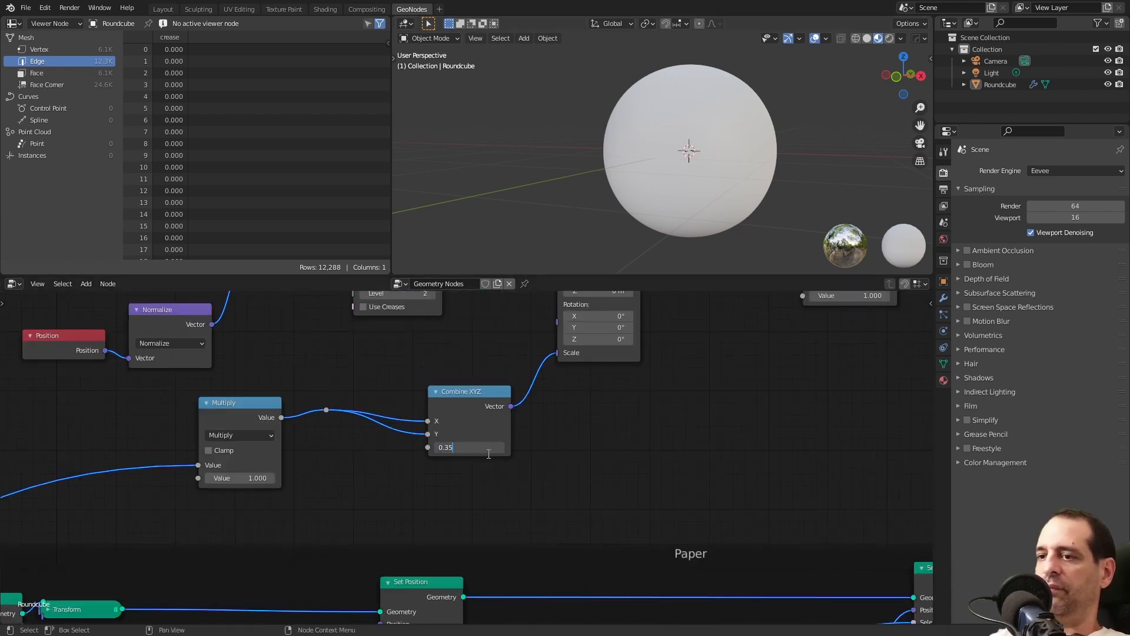
{"action": "key", "text": "Return"}
{"action": "middle_click_drag", "start_coordinate": [633, 200], "coordinate": [696, 177]}
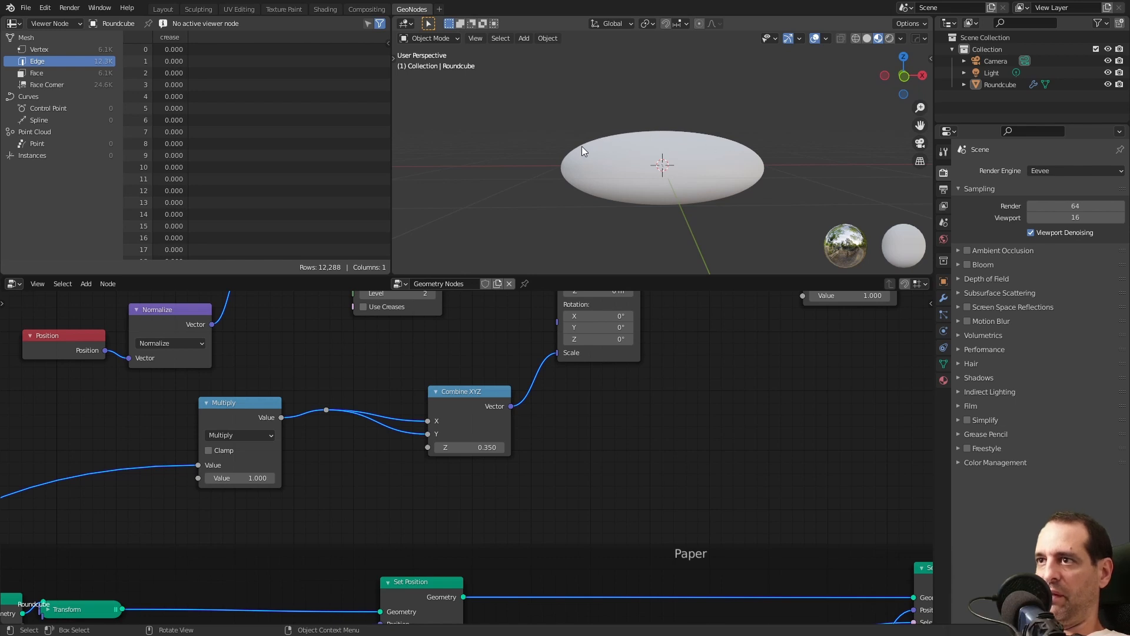
{"action": "middle_click_drag", "start_coordinate": [650, 116], "coordinate": [638, 140]}
Move the Transform node closer to Store Persistent Attribute and reposition the Combine XYZ node to free space after Subdivision Surface
{"action": "scroll", "coordinate": [482, 399], "scroll_direction": "down", "scroll_amount": 3}
{"action": "left_click_drag", "start_coordinate": [471, 419], "coordinate": [465, 405]}
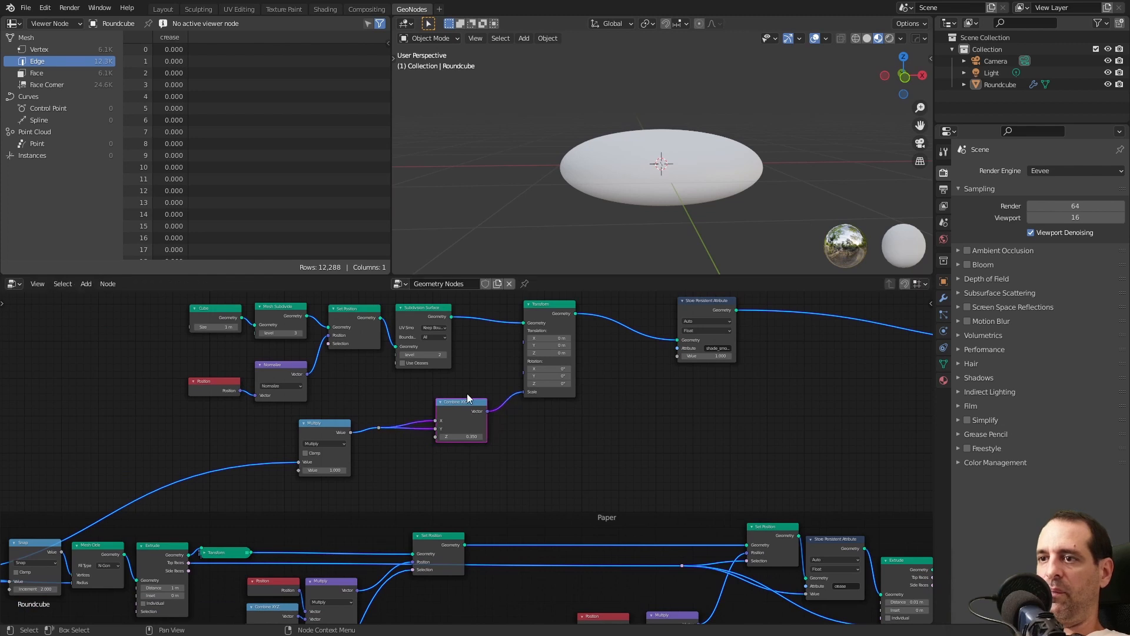
{"action": "left_click_drag", "start_coordinate": [529, 463], "coordinate": [613, 455]}
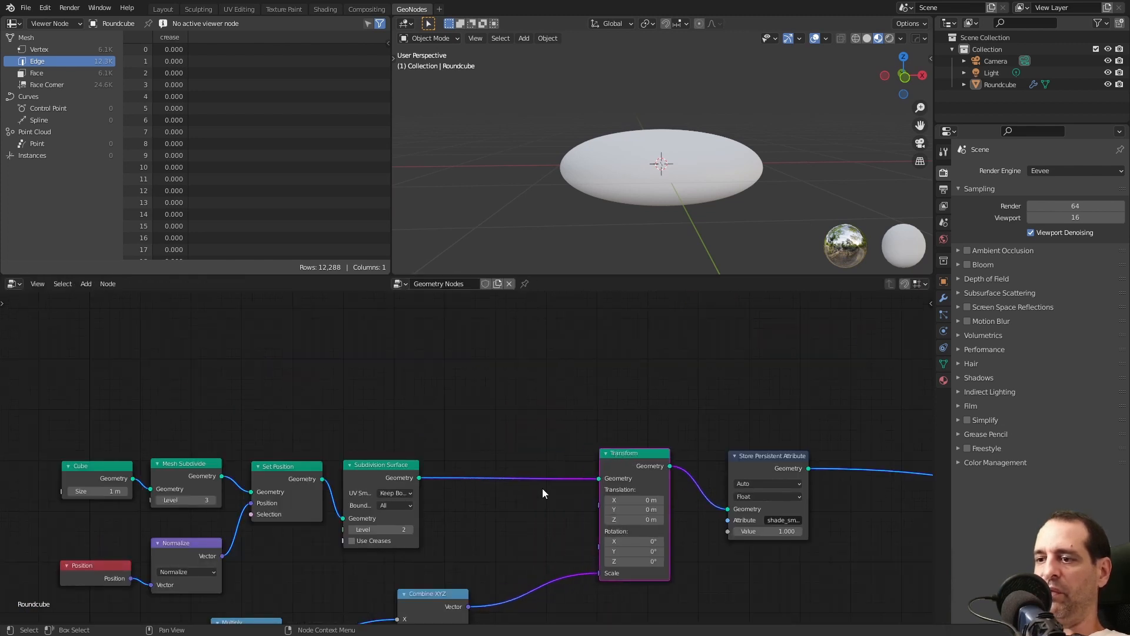
{"action": "middle_click_drag", "start_coordinate": [464, 576], "coordinate": [460, 497]}
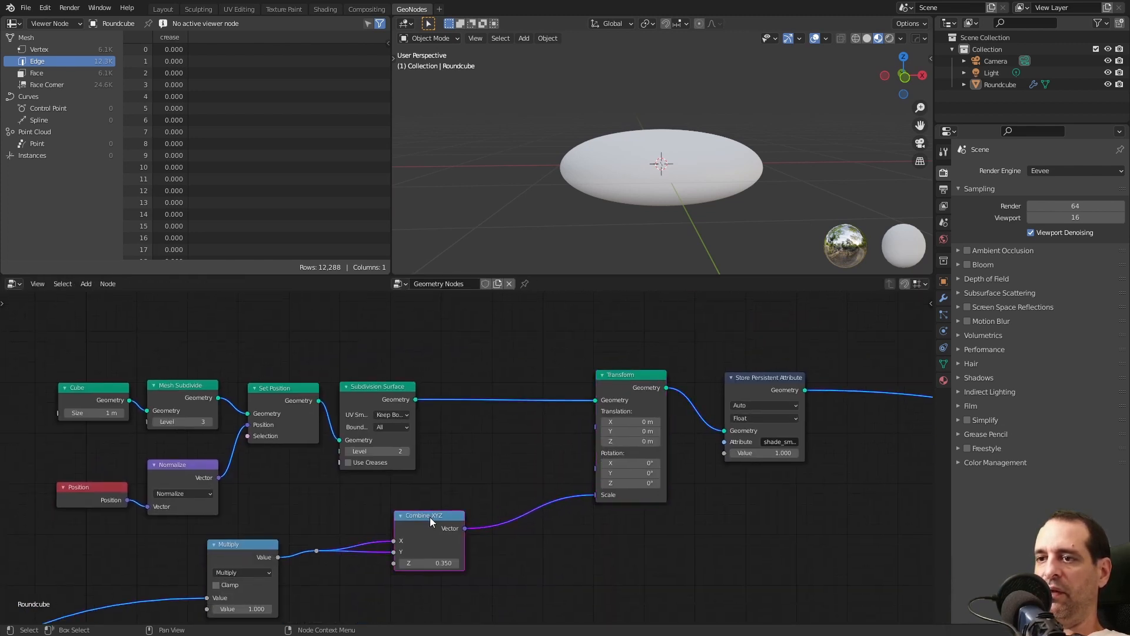
{"action": "left_click_drag", "start_coordinate": [430, 517], "coordinate": [430, 525]}
{"action": "left_click", "coordinate": [447, 365]}
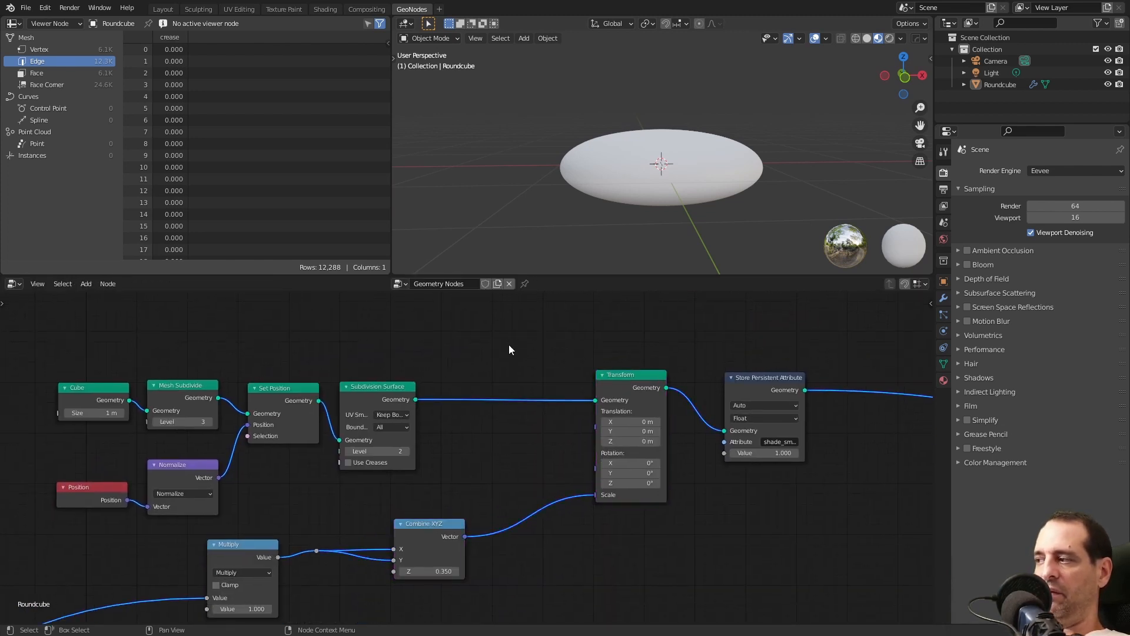
Insert a Point Translate node between the Subdivision Surface and Transform nodes
{"action": "middle_click_drag", "start_coordinate": [508, 345], "coordinate": [520, 387]}
{"action": "key", "text": "shift+a"}
{"action": "left_click", "coordinate": [513, 379]}
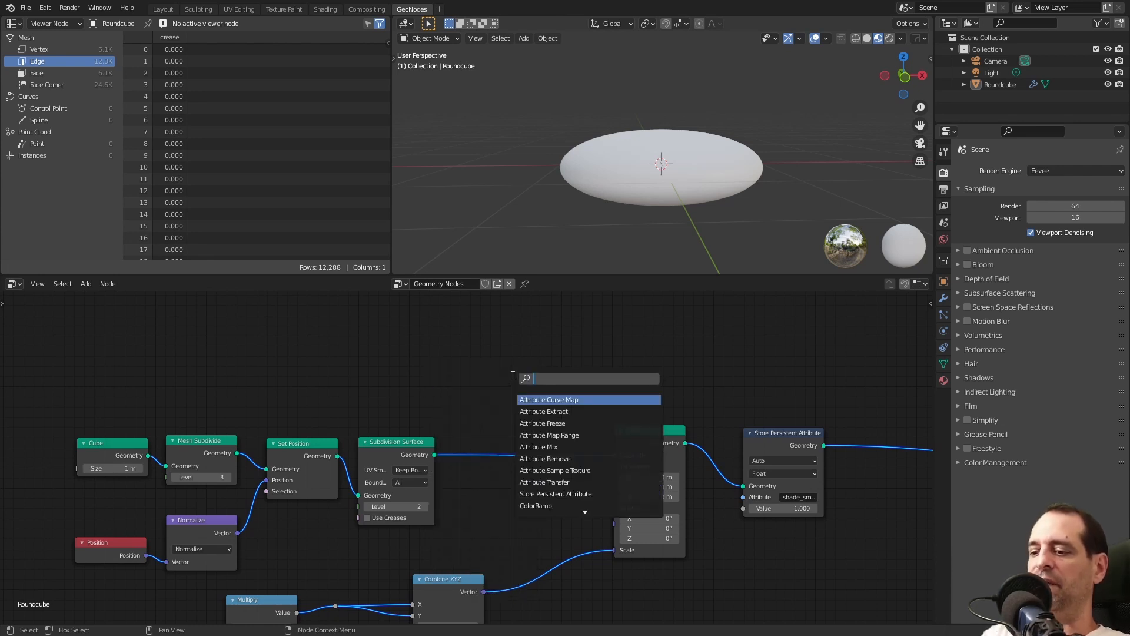
{"action": "type", "text": "point"}
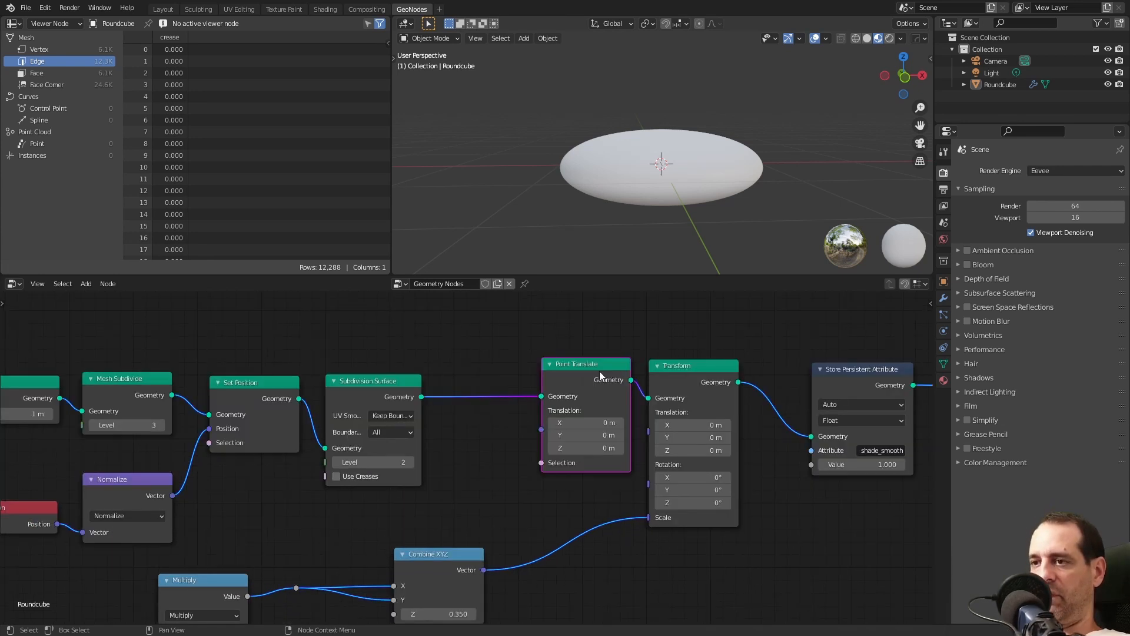
{"action": "left_click_drag", "start_coordinate": [596, 371], "coordinate": [589, 375]}
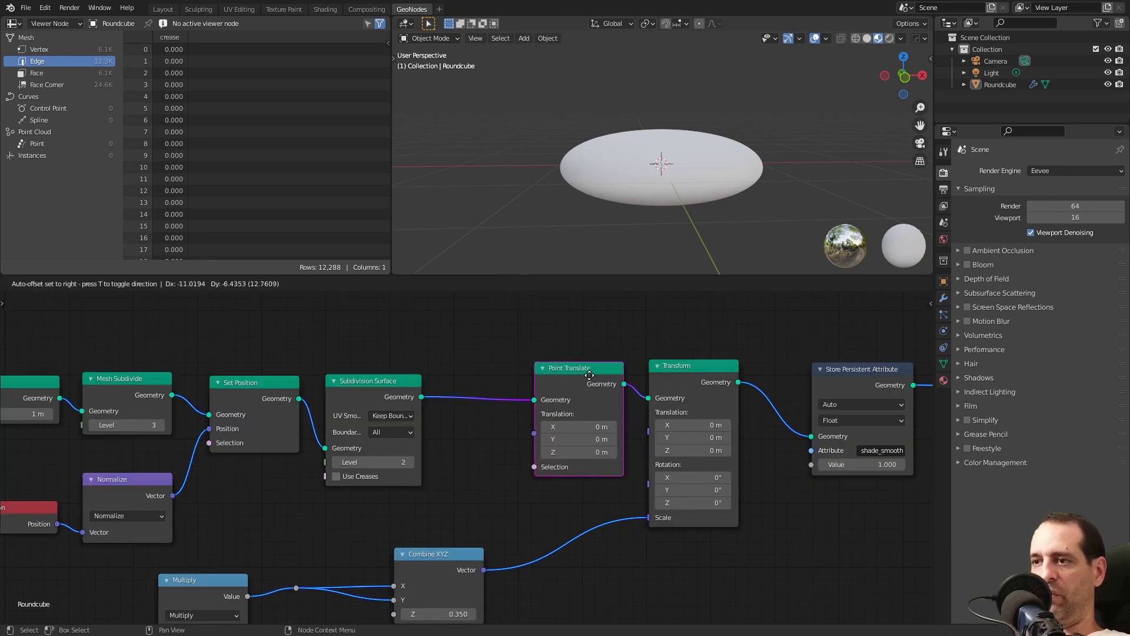
{"action": "left_click", "coordinate": [590, 376]}
{"action": "left_click", "coordinate": [255, 389]}
{"action": "left_click_drag", "start_coordinate": [255, 391], "coordinate": [255, 390]}
{"action": "left_click", "coordinate": [573, 375]}
{"action": "left_click_drag", "start_coordinate": [574, 375], "coordinate": [583, 405]}
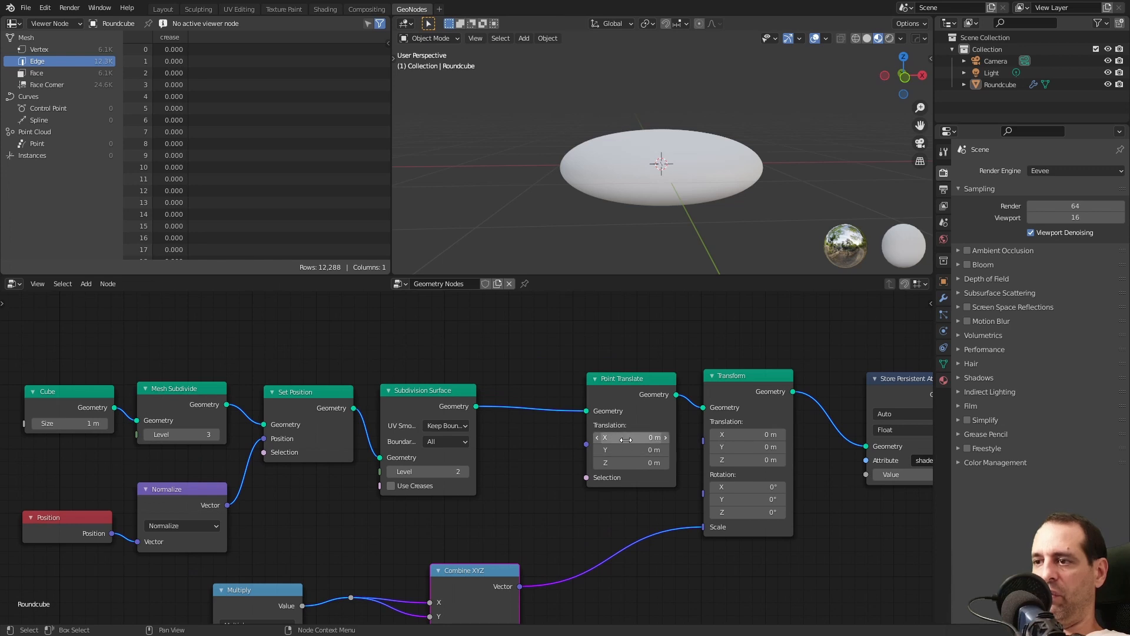
Try a 0.03 m Z translation on the Point Translate node and reset it to 0 m
{"action": "mouse_move", "coordinate": [628, 462]}
{"action": "left_mouse_down", "text": "shift"}
{"action": "mouse_move", "coordinate": [618, 463]}
{"action": "mouse_move", "coordinate": [638, 462]}
{"action": "left_mouse_up", "text": "shift"}
{"action": "left_click", "coordinate": [638, 463]}
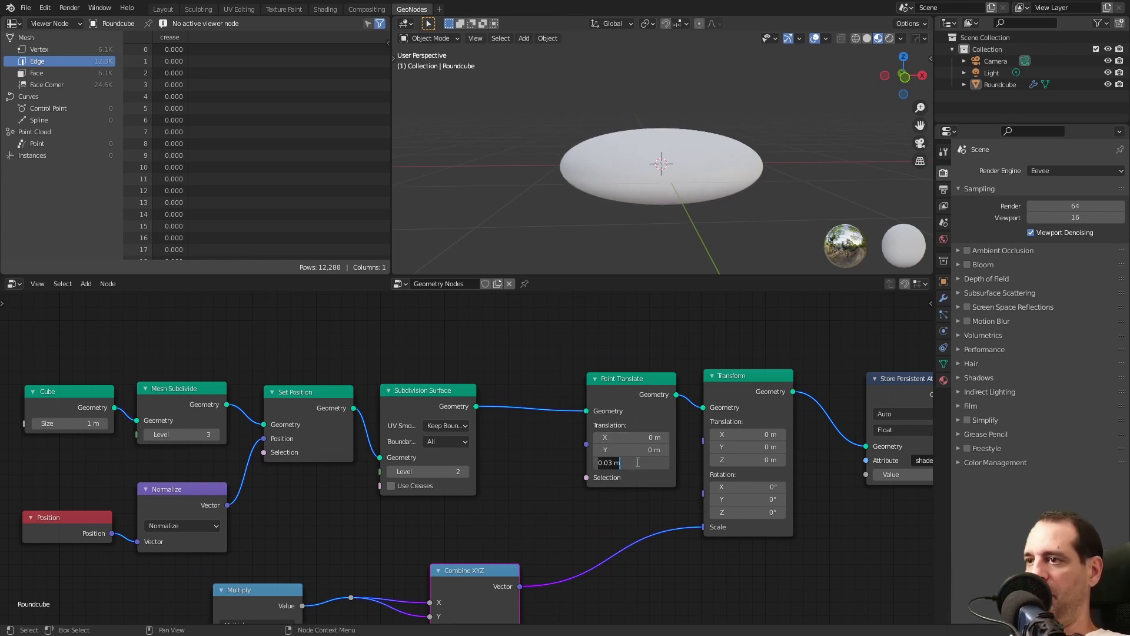
{"action": "type", "text": "0"}
{"action": "key", "text": "Return"}
{"action": "middle_click_drag", "start_coordinate": [670, 184], "coordinate": [705, 154]}
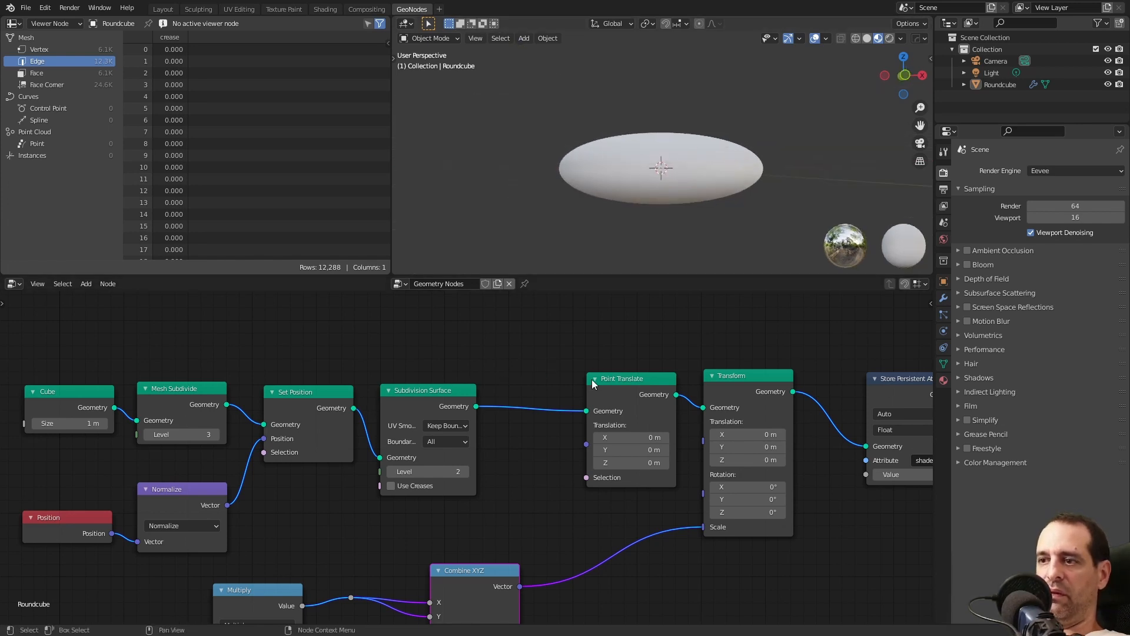
Duplicate the Set Position node and put the copy in place of Point Translate between Subdivision Surface and Transform
{"action": "middle_click_drag", "start_coordinate": [604, 377], "coordinate": [598, 382]}
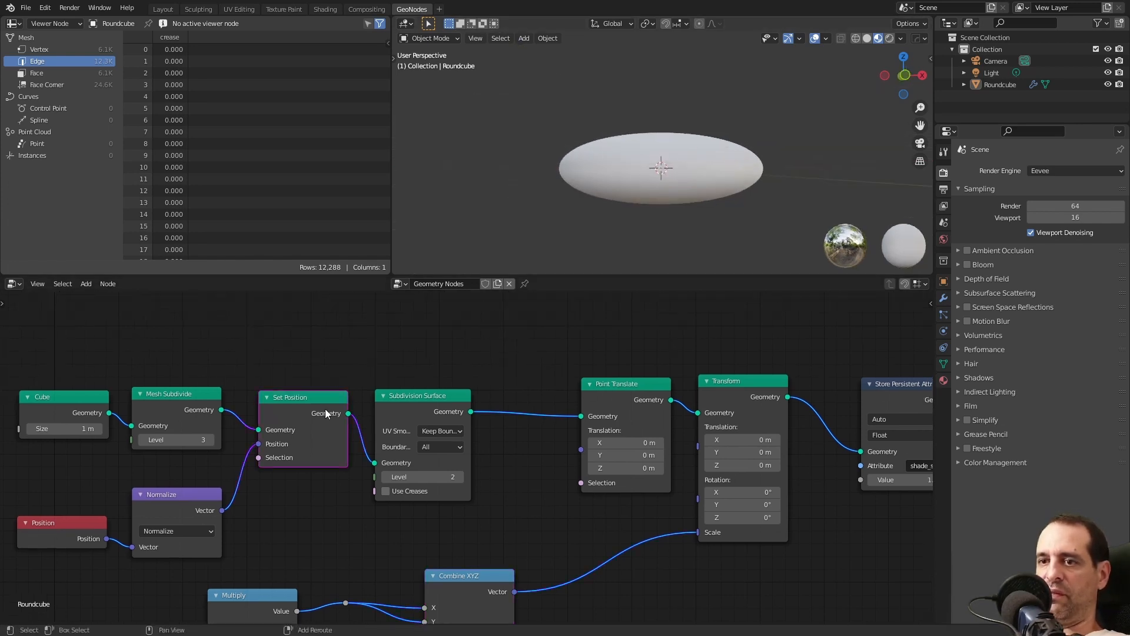
{"action": "left_click", "coordinate": [325, 408]}
{"action": "key", "text": "shift+d"}
{"action": "left_click", "coordinate": [551, 301]}
{"action": "left_click", "coordinate": [617, 395]}
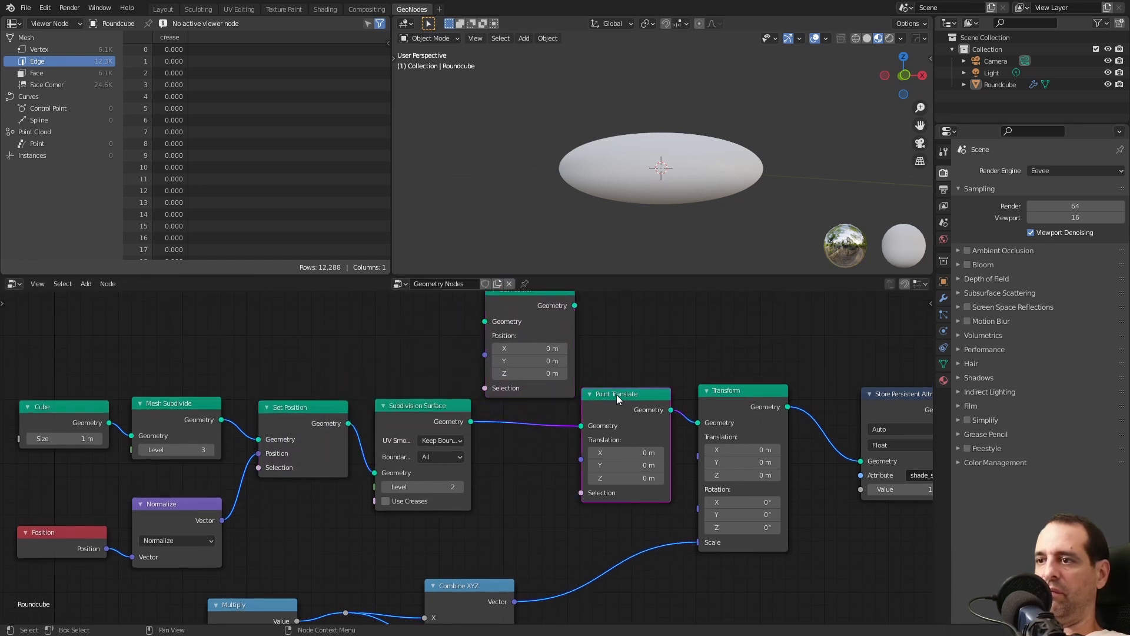
{"action": "middle_click_drag", "start_coordinate": [624, 397], "coordinate": [600, 434]}
{"action": "left_click_drag", "start_coordinate": [604, 435], "coordinate": [672, 297], "text": "alt"}
{"action": "left_click_drag", "start_coordinate": [513, 334], "coordinate": [584, 421]}
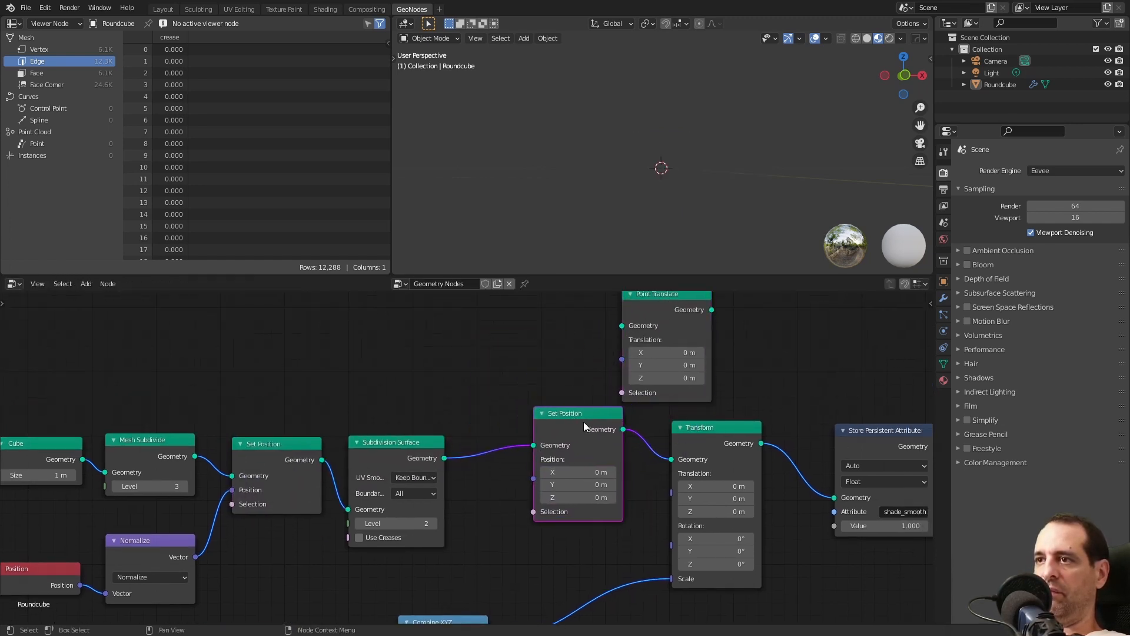
{"action": "middle_click_drag", "start_coordinate": [558, 414], "coordinate": [557, 426]}
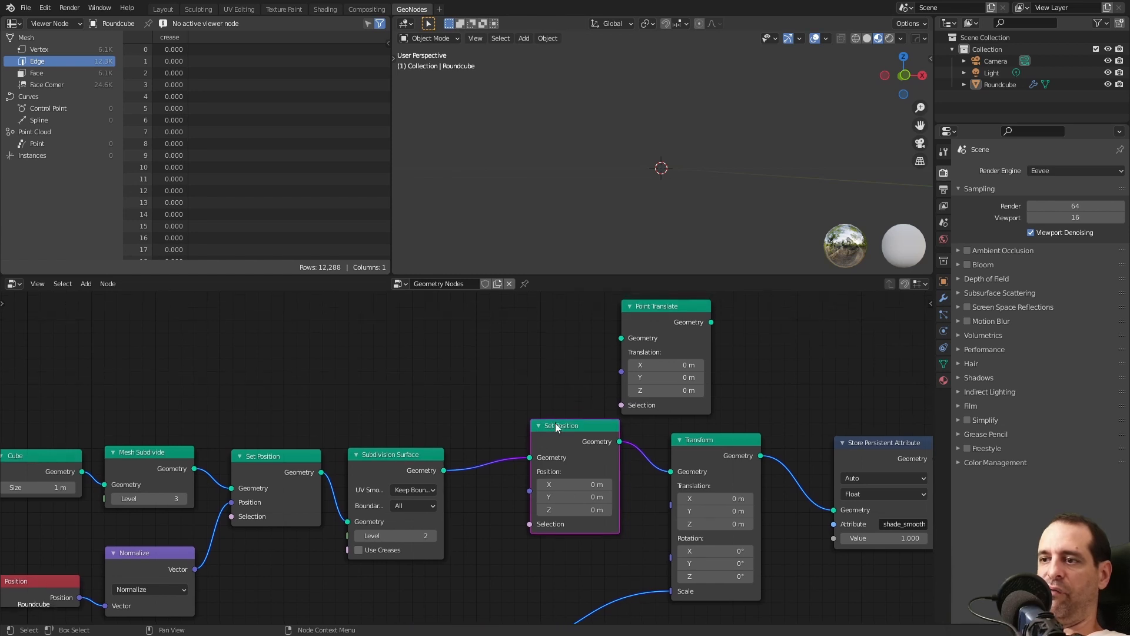
Put Point Translate back between Subdivision Surface and Transform, and delete the duplicated Set Position node
{"action": "left_click_drag", "start_coordinate": [558, 426], "coordinate": [501, 317]}
{"action": "left_click_drag", "start_coordinate": [666, 318], "coordinate": [574, 433]}
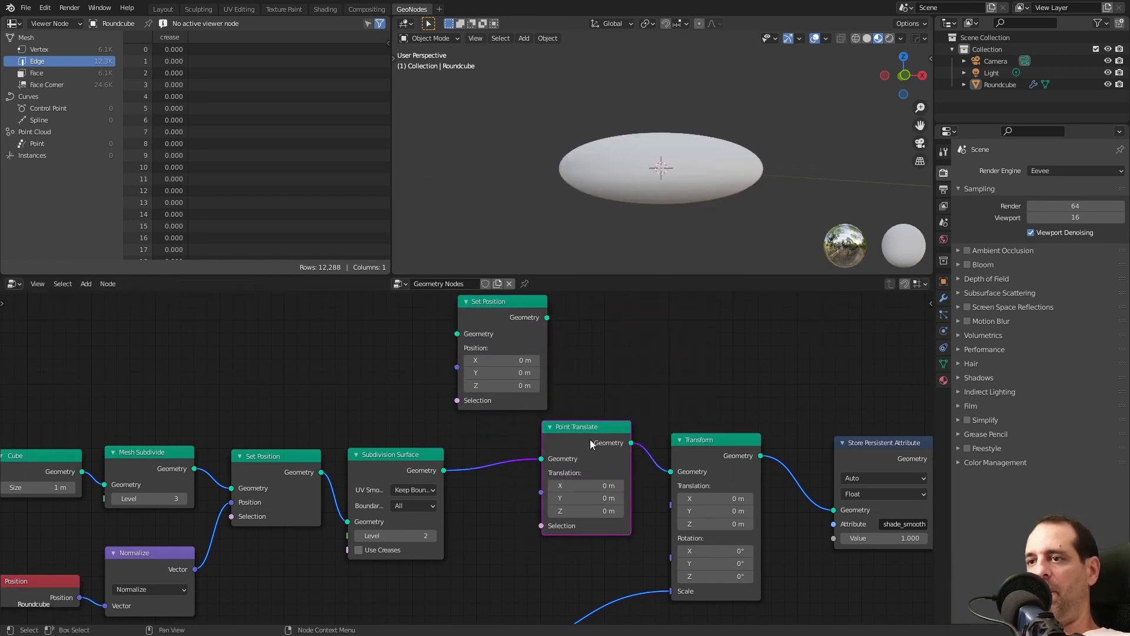
{"action": "left_click", "coordinate": [511, 311]}
{"action": "key", "text": "x"}
Add a Noise Texture node in the empty space above the Subdivision Surface node
{"action": "scroll", "coordinate": [500, 397], "scroll_direction": "down", "scroll_amount": 3}
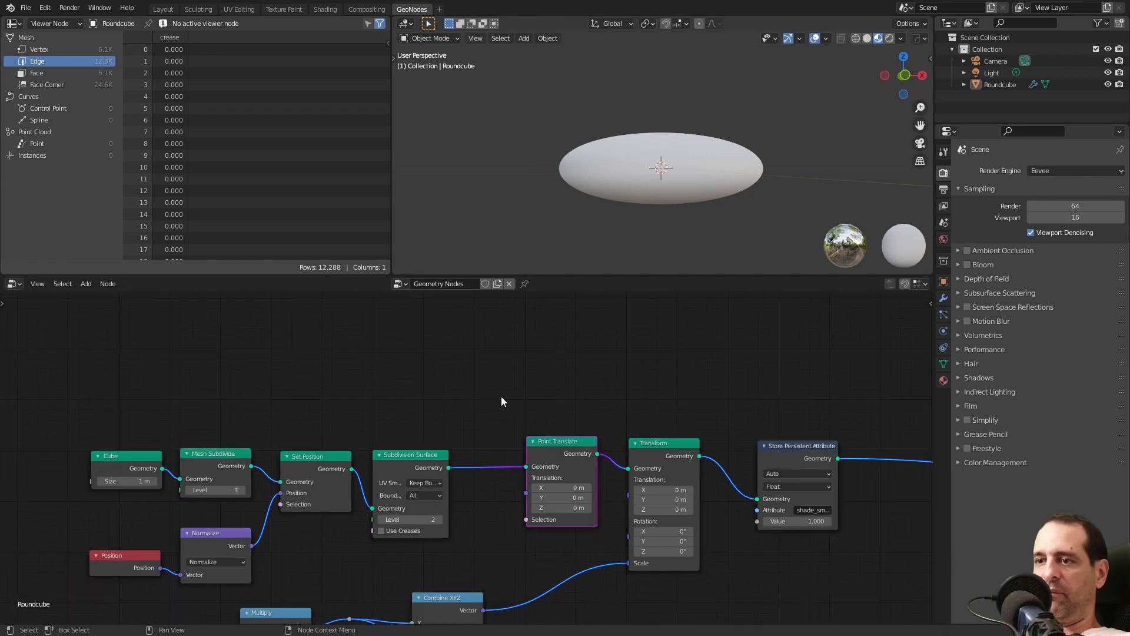
{"action": "key", "text": "shift+a"}
{"action": "left_click", "coordinate": [508, 347]}
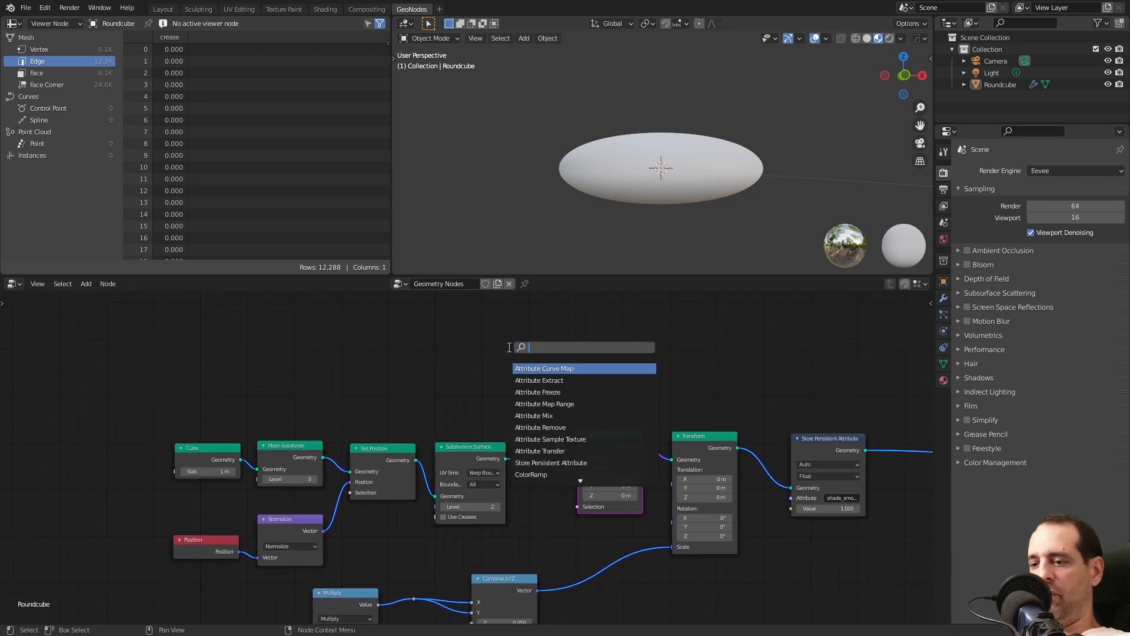
{"action": "type", "text": "noise"}
{"action": "key", "text": "Return"}
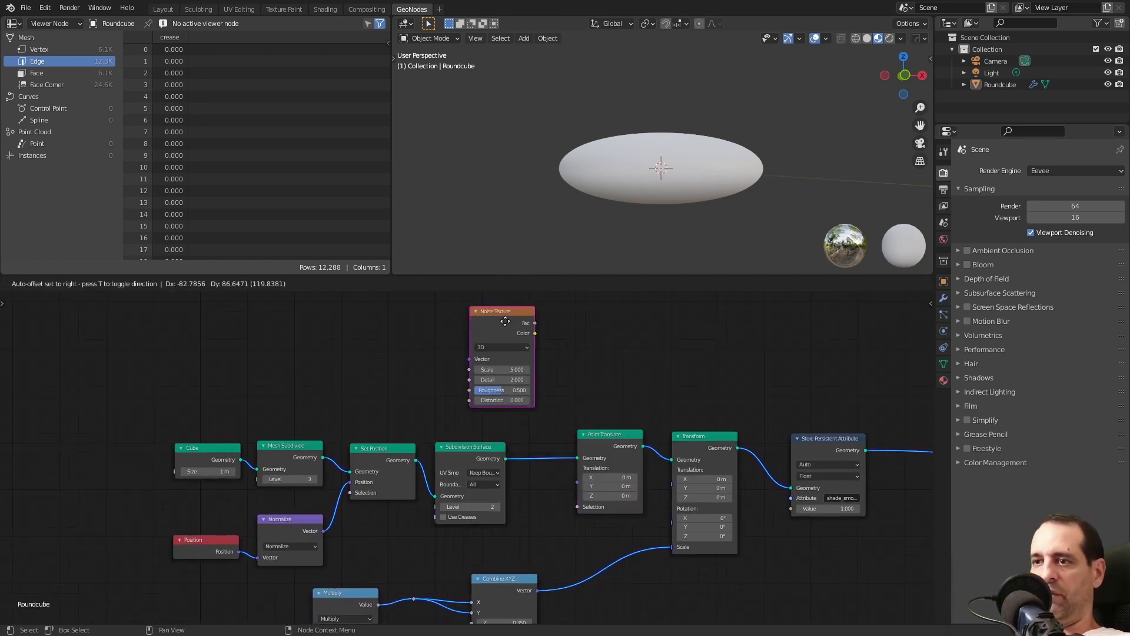
{"action": "left_click", "coordinate": [456, 336]}
{"action": "scroll", "coordinate": [514, 359], "scroll_direction": "up", "scroll_amount": 4}
{"action": "middle_click_drag", "start_coordinate": [592, 312], "coordinate": [492, 403]}
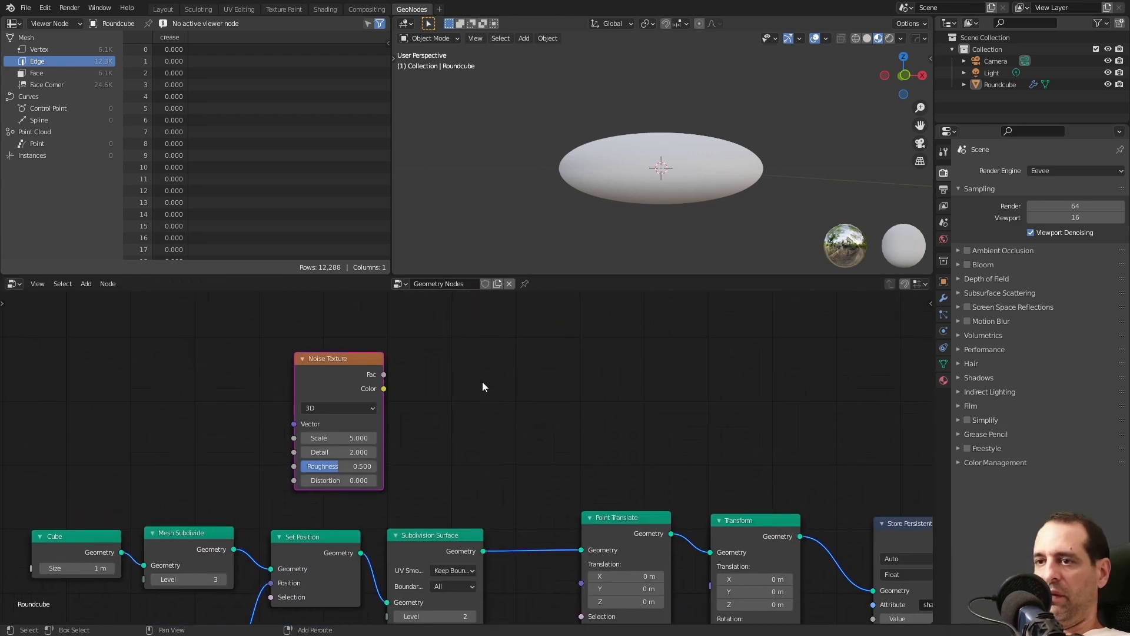
Add a Map Range node beside the Noise Texture and connect the noise's Fac output to its Value
{"action": "key", "text": "shift+a"}
{"action": "left_click", "coordinate": [479, 372]}
{"action": "type", "text": "m"}
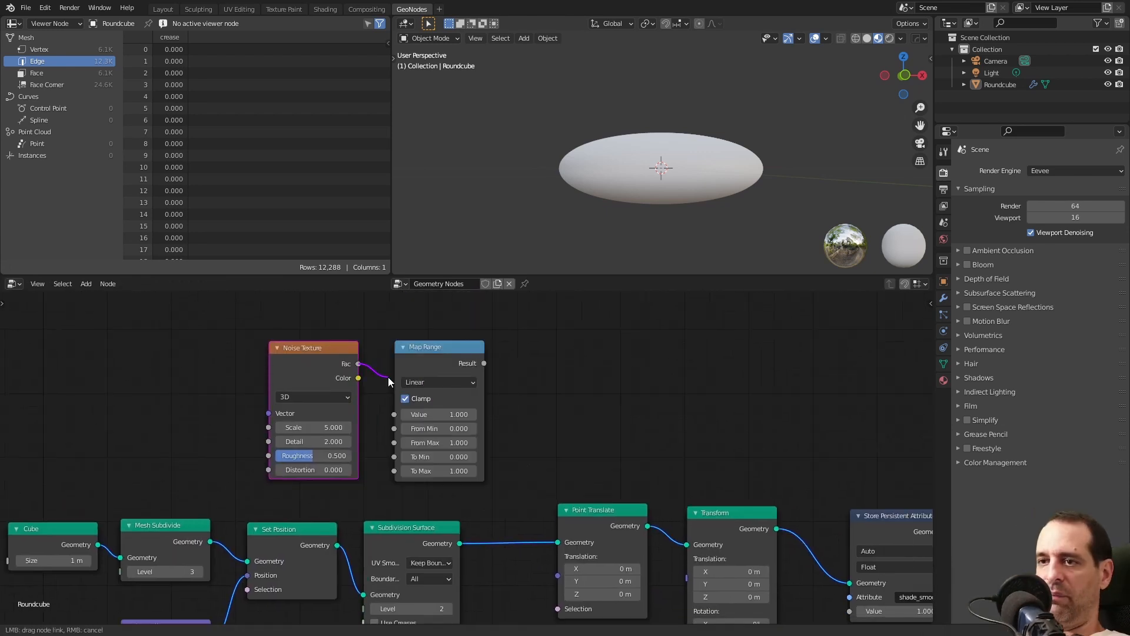
{"action": "left_click_drag", "start_coordinate": [387, 382], "coordinate": [379, 338]}
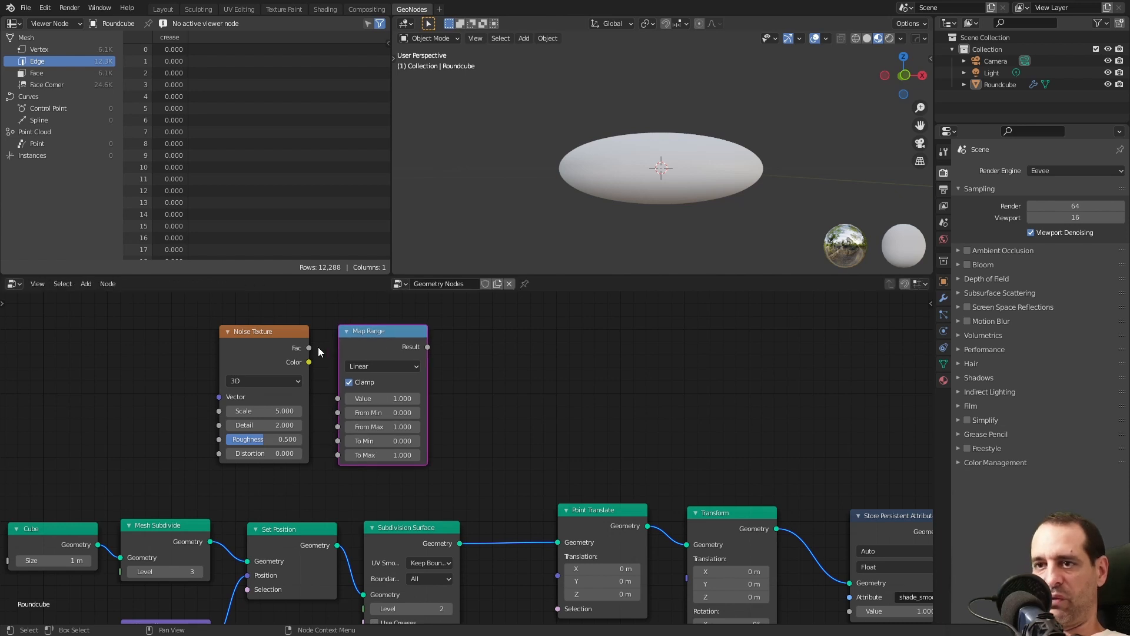
{"action": "left_click_drag", "start_coordinate": [308, 347], "coordinate": [340, 352]}
{"action": "left_click_drag", "start_coordinate": [345, 398], "coordinate": [344, 398]}
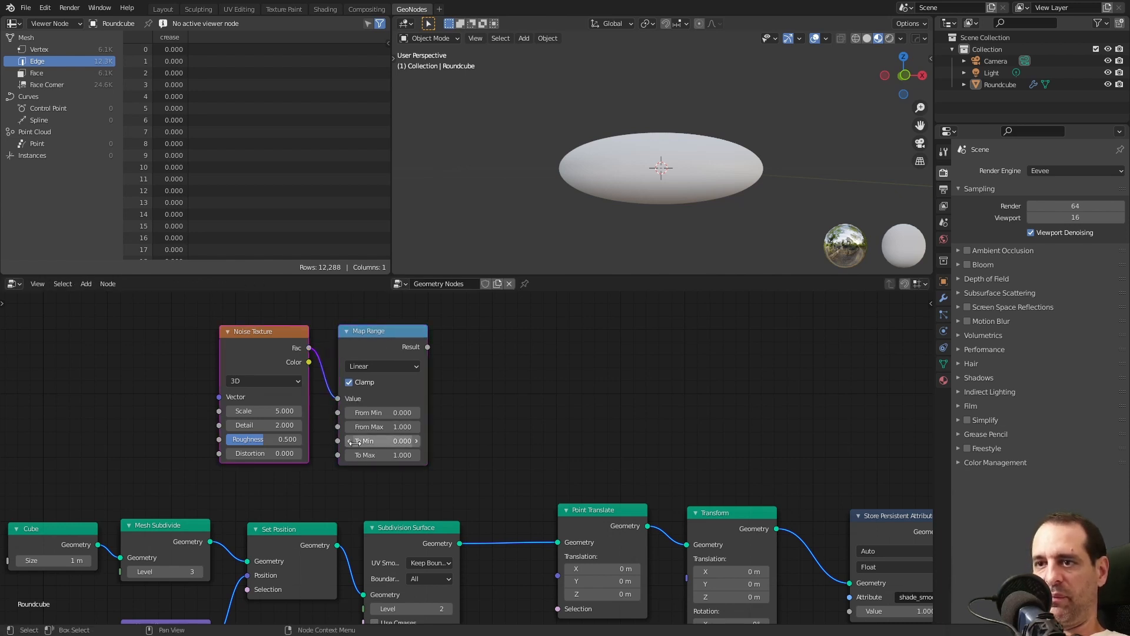
Set the Map Range node's To Min to -1
{"action": "scroll", "coordinate": [424, 428], "scroll_direction": "up", "scroll_amount": 1}
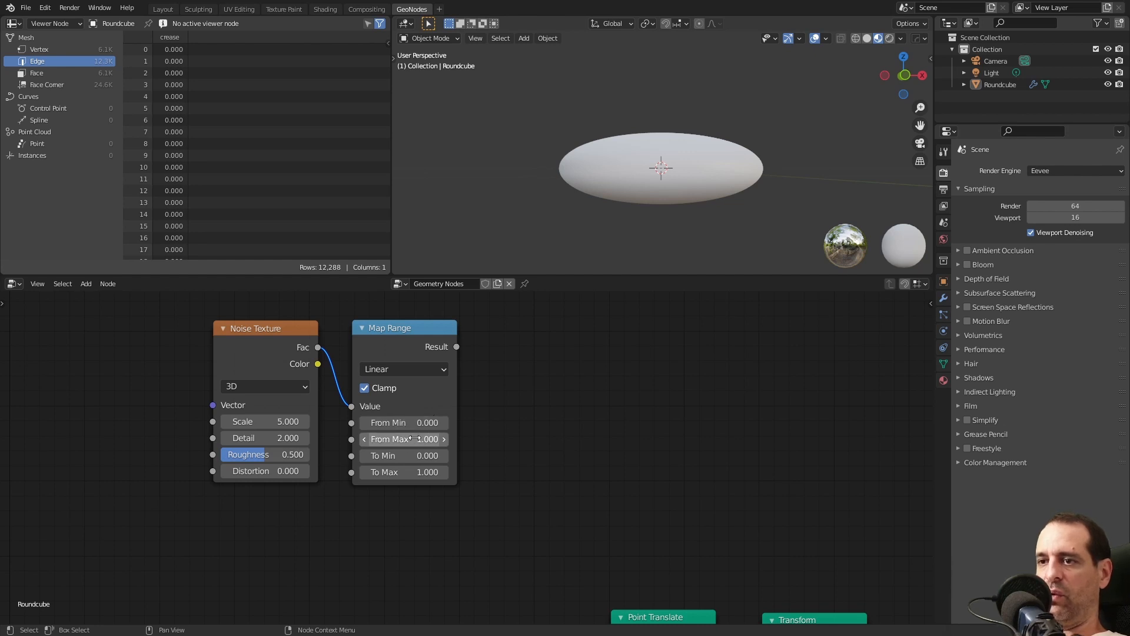
{"action": "left_click", "coordinate": [427, 455]}
{"action": "type", "text": "-1"}
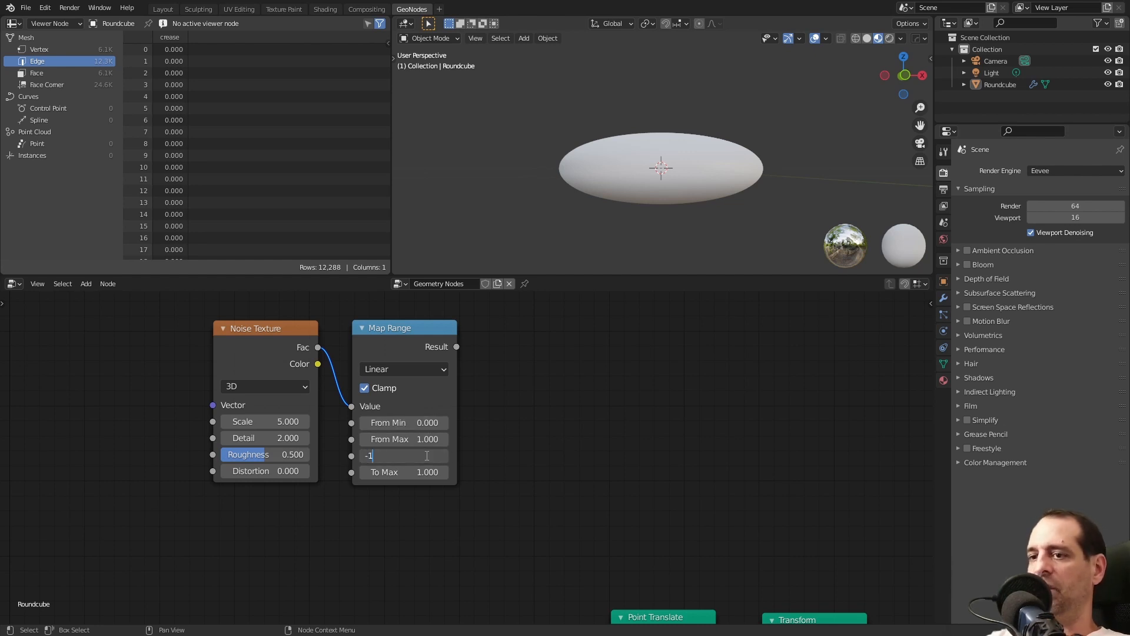
{"action": "key", "text": "Return"}
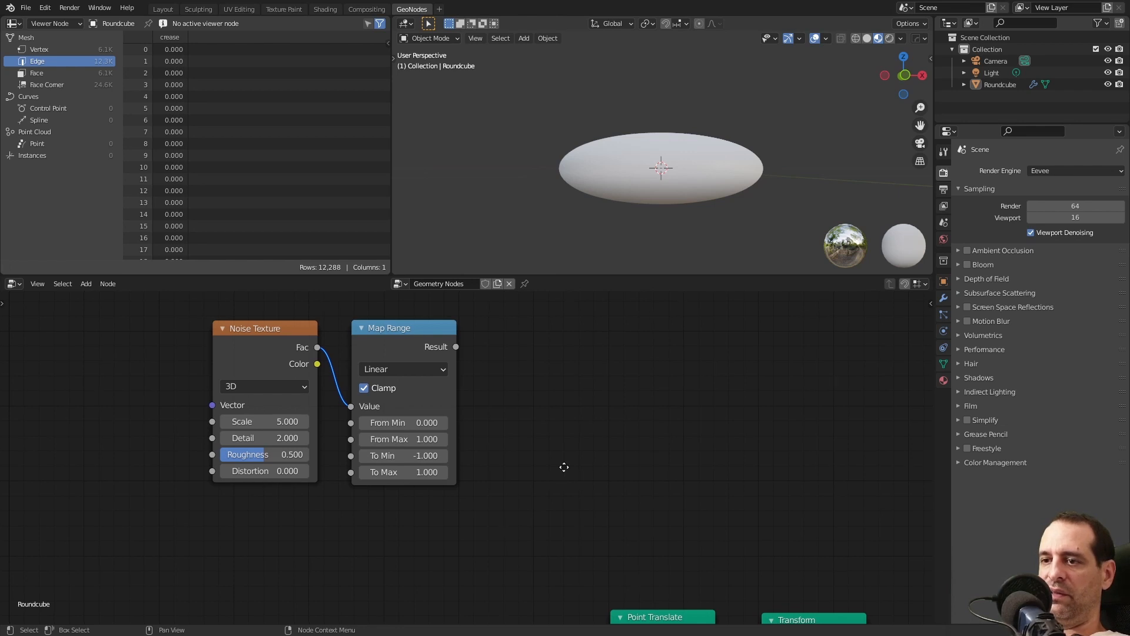
{"action": "middle_click_drag", "start_coordinate": [563, 465], "coordinate": [507, 472]}
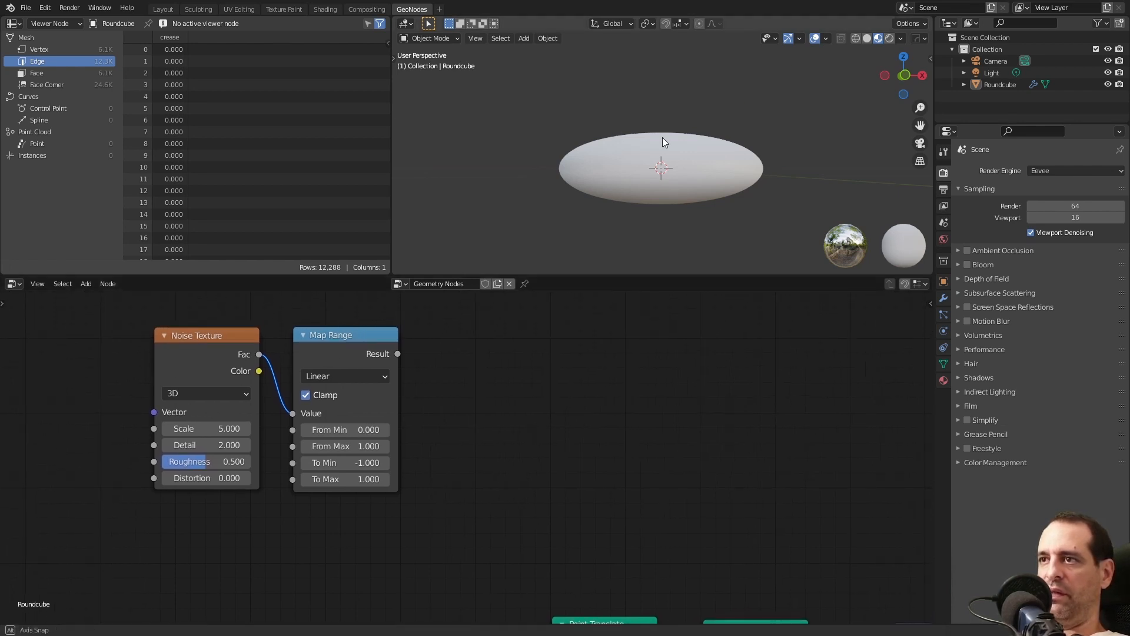
{"action": "scroll", "coordinate": [659, 134], "scroll_direction": "up", "scroll_amount": 2}
{"action": "middle_click_drag", "start_coordinate": [675, 139], "coordinate": [666, 163], "text": "shift"}
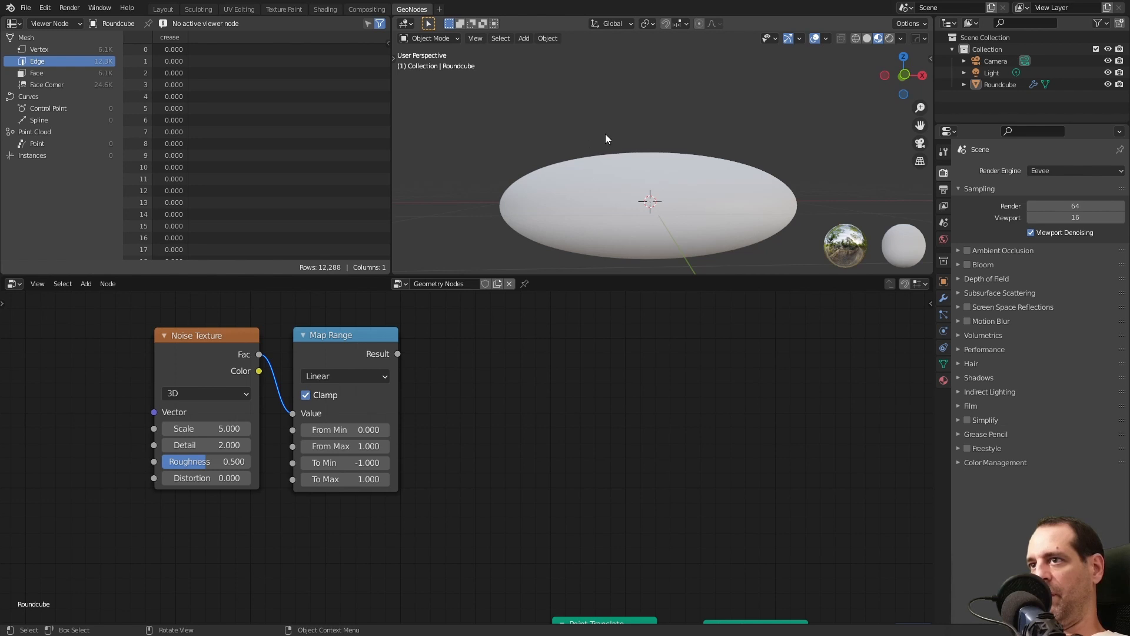
Add a Vector Math node after Map Range and set its operation to Multiply
{"action": "scroll", "coordinate": [534, 474], "scroll_direction": "down", "scroll_amount": 4}
{"action": "middle_click_drag", "start_coordinate": [533, 480], "coordinate": [536, 426]}
{"action": "scroll", "coordinate": [529, 418], "scroll_direction": "up", "scroll_amount": 1}
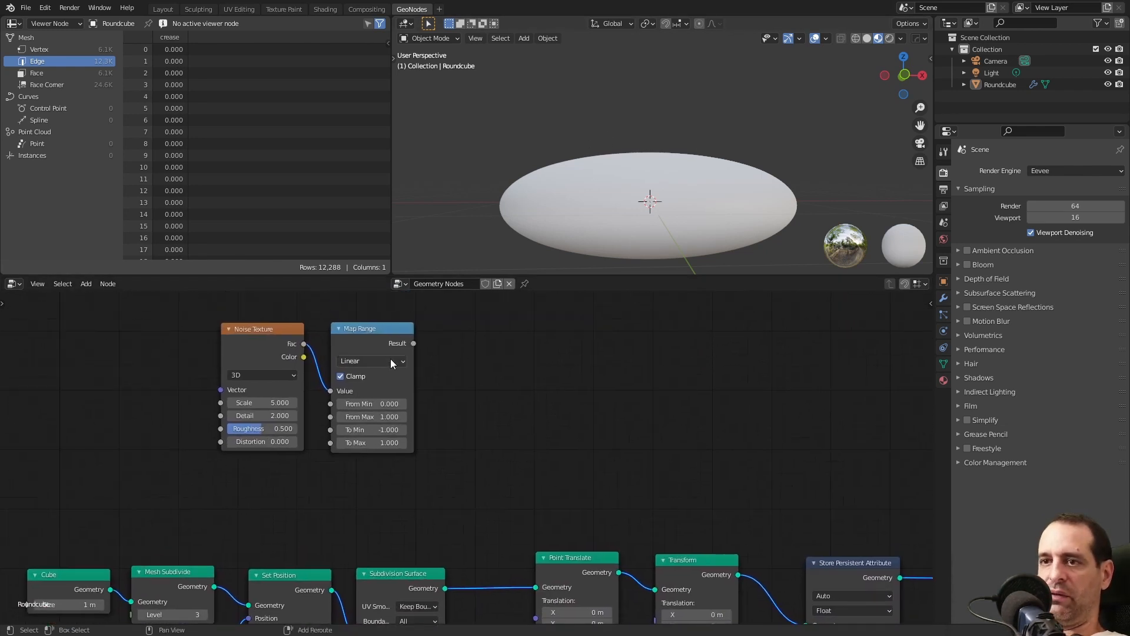
{"action": "key", "text": "shift+a"}
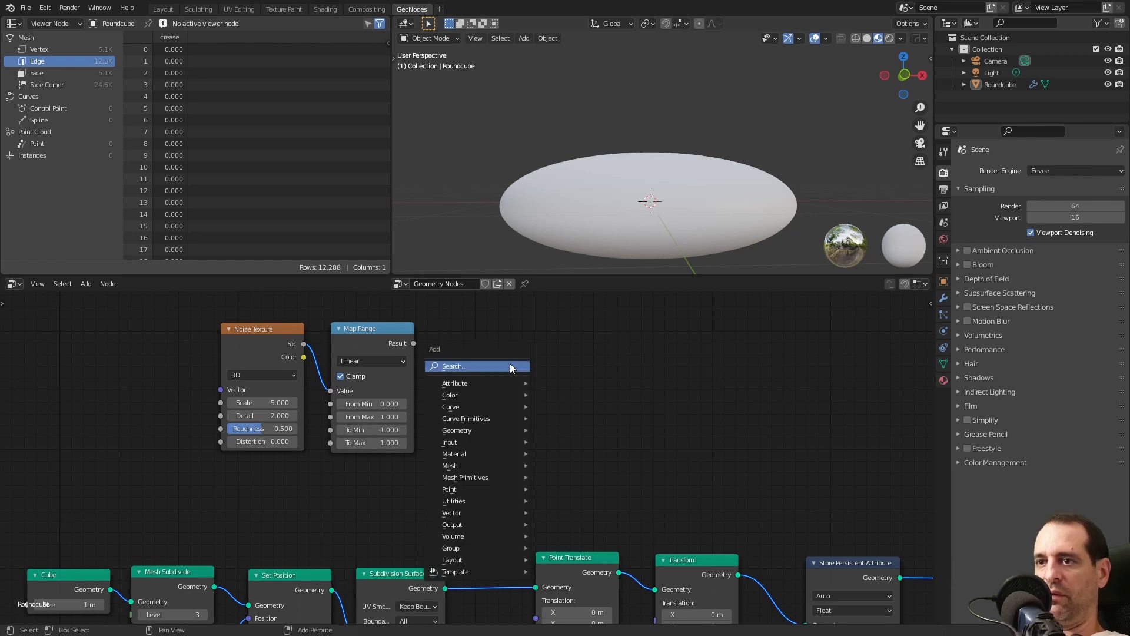
{"action": "left_click", "coordinate": [510, 363]}
{"action": "type", "text": "vec"}
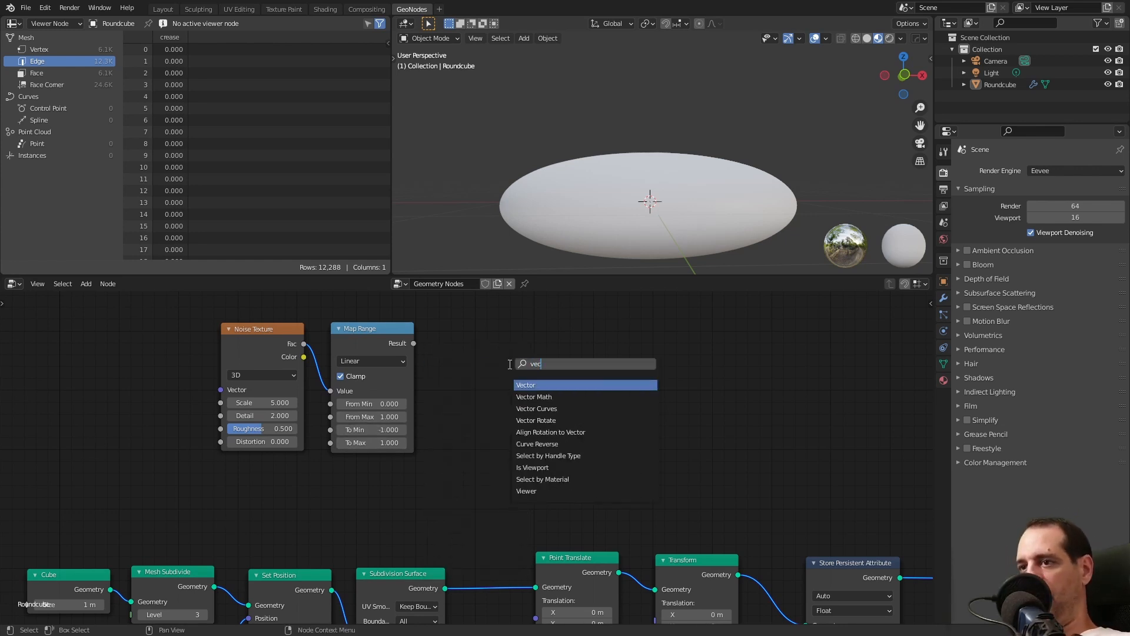
{"action": "left_click", "coordinate": [547, 396]}
{"action": "left_click", "coordinate": [504, 375]}
{"action": "scroll", "coordinate": [502, 374], "scroll_direction": "up", "scroll_amount": 1}
{"action": "left_click", "coordinate": [496, 370]}
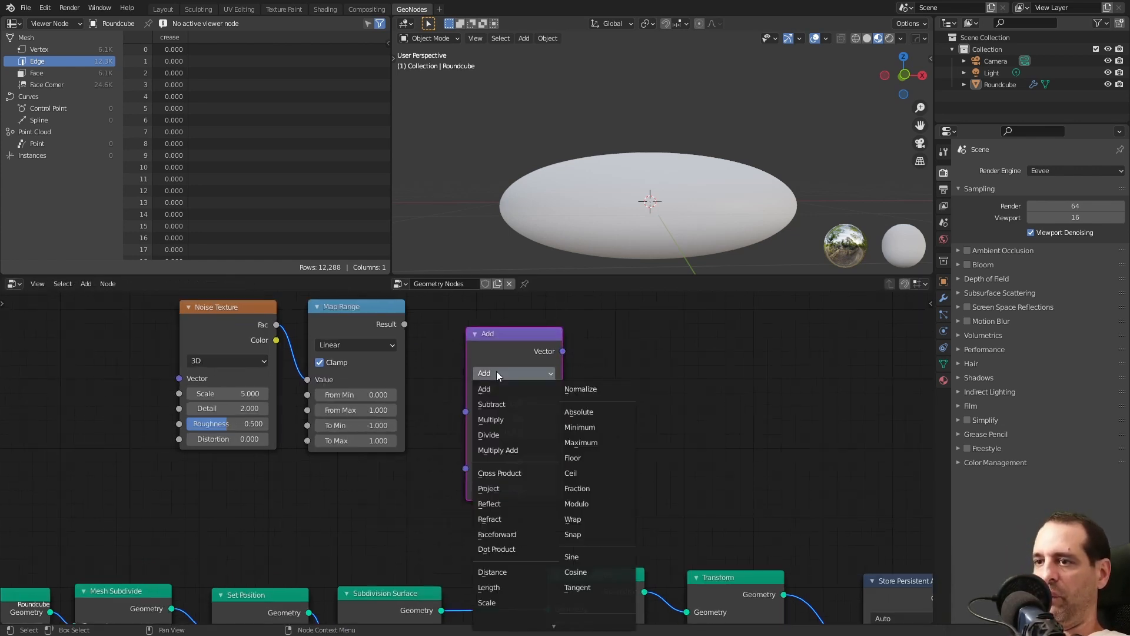
{"action": "left_click", "coordinate": [504, 419]}
Add a Combine XYZ node below Map Range, in front of the vector Multiply node
{"action": "scroll", "coordinate": [511, 415], "scroll_direction": "down", "scroll_amount": 2}
{"action": "key", "text": "shift+a"}
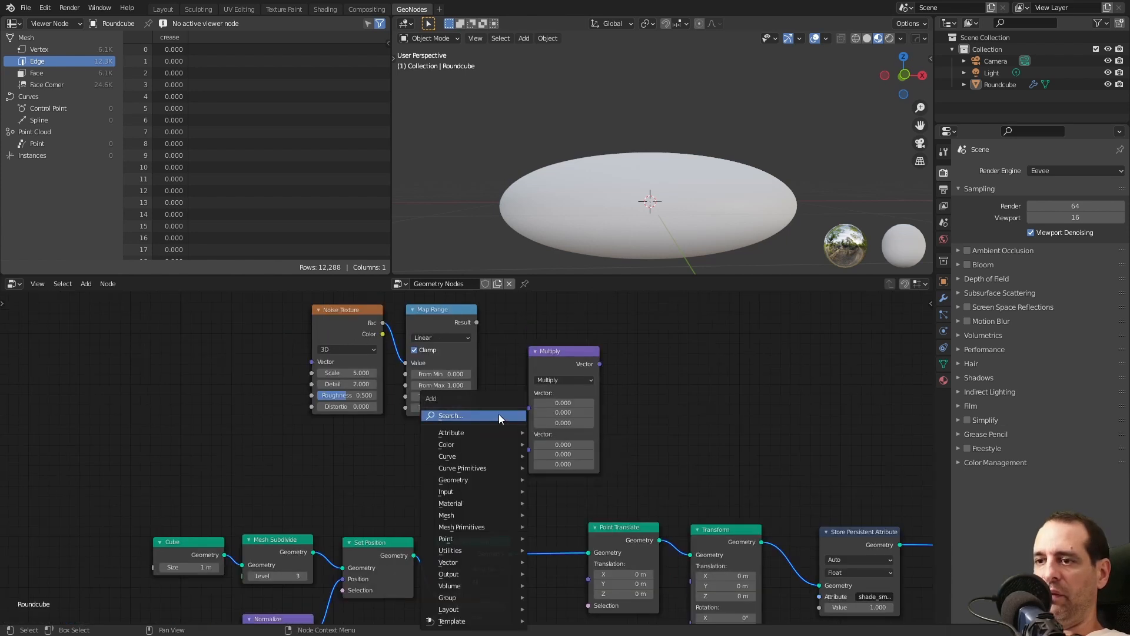
{"action": "left_click", "coordinate": [501, 415]}
{"action": "type", "text": "comb"}
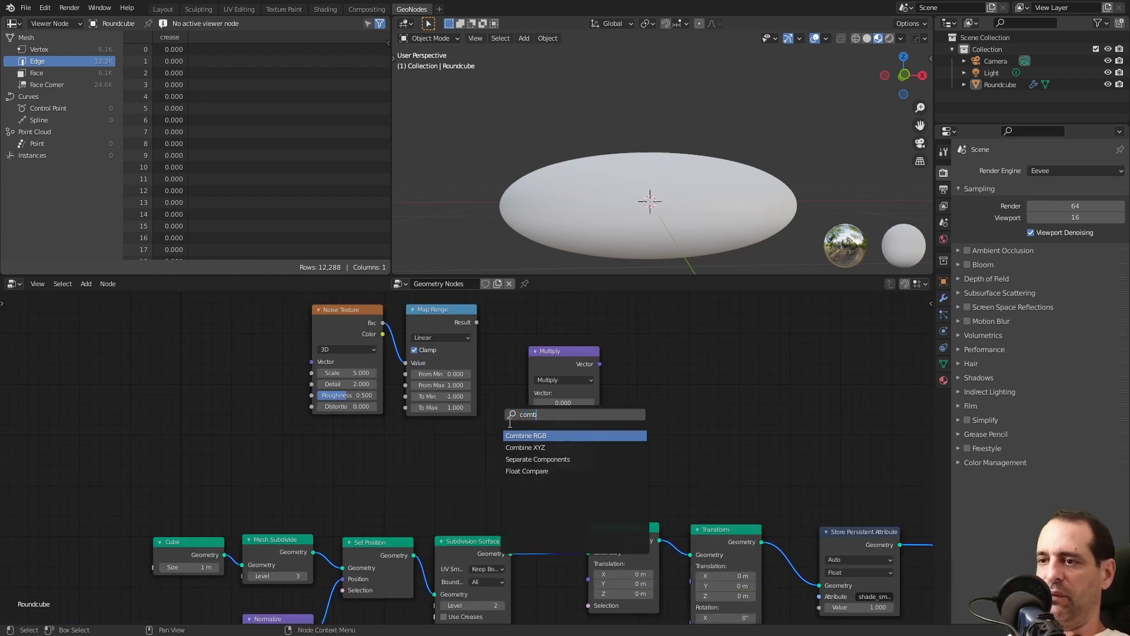
{"action": "left_click", "coordinate": [543, 448]}
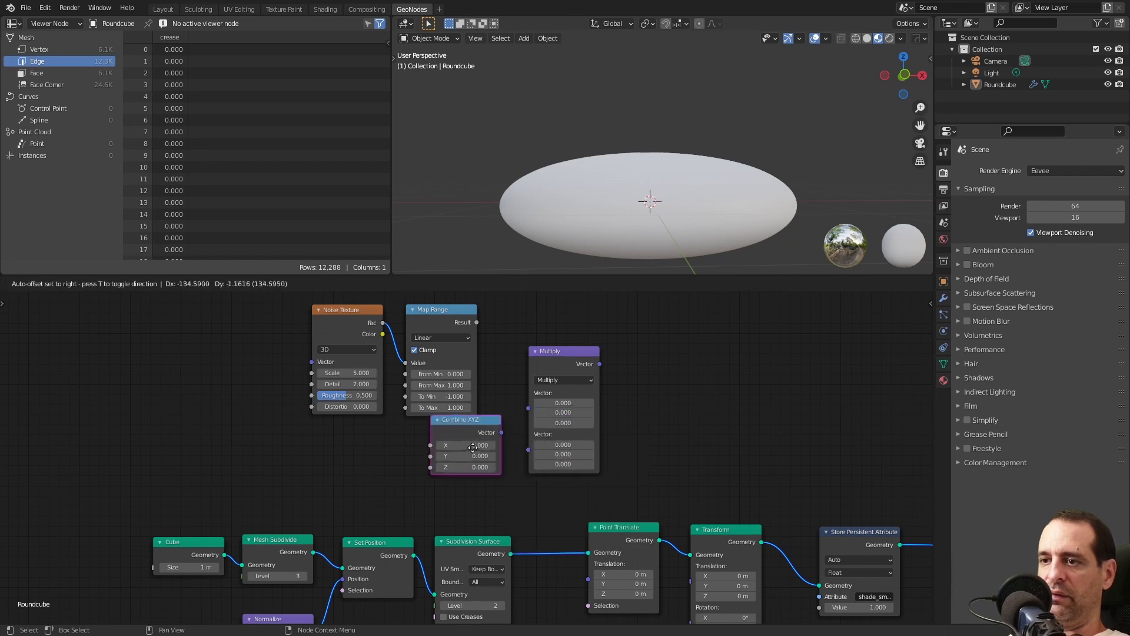
{"action": "left_click", "coordinate": [467, 462]}
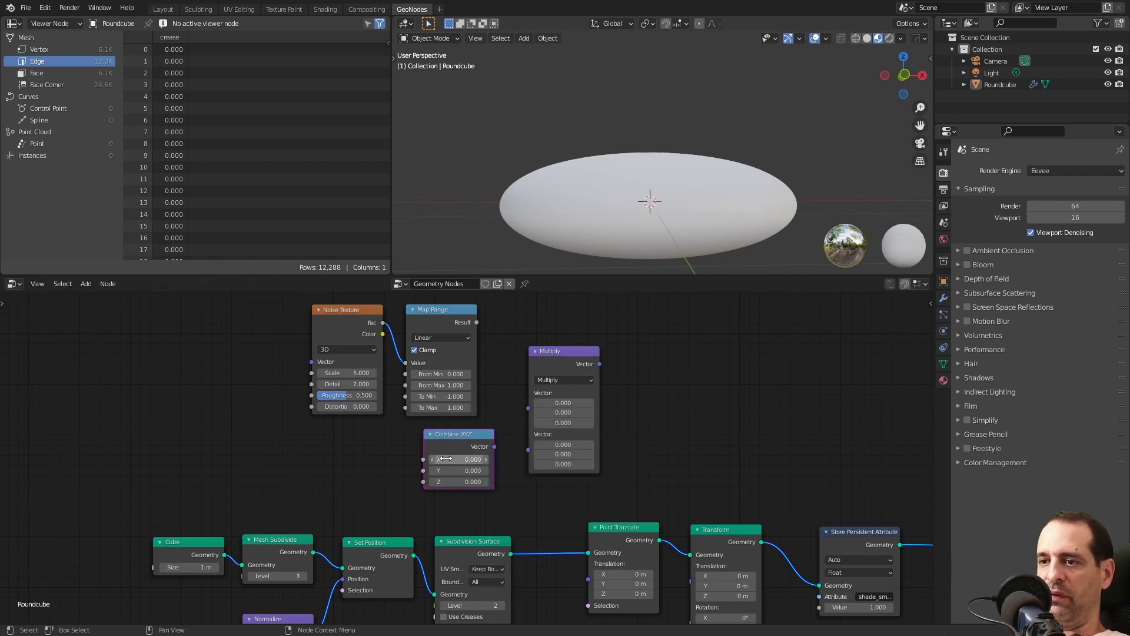
{"action": "middle_click_drag", "start_coordinate": [604, 163], "coordinate": [591, 137]}
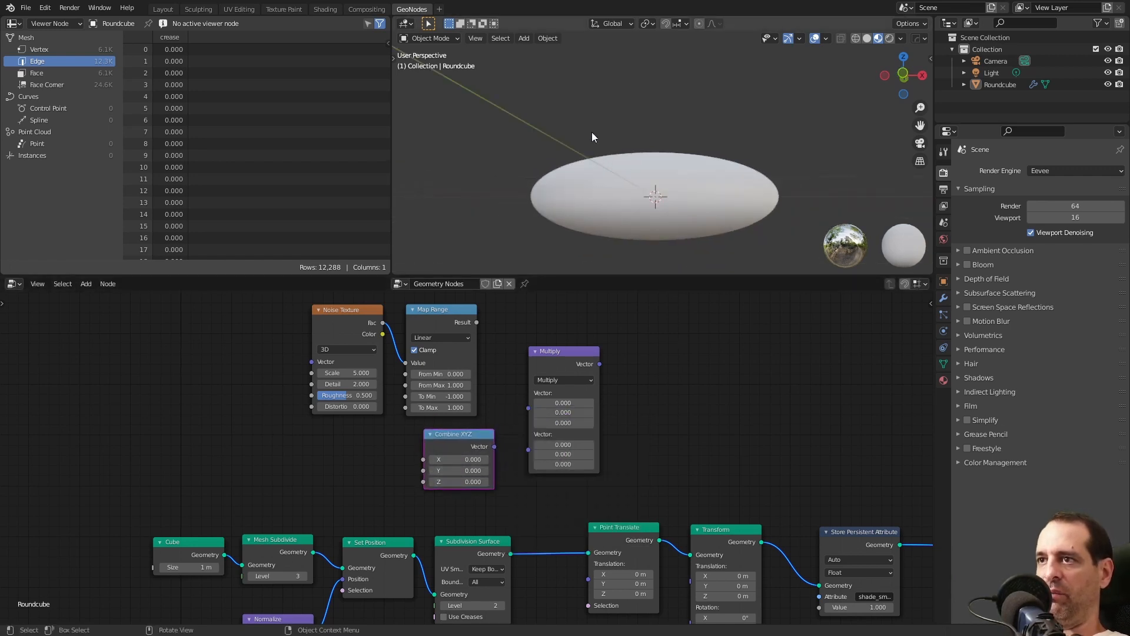
{"action": "scroll", "coordinate": [500, 456], "scroll_direction": "up", "scroll_amount": 2}
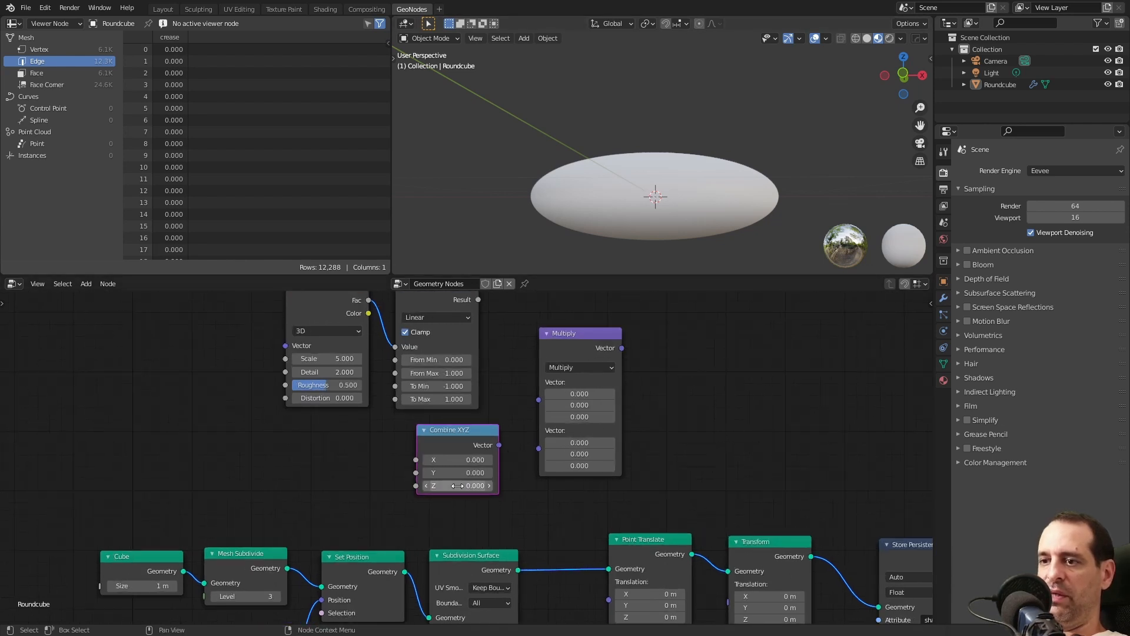
{"action": "middle_click_drag", "start_coordinate": [507, 444], "coordinate": [496, 458]}
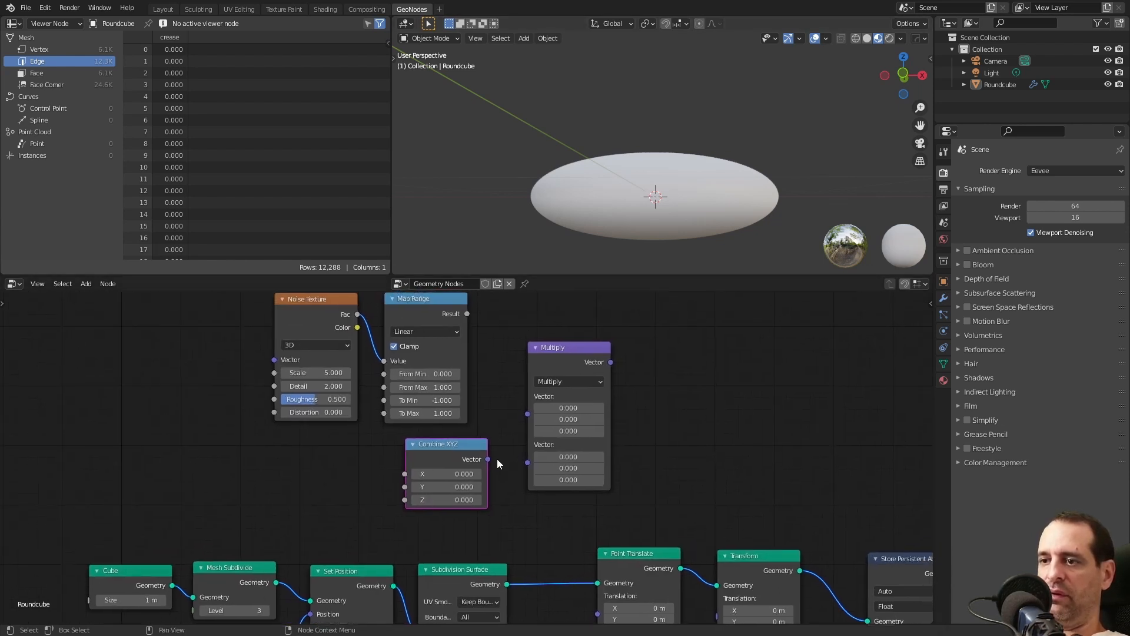
Feed the Map Range result and the Combine XYZ vector into the vector Multiply node and move these nodes closer together
{"action": "left_click_drag", "start_coordinate": [488, 458], "coordinate": [528, 445]}
{"action": "left_click_drag", "start_coordinate": [468, 314], "coordinate": [531, 457]}
{"action": "scroll", "coordinate": [691, 469], "scroll_direction": "down", "scroll_amount": 3}
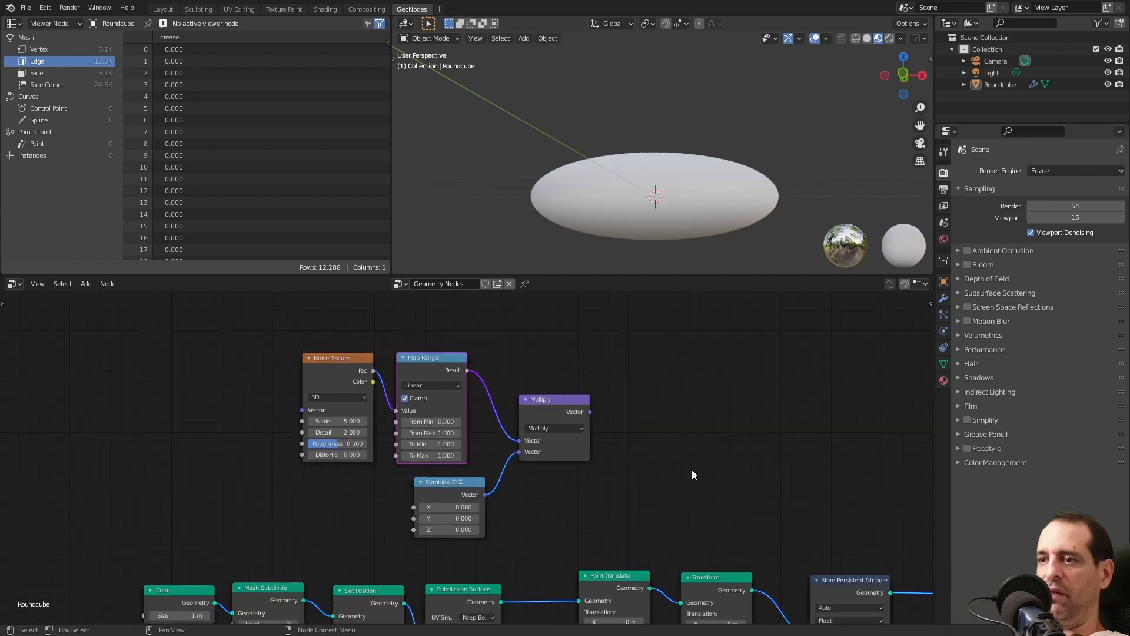
{"action": "left_click", "coordinate": [479, 365]}
{"action": "left_click_drag", "start_coordinate": [408, 428], "coordinate": [394, 426]}
{"action": "left_click_drag", "start_coordinate": [468, 372], "coordinate": [461, 372]}
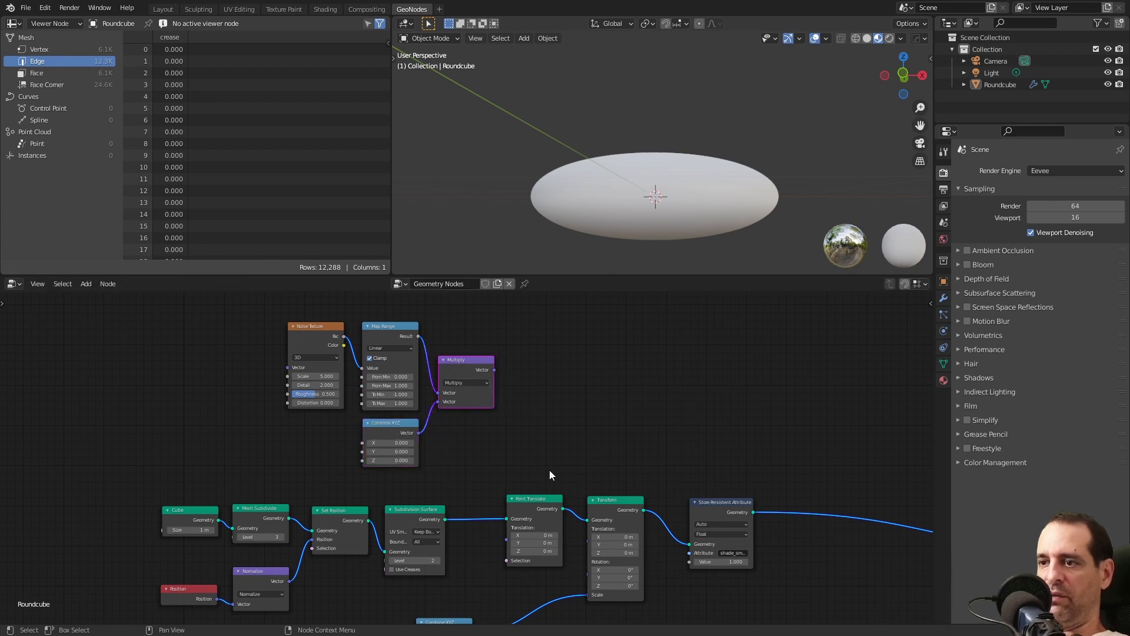
Connect the vector Multiply node's output to the Translation input of the Point Translate node
{"action": "mouse_move", "coordinate": [541, 456]}
{"action": "middle_mouse_down"}
{"action": "mouse_move", "coordinate": [514, 434]}
{"action": "mouse_move", "coordinate": [529, 440]}
{"action": "middle_mouse_up"}
{"action": "middle_click_drag", "start_coordinate": [507, 377], "coordinate": [503, 337]}
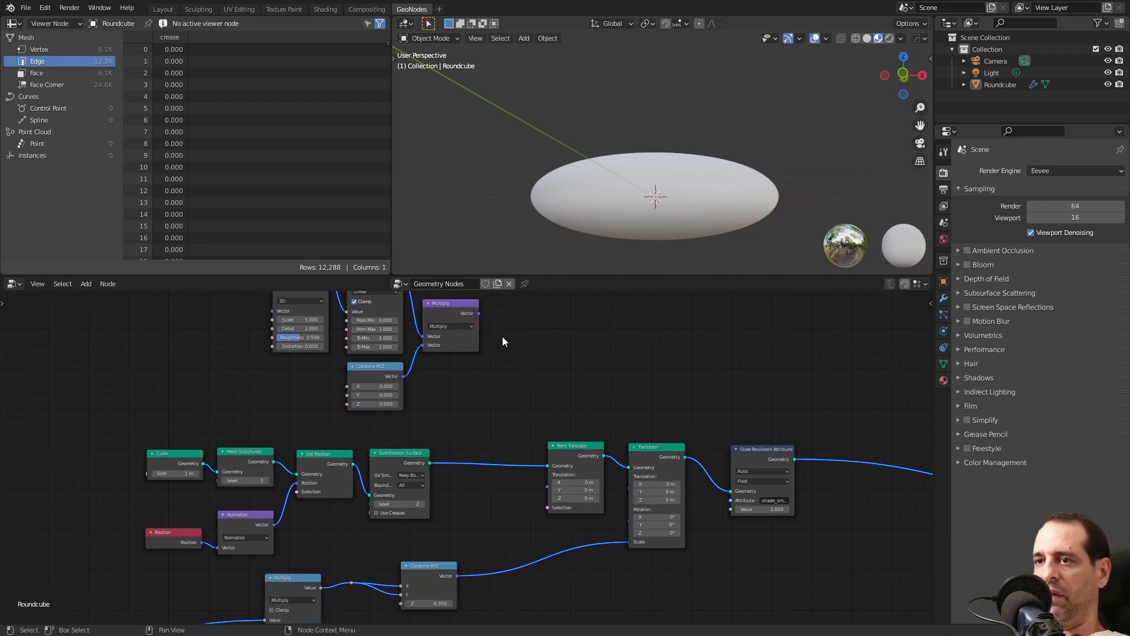
{"action": "left_click_drag", "start_coordinate": [478, 313], "coordinate": [546, 485]}
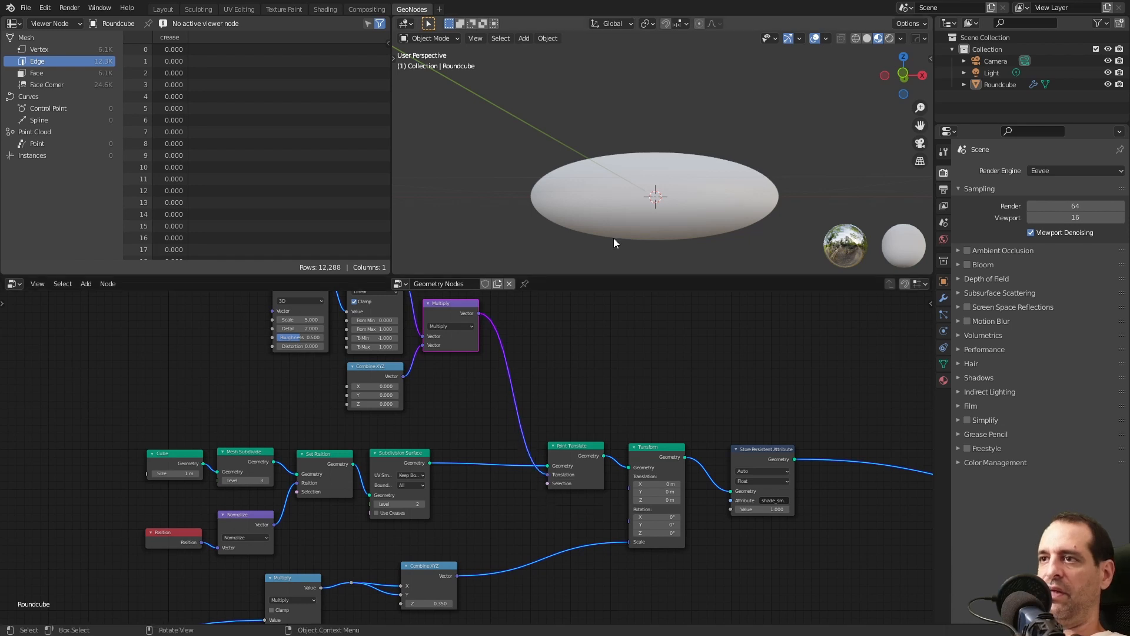
{"action": "middle_click_drag", "start_coordinate": [689, 237], "coordinate": [655, 179]}
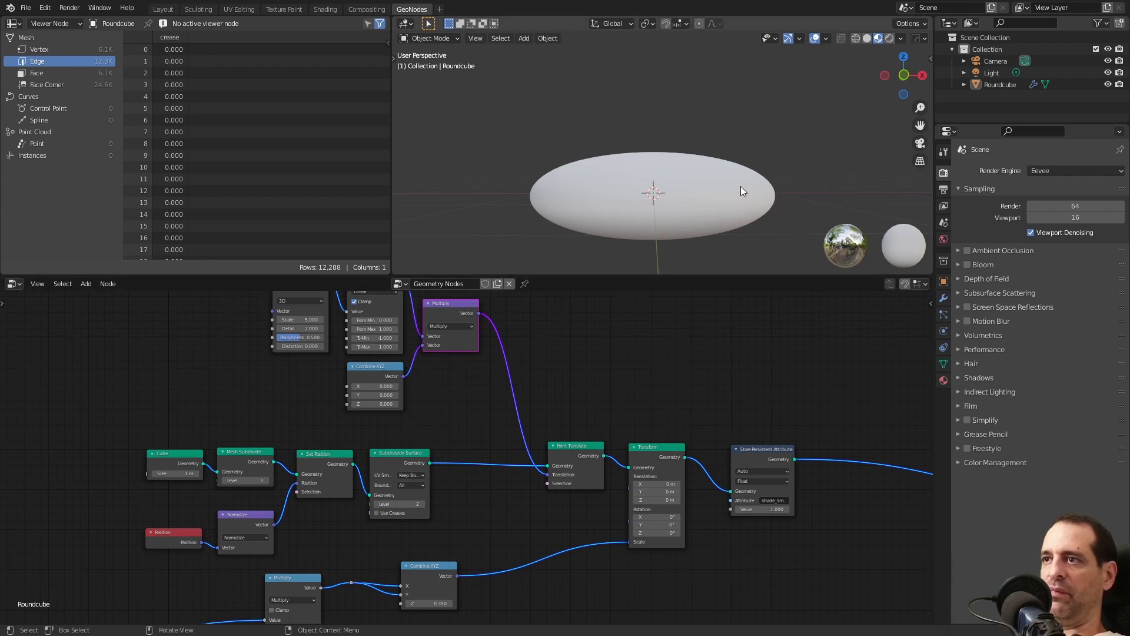
Make room above the lower Combine XYZ node and place a duplicate of the Position node below Subdivision Surface
{"action": "scroll", "coordinate": [499, 489], "scroll_direction": "up", "scroll_amount": 3}
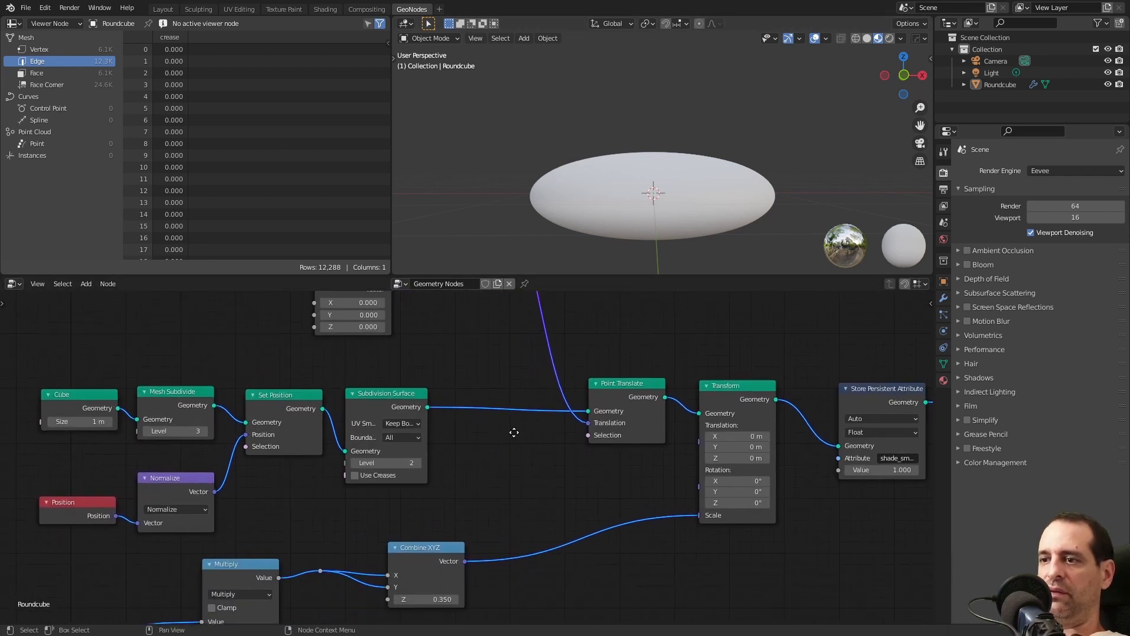
{"action": "middle_click_drag", "start_coordinate": [497, 464], "coordinate": [500, 359]}
{"action": "left_click", "coordinate": [442, 434], "text": "shift"}
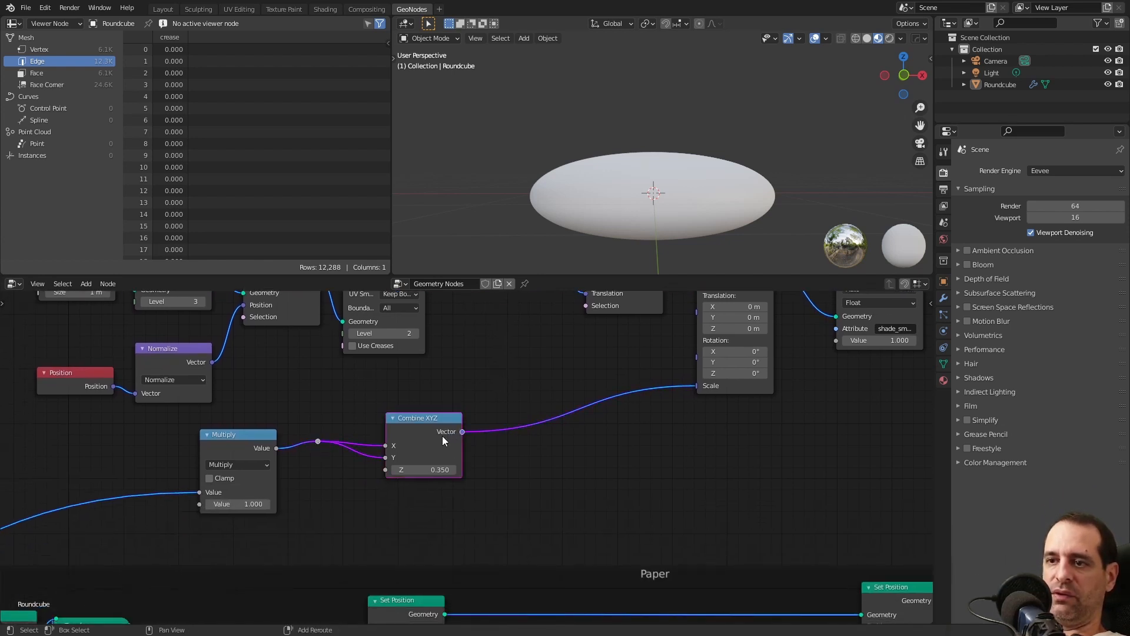
{"action": "key", "text": "g"}
{"action": "key", "text": "shift+d"}
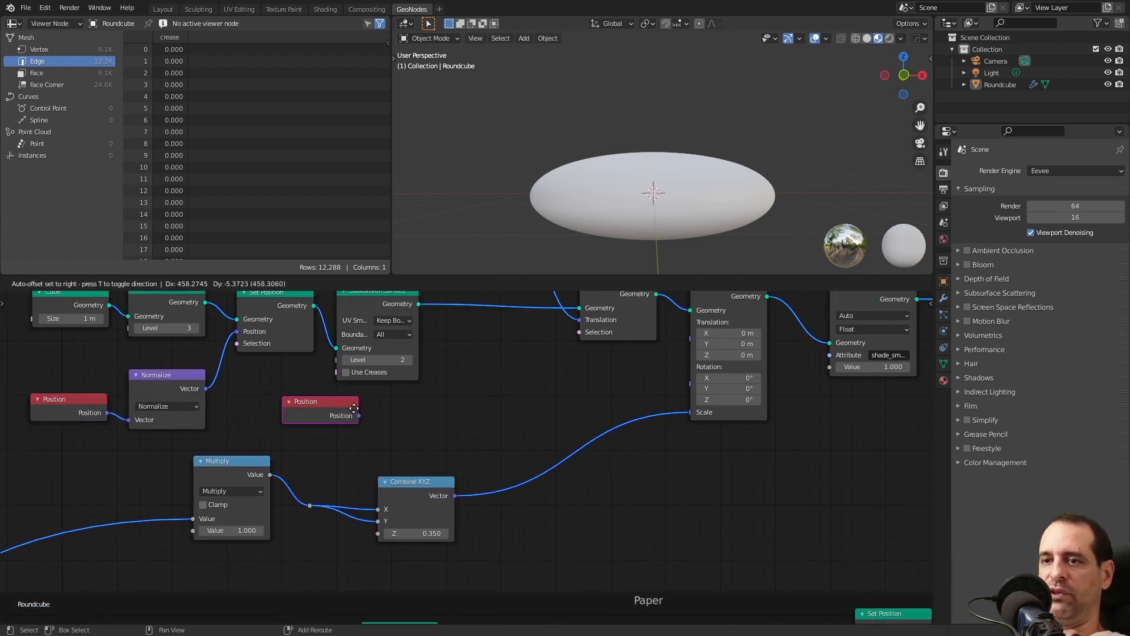
{"action": "left_click", "coordinate": [406, 413]}
Add a Separate XYZ node beside the duplicated Position node and connect Position to its Vector input
{"action": "key", "text": "shift+a"}
{"action": "type", "text": "sse"}
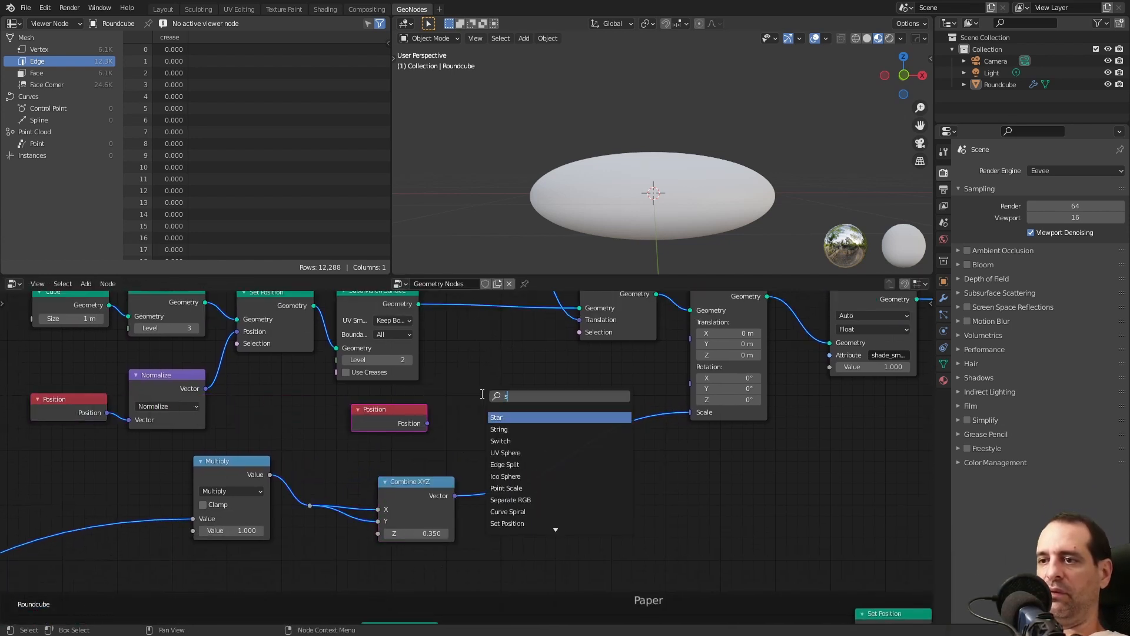
{"action": "key", "text": "Down"}
{"action": "key", "text": "Down"}
{"action": "key", "text": "Return"}
{"action": "left_click", "coordinate": [489, 394]}
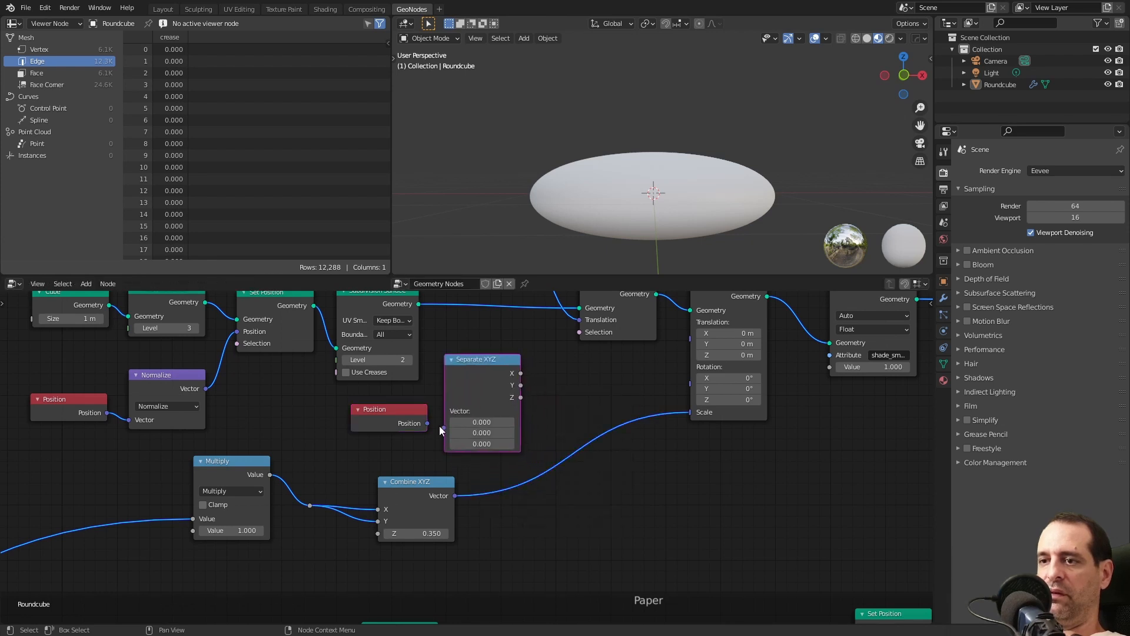
{"action": "left_click_drag", "start_coordinate": [427, 423], "coordinate": [446, 430]}
{"action": "left_click_drag", "start_coordinate": [480, 384], "coordinate": [478, 416]}
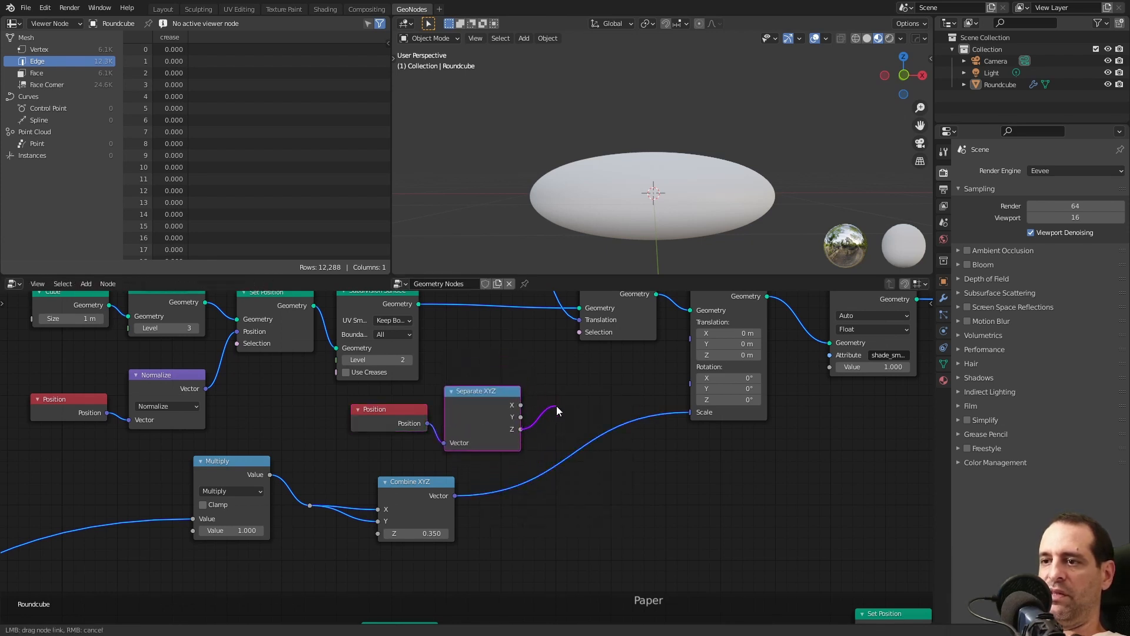
Rearrange the duplicated Position and Separate XYZ nodes and connect the Z output to Point Translate's Selection input
{"action": "scroll", "coordinate": [556, 405], "scroll_direction": "up", "scroll_amount": 2}
{"action": "mouse_move", "coordinate": [567, 360]}
{"action": "left_mouse_down"}
{"action": "mouse_move", "coordinate": [547, 380]}
{"action": "mouse_move", "coordinate": [568, 368]}
{"action": "left_mouse_up"}
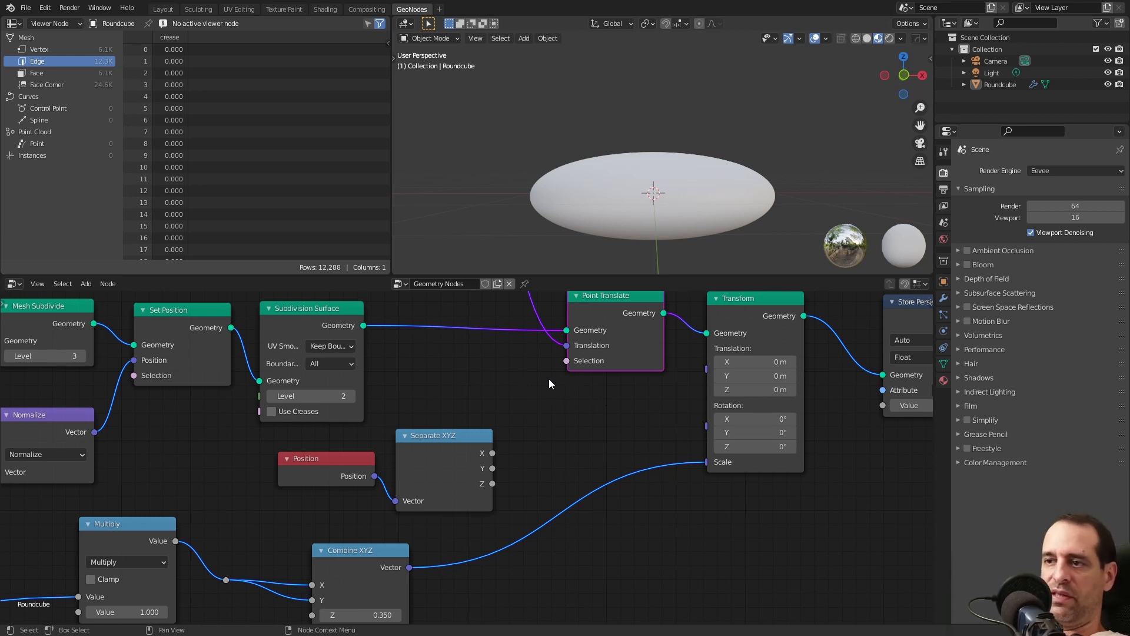
{"action": "middle_click_drag", "start_coordinate": [578, 404], "coordinate": [549, 411]}
{"action": "left_click_drag", "start_coordinate": [421, 468], "coordinate": [416, 462]}
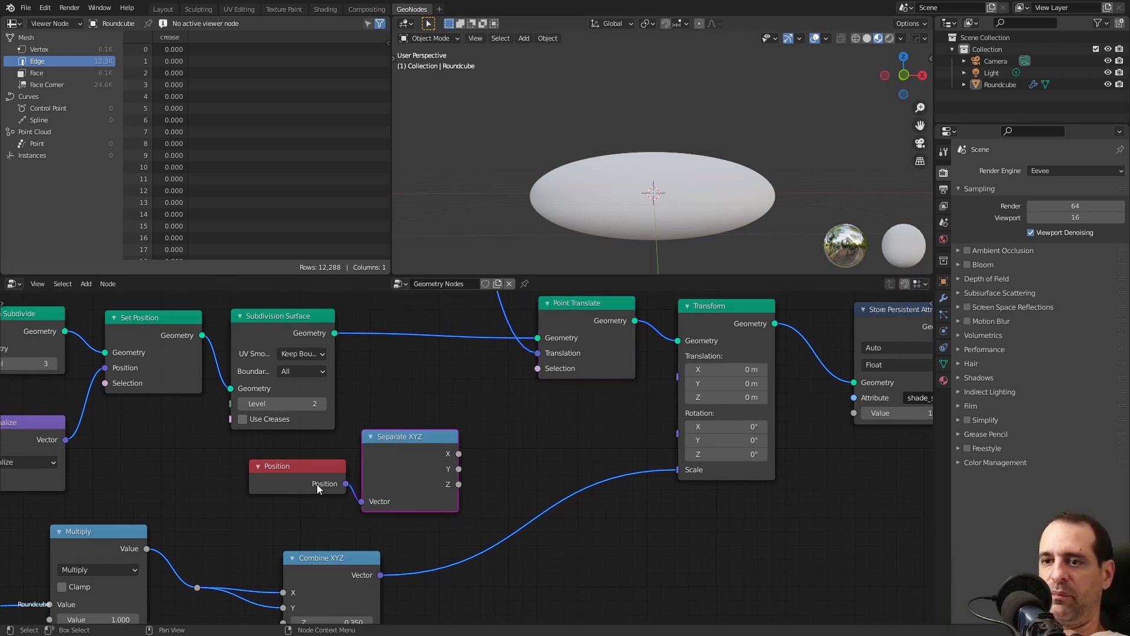
{"action": "left_click_drag", "start_coordinate": [317, 484], "coordinate": [293, 482]}
{"action": "left_click_drag", "start_coordinate": [401, 474], "coordinate": [478, 461]}
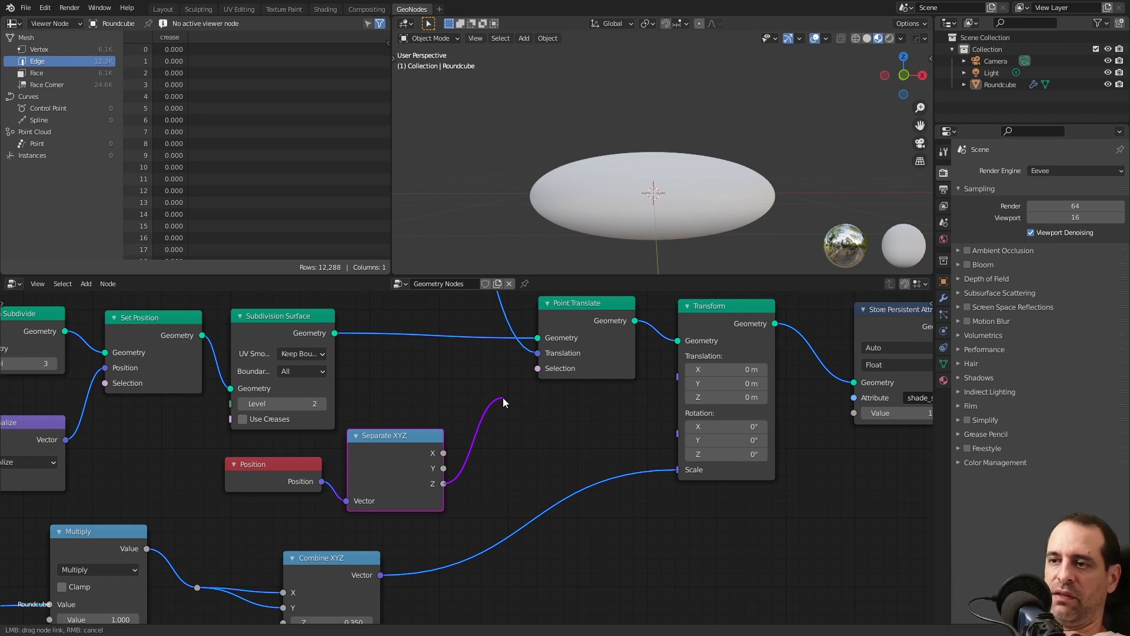
{"action": "left_click_drag", "start_coordinate": [504, 405], "coordinate": [506, 421]}
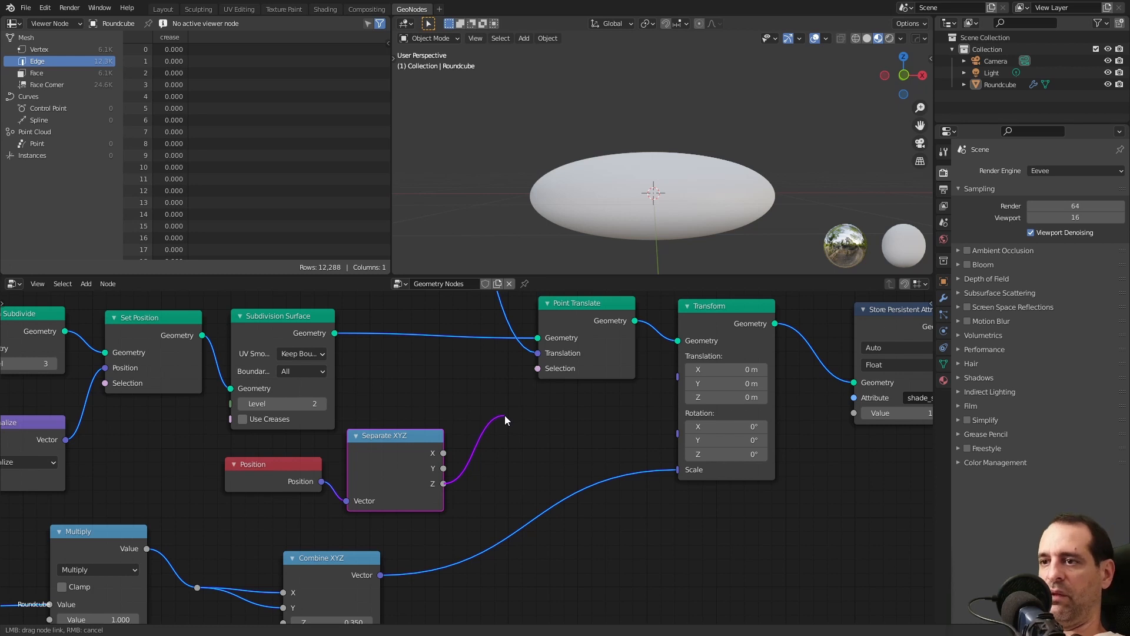
{"action": "left_click_drag", "start_coordinate": [505, 417], "coordinate": [537, 374]}
{"action": "scroll", "coordinate": [521, 416], "scroll_direction": "down", "scroll_amount": 3}
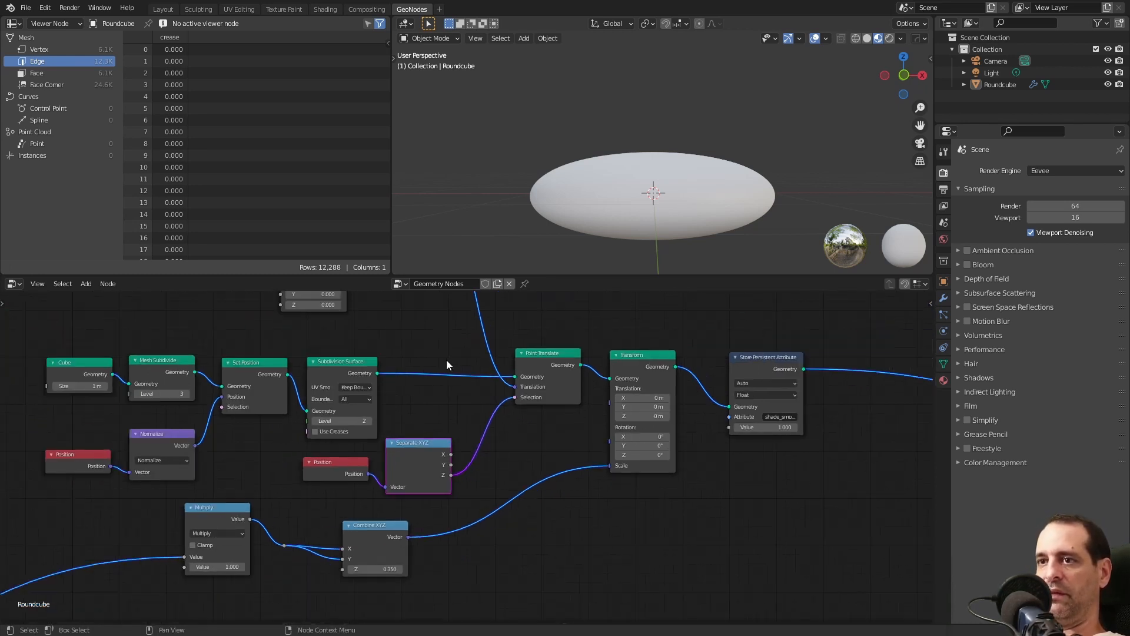
Switch the viewport to rendered shading and tune the Z of the Combine XYZ node feeding the noise Multiply to 0.090
{"action": "middle_click_drag", "start_coordinate": [446, 359], "coordinate": [504, 433]}
{"action": "scroll", "coordinate": [471, 447], "scroll_direction": "up", "scroll_amount": 3}
{"action": "left_click_drag", "start_coordinate": [336, 385], "coordinate": [348, 385]}
{"action": "middle_click_drag", "start_coordinate": [671, 177], "coordinate": [877, 75]}
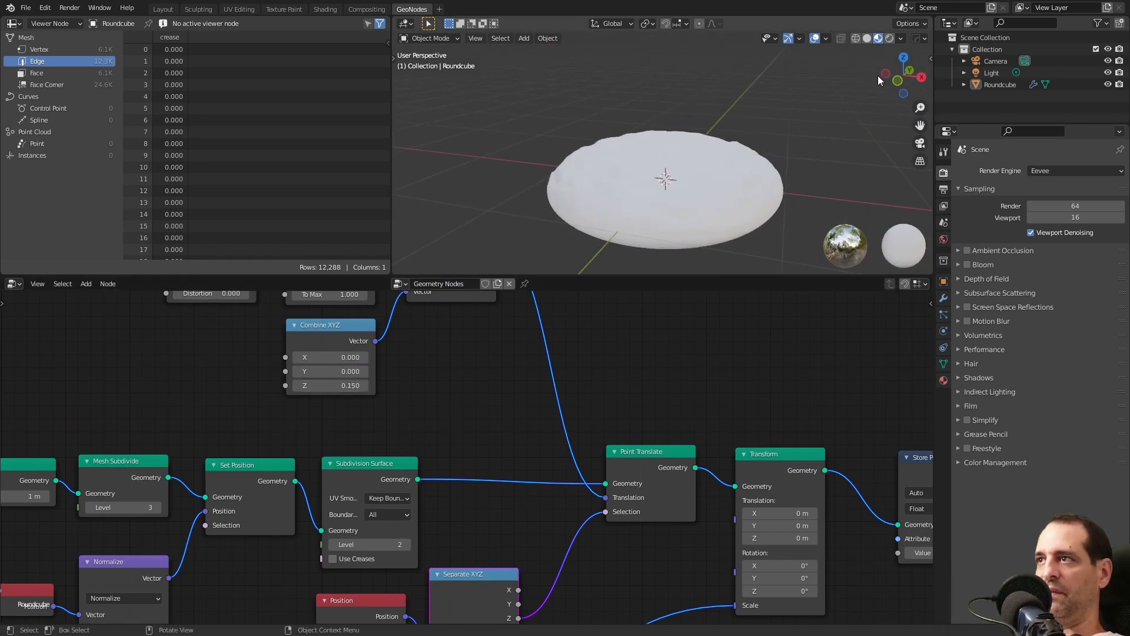
{"action": "left_click", "coordinate": [889, 38]}
{"action": "middle_click_drag", "start_coordinate": [736, 150], "coordinate": [740, 171]}
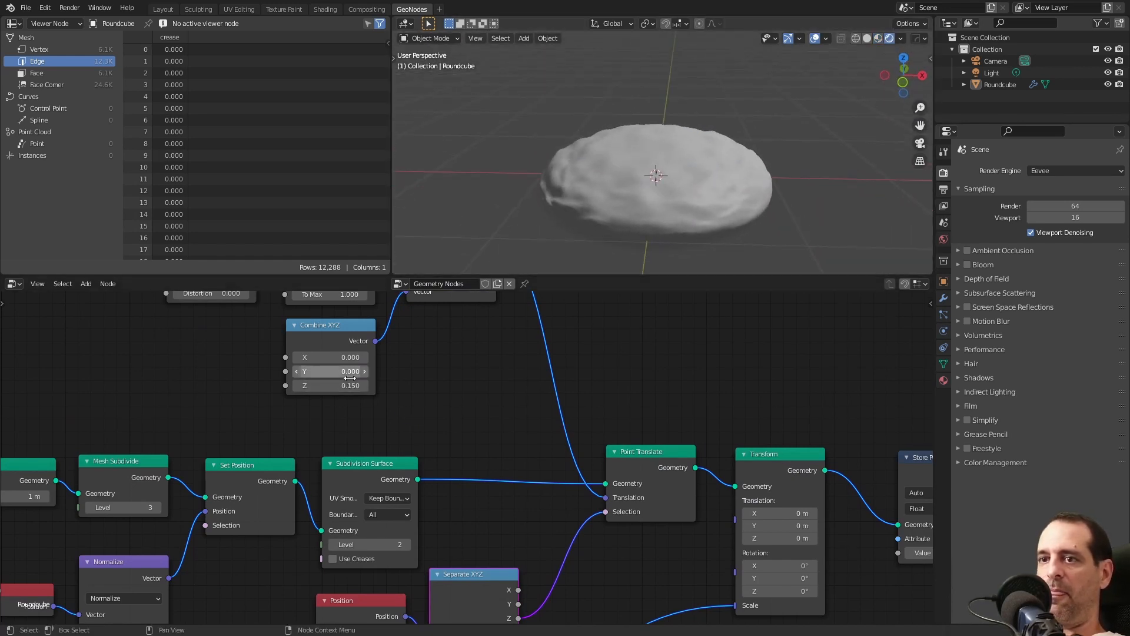
{"action": "mouse_move", "coordinate": [347, 385]}
{"action": "left_mouse_down"}
{"action": "mouse_move", "coordinate": [330, 385]}
{"action": "mouse_move", "coordinate": [345, 385]}
{"action": "left_mouse_up"}
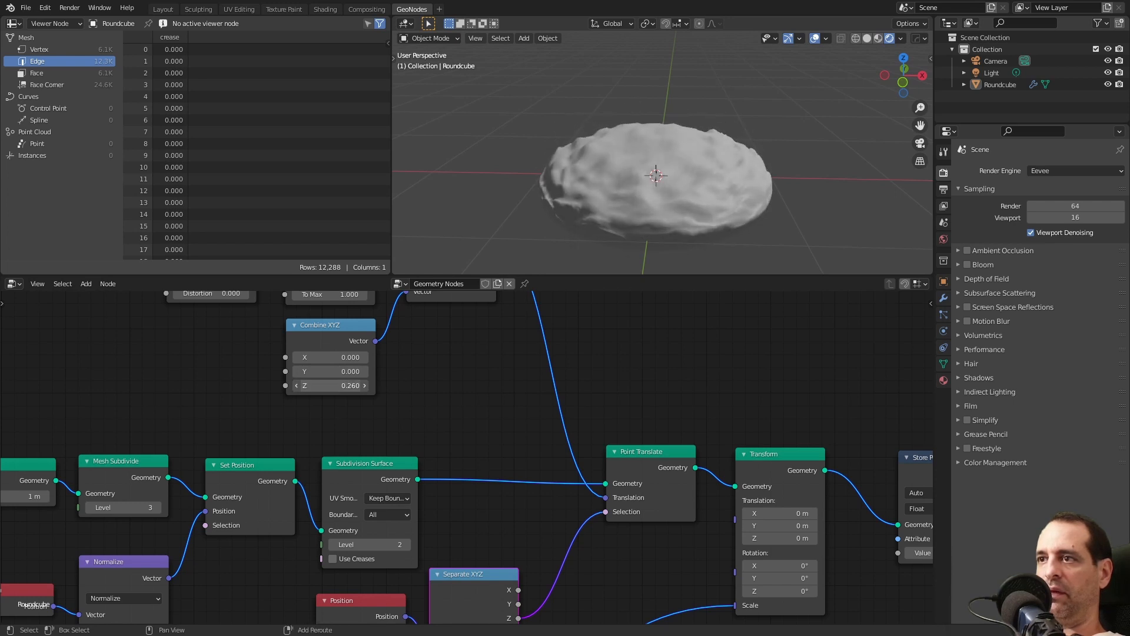
{"action": "middle_click_drag", "start_coordinate": [689, 171], "coordinate": [718, 147]}
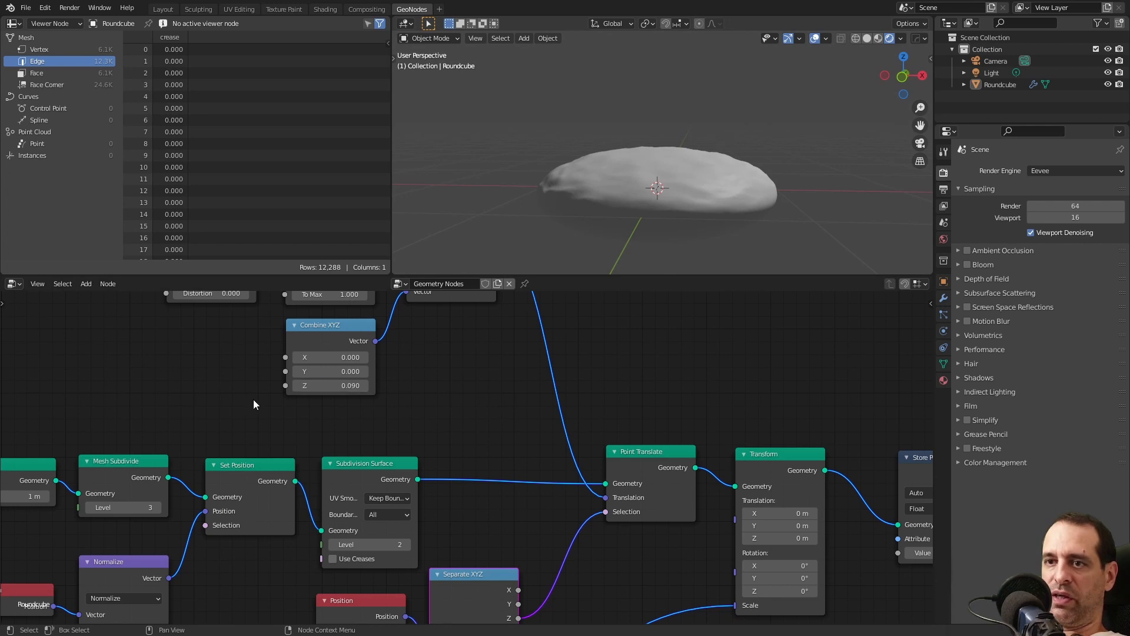
Move the Group Input node up beside the dough nodes and expose the noise Combine XYZ's Z as a new group input
{"action": "scroll", "coordinate": [253, 399], "scroll_direction": "down", "scroll_amount": 3}
{"action": "middle_click_drag", "start_coordinate": [253, 412], "coordinate": [378, 369]}
{"action": "scroll", "coordinate": [365, 383], "scroll_direction": "down", "scroll_amount": 2}
{"action": "middle_click_drag", "start_coordinate": [306, 451], "coordinate": [323, 393]}
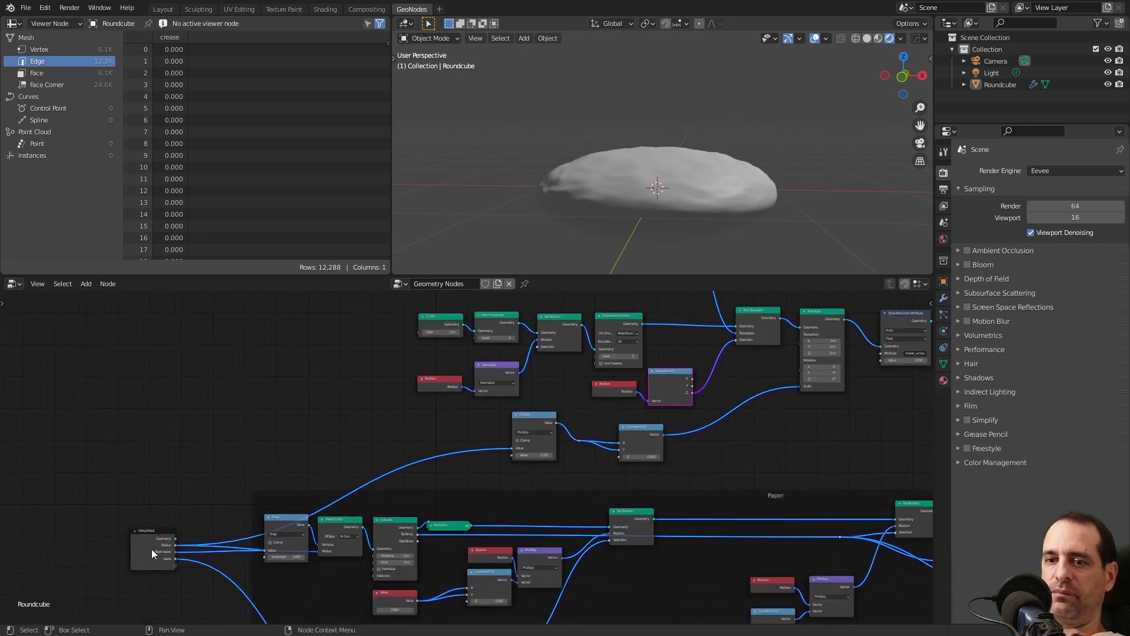
{"action": "left_click_drag", "start_coordinate": [152, 551], "coordinate": [155, 341]}
{"action": "middle_click_drag", "start_coordinate": [333, 323], "coordinate": [360, 459]}
{"action": "scroll", "coordinate": [658, 422], "scroll_direction": "up", "scroll_amount": 2}
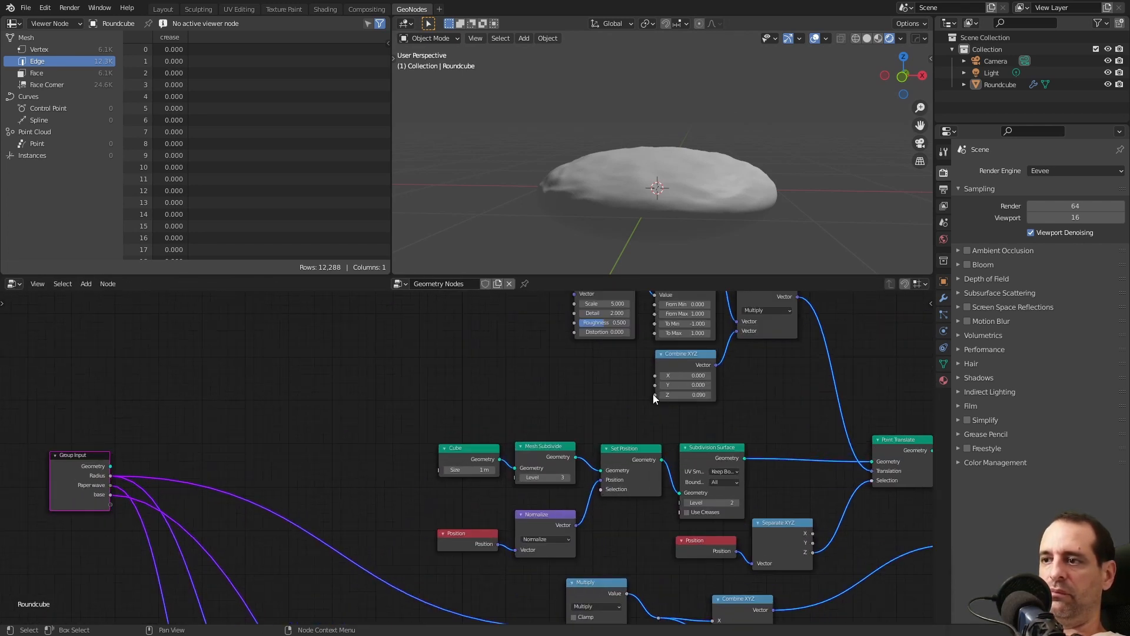
{"action": "left_click_drag", "start_coordinate": [655, 394], "coordinate": [110, 504]}
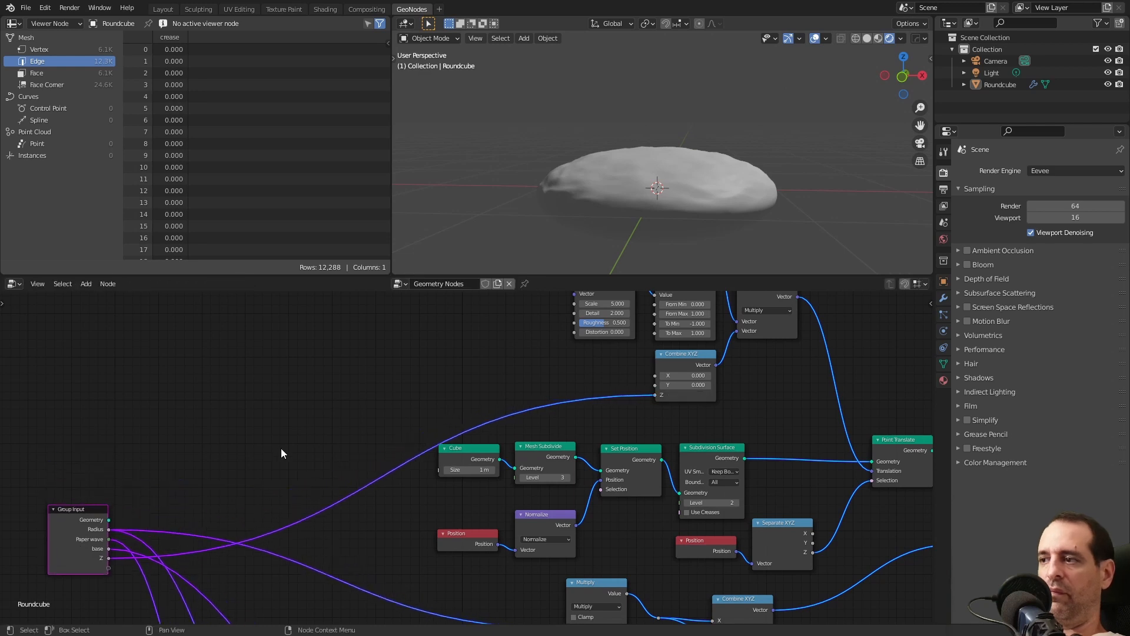
Rename the new Z group input to Dough in the node group's interface settings
{"action": "middle_click_drag", "start_coordinate": [885, 361], "coordinate": [774, 376]}
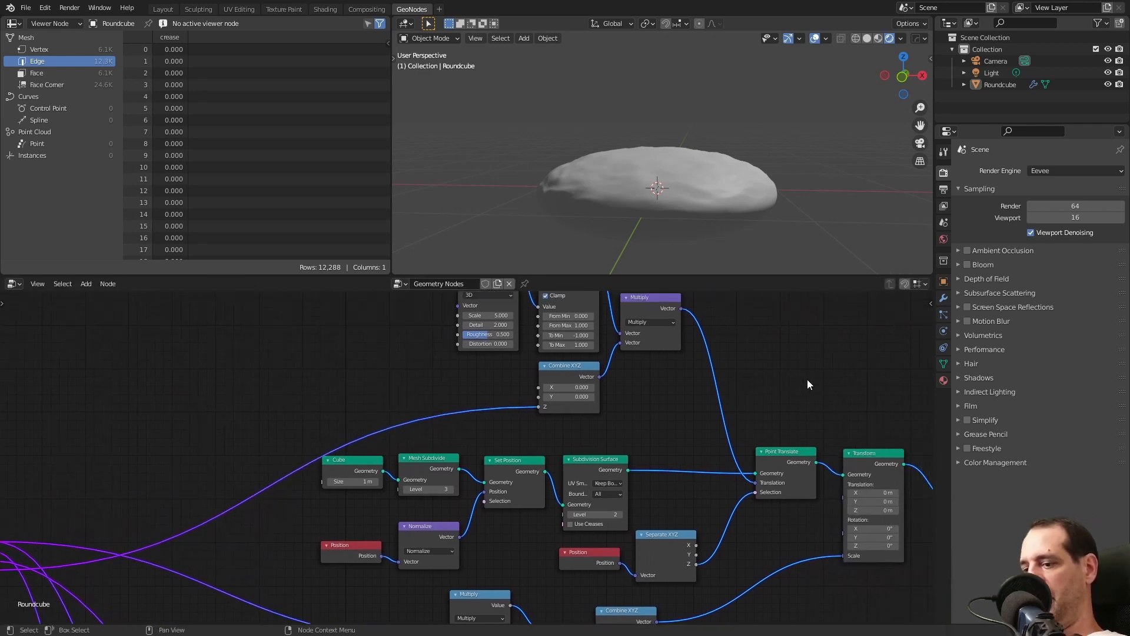
{"action": "key", "text": "n"}
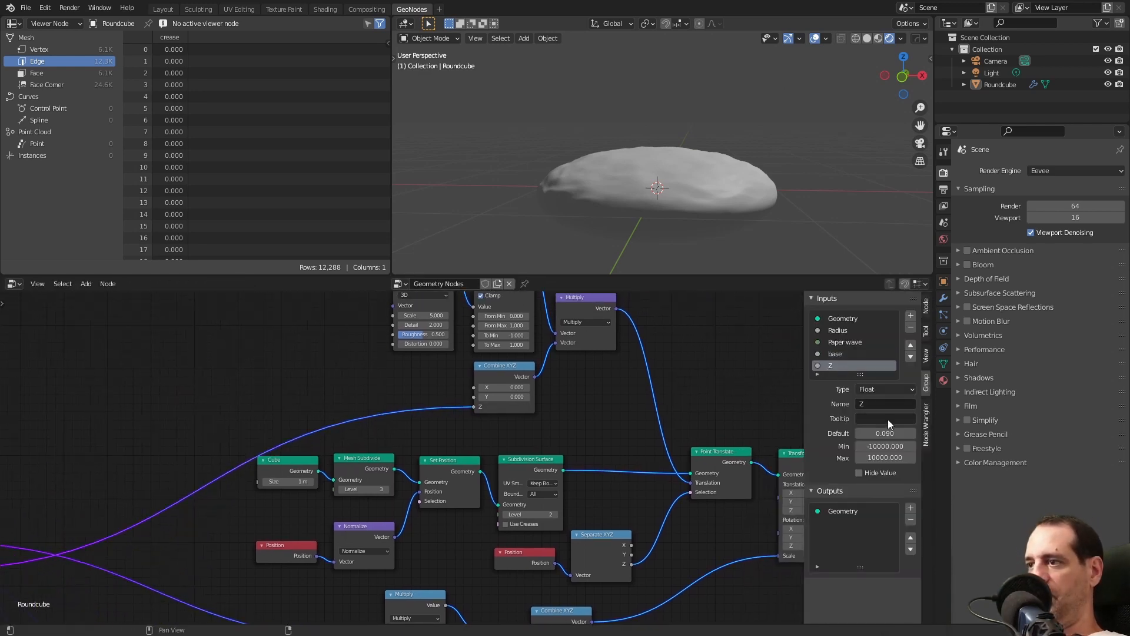
{"action": "type", "text": "Dough"}
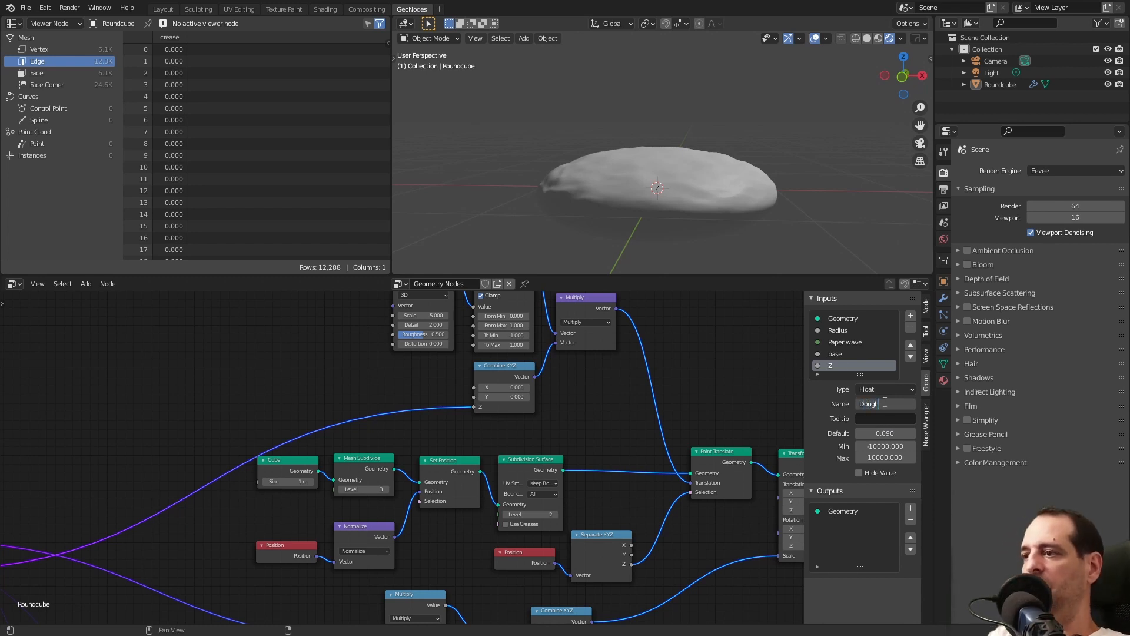
{"action": "key", "text": "Return"}
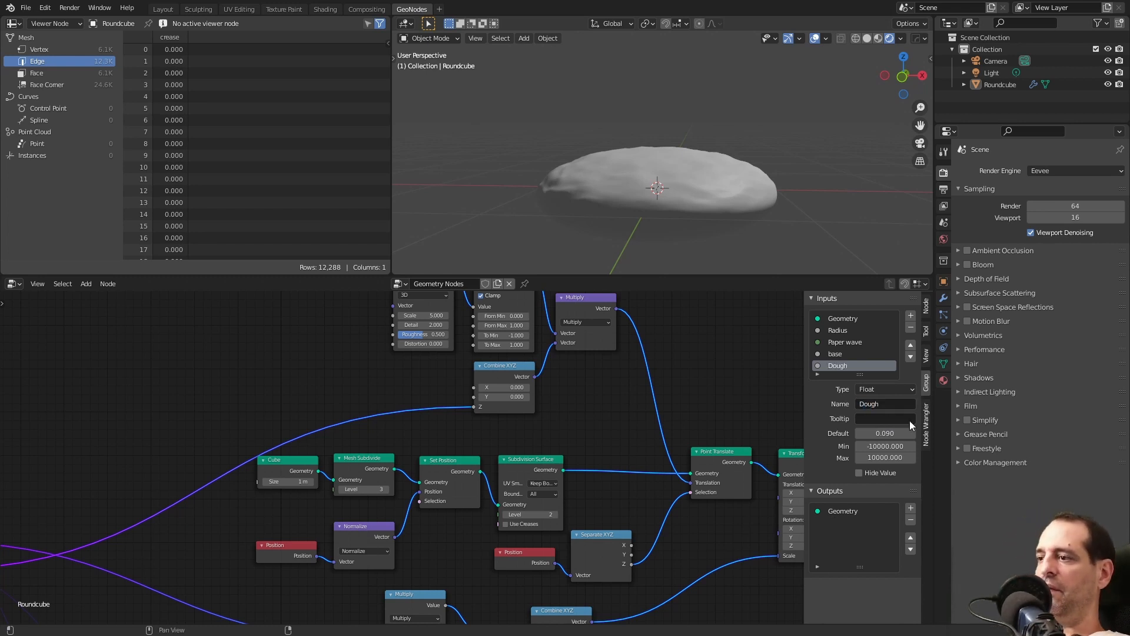
Limit the Dough input to a minimum of 0 and maximum of 1, and set its modifier value to 0.120
{"action": "double_click", "coordinate": [899, 447]}
{"action": "type", "text": "0"}
{"action": "double_click", "coordinate": [890, 458]}
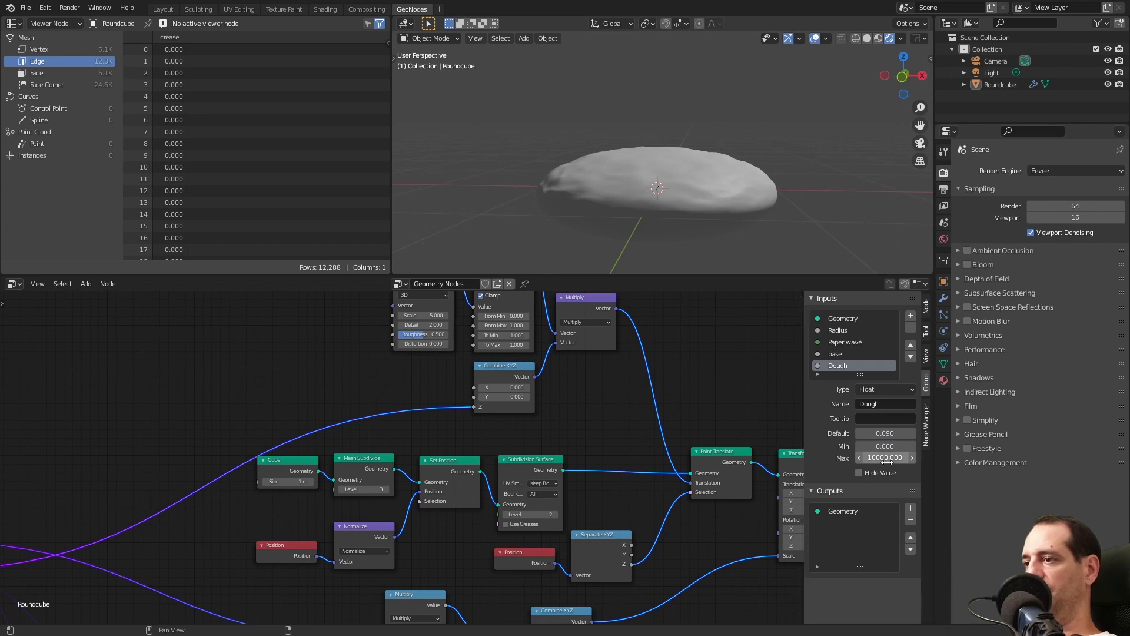
{"action": "type", "text": "1"}
{"action": "left_click", "coordinate": [943, 298]}
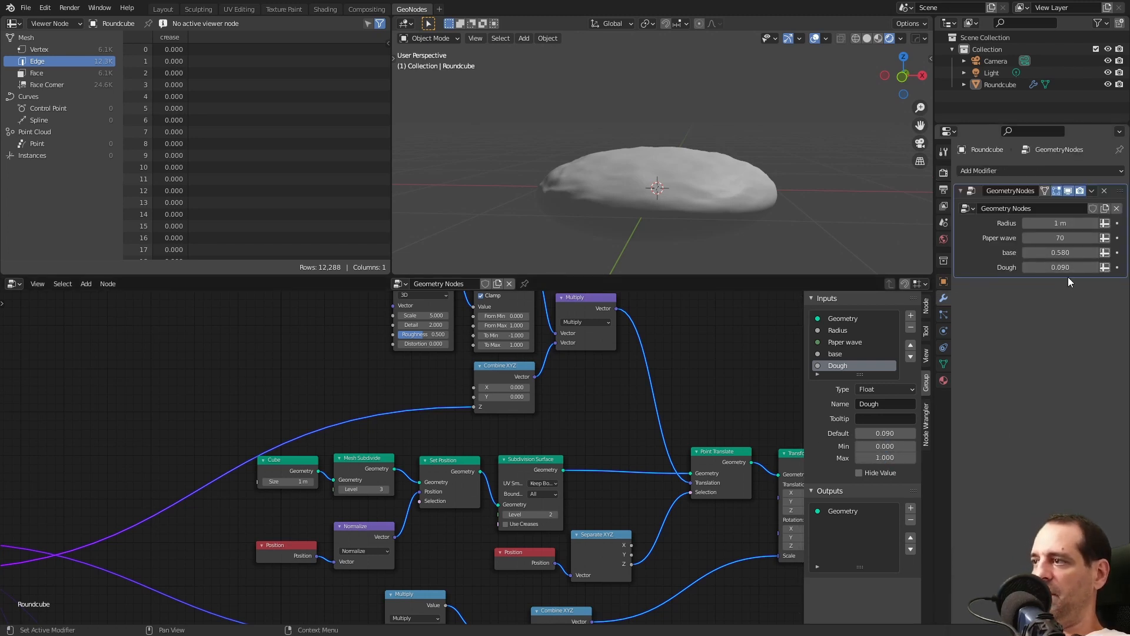
{"action": "left_click_drag", "start_coordinate": [1060, 266], "coordinate": [1060, 266]}
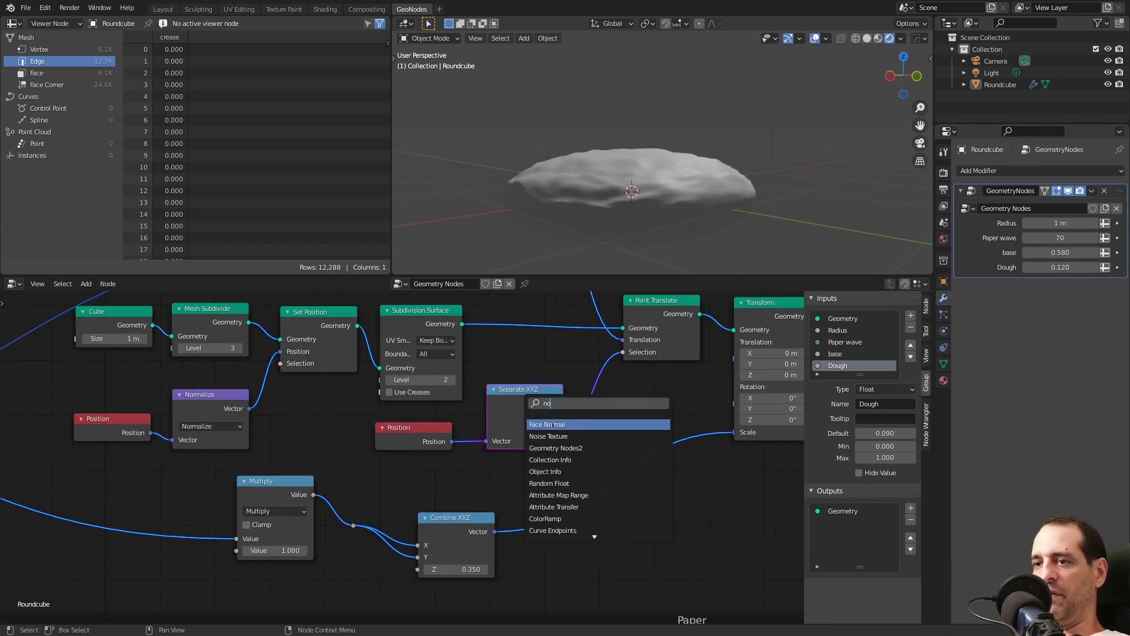
Try a Face Normal node as the Separate XYZ node's vector source, then reconnect the Position node
{"action": "key", "text": "Return"}
{"action": "left_click", "coordinate": [406, 479]}
{"action": "left_click_drag", "start_coordinate": [502, 435], "coordinate": [511, 439]}
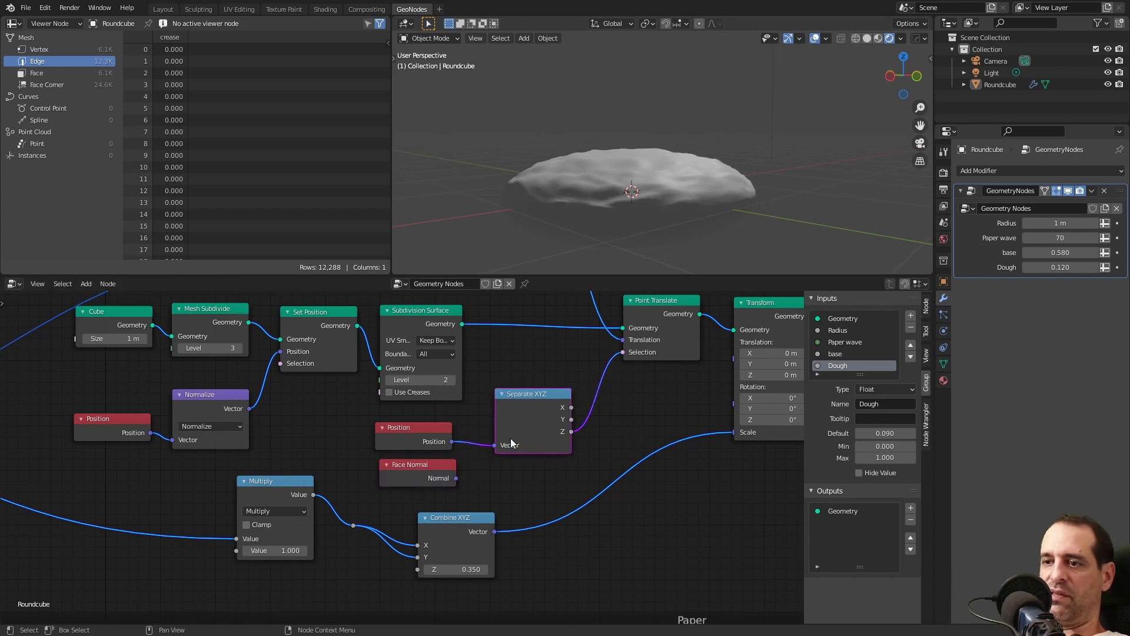
{"action": "left_click_drag", "start_coordinate": [430, 470], "coordinate": [495, 446]}
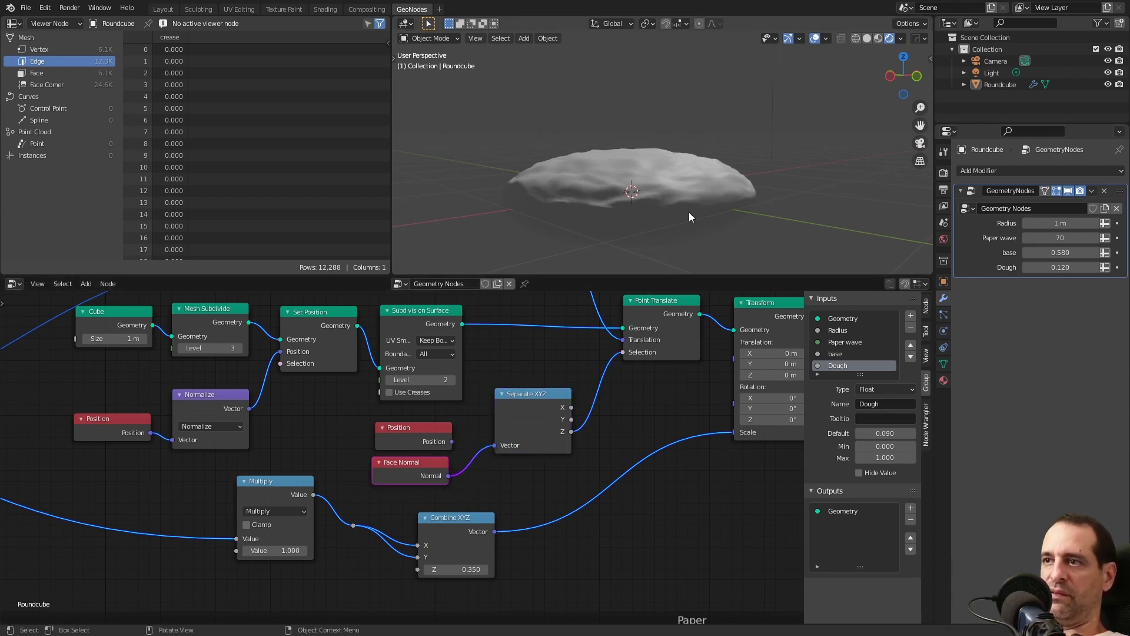
{"action": "mouse_move", "coordinate": [688, 212]}
{"action": "middle_mouse_down"}
{"action": "mouse_move", "coordinate": [677, 164]}
{"action": "mouse_move", "coordinate": [668, 206]}
{"action": "middle_mouse_up"}
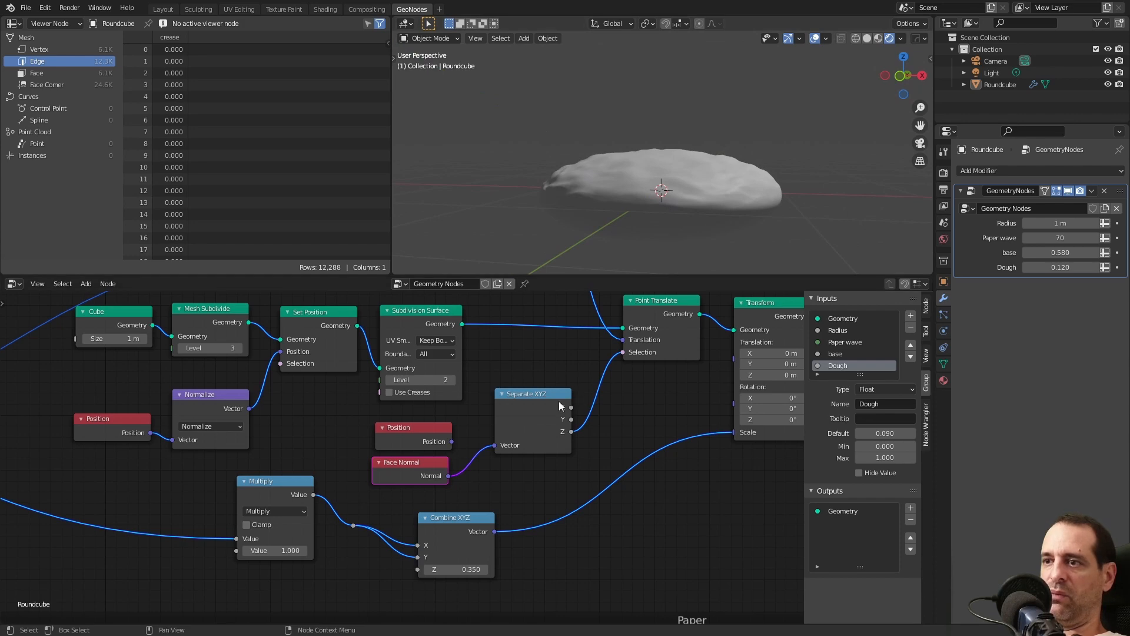
{"action": "left_click_drag", "start_coordinate": [451, 442], "coordinate": [502, 444]}
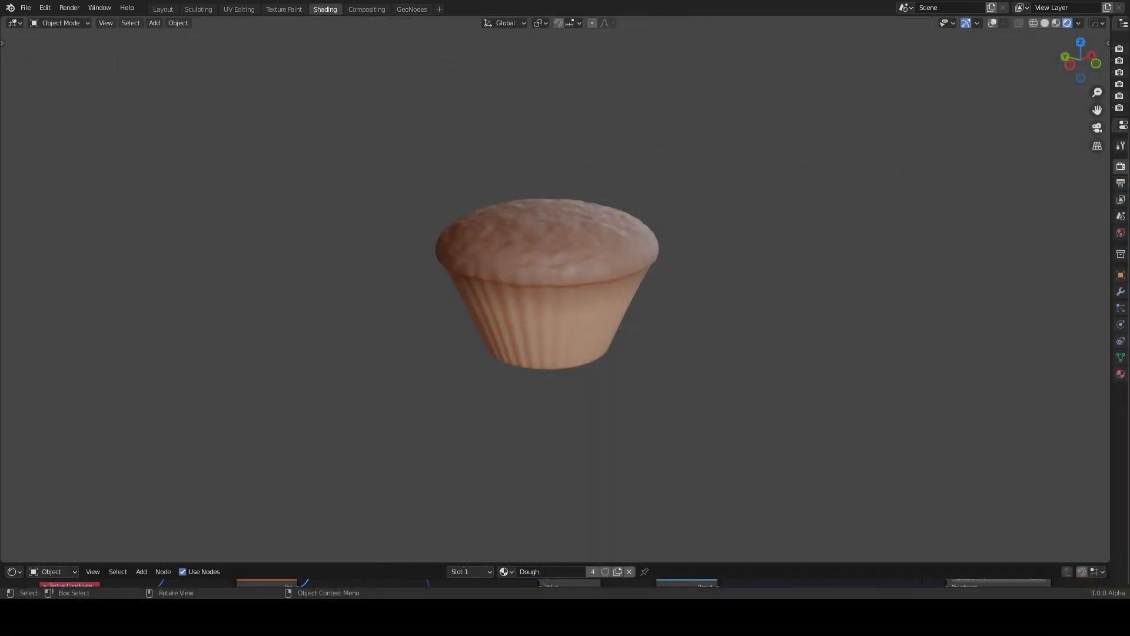
{"action": "middle_click_drag", "start_coordinate": [709, 369], "coordinate": [571, 354]}
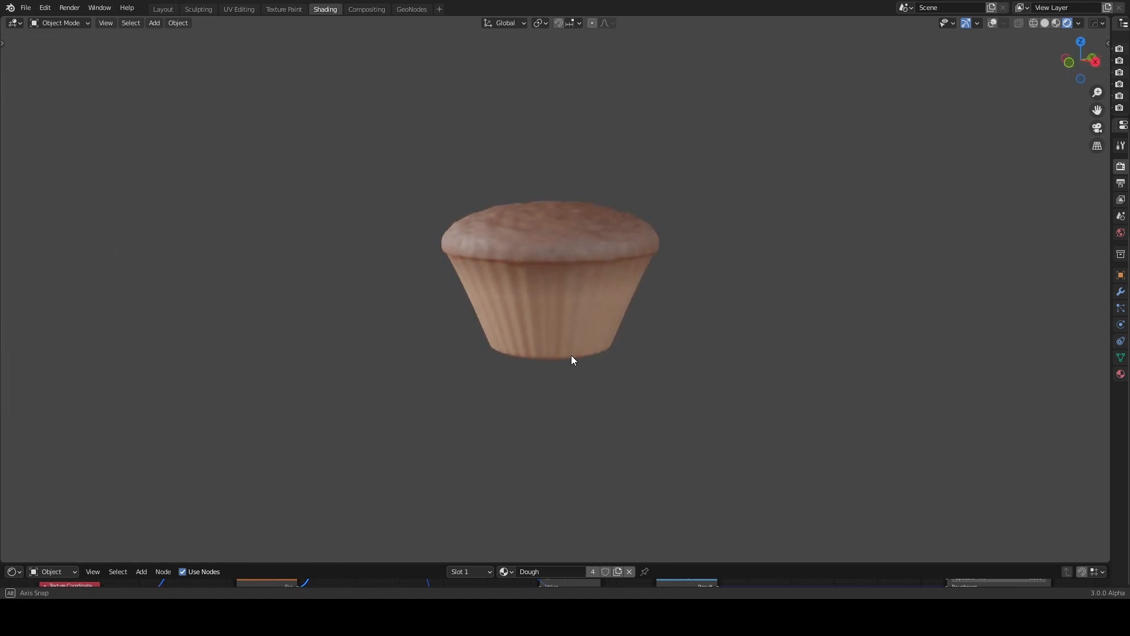
Examine the rendered cupcake from several angles, comparing it with viewport overlays shown and hidden
{"action": "left_click", "coordinate": [992, 23]}
{"action": "middle_click_drag", "start_coordinate": [811, 215], "coordinate": [948, 202]}
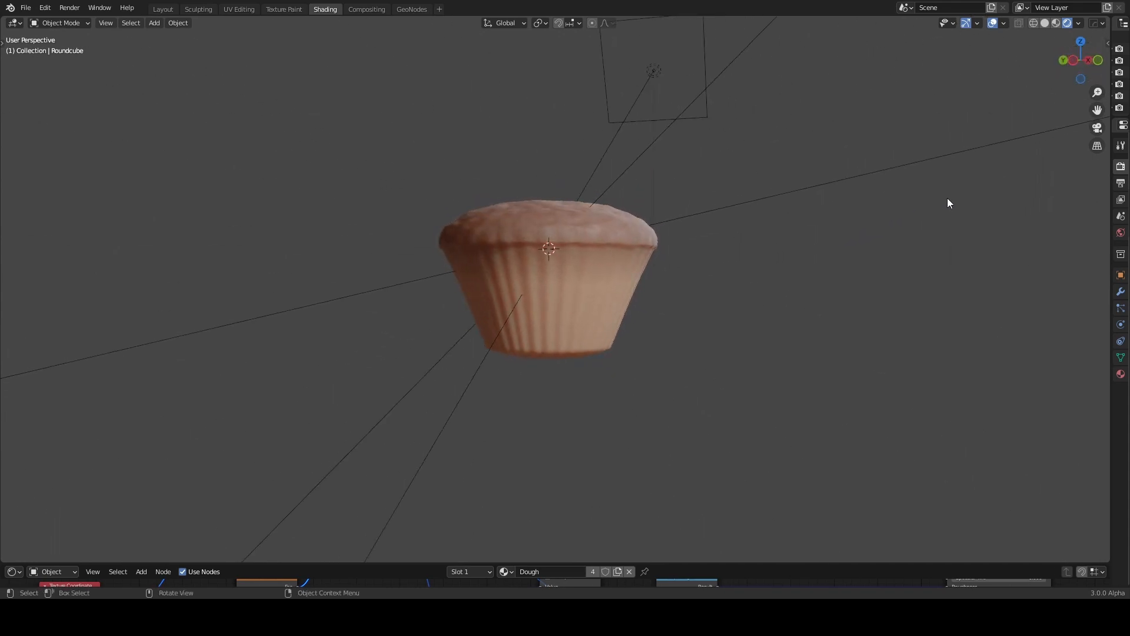
{"action": "left_click", "coordinate": [992, 23]}
{"action": "middle_click_drag", "start_coordinate": [783, 218], "coordinate": [596, 272]}
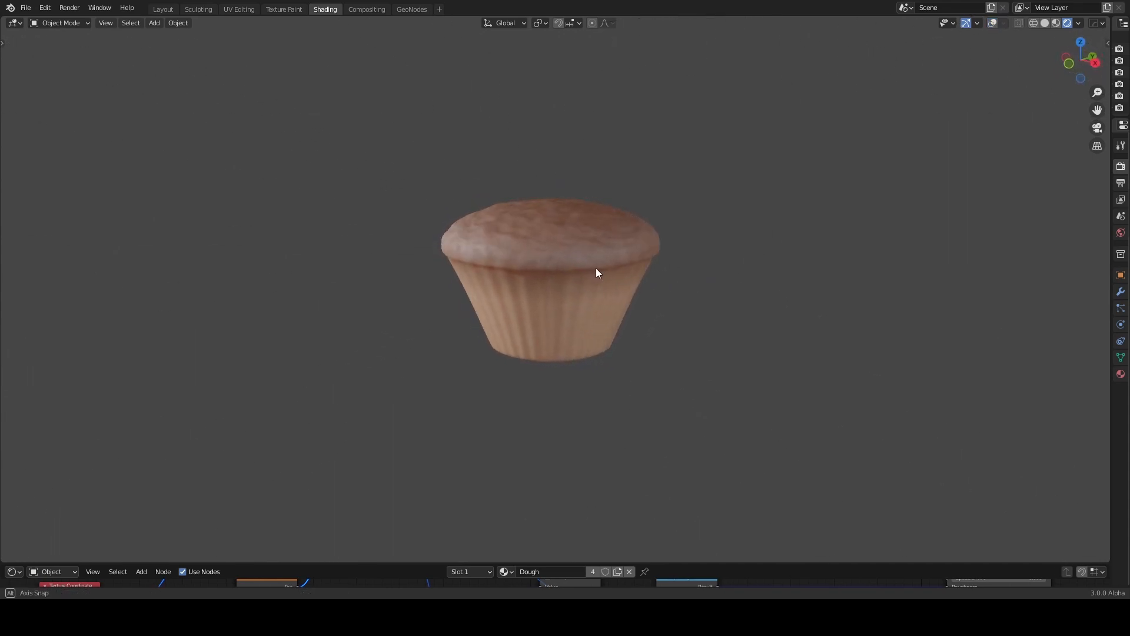
{"action": "mouse_move", "coordinate": [772, 310]}
{"action": "middle_mouse_down"}
{"action": "mouse_move", "coordinate": [600, 308]}
{"action": "mouse_move", "coordinate": [734, 305]}
{"action": "mouse_move", "coordinate": [611, 302]}
{"action": "mouse_move", "coordinate": [406, 313]}
{"action": "middle_mouse_up"}
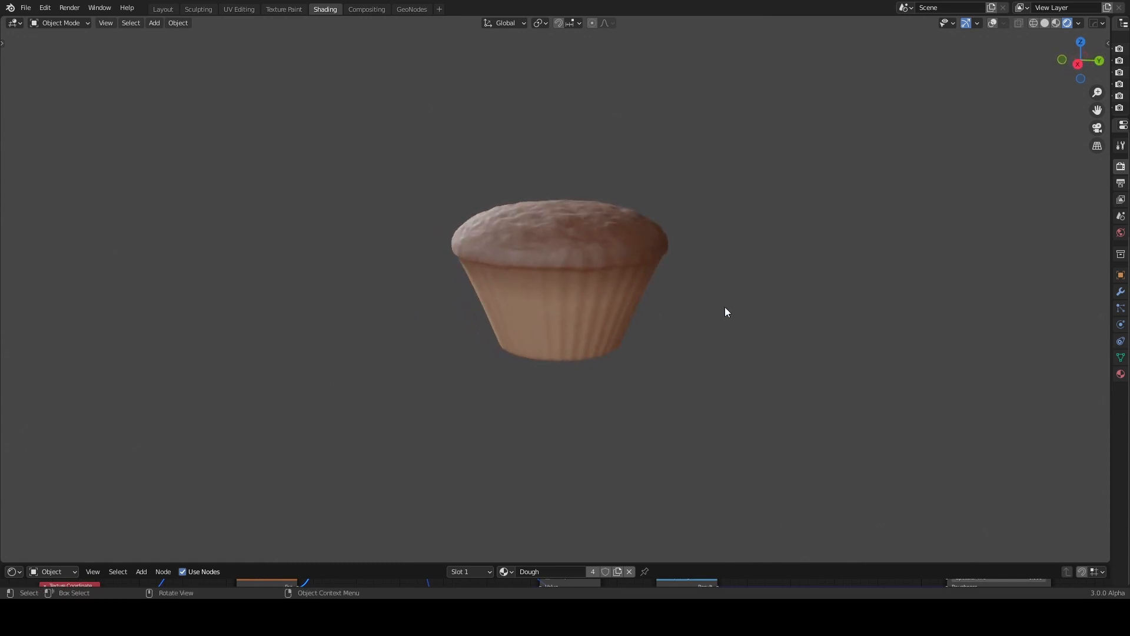
{"action": "middle_click_drag", "start_coordinate": [725, 312], "coordinate": [837, 322]}
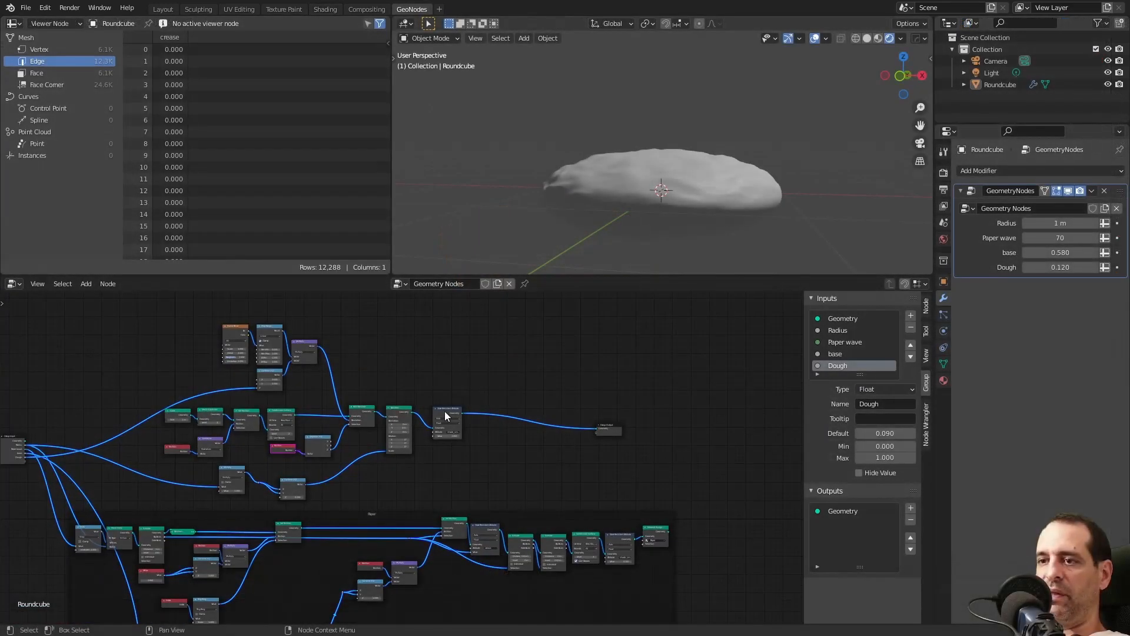
Move the dough's Store Persistent Attribute node and the Group Output node farther from the Transform node to free up space
{"action": "left_click_drag", "start_coordinate": [444, 410], "coordinate": [555, 412]}
{"action": "scroll", "coordinate": [530, 400], "scroll_direction": "down", "scroll_amount": 2}
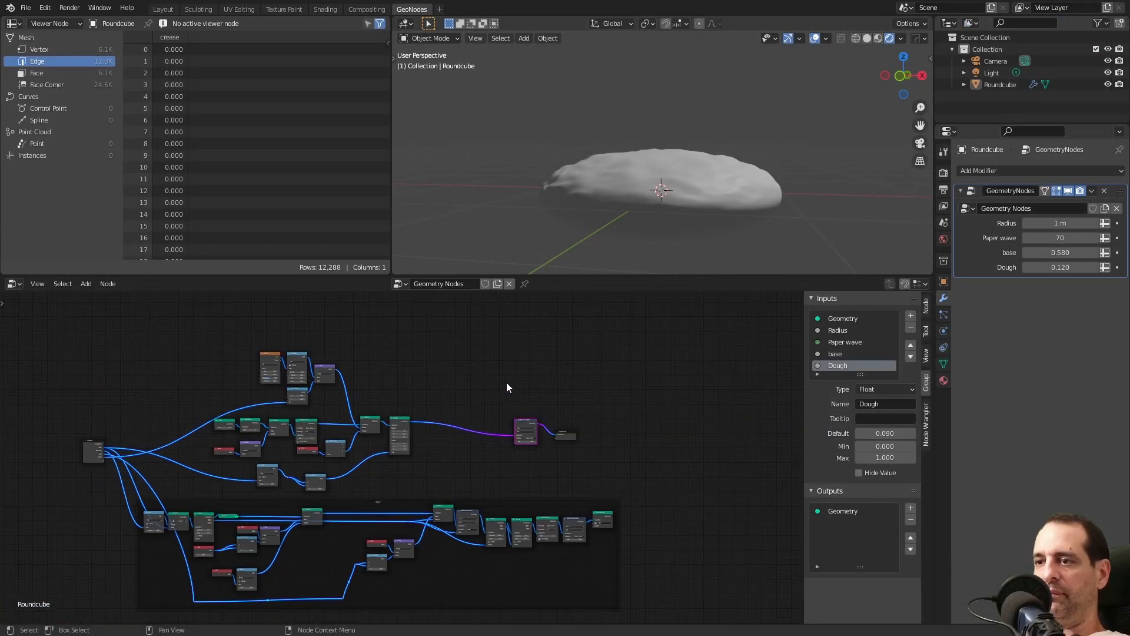
{"action": "left_click_drag", "start_coordinate": [506, 383], "coordinate": [632, 467]}
{"action": "left_click_drag", "start_coordinate": [529, 422], "coordinate": [609, 424]}
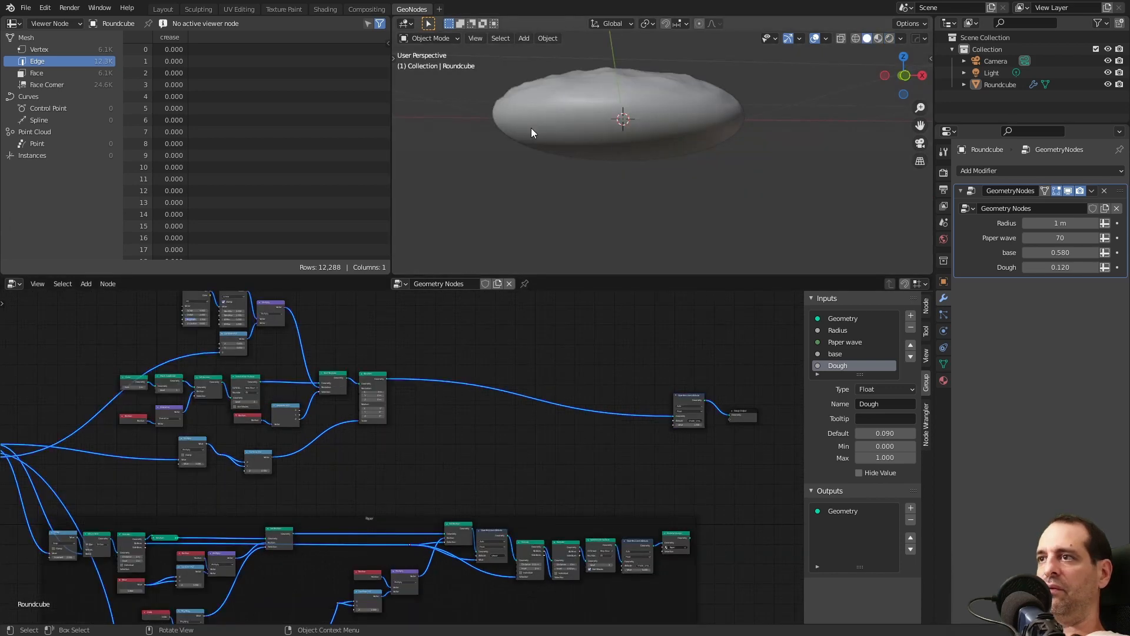
Add Position and Separate XYZ nodes in the empty area above the Transform node and link Position to the Vector input
{"action": "middle_click_drag", "start_coordinate": [530, 128], "coordinate": [539, 133]}
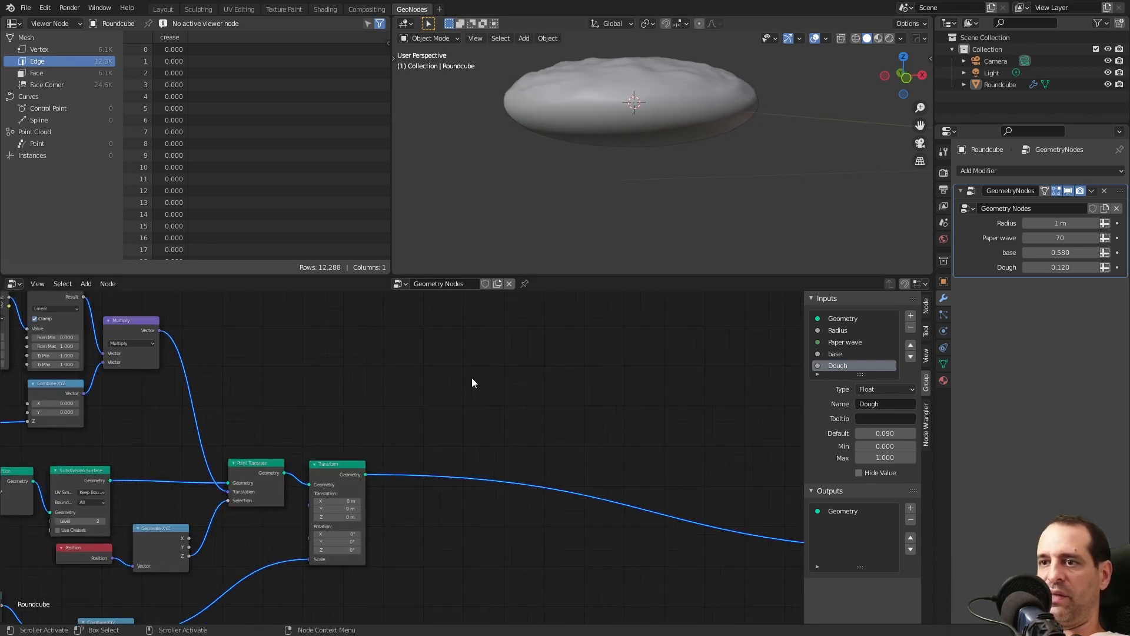
{"action": "right_click", "coordinate": [518, 372]}
{"action": "key", "text": "Escape"}
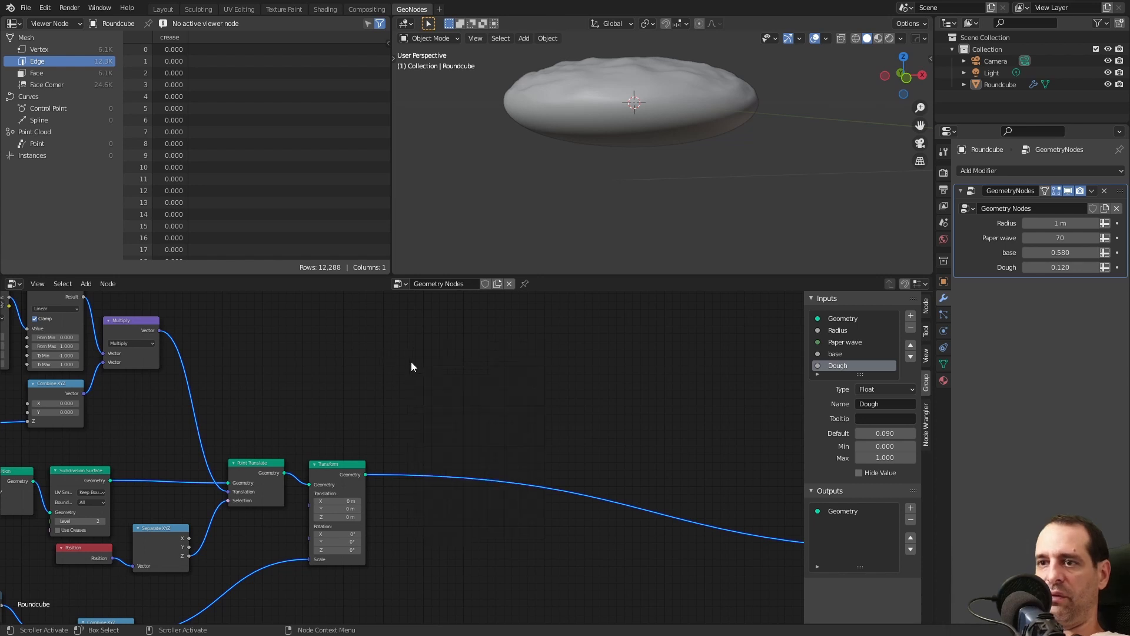
{"action": "key", "text": "shift+a"}
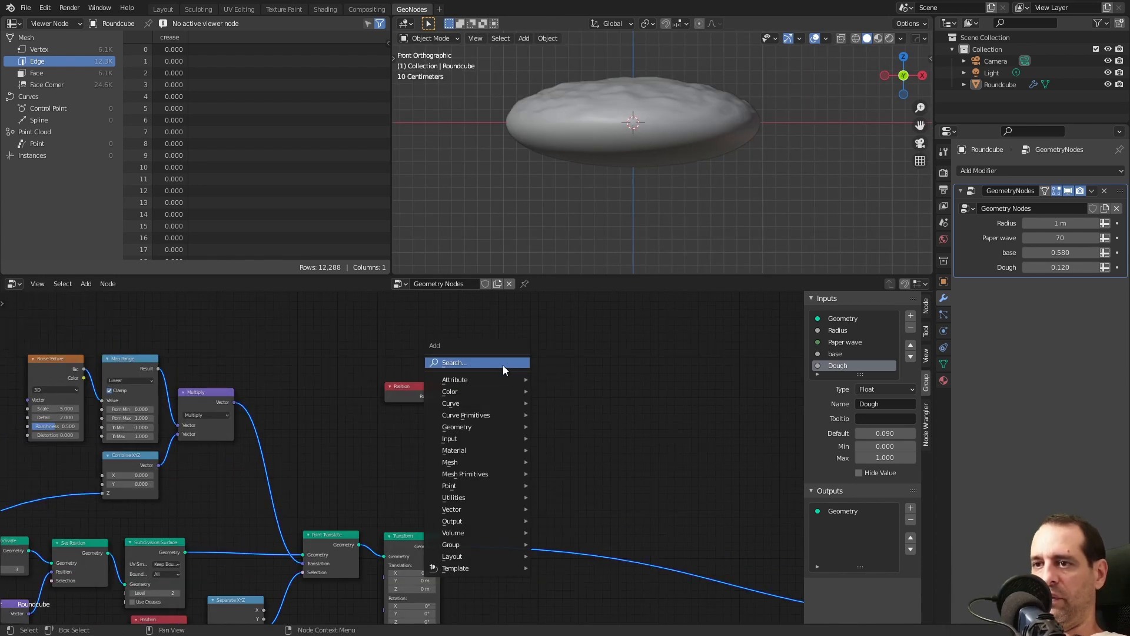
{"action": "left_click", "coordinate": [503, 363]}
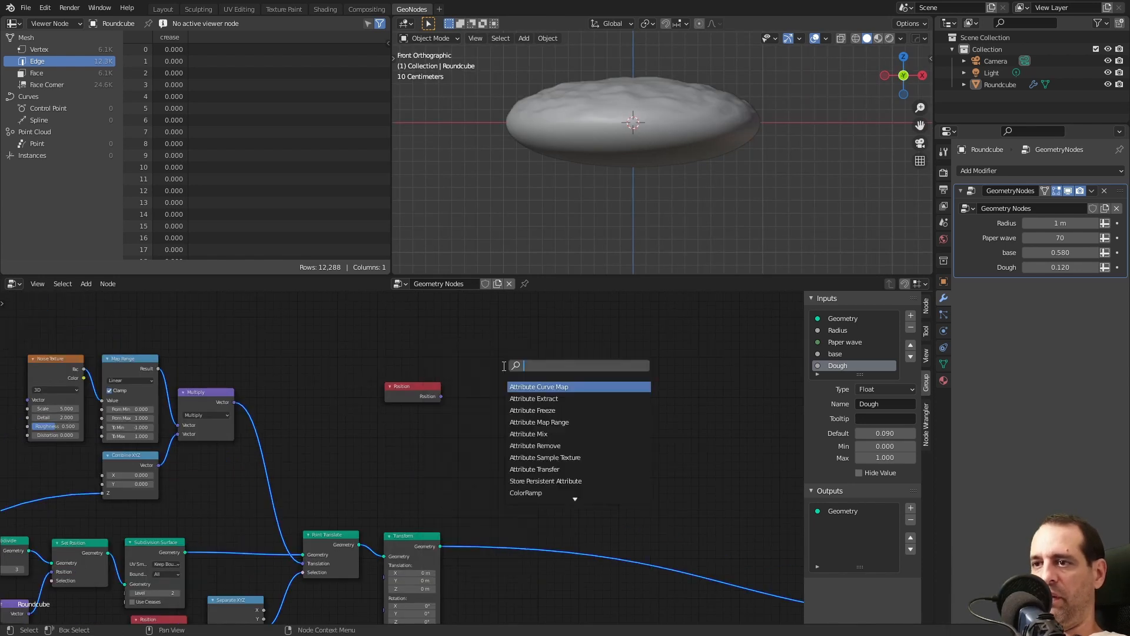
{"action": "type", "text": "se"}
{"action": "left_click", "coordinate": [548, 410]}
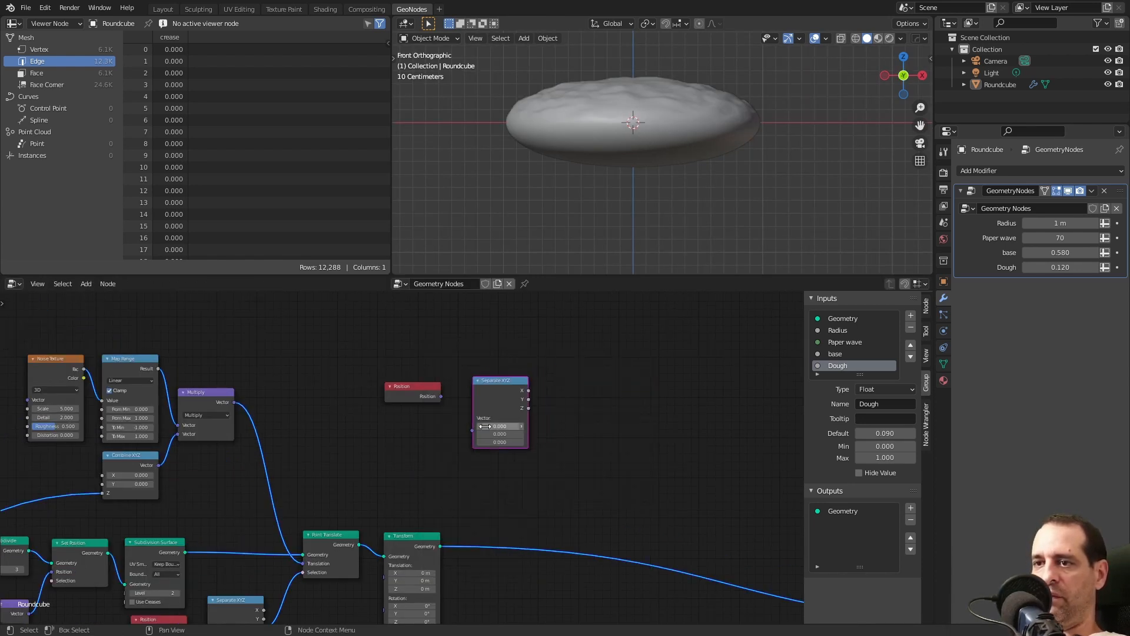
{"action": "left_click", "coordinate": [512, 406]}
{"action": "scroll", "coordinate": [403, 456], "scroll_direction": "up", "scroll_amount": 2}
{"action": "left_click_drag", "start_coordinate": [455, 373], "coordinate": [479, 376]}
{"action": "middle_click_drag", "start_coordinate": [657, 190], "coordinate": [660, 193], "text": "shift"}
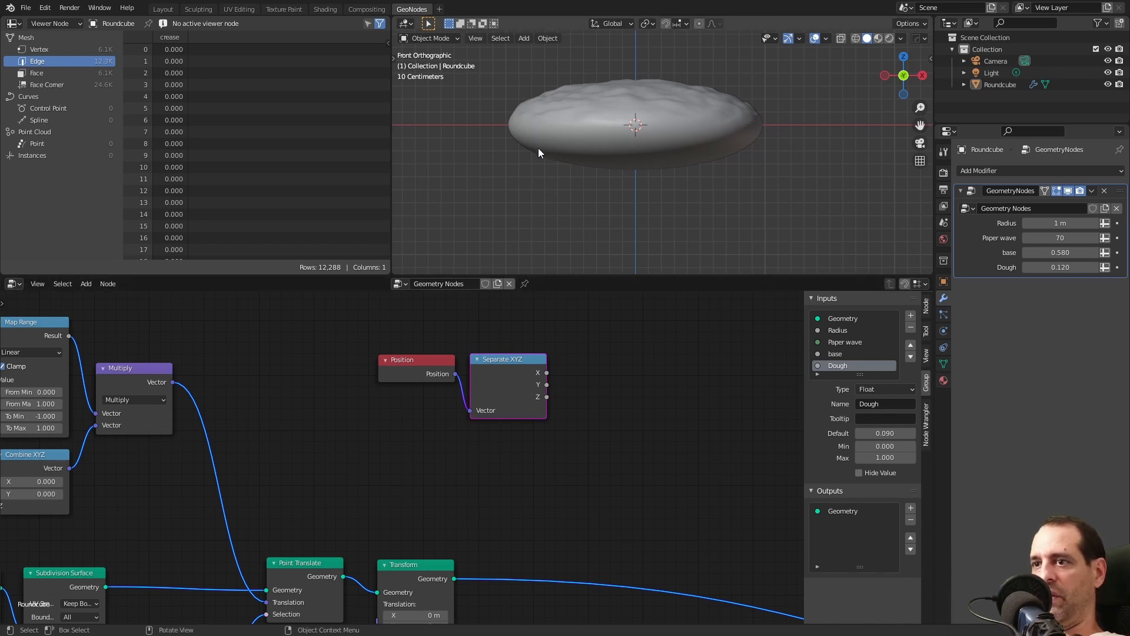
{"action": "left_click_drag", "start_coordinate": [369, 334], "coordinate": [485, 404]}
{"action": "left_click_drag", "start_coordinate": [510, 386], "coordinate": [487, 386]}
Add a Map Range node beside the new Separate XYZ node and connect the Z output to its Value input
{"action": "left_click", "coordinate": [612, 386]}
{"action": "key", "text": "shift+a"}
{"action": "left_click", "coordinate": [609, 372]}
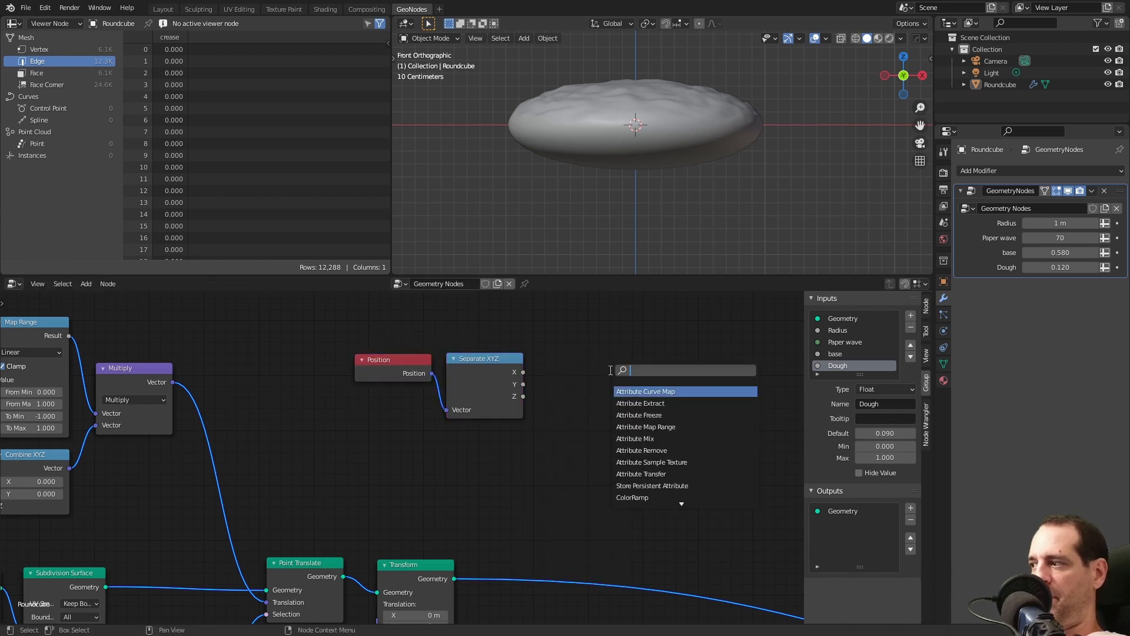
{"action": "type", "text": "map"}
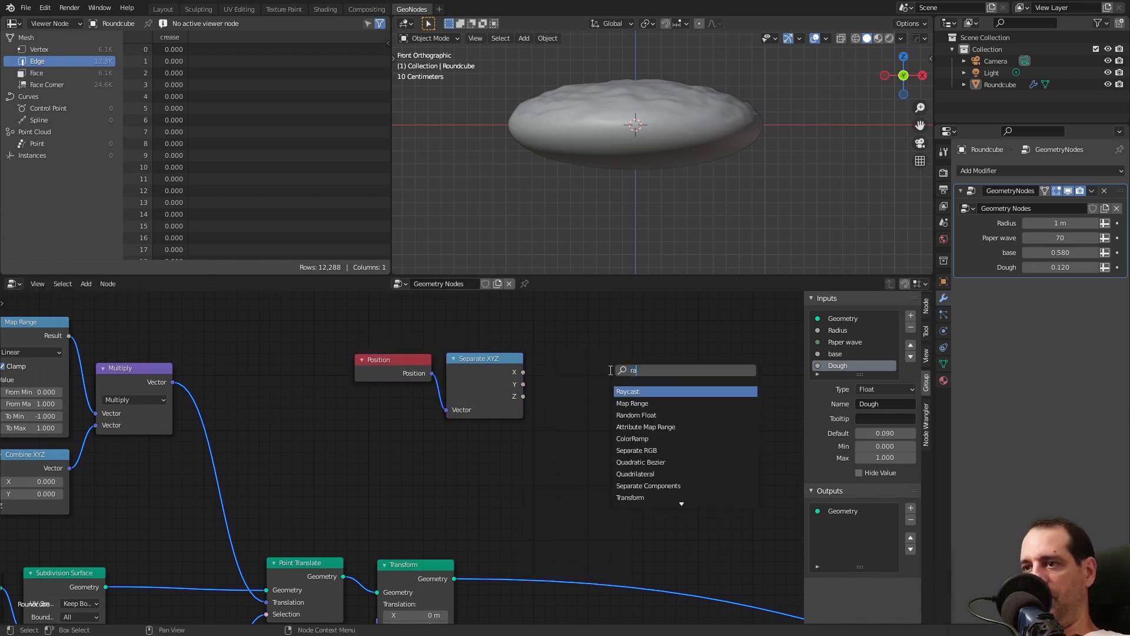
{"action": "key", "text": "Return"}
{"action": "left_click", "coordinate": [573, 380]}
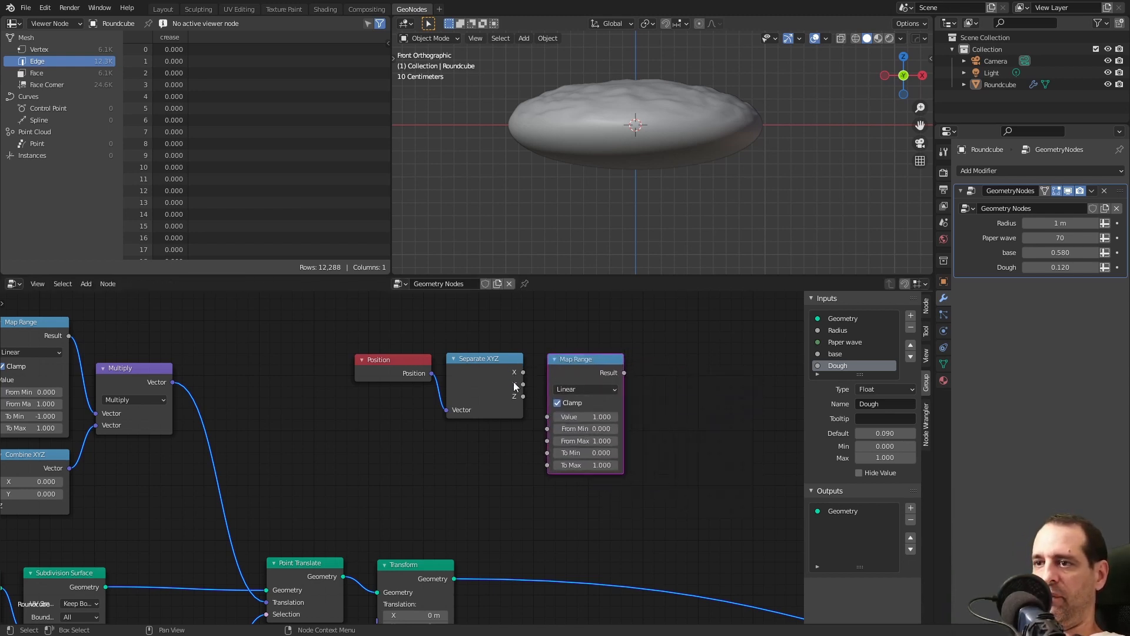
{"action": "left_click_drag", "start_coordinate": [522, 396], "coordinate": [545, 356]}
{"action": "left_click_drag", "start_coordinate": [549, 416], "coordinate": [549, 416]}
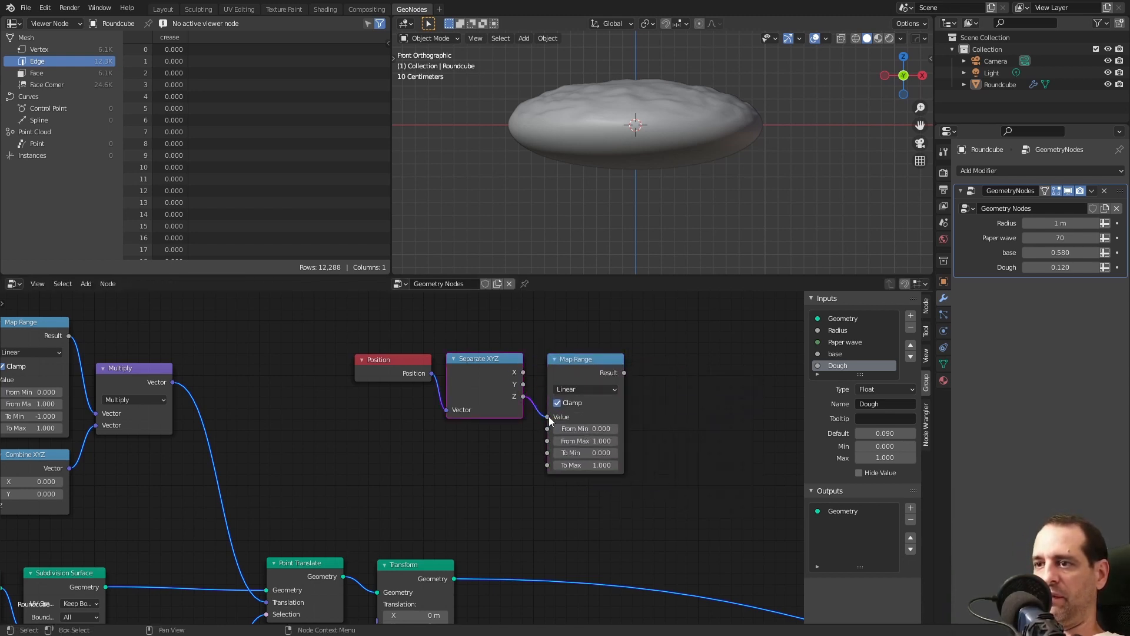
{"action": "middle_click_drag", "start_coordinate": [542, 441], "coordinate": [445, 433]}
{"action": "left_click_drag", "start_coordinate": [479, 368], "coordinate": [490, 368]}
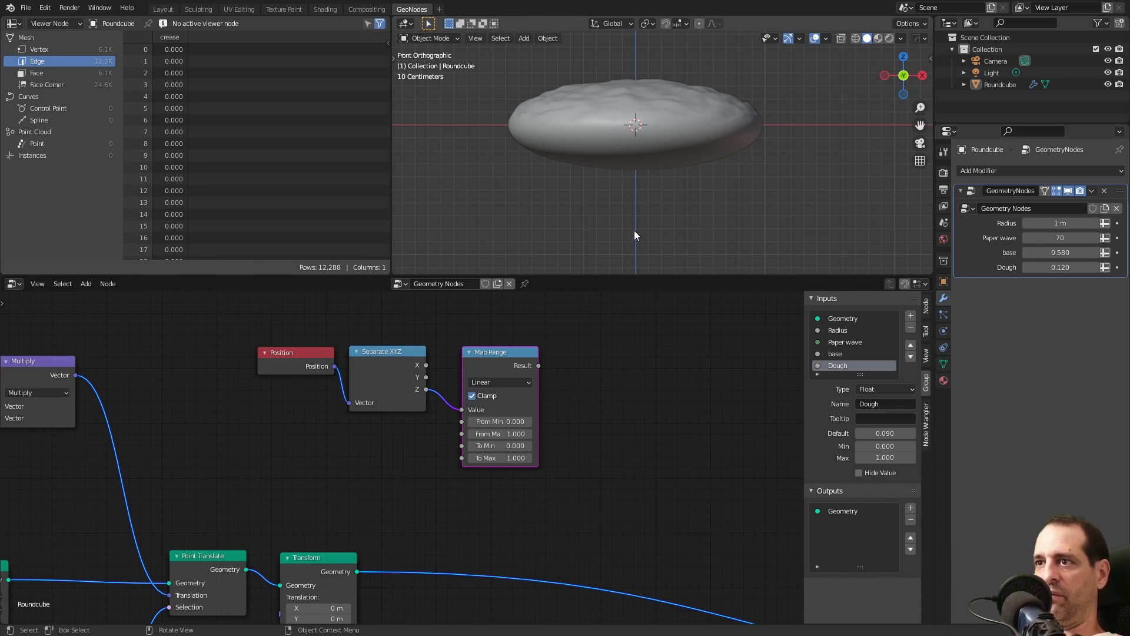
Move Group Output farther out and insert a Join Geometry node between it and the dough's Store Persistent Attribute node
{"action": "scroll", "coordinate": [634, 234], "scroll_direction": "down", "scroll_amount": 1}
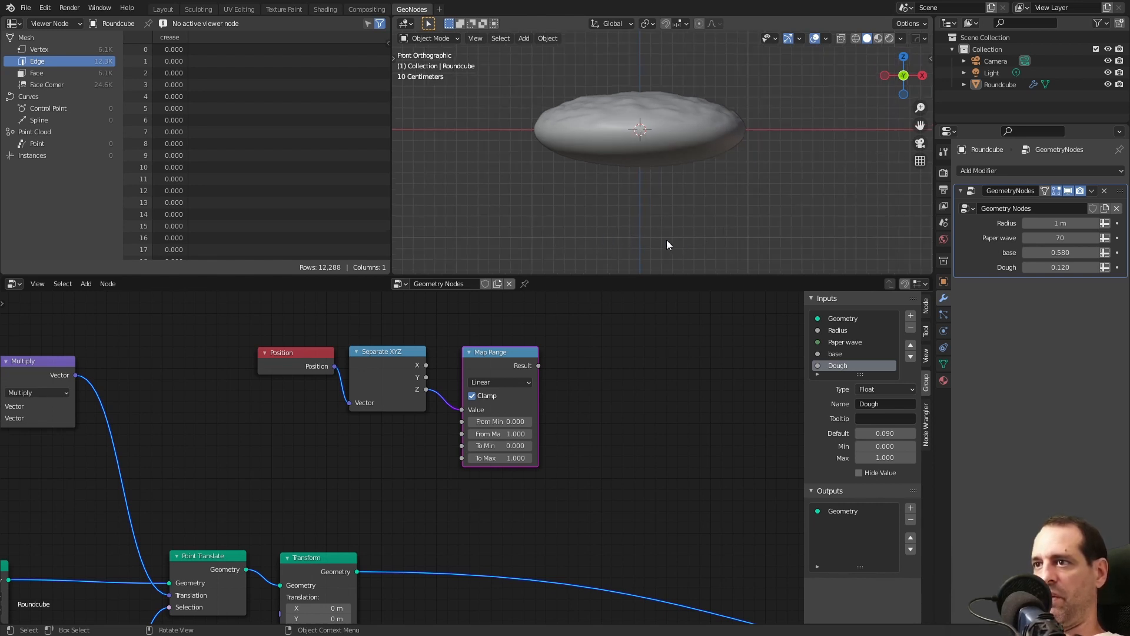
{"action": "middle_click_drag", "start_coordinate": [594, 49], "coordinate": [598, 91], "text": "shift"}
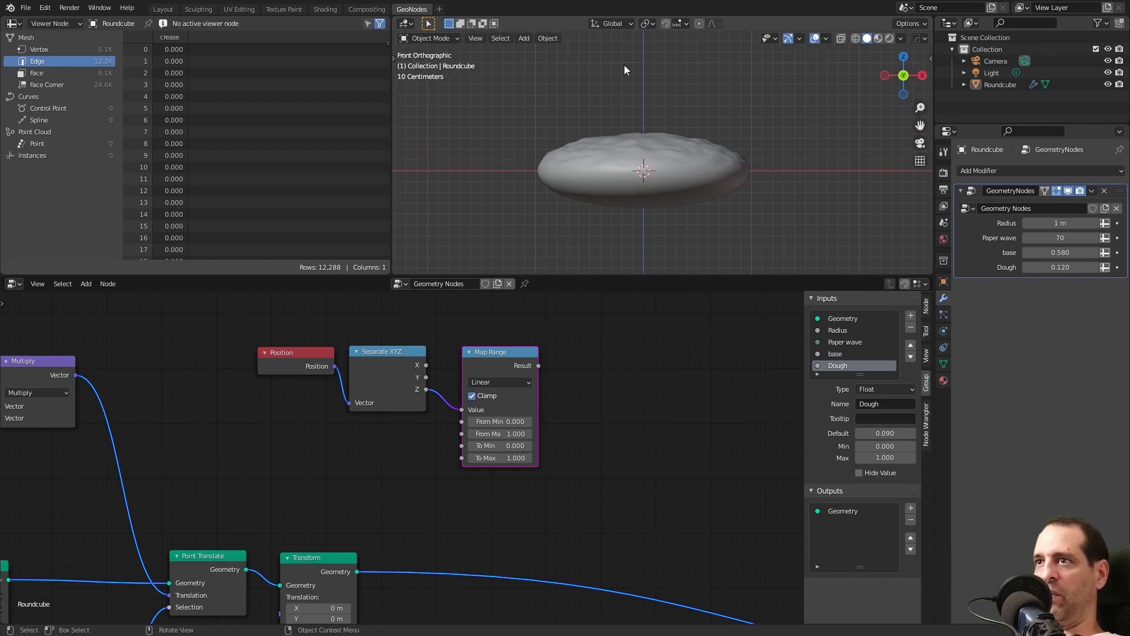
{"action": "middle_click_drag", "start_coordinate": [690, 167], "coordinate": [685, 127], "text": "shift"}
{"action": "scroll", "coordinate": [684, 127], "scroll_direction": "up", "scroll_amount": 1}
{"action": "scroll", "coordinate": [617, 449], "scroll_direction": "down", "scroll_amount": 10}
{"action": "middle_click_drag", "start_coordinate": [618, 483], "coordinate": [483, 429]}
{"action": "scroll", "coordinate": [530, 433], "scroll_direction": "down", "scroll_amount": 2}
{"action": "scroll", "coordinate": [553, 433], "scroll_direction": "up", "scroll_amount": 2}
{"action": "left_click_drag", "start_coordinate": [602, 372], "coordinate": [689, 393]}
{"action": "scroll", "coordinate": [624, 420], "scroll_direction": "up", "scroll_amount": 6}
{"action": "middle_click_drag", "start_coordinate": [748, 380], "coordinate": [600, 424]}
{"action": "key", "text": "shift+a"}
{"action": "left_click", "coordinate": [601, 418]}
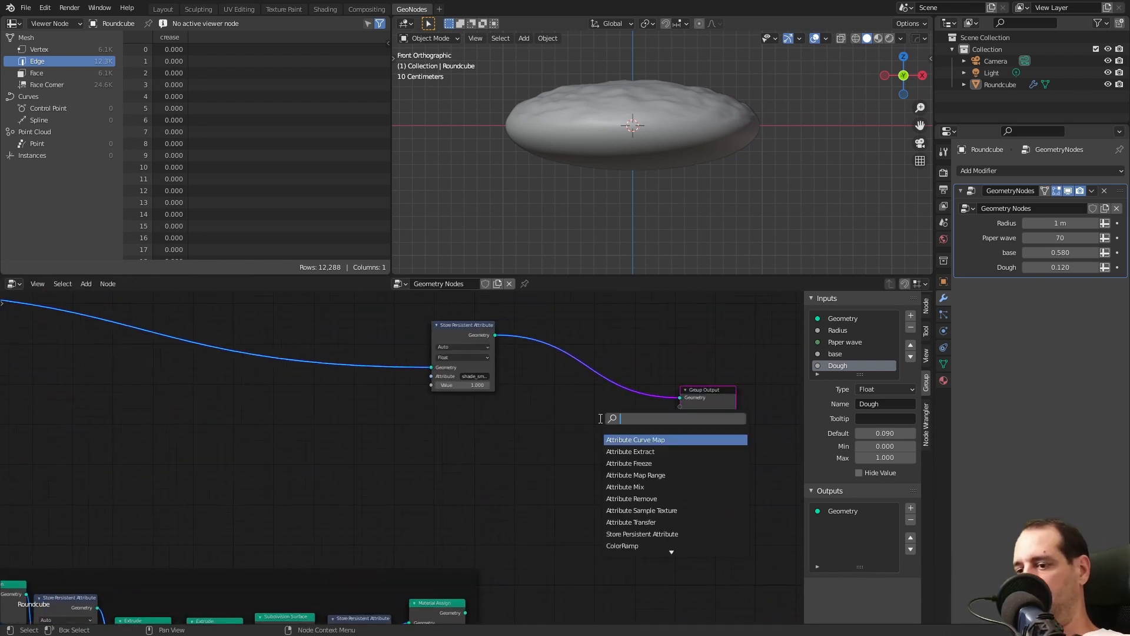
{"action": "type", "text": "joi"}
{"action": "key", "text": "Return"}
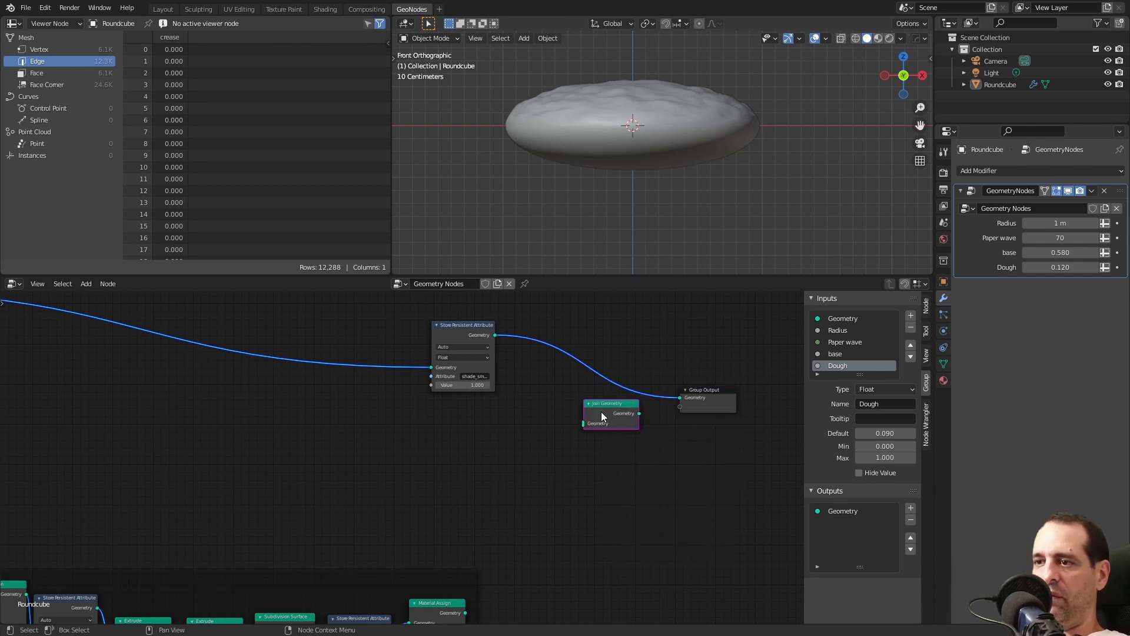
{"action": "left_click", "coordinate": [611, 376]}
Connect the Material Assign output of the paper frame to the Join Geometry node
{"action": "scroll", "coordinate": [568, 522], "scroll_direction": "down", "scroll_amount": 2}
{"action": "middle_click_drag", "start_coordinate": [588, 535], "coordinate": [557, 445]}
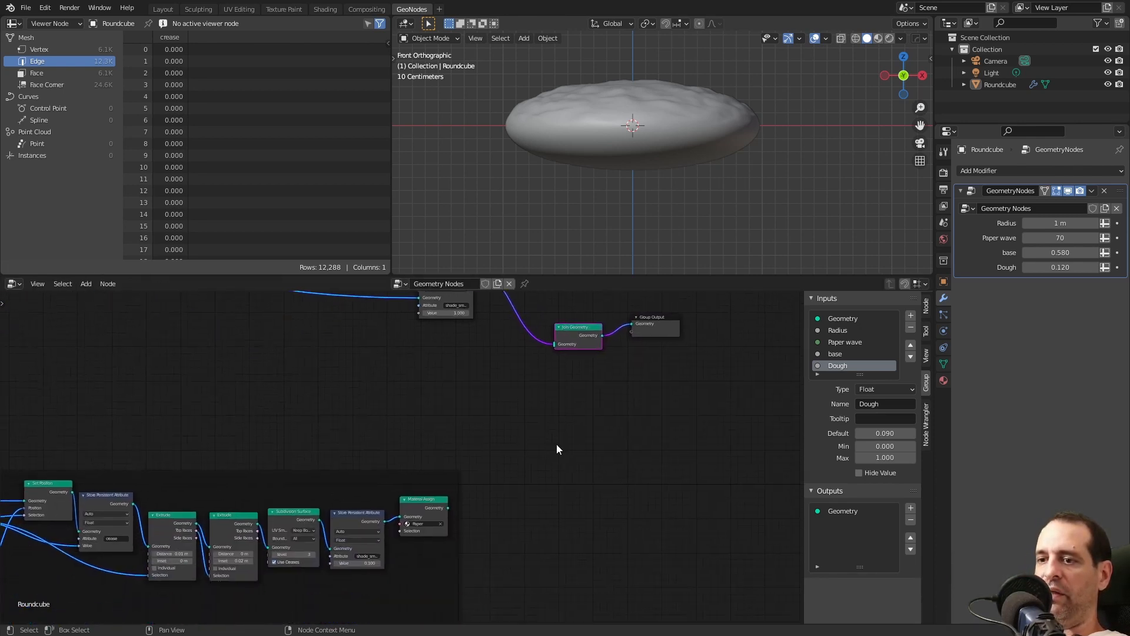
{"action": "scroll", "coordinate": [482, 500], "scroll_direction": "down", "scroll_amount": 1}
{"action": "left_click_drag", "start_coordinate": [444, 504], "coordinate": [543, 353]}
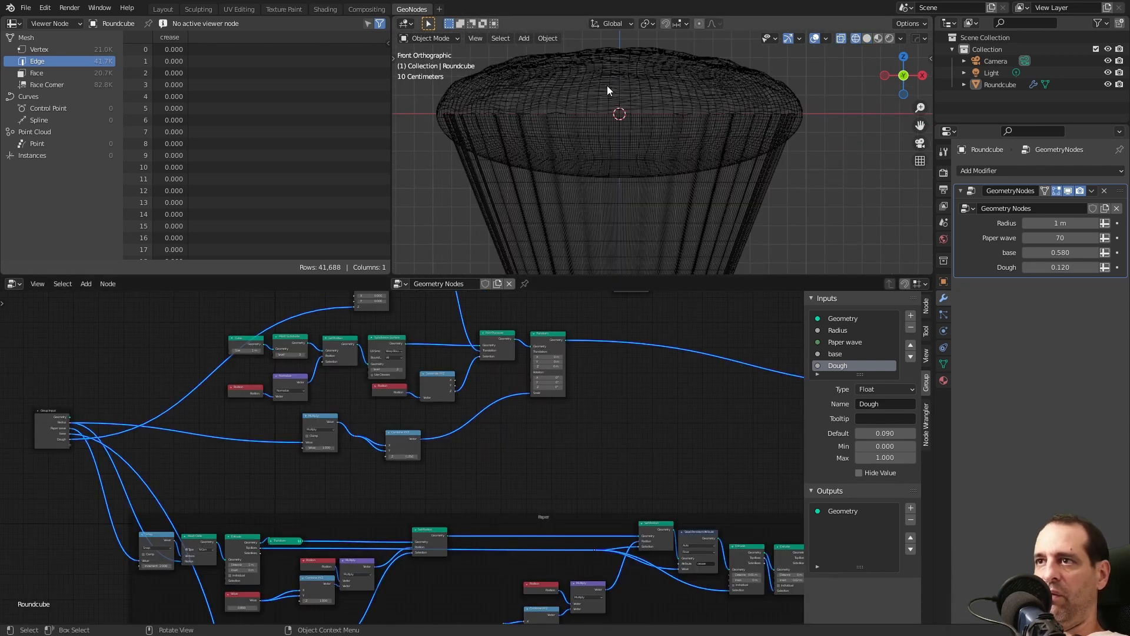
Select the cupcake and raise the dough by setting the Transform node's Z translation to 0.12 m
{"action": "left_click", "coordinate": [614, 84]}
{"action": "scroll", "coordinate": [537, 415], "scroll_direction": "up", "scroll_amount": 2}
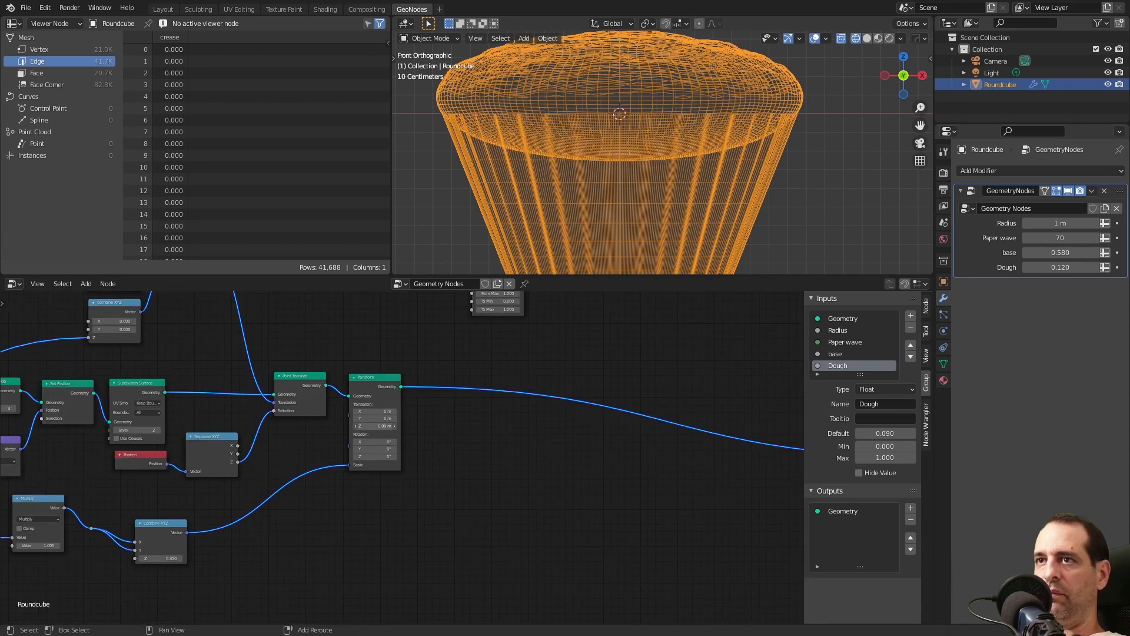
{"action": "left_click_drag", "start_coordinate": [375, 426], "coordinate": [380, 426], "text": "shift"}
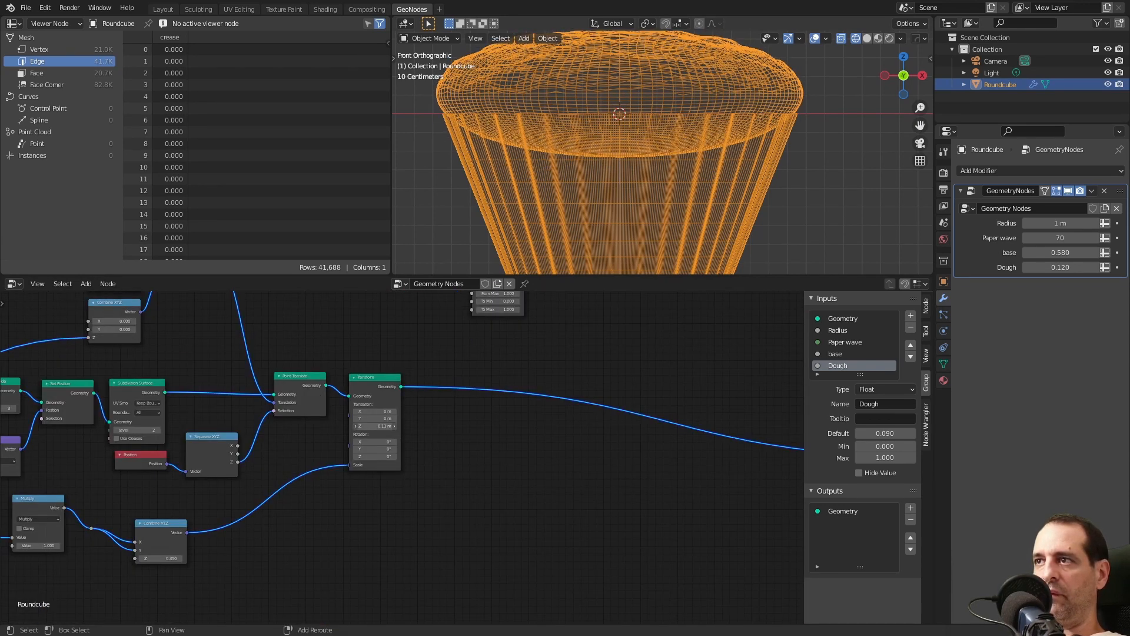
{"action": "left_click_drag", "start_coordinate": [380, 425], "coordinate": [382, 426], "text": "shift"}
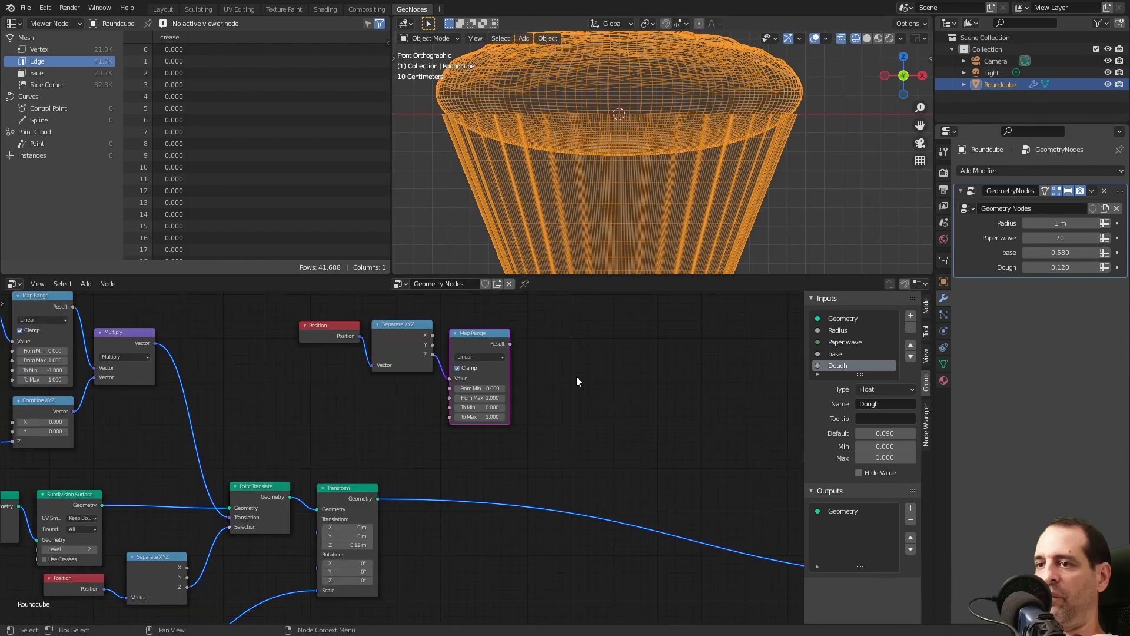
Set the new Map Range node's From Min to 0 and From Max to -0.2
{"action": "middle_click_drag", "start_coordinate": [571, 362], "coordinate": [556, 385]}
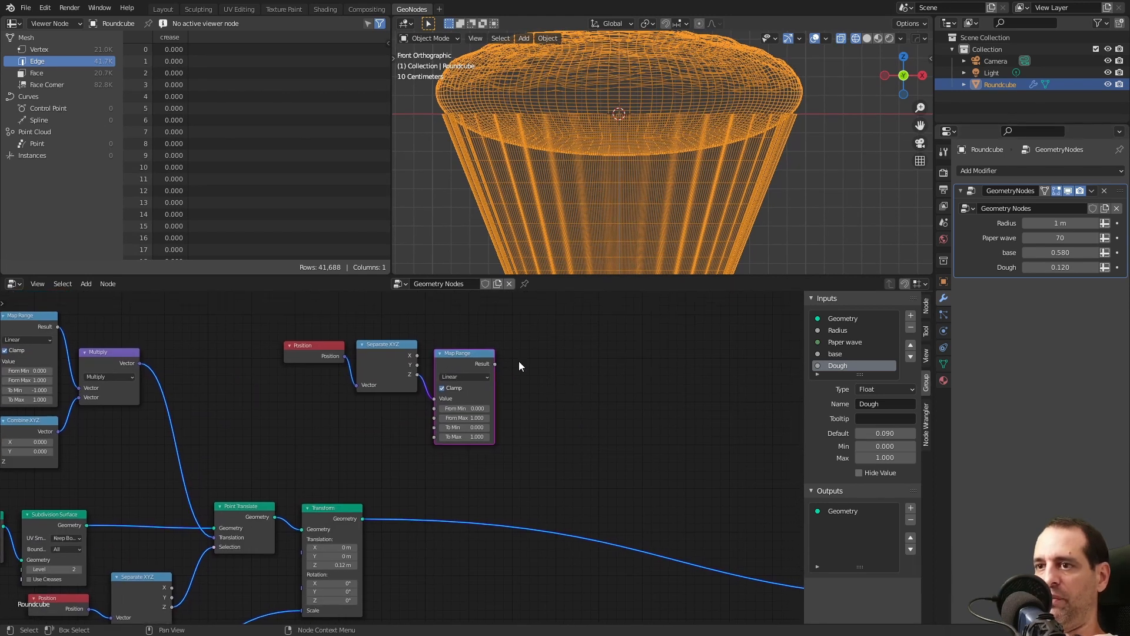
{"action": "scroll", "coordinate": [500, 383], "scroll_direction": "up", "scroll_amount": 3}
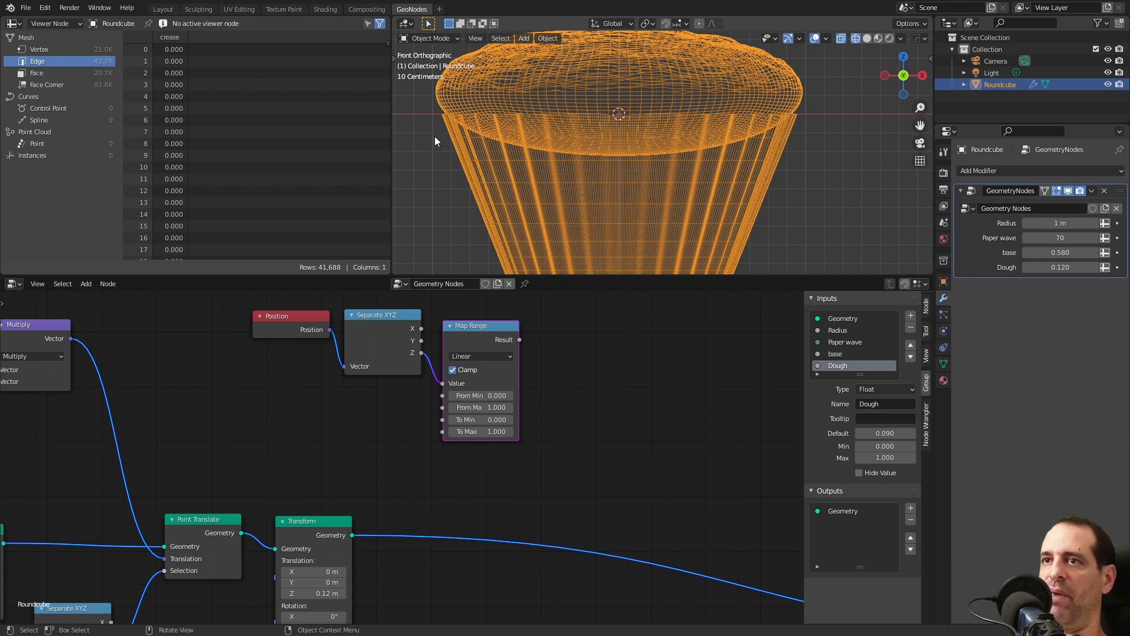
{"action": "scroll", "coordinate": [498, 169], "scroll_direction": "down", "scroll_amount": 3}
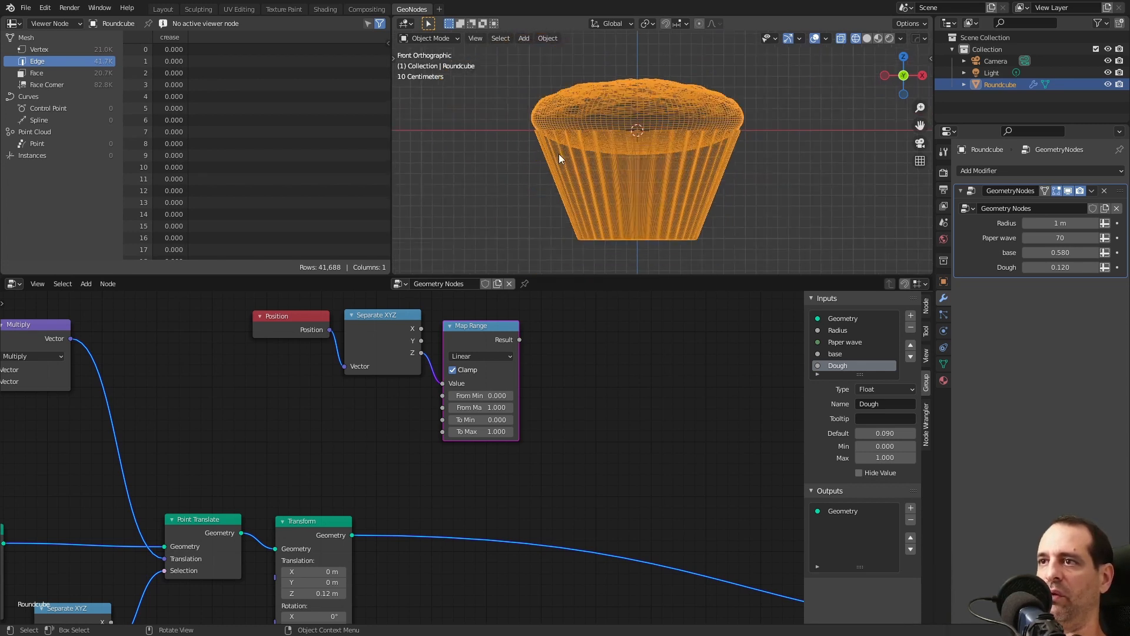
{"action": "scroll", "coordinate": [403, 456], "scroll_direction": "up", "scroll_amount": 1}
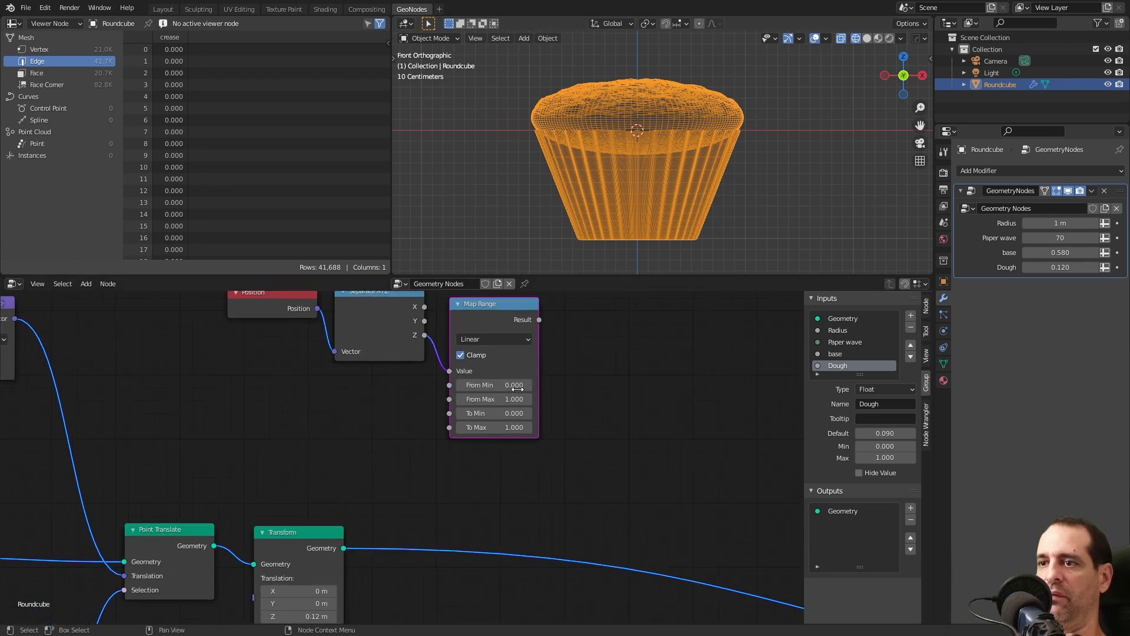
{"action": "left_click", "coordinate": [505, 384]}
{"action": "type", "text": "0.0"}
{"action": "key", "text": "Return"}
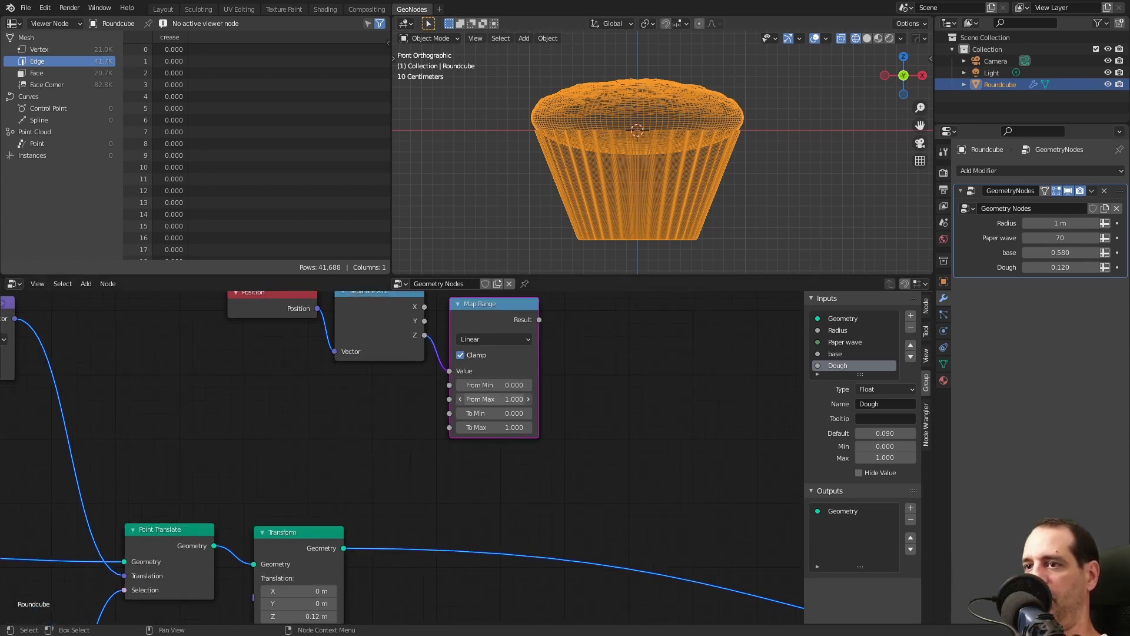
{"action": "left_click", "coordinate": [495, 400]}
{"action": "type", "text": "-0.2"}
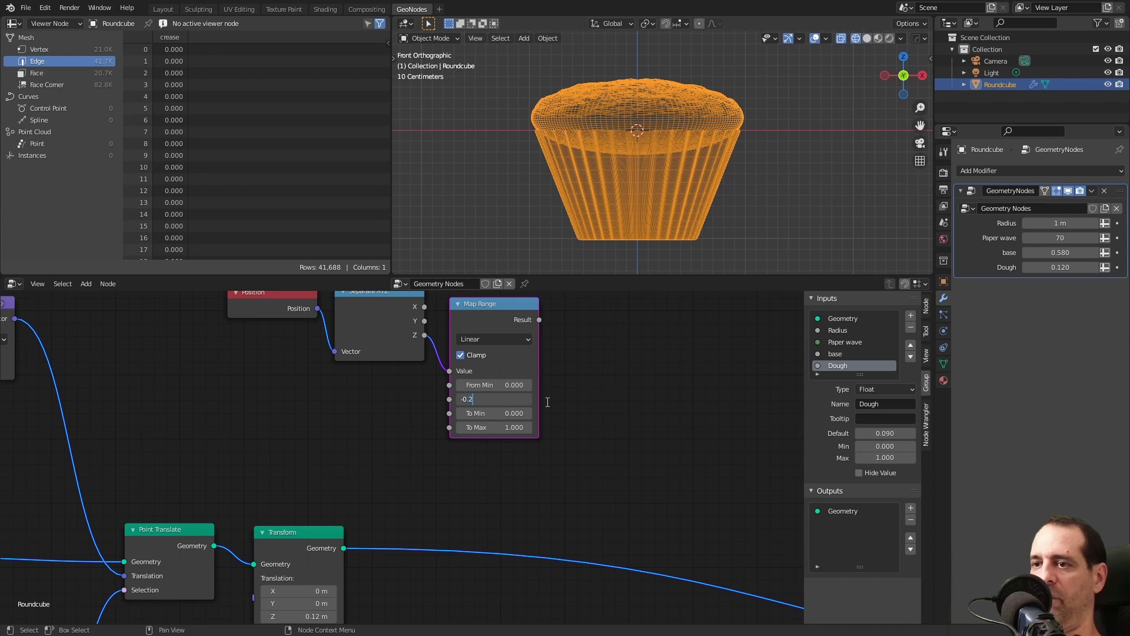
{"action": "key", "text": "Return"}
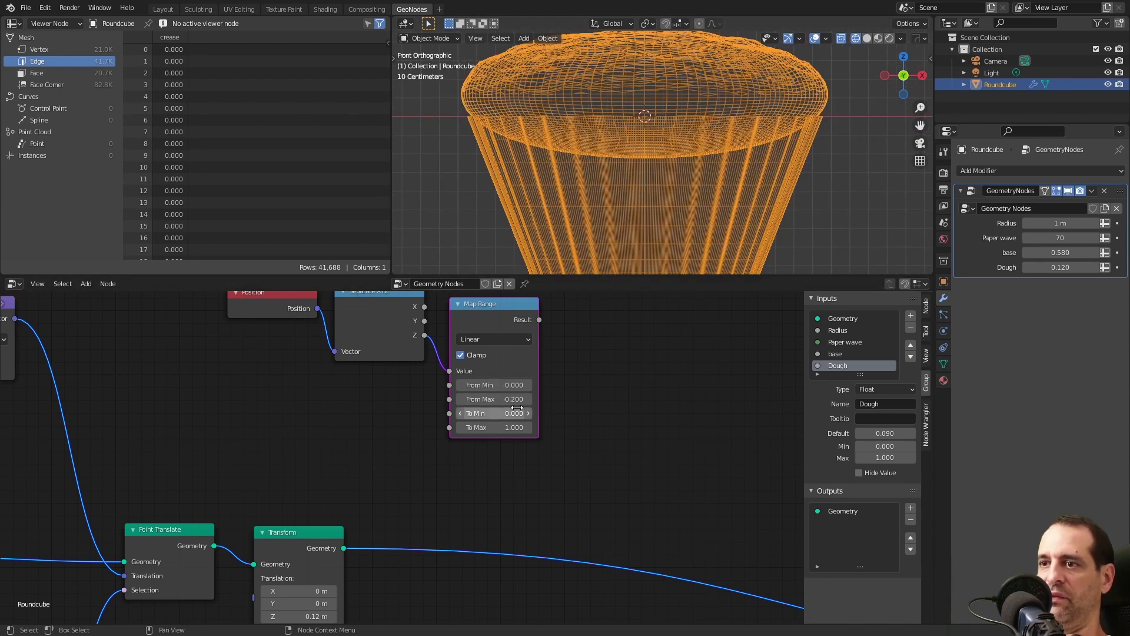
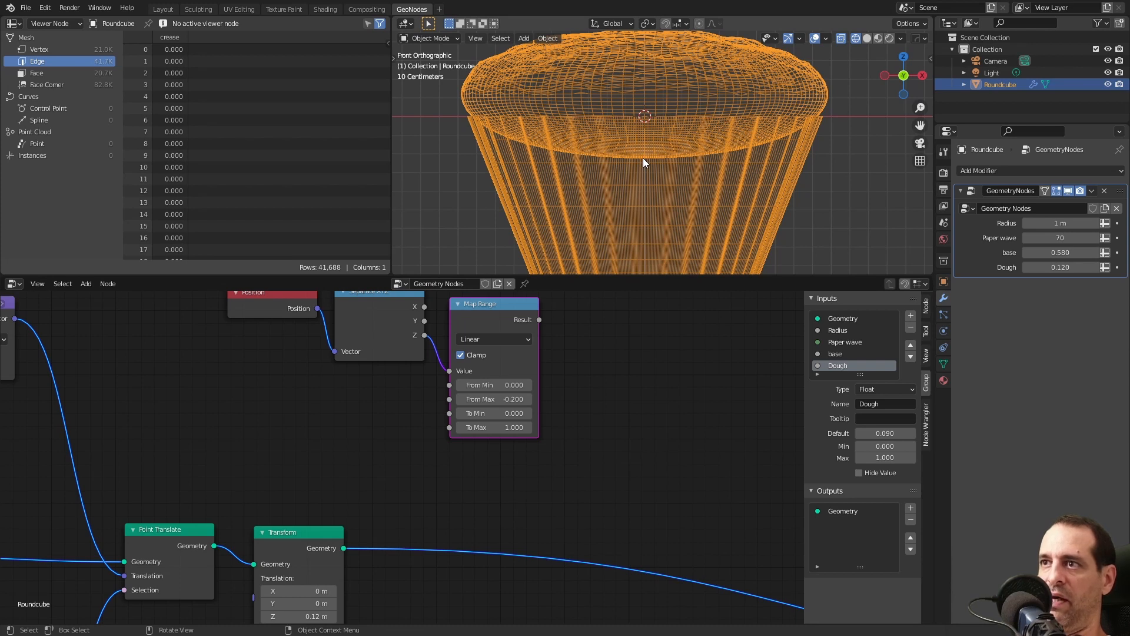
{"action": "middle_click_drag", "start_coordinate": [670, 199], "coordinate": [661, 105], "text": "shift"}
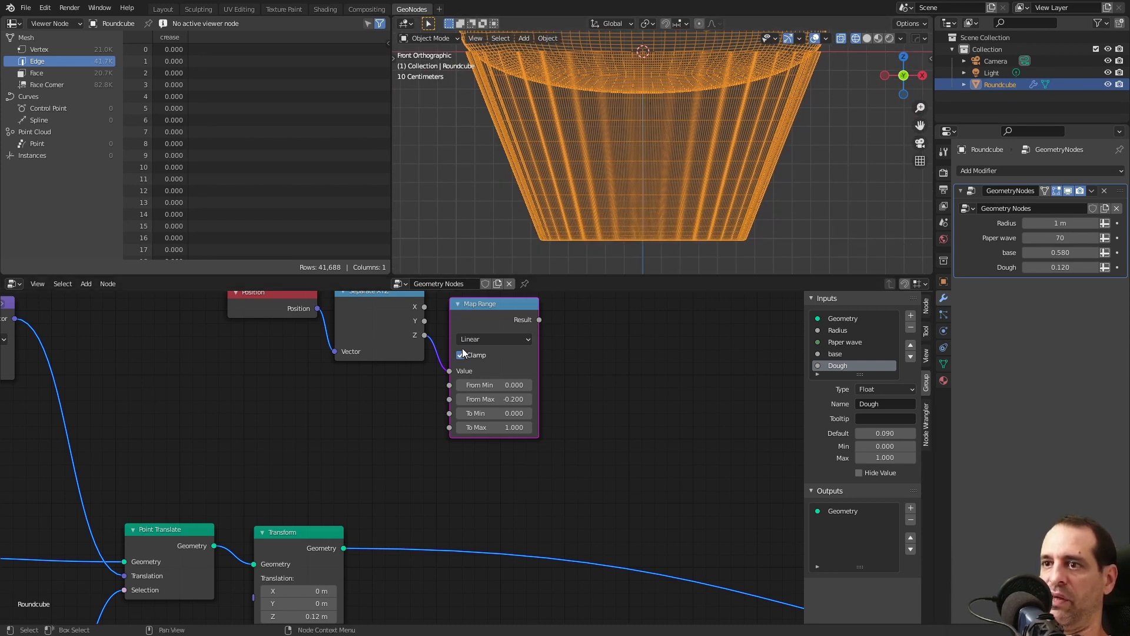
Insert a Set Position node on the link carrying the dough geometry out of the Transform node
{"action": "scroll", "coordinate": [664, 78], "scroll_direction": "down", "scroll_amount": 3}
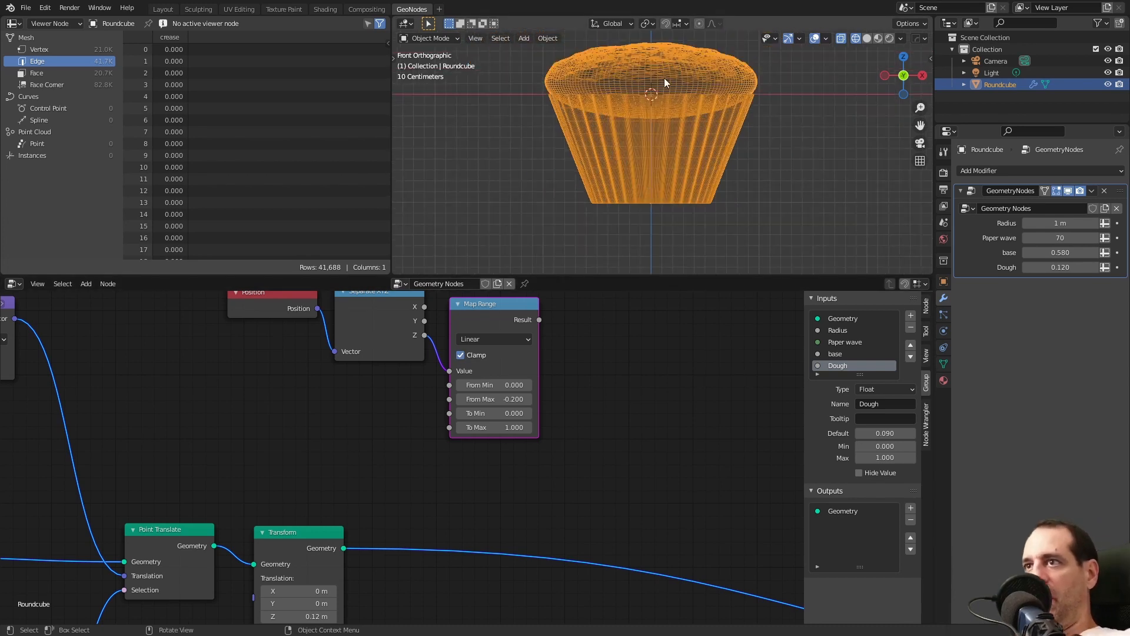
{"action": "scroll", "coordinate": [623, 384], "scroll_direction": "down", "scroll_amount": 1}
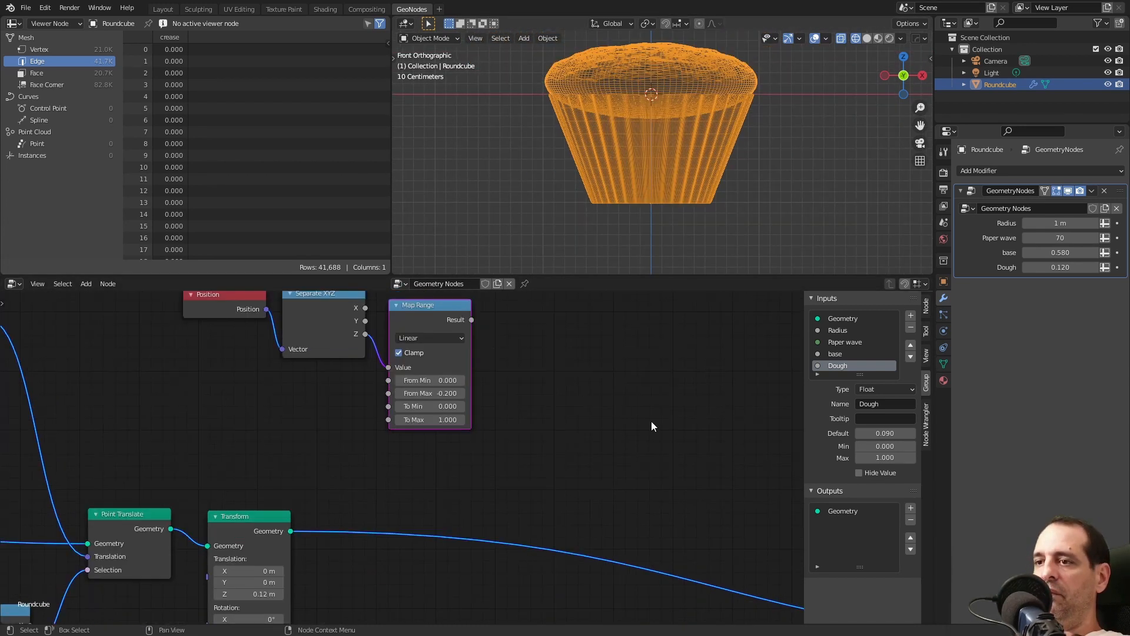
{"action": "key", "text": "shift+a"}
{"action": "left_click", "coordinate": [559, 393]}
{"action": "type", "text": "se"}
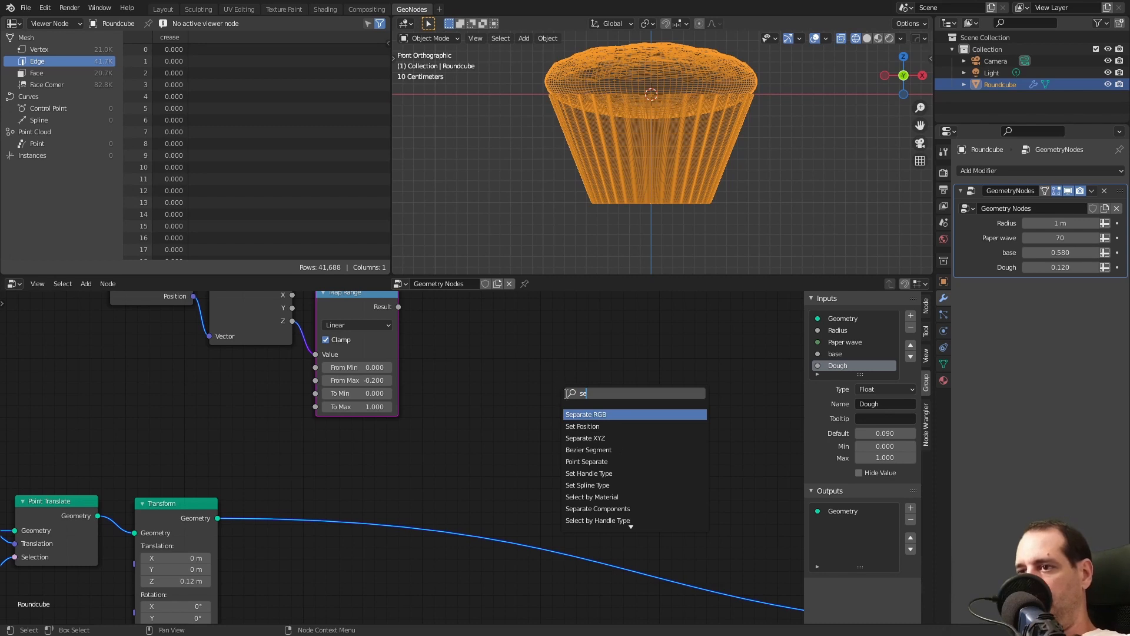
{"action": "left_click", "coordinate": [582, 426]}
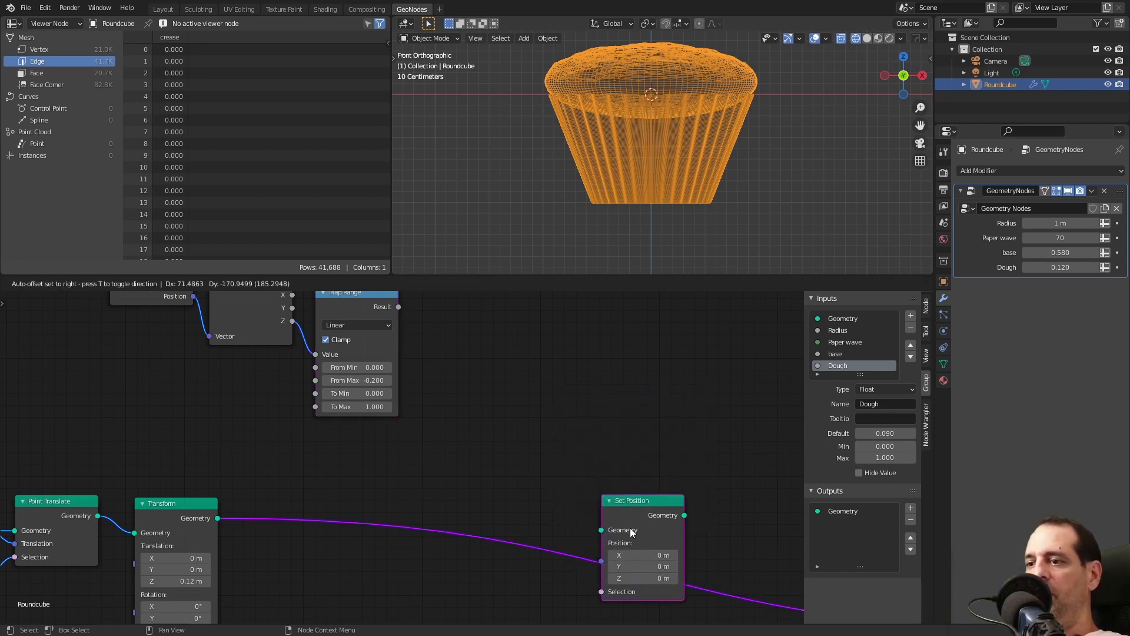
{"action": "left_click", "coordinate": [663, 569]}
{"action": "middle_click_drag", "start_coordinate": [664, 570], "coordinate": [643, 512]}
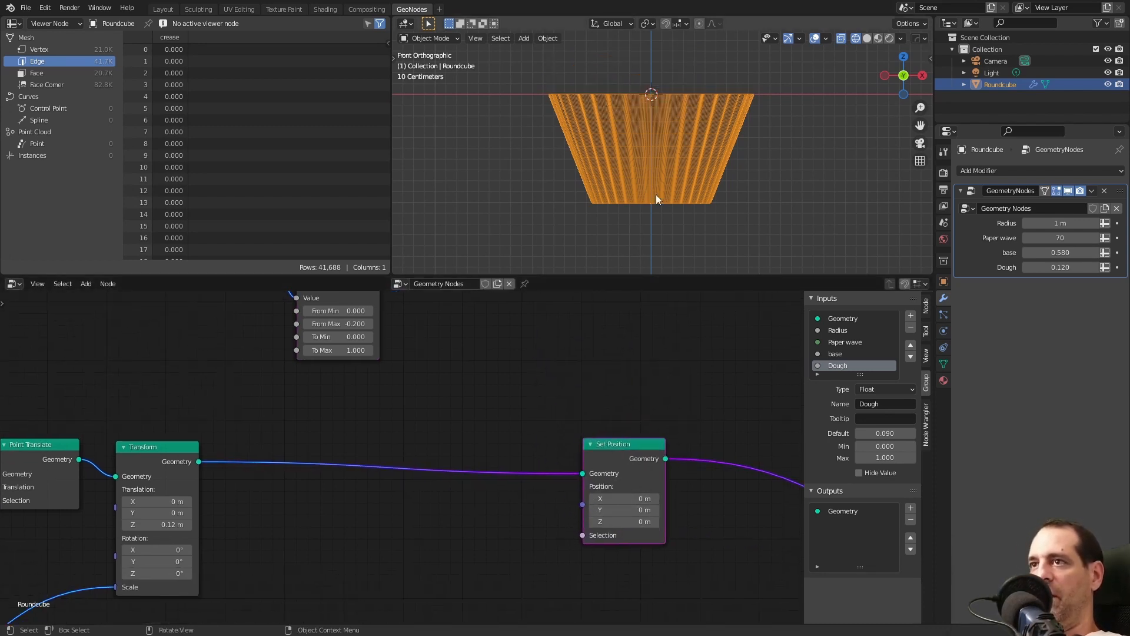
{"action": "scroll", "coordinate": [531, 419], "scroll_direction": "down", "scroll_amount": 2}
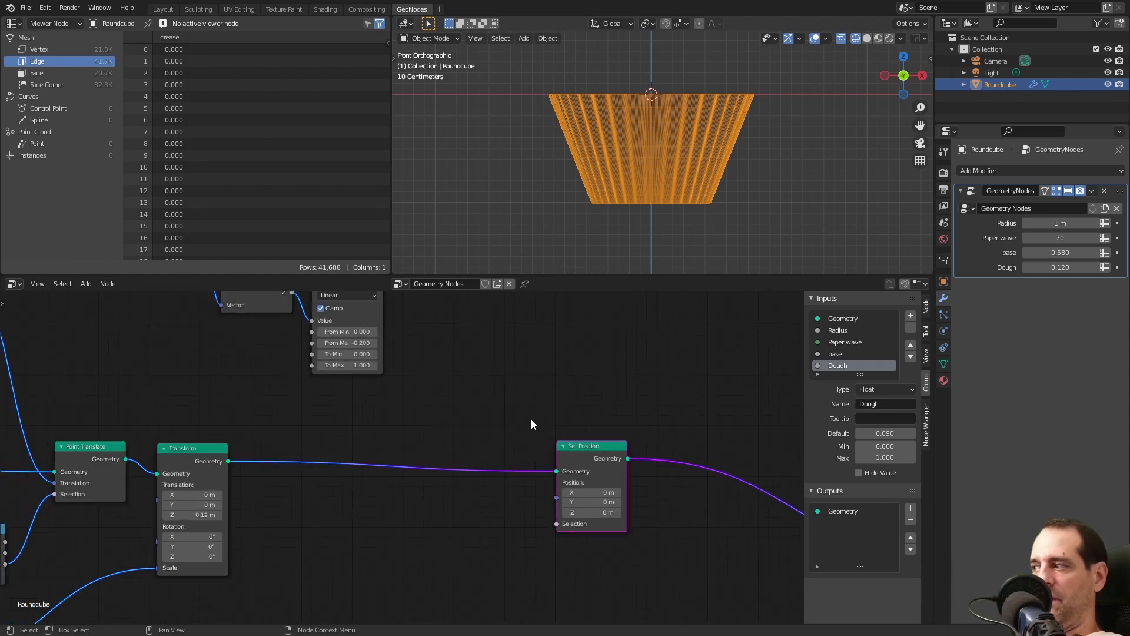
{"action": "middle_click_drag", "start_coordinate": [531, 419], "coordinate": [541, 392]}
{"action": "middle_click_drag", "start_coordinate": [419, 303], "coordinate": [429, 345]}
{"action": "left_click_drag", "start_coordinate": [411, 327], "coordinate": [497, 468]}
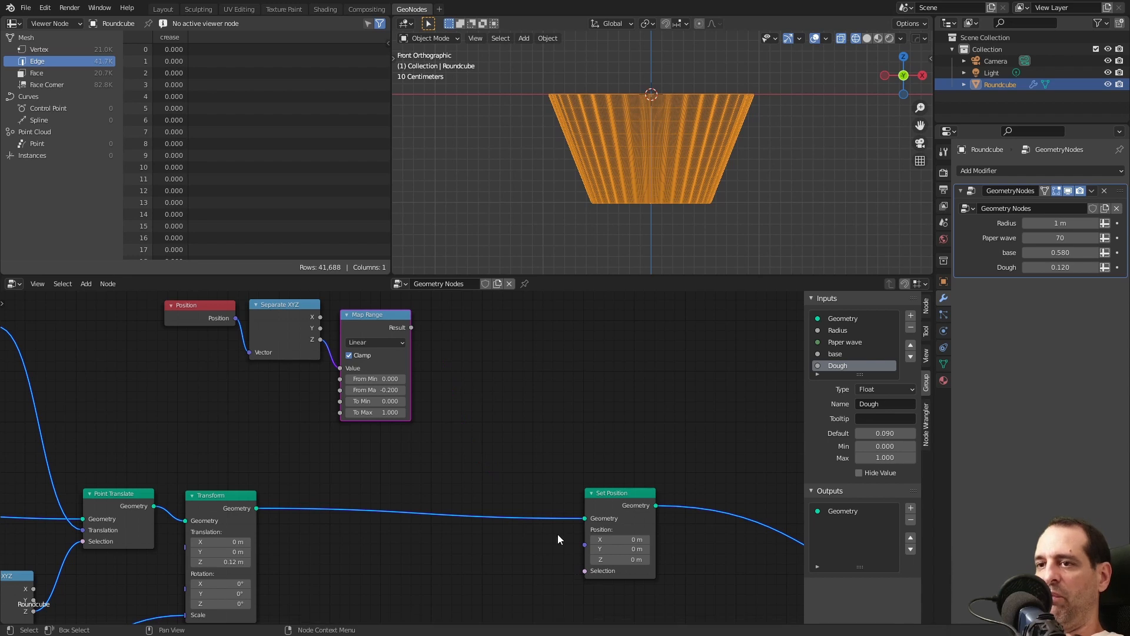
{"action": "left_click_drag", "start_coordinate": [411, 328], "coordinate": [588, 573]}
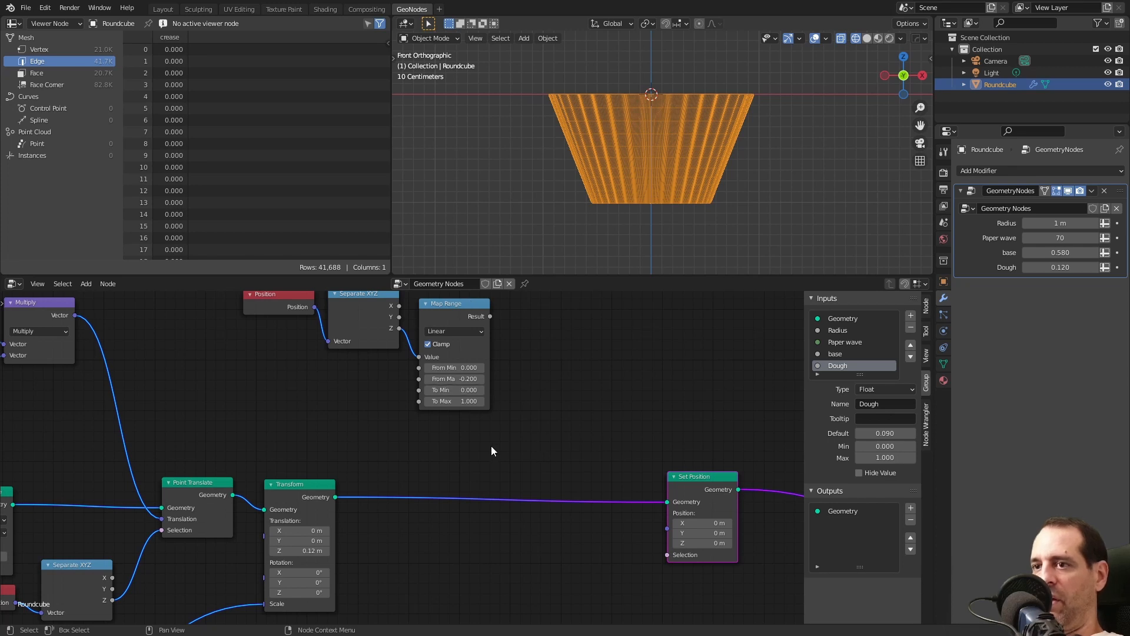
Move the Position node below Separate XYZ, add a Vector Math node set to Add, and feed Position into its first vector
{"action": "left_click", "coordinate": [282, 302]}
{"action": "left_click_drag", "start_coordinate": [281, 299], "coordinate": [266, 376]}
{"action": "key", "text": "shift+a"}
{"action": "left_click", "coordinate": [440, 405]}
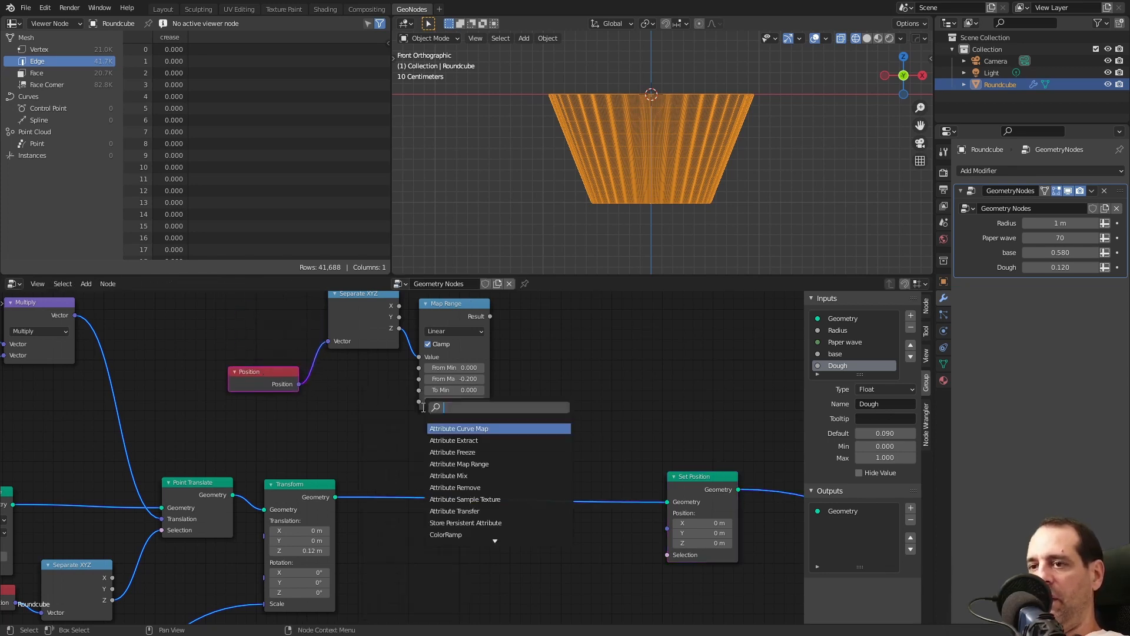
{"action": "type", "text": "vec"}
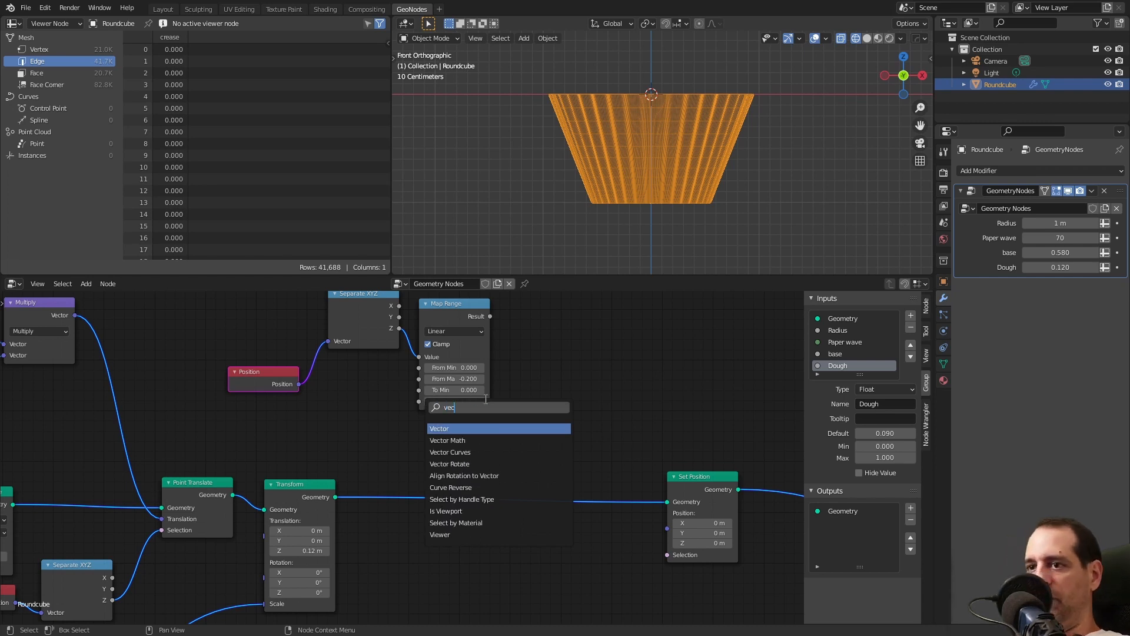
{"action": "left_click", "coordinate": [469, 441]}
{"action": "left_click", "coordinate": [472, 559]}
{"action": "middle_click_drag", "start_coordinate": [426, 498], "coordinate": [432, 444]}
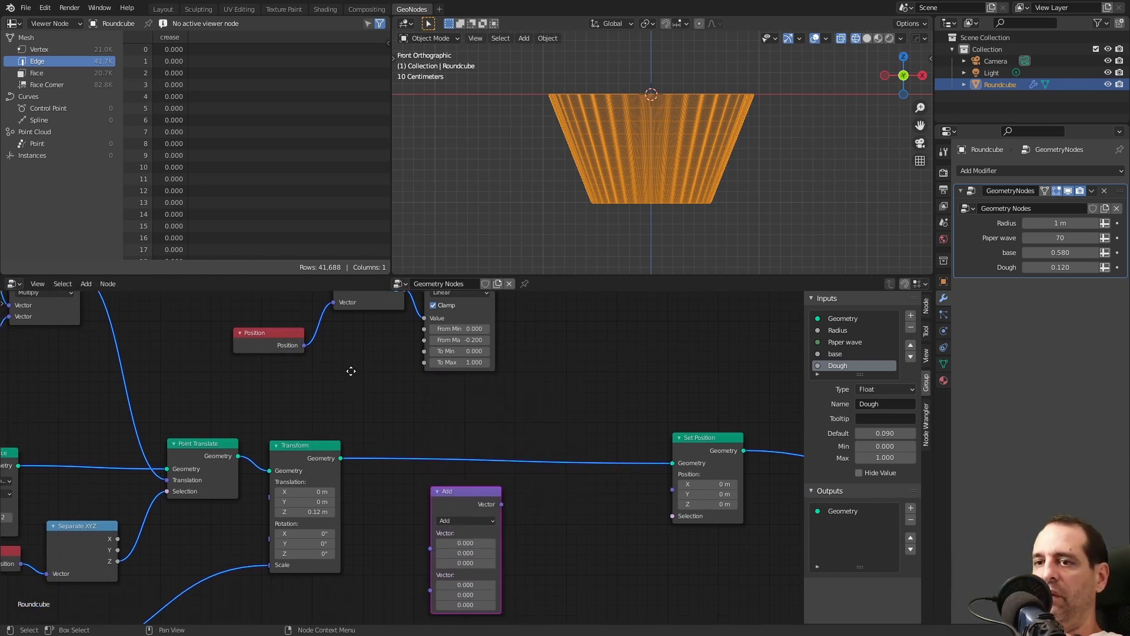
{"action": "left_click_drag", "start_coordinate": [304, 330], "coordinate": [432, 534]}
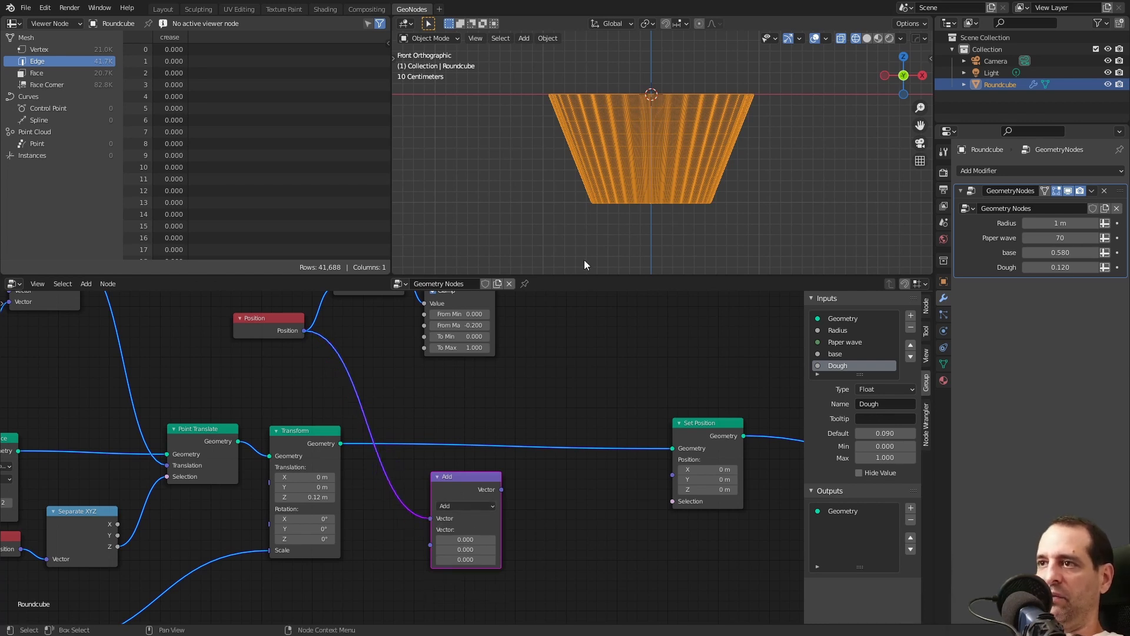
Set the Z component of the Add node's second vector to -0.5
{"action": "middle_click_drag", "start_coordinate": [556, 511], "coordinate": [562, 484]}
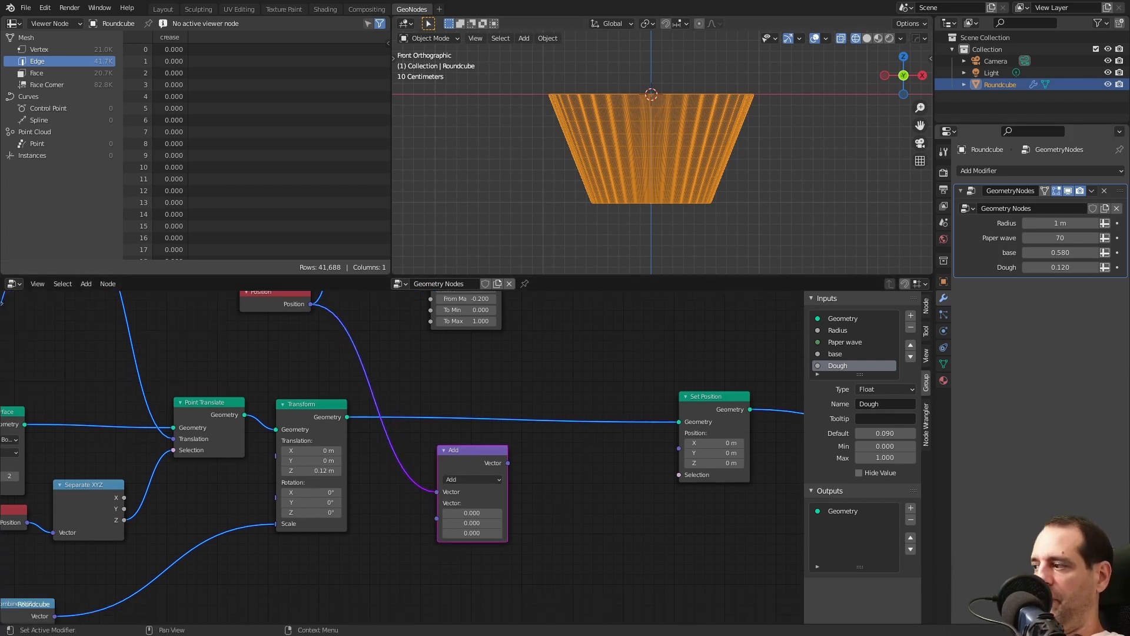
{"action": "left_click", "coordinate": [473, 533]}
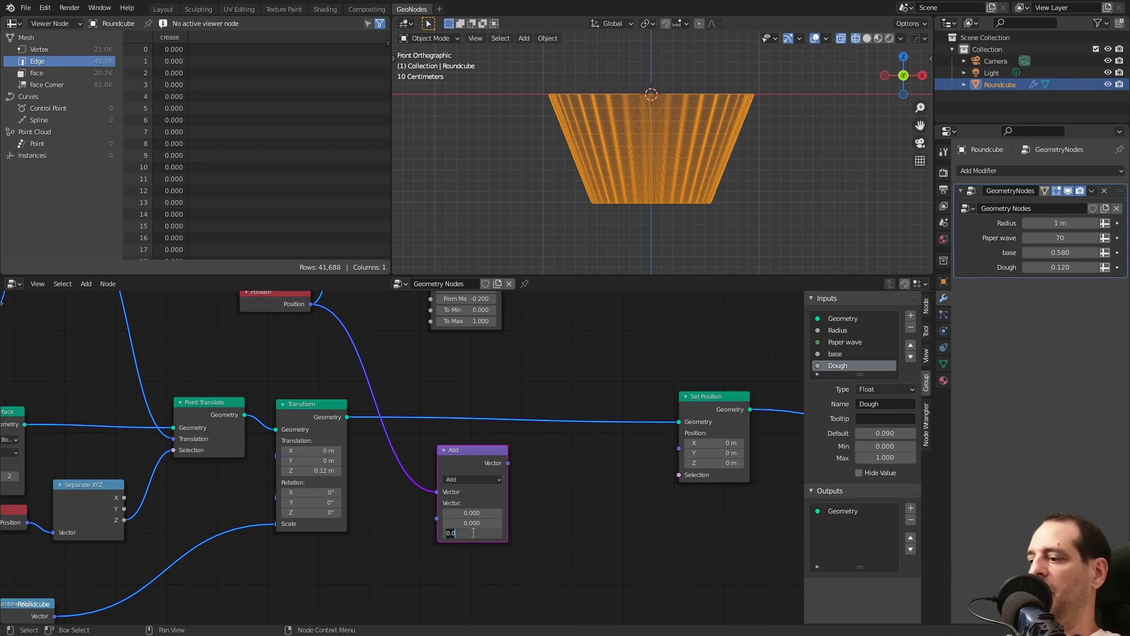
{"action": "key", "text": "BackSpace"}
{"action": "type", "text": "-0.5"}
{"action": "key", "text": "Return"}
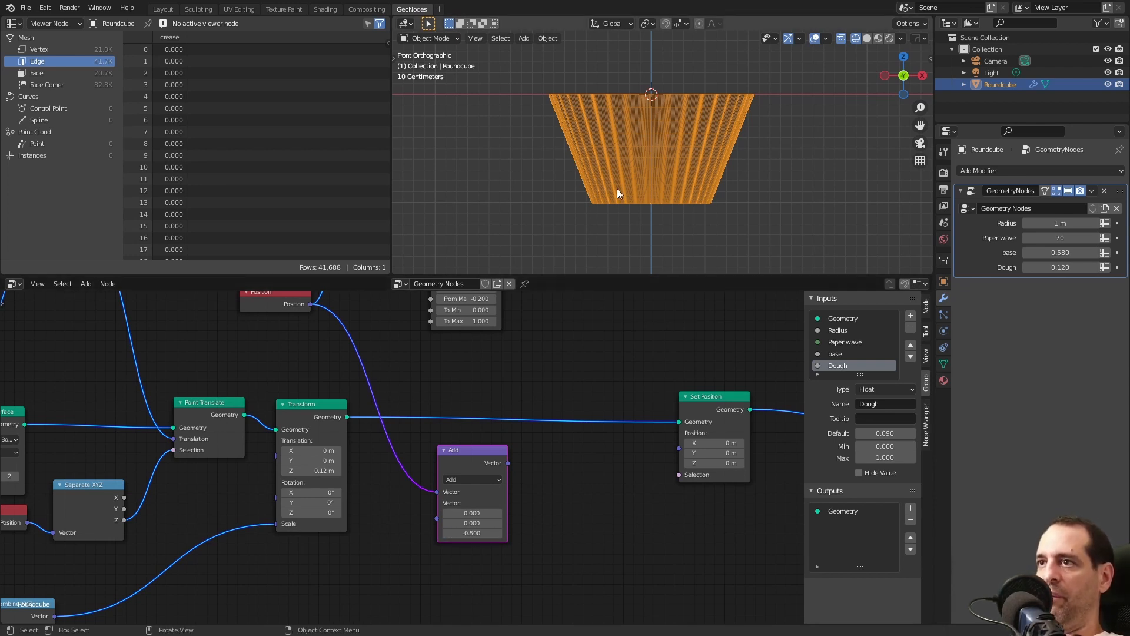
Connect the Add node's vector output to the Position input of Set Position
{"action": "middle_click_drag", "start_coordinate": [538, 384], "coordinate": [519, 447]}
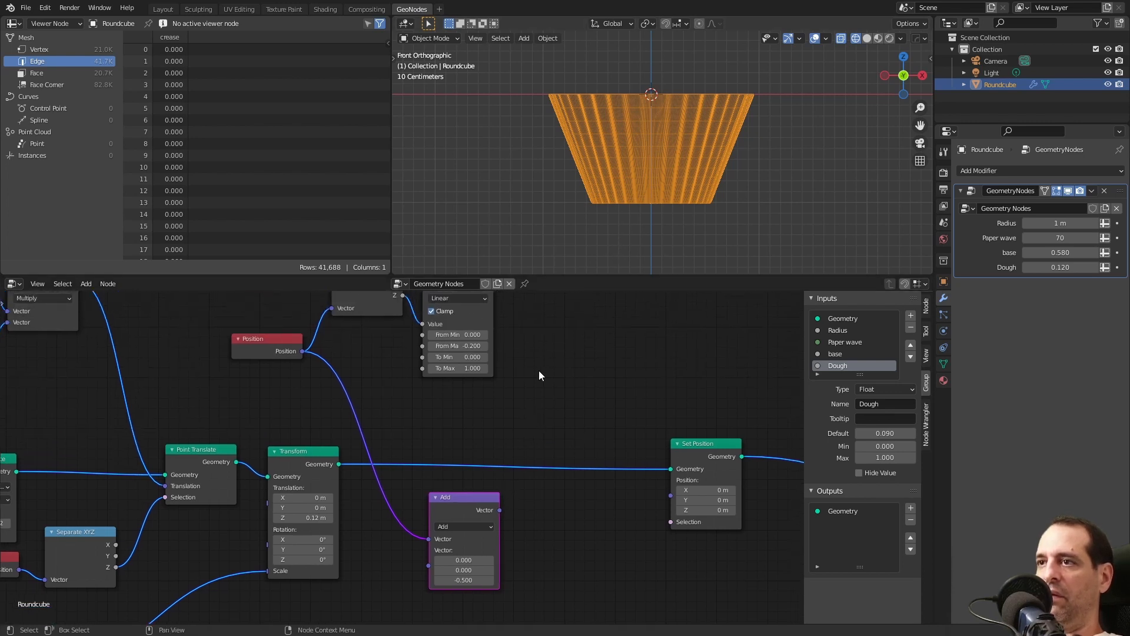
{"action": "middle_click_drag", "start_coordinate": [556, 384], "coordinate": [554, 422]}
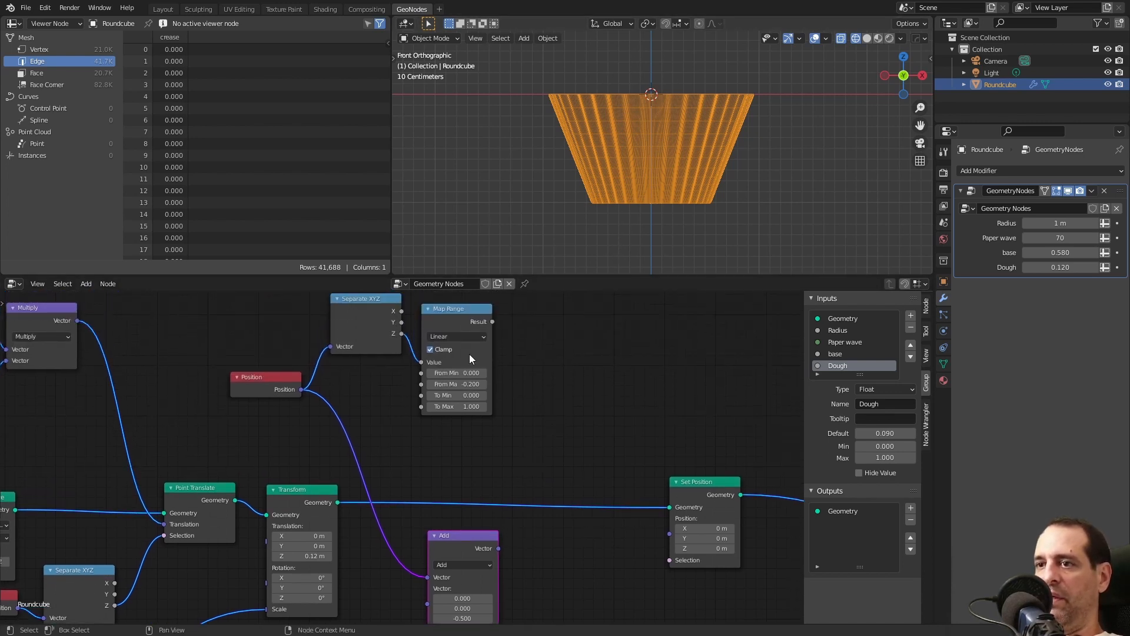
{"action": "left_click_drag", "start_coordinate": [451, 321], "coordinate": [455, 321]}
{"action": "middle_click_drag", "start_coordinate": [567, 422], "coordinate": [547, 377]}
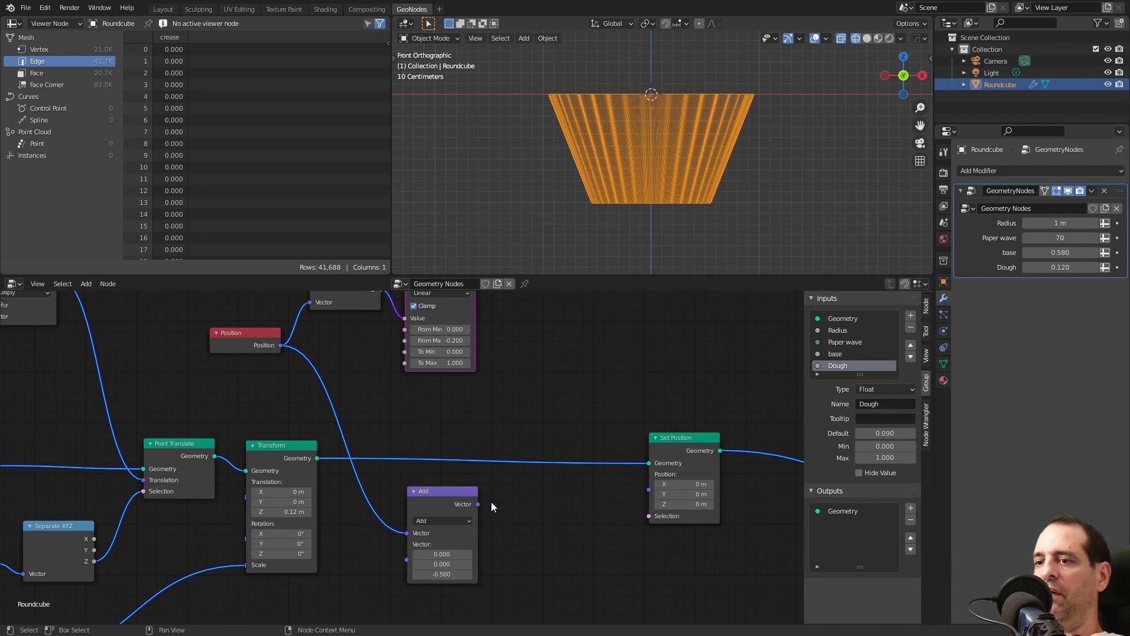
{"action": "left_click_drag", "start_coordinate": [478, 504], "coordinate": [658, 489]}
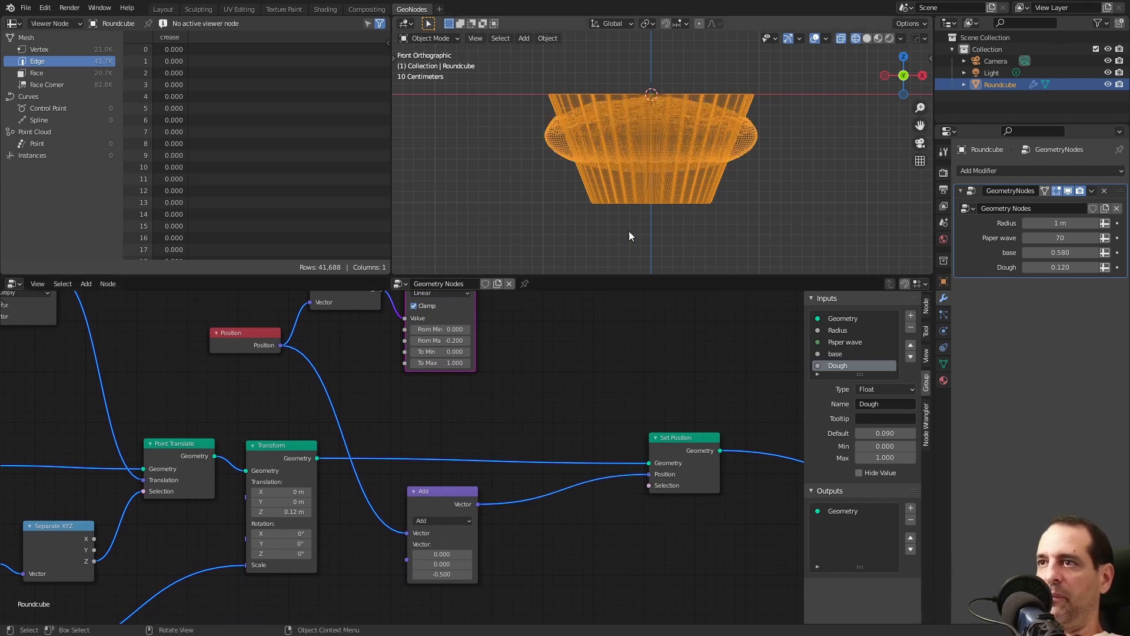
Connect the Map Range result to the Selection input of Set Position and inspect the stretched dough from several angles
{"action": "middle_click_drag", "start_coordinate": [629, 231], "coordinate": [687, 133]}
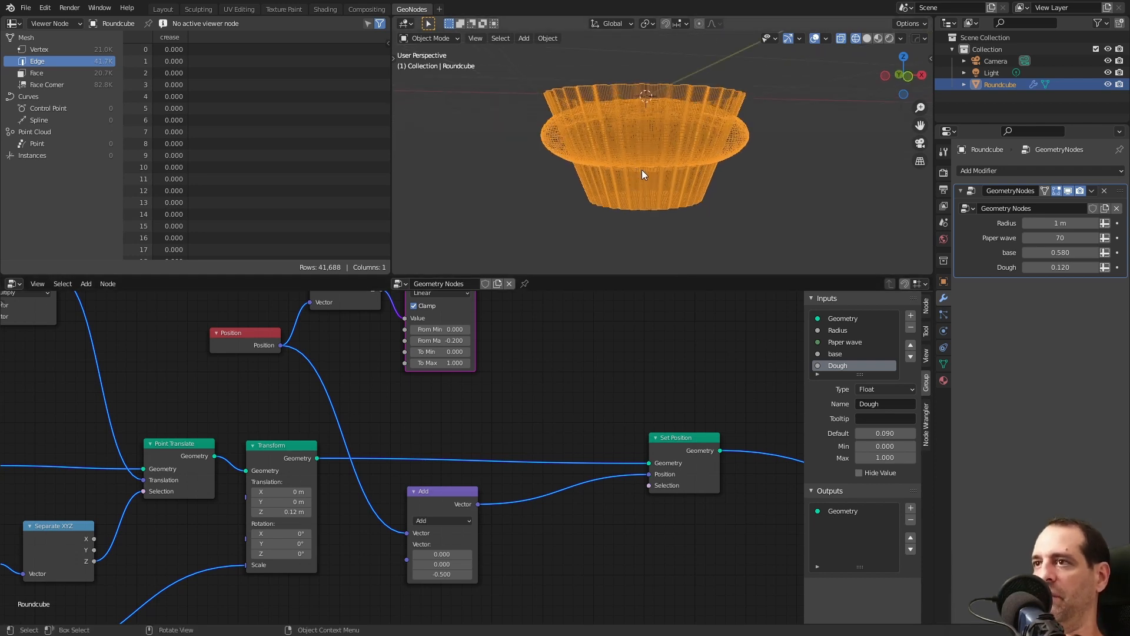
{"action": "key", "text": "KP_1"}
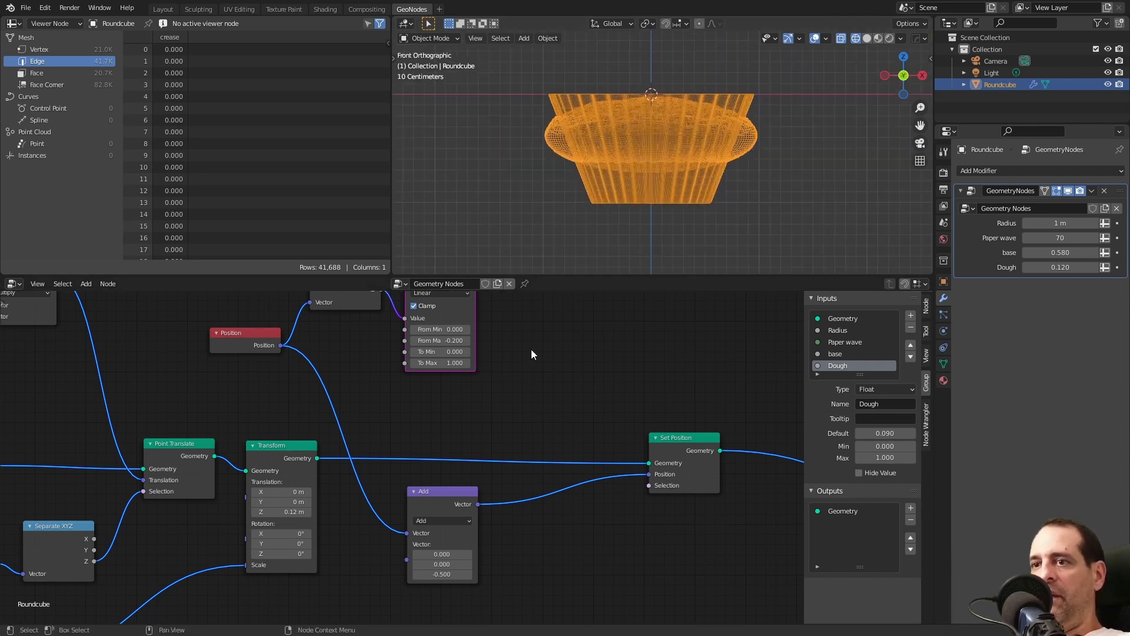
{"action": "middle_click_drag", "start_coordinate": [532, 354], "coordinate": [534, 393]}
{"action": "left_click_drag", "start_coordinate": [464, 331], "coordinate": [637, 539]}
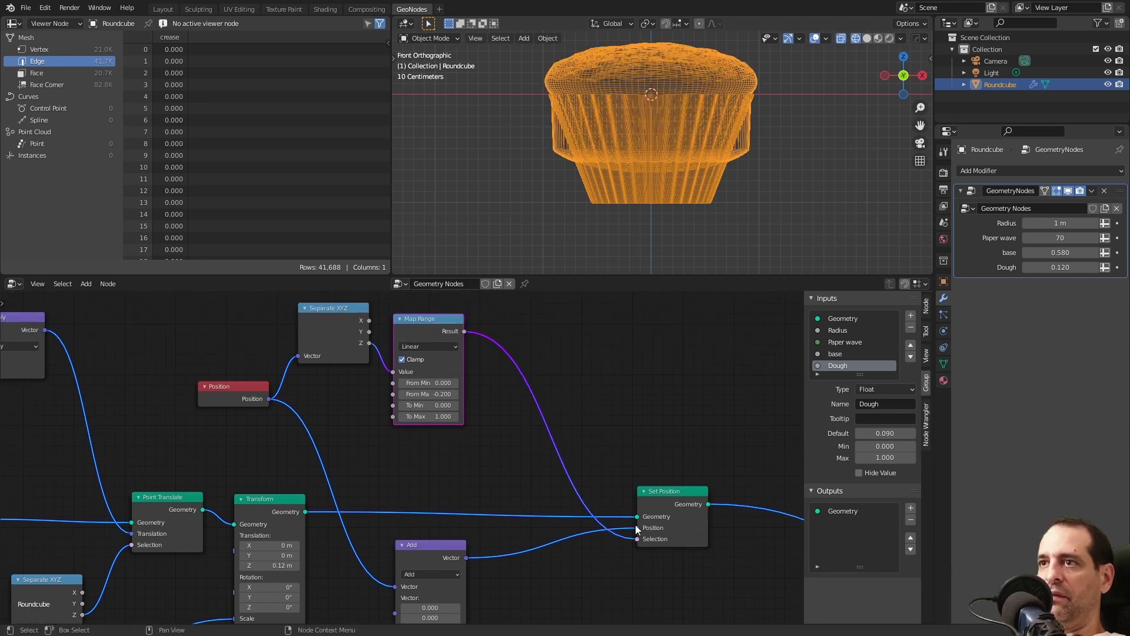
{"action": "middle_click_drag", "start_coordinate": [554, 199], "coordinate": [604, 185]}
{"action": "scroll", "coordinate": [605, 180], "scroll_direction": "up", "scroll_amount": 1}
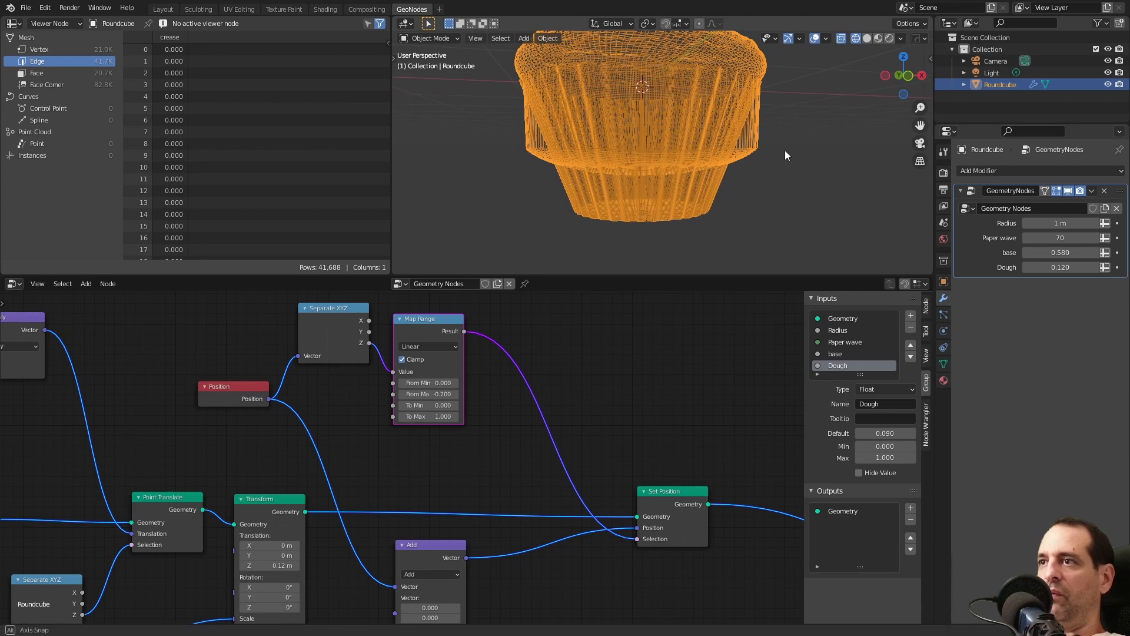
{"action": "middle_click_drag", "start_coordinate": [785, 150], "coordinate": [759, 145]}
Mute the Join Geometry node before Group Output to isolate the dough and inspect its shape in front view
{"action": "scroll", "coordinate": [670, 454], "scroll_direction": "down", "scroll_amount": 4}
{"action": "middle_click_drag", "start_coordinate": [666, 472], "coordinate": [454, 370]}
{"action": "scroll", "coordinate": [594, 471], "scroll_direction": "down", "scroll_amount": 4}
{"action": "middle_click_drag", "start_coordinate": [635, 522], "coordinate": [534, 427]}
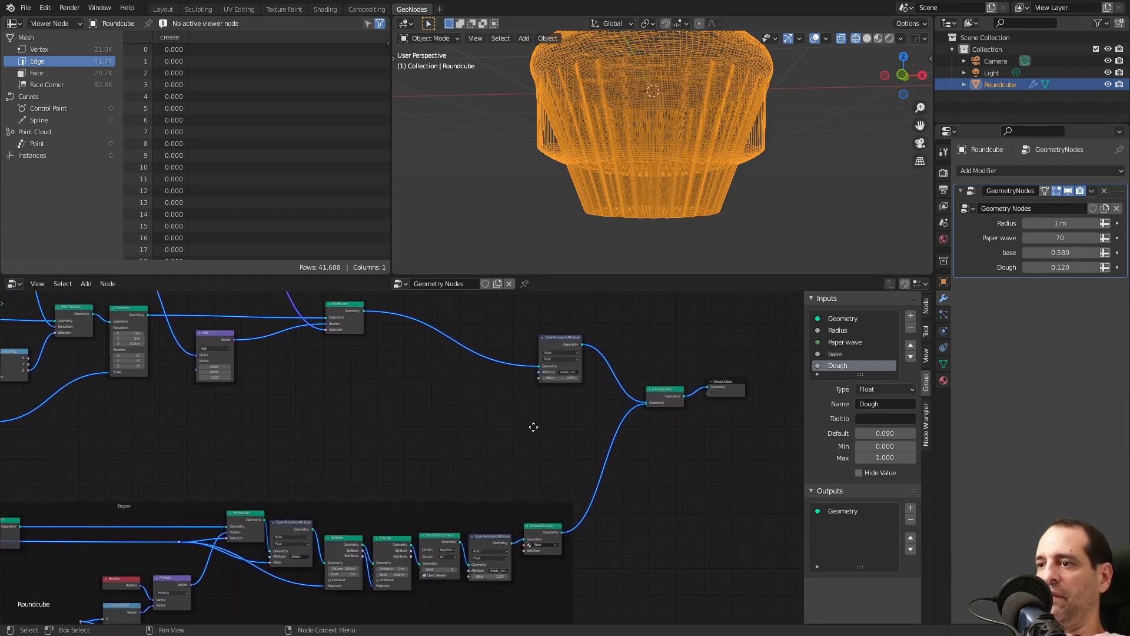
{"action": "scroll", "coordinate": [517, 437], "scroll_direction": "up", "scroll_amount": 3}
{"action": "left_click", "coordinate": [710, 385]}
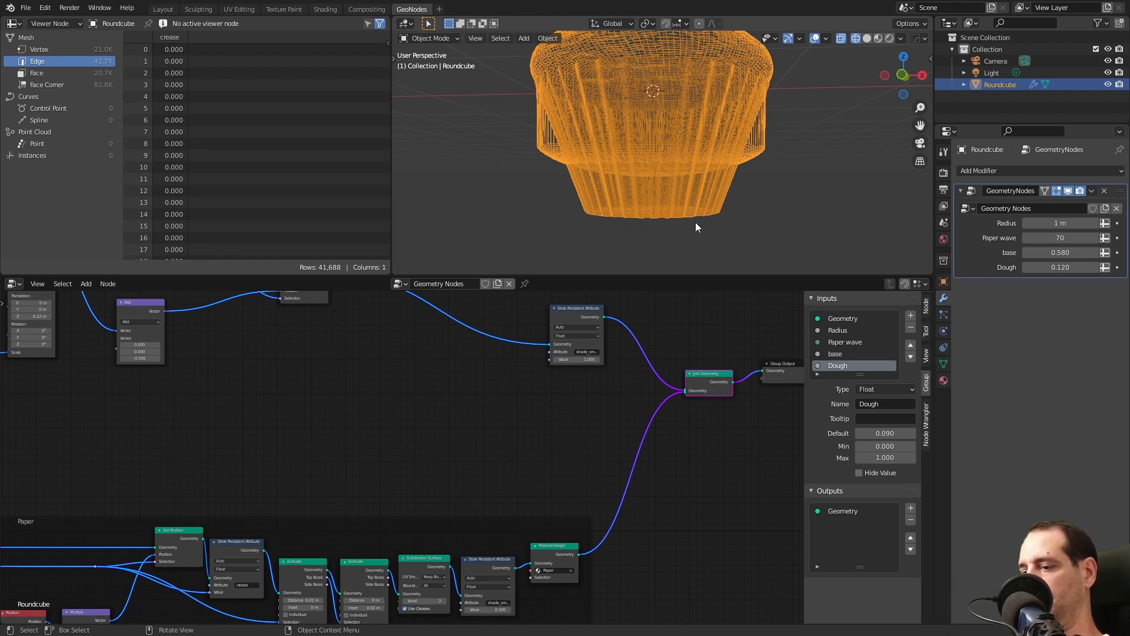
{"action": "key", "text": "m"}
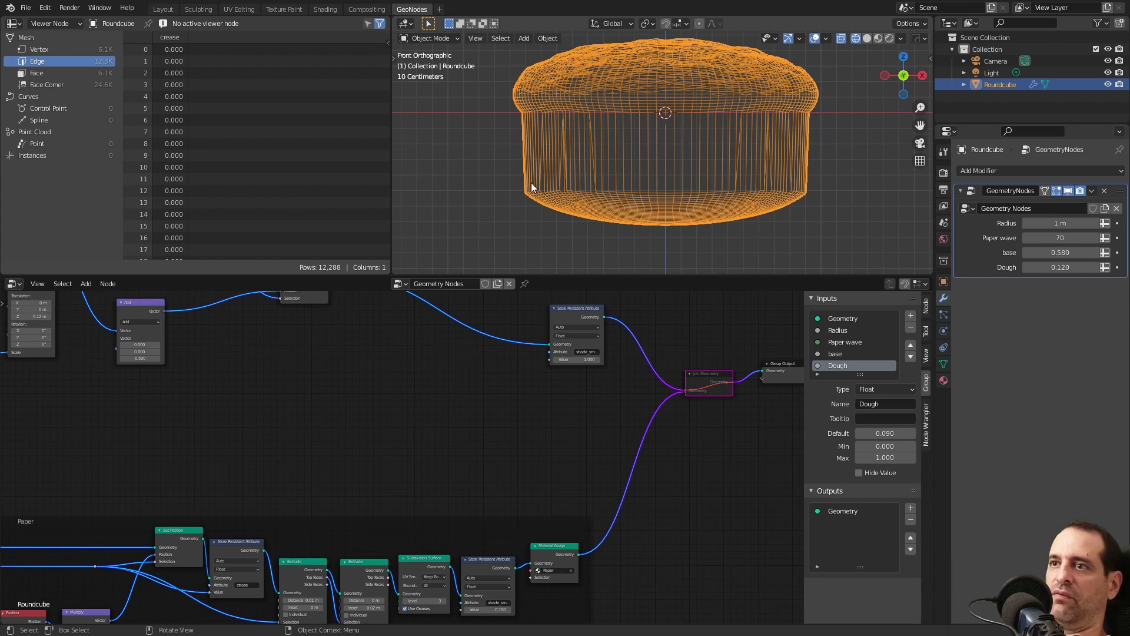
{"action": "middle_click_drag", "start_coordinate": [681, 177], "coordinate": [697, 189]}
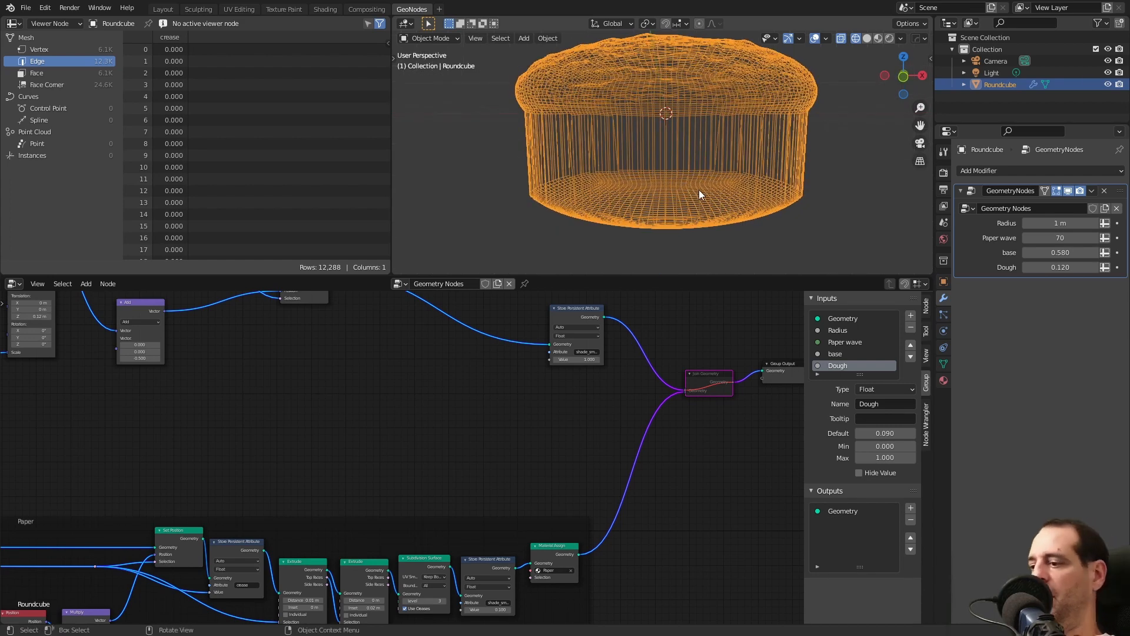
{"action": "key", "text": "KP_1"}
Move the Set Position node farther from the Add node to make room between them
{"action": "scroll", "coordinate": [429, 382], "scroll_direction": "down", "scroll_amount": 4}
{"action": "middle_click_drag", "start_coordinate": [433, 382], "coordinate": [608, 462]}
{"action": "scroll", "coordinate": [527, 469], "scroll_direction": "up", "scroll_amount": 5}
{"action": "left_click_drag", "start_coordinate": [521, 405], "coordinate": [563, 399]}
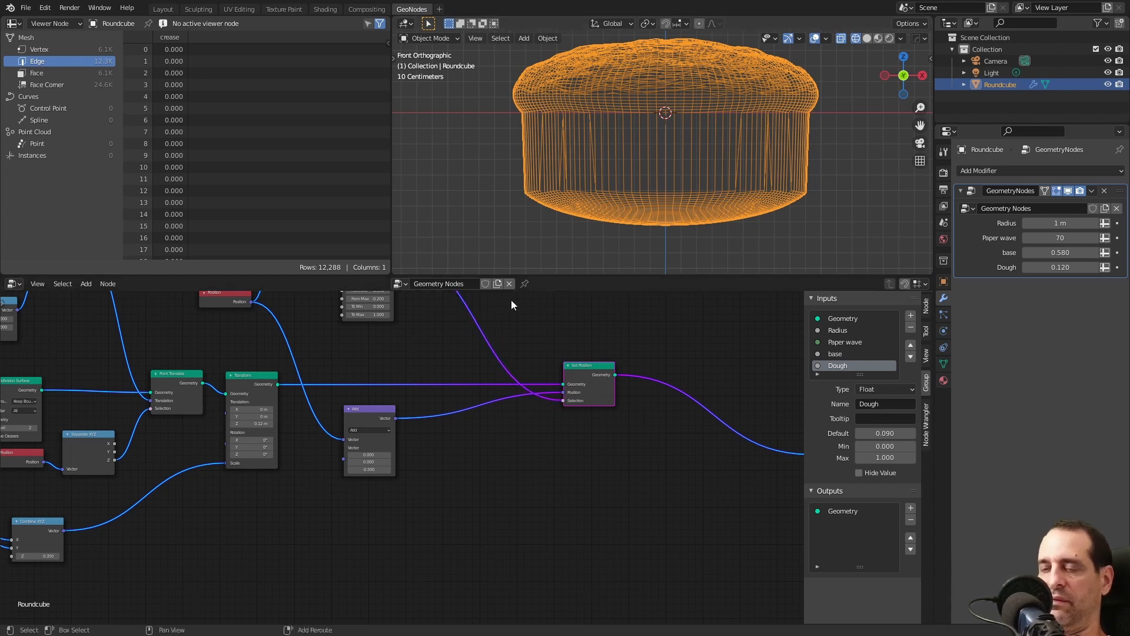
{"action": "scroll", "coordinate": [383, 485], "scroll_direction": "up", "scroll_amount": 2}
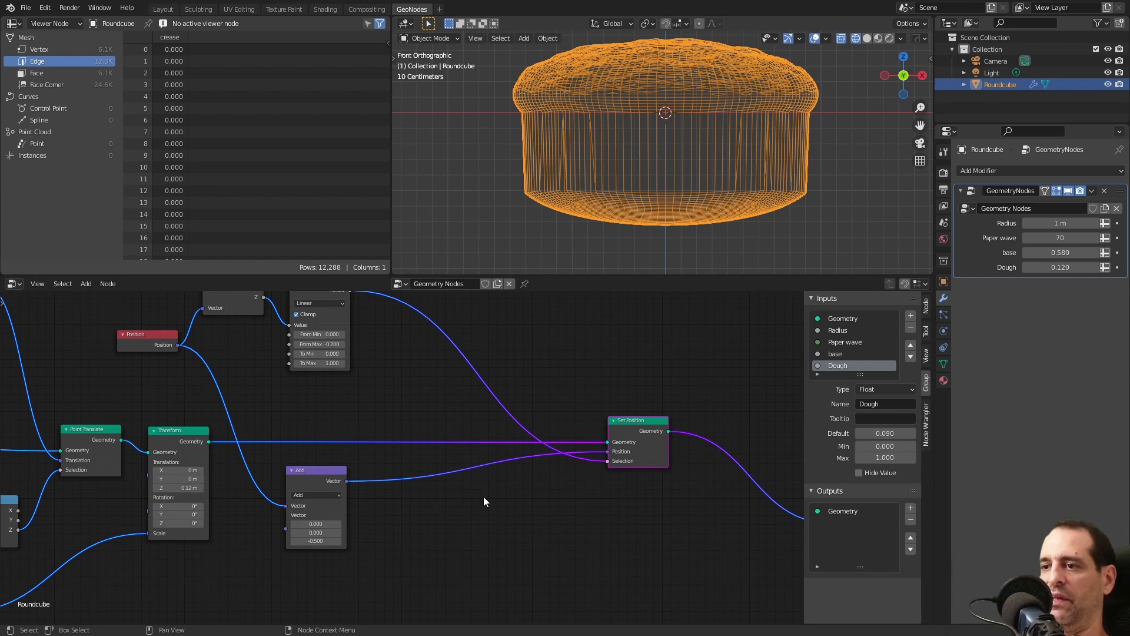
{"action": "left_click_drag", "start_coordinate": [641, 423], "coordinate": [680, 423]}
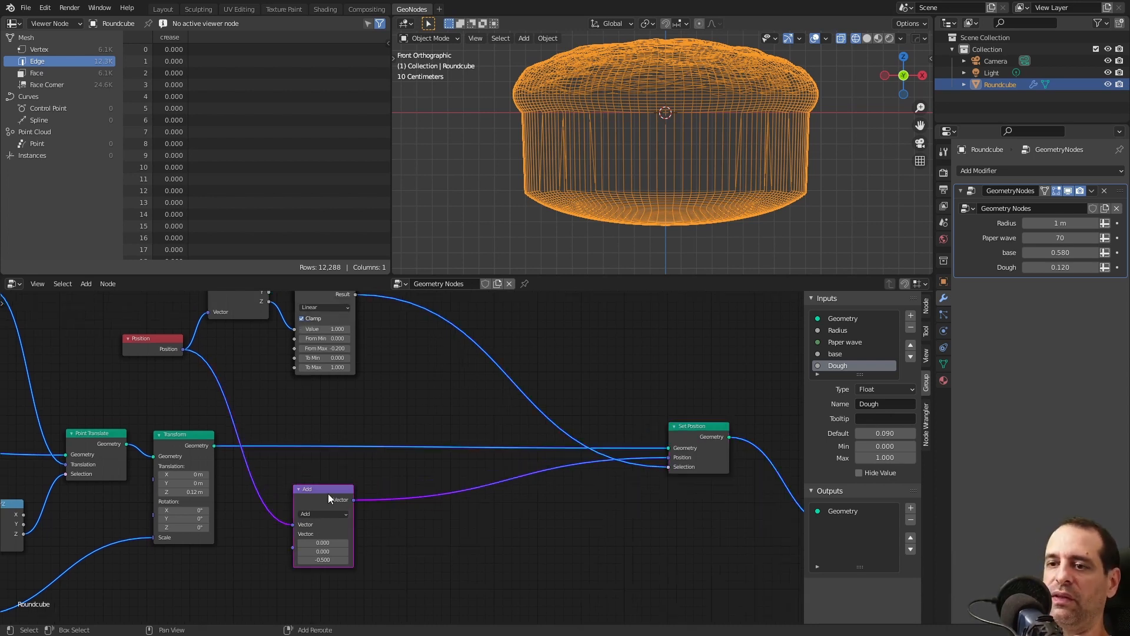
Duplicate the Add node, set the copy to Multiply, and place it on the link between Add and Set Position
{"action": "key", "text": "shift+d"}
{"action": "left_click", "coordinate": [515, 522]}
{"action": "left_click", "coordinate": [500, 541]}
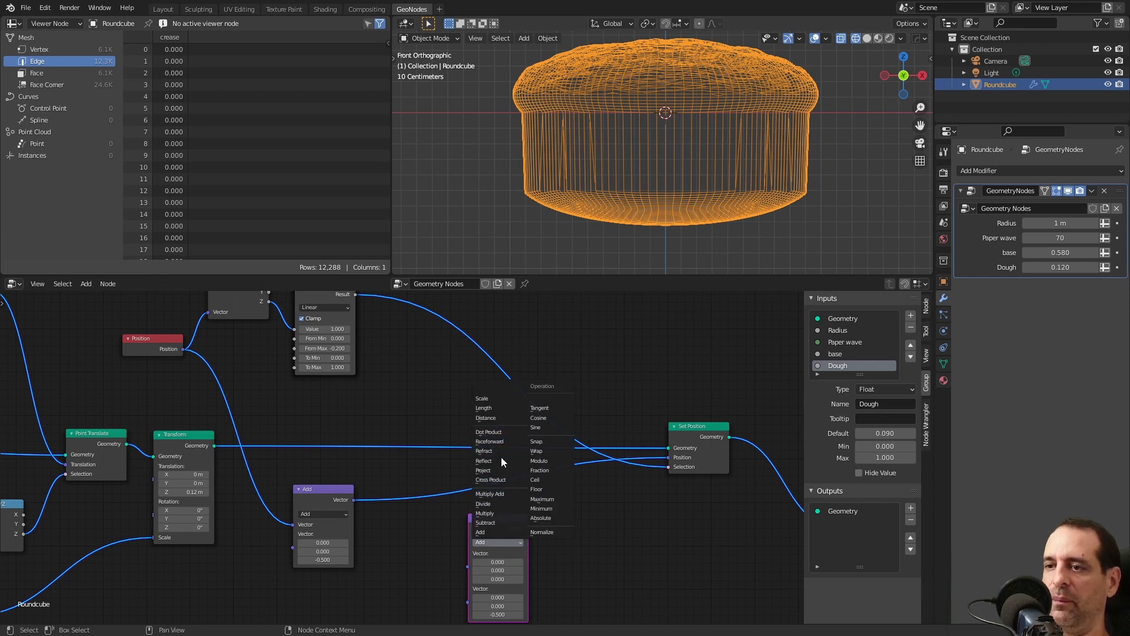
{"action": "left_click", "coordinate": [485, 513]}
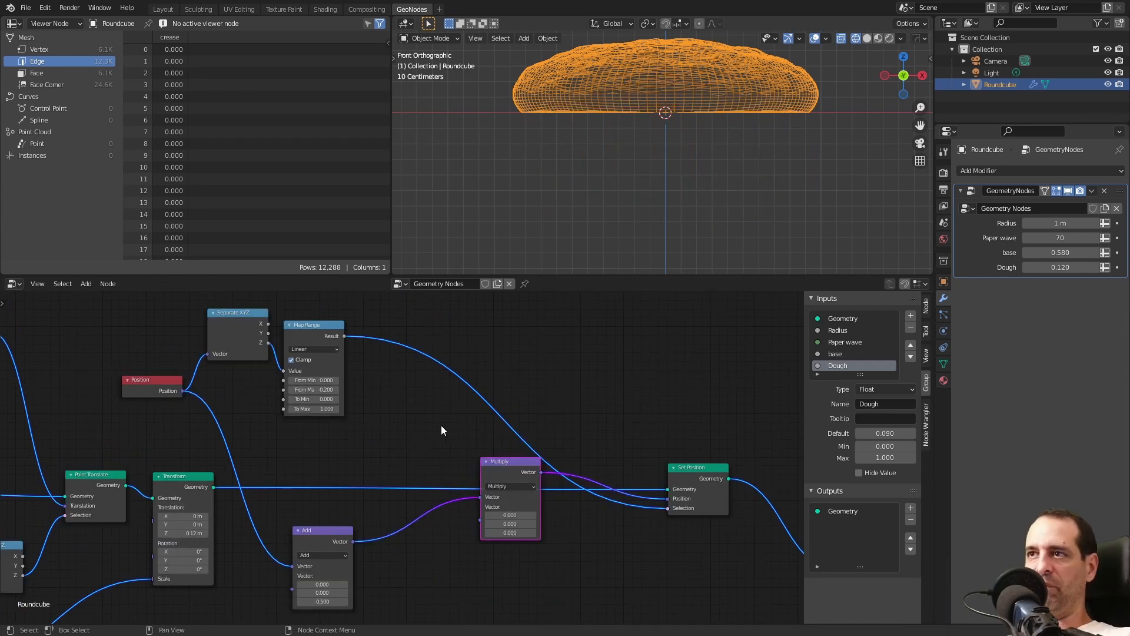
{"action": "right_click", "coordinate": [434, 418]}
{"action": "key", "text": "g"}
{"action": "left_click", "coordinate": [460, 475]}
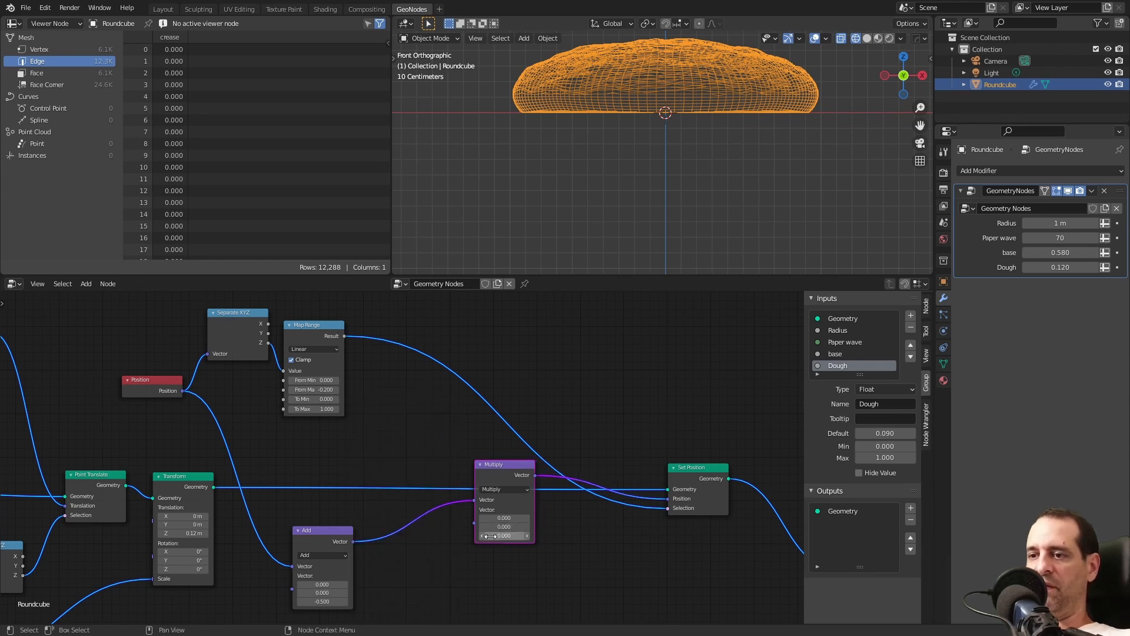
Add a Combine XYZ node near the Multiply node and connect its vector to Multiply's second Vector input
{"action": "key", "text": "shift+a"}
{"action": "left_click", "coordinate": [436, 426]}
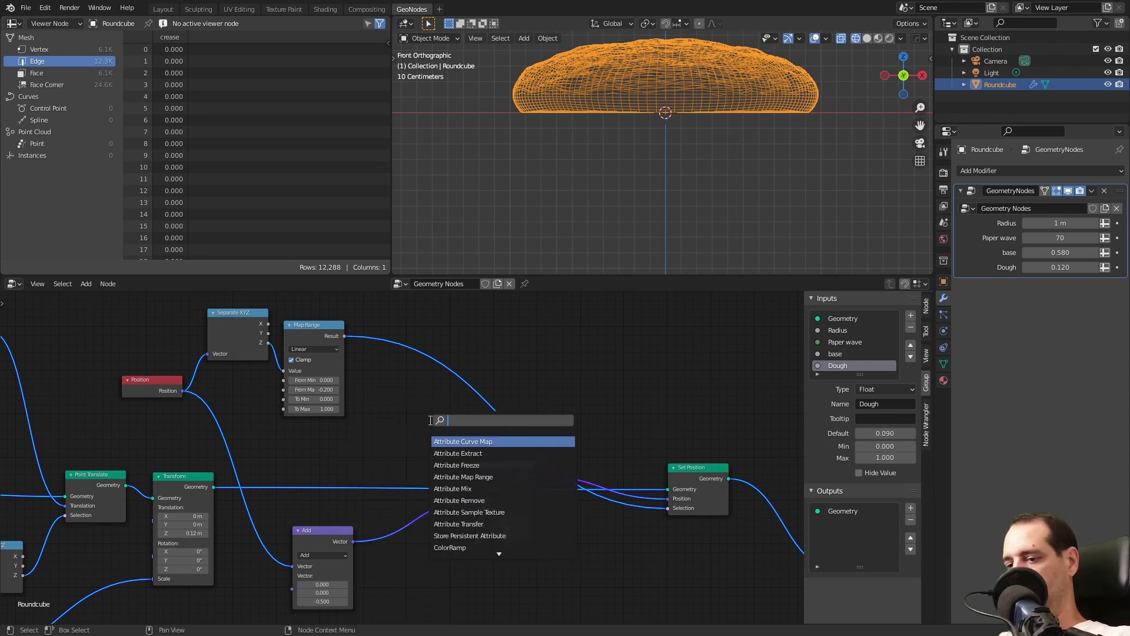
{"action": "type", "text": "comb"}
{"action": "key", "text": "Down"}
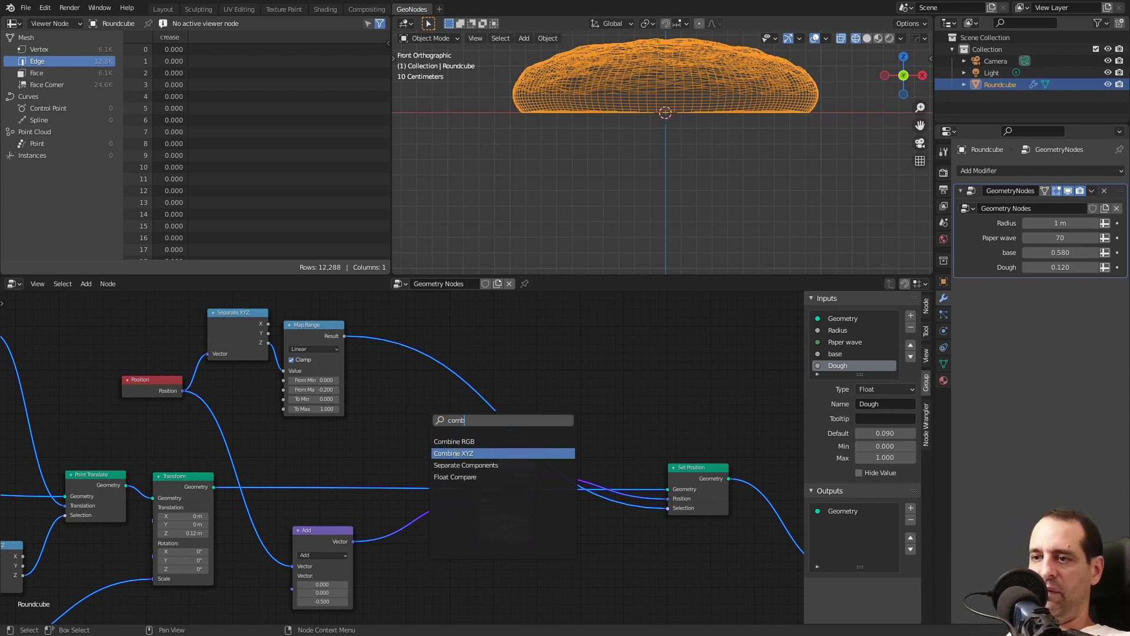
{"action": "key", "text": "Return"}
{"action": "left_click", "coordinate": [424, 428]}
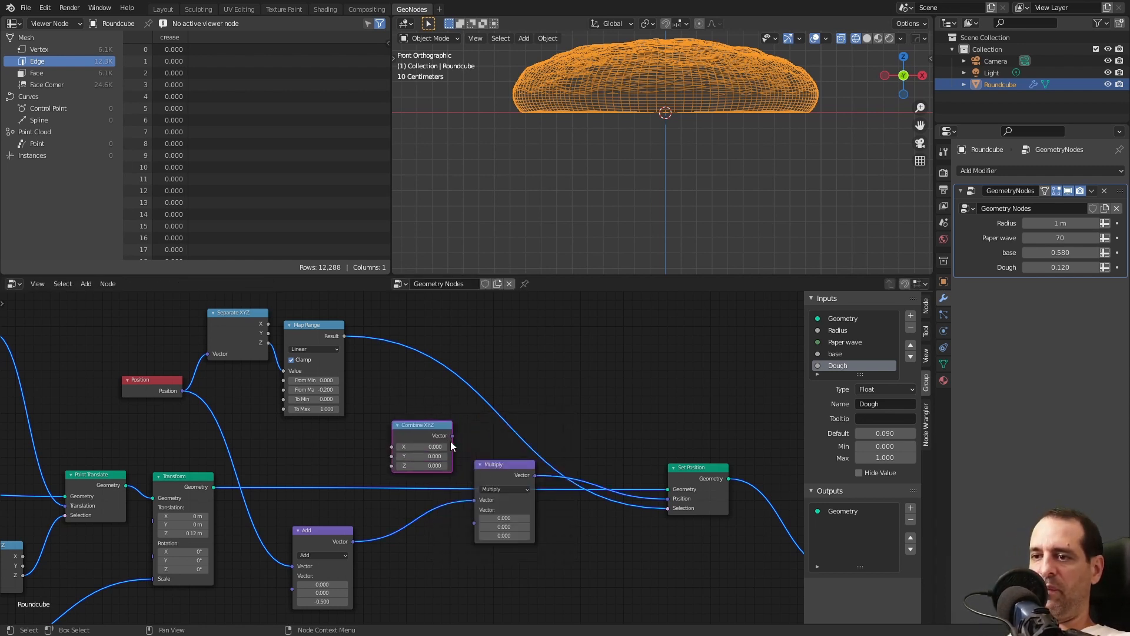
{"action": "left_click_drag", "start_coordinate": [451, 437], "coordinate": [476, 523]}
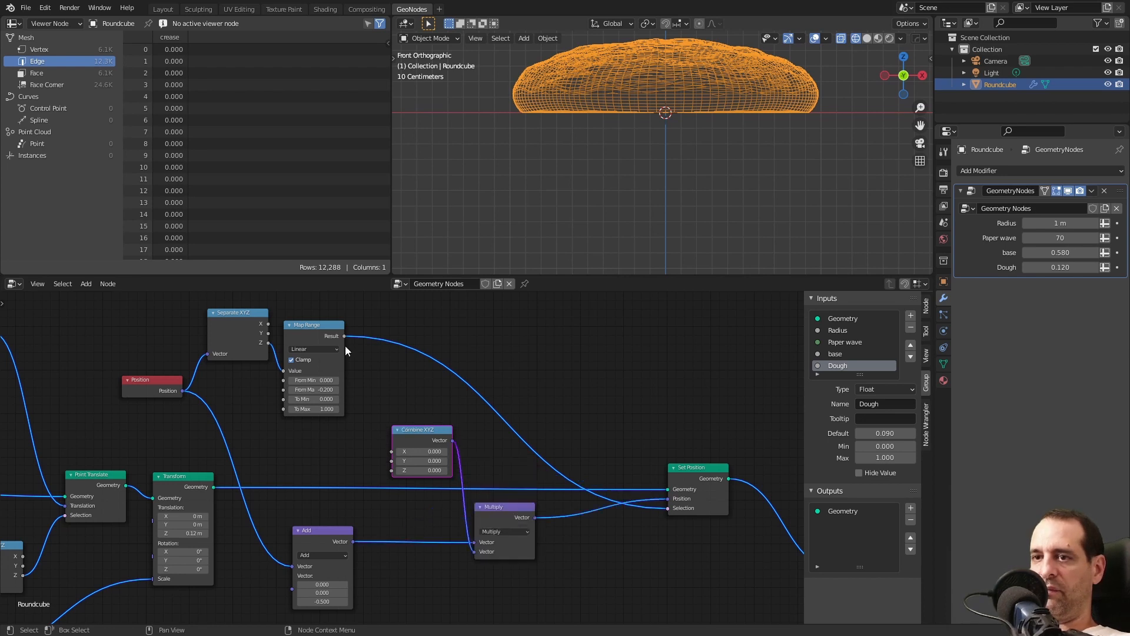
Connect the Map Range result to Combine XYZ's Z input and set its X and Y to 1
{"action": "left_click_drag", "start_coordinate": [345, 336], "coordinate": [348, 336]}
{"action": "left_click_drag", "start_coordinate": [373, 464], "coordinate": [425, 461]}
{"action": "type", "text": "1"}
{"action": "key", "text": "Return"}
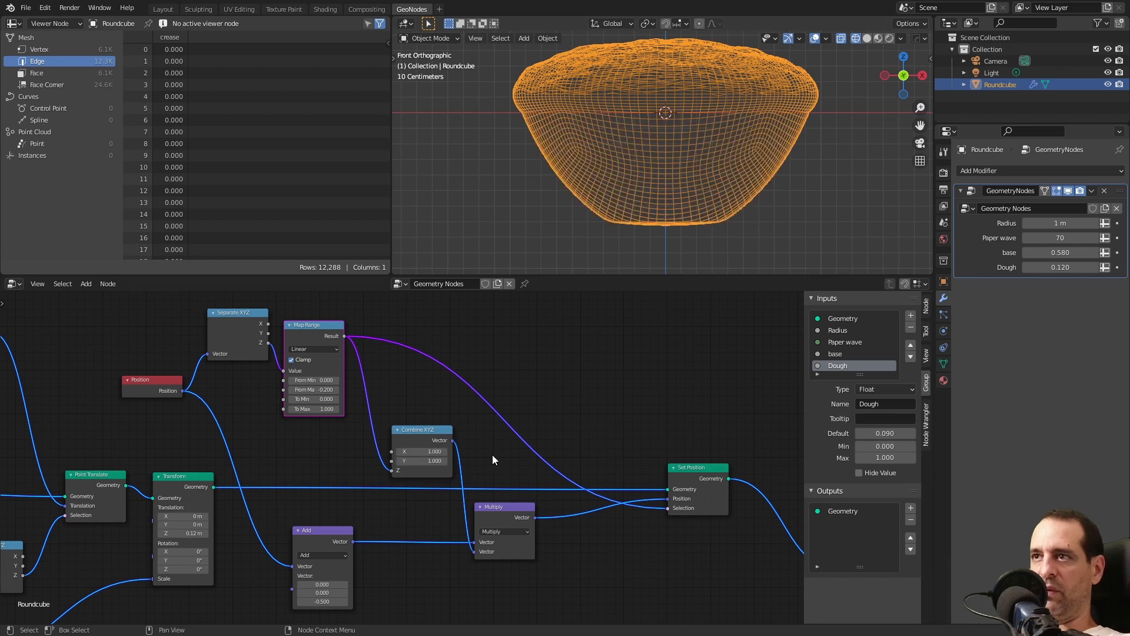
Set the Add node's Z offset to -0.570 to extend the dough's lower part further down
{"action": "mouse_move", "coordinate": [325, 601]}
{"action": "left_mouse_down"}
{"action": "mouse_move", "coordinate": [368, 602]}
{"action": "mouse_move", "coordinate": [307, 602]}
{"action": "mouse_move", "coordinate": [326, 602]}
{"action": "left_mouse_up"}
{"action": "left_click", "coordinate": [327, 601]}
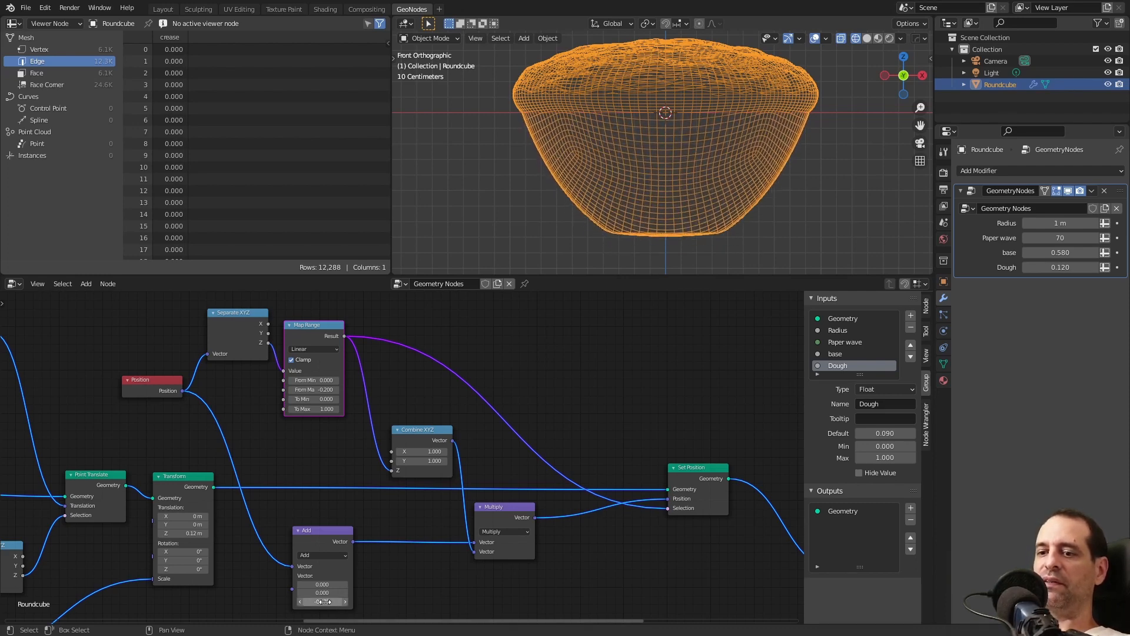
{"action": "key", "text": "Return"}
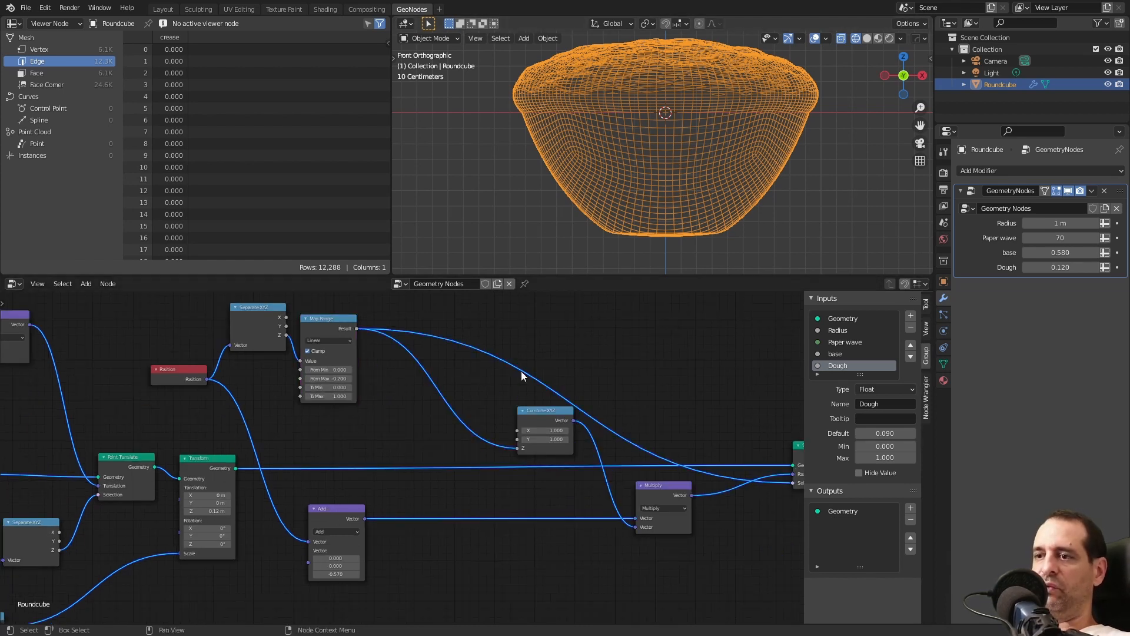
Reposition the Combine XYZ node and insert an RGB Curves node on the link from Map Range to its Z input
{"action": "left_click_drag", "start_coordinate": [546, 412], "coordinate": [526, 415]}
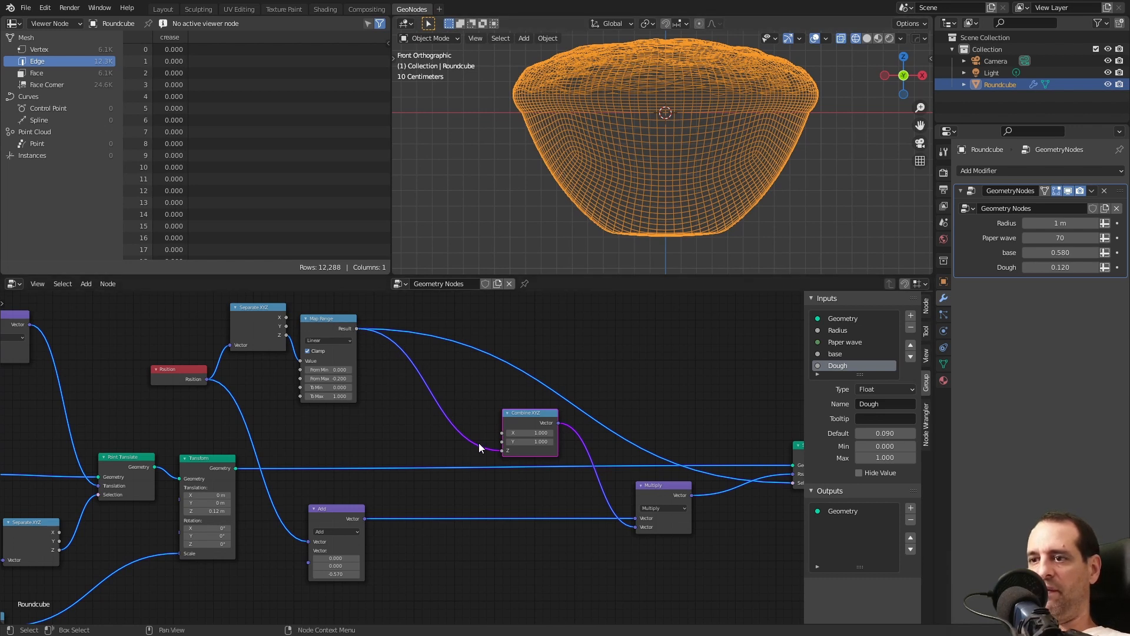
{"action": "left_click_drag", "start_coordinate": [528, 414], "coordinate": [508, 415]}
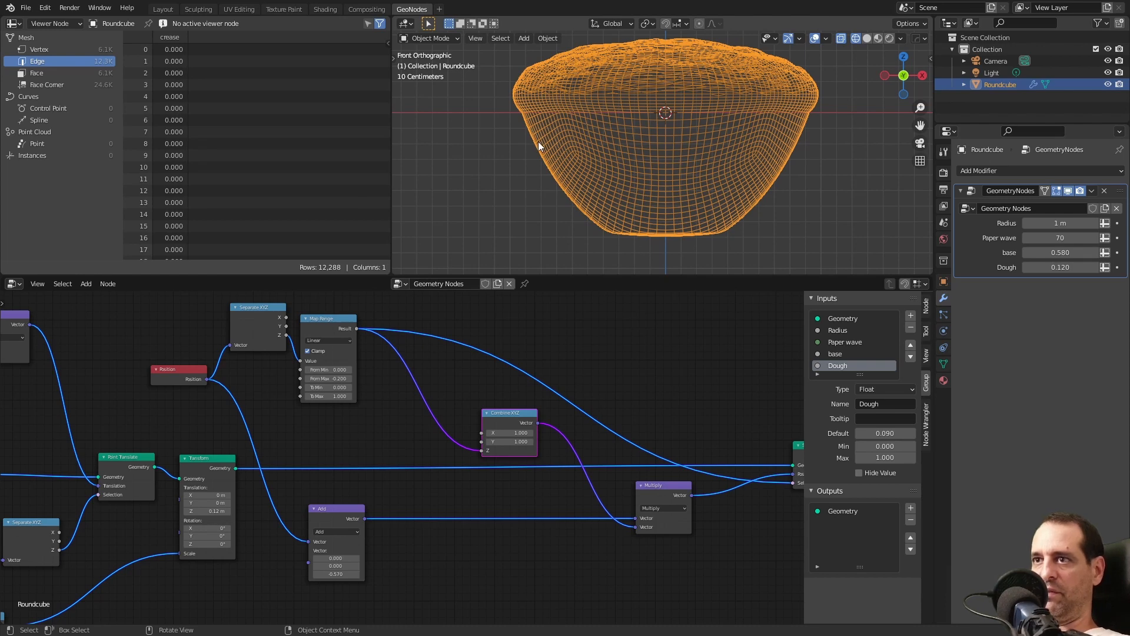
{"action": "scroll", "coordinate": [431, 371], "scroll_direction": "up", "scroll_amount": 2}
{"action": "key", "text": "shift+a"}
{"action": "left_click", "coordinate": [427, 365]}
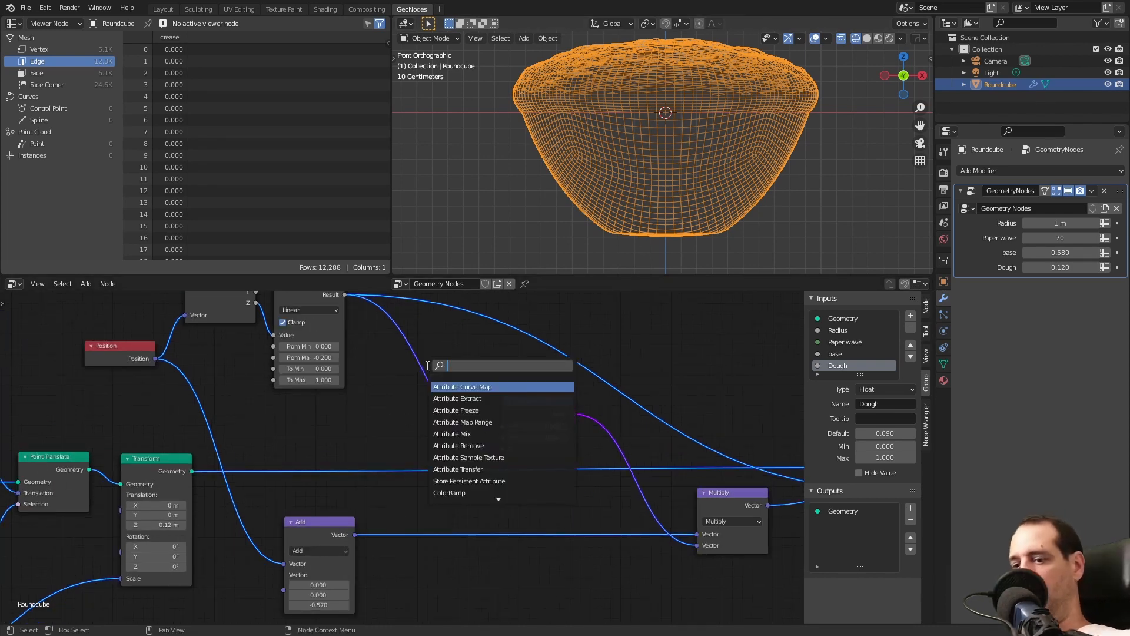
{"action": "type", "text": "cu"}
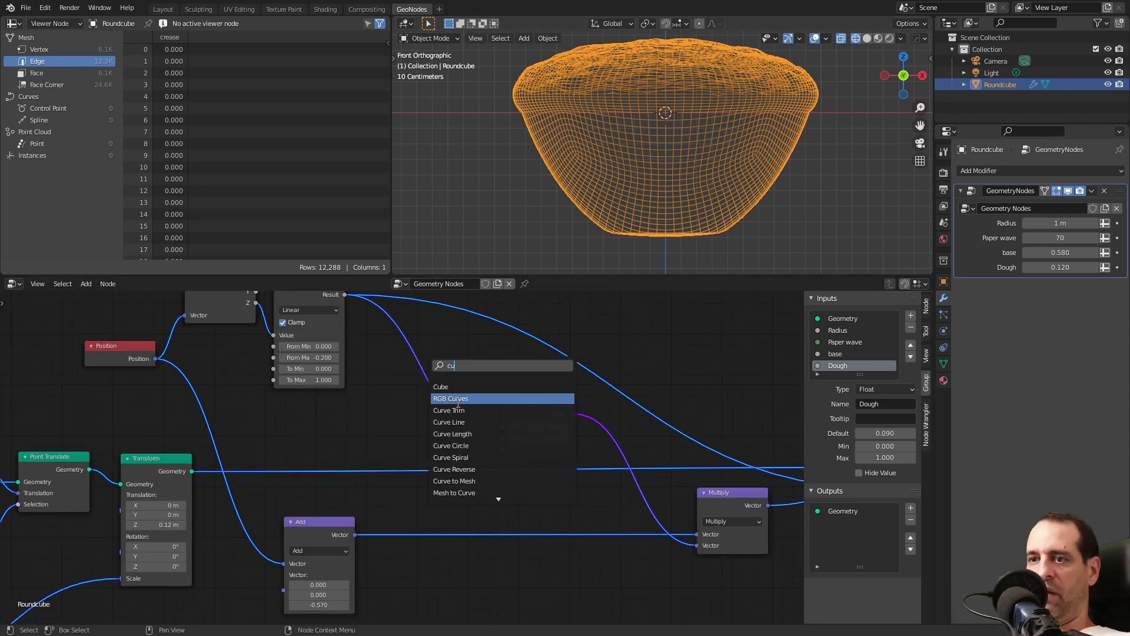
{"action": "left_click", "coordinate": [457, 403]}
{"action": "left_click", "coordinate": [412, 359]}
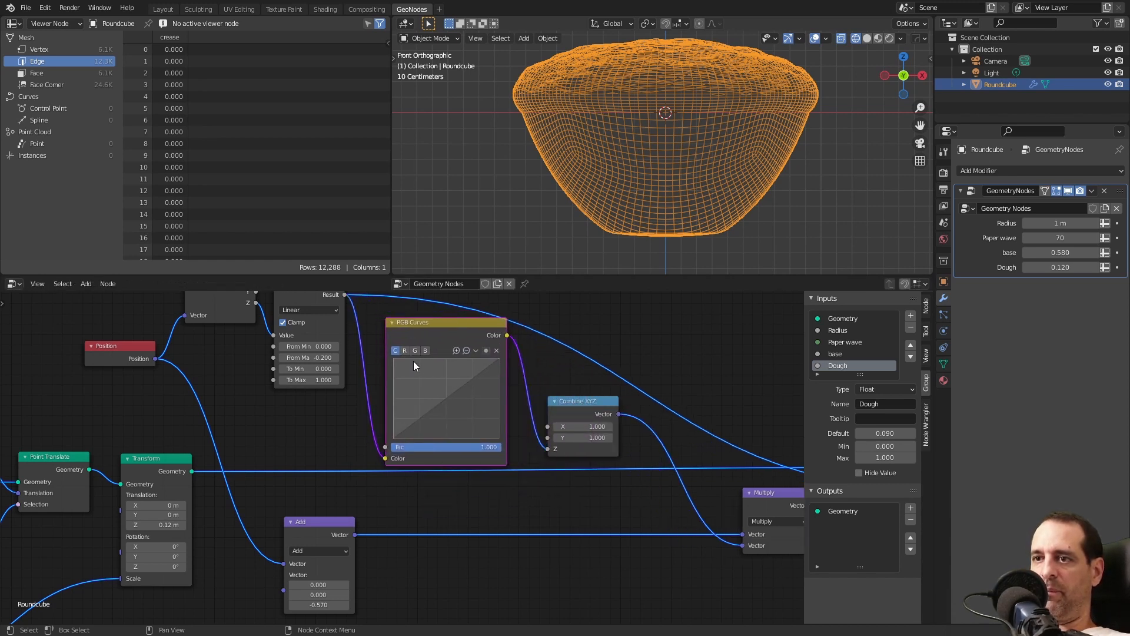
{"action": "left_click_drag", "start_coordinate": [440, 329], "coordinate": [442, 341]}
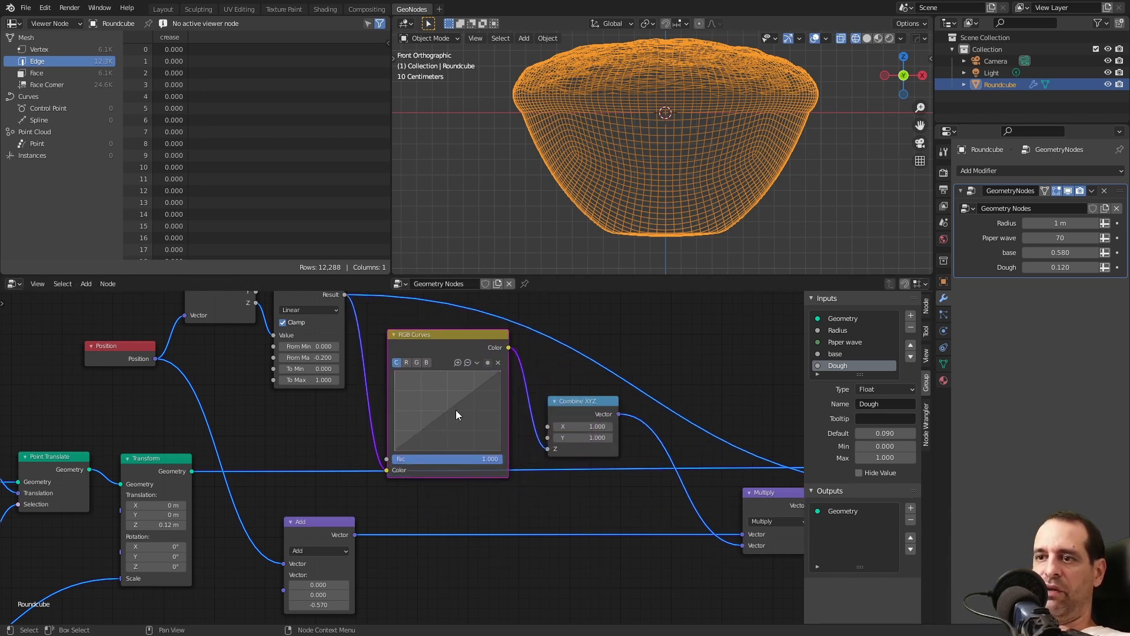
Bend the RGB curve downward with a middle point at about X 0.65, Y 0.34, and collapse the node
{"action": "left_click_drag", "start_coordinate": [445, 416], "coordinate": [464, 423]}
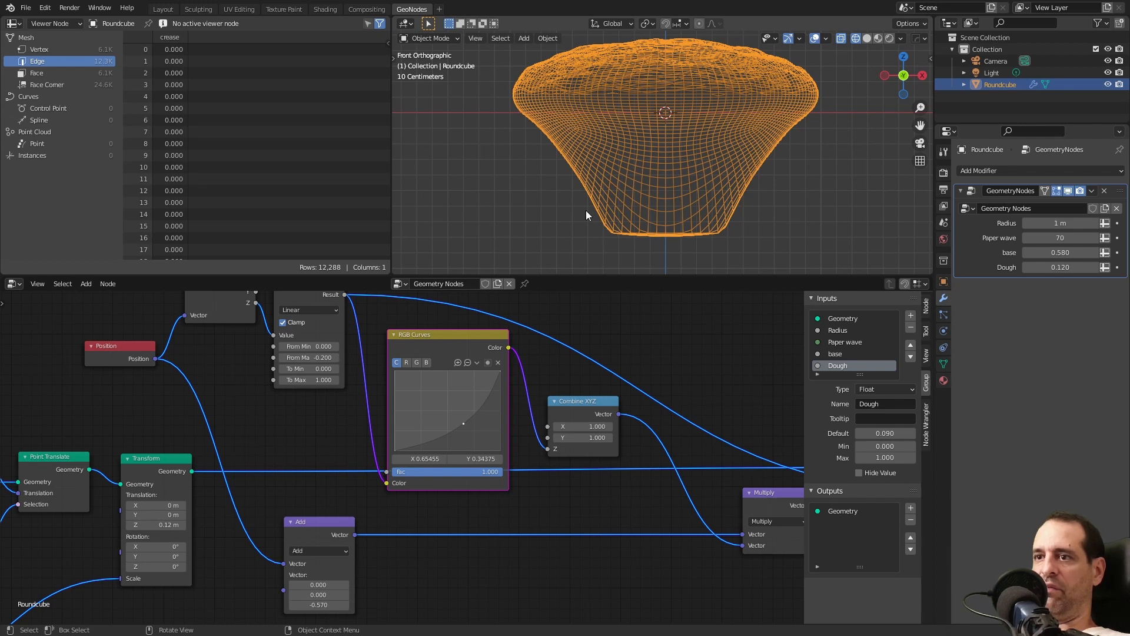
{"action": "left_click", "coordinate": [472, 421]}
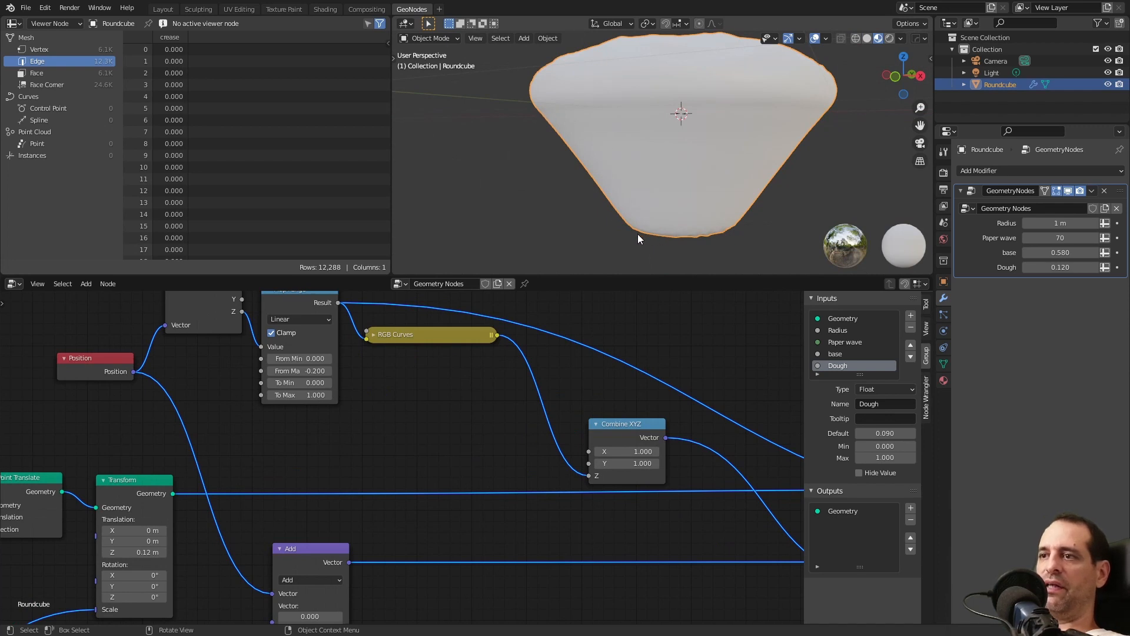
{"action": "left_click", "coordinate": [412, 337]}
{"action": "left_click", "coordinate": [425, 389]}
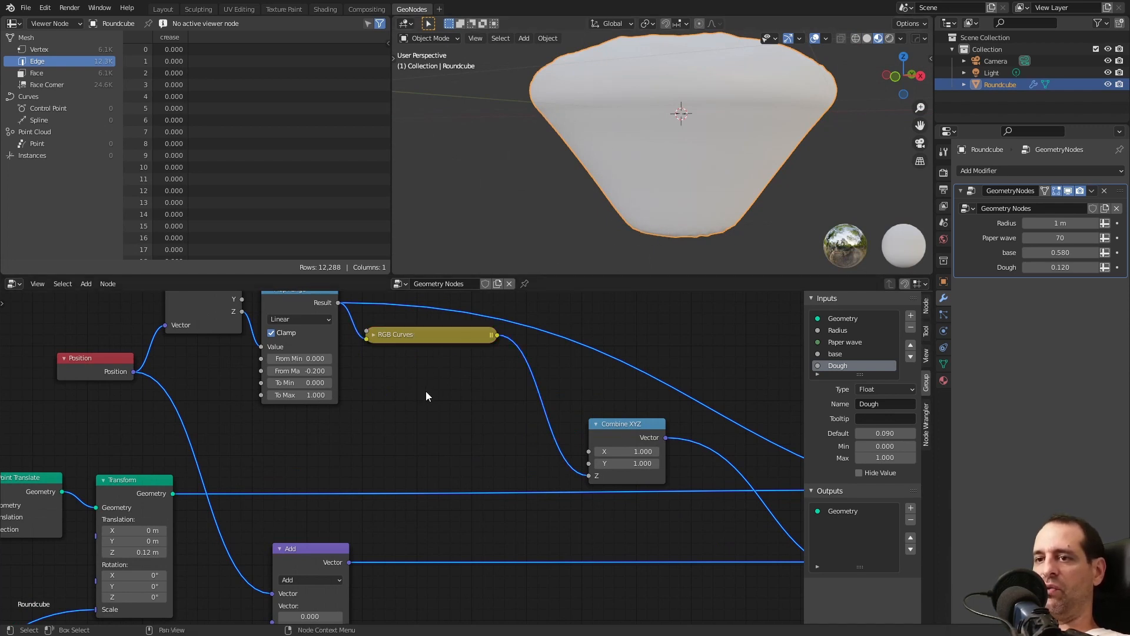
Add a second Map Range node and place it below the collapsed RGB Curves node
{"action": "key", "text": "shift+a"}
{"action": "left_click", "coordinate": [422, 380]}
{"action": "type", "text": "ra"}
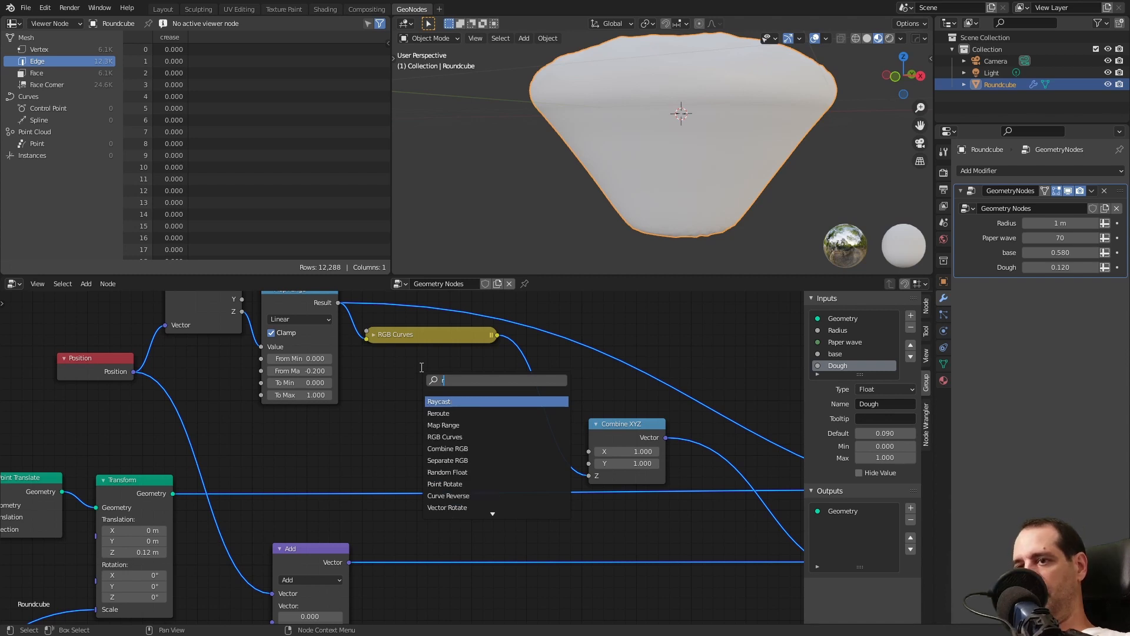
{"action": "key", "text": "Down"}
{"action": "key", "text": "Return"}
{"action": "left_click", "coordinate": [403, 391]}
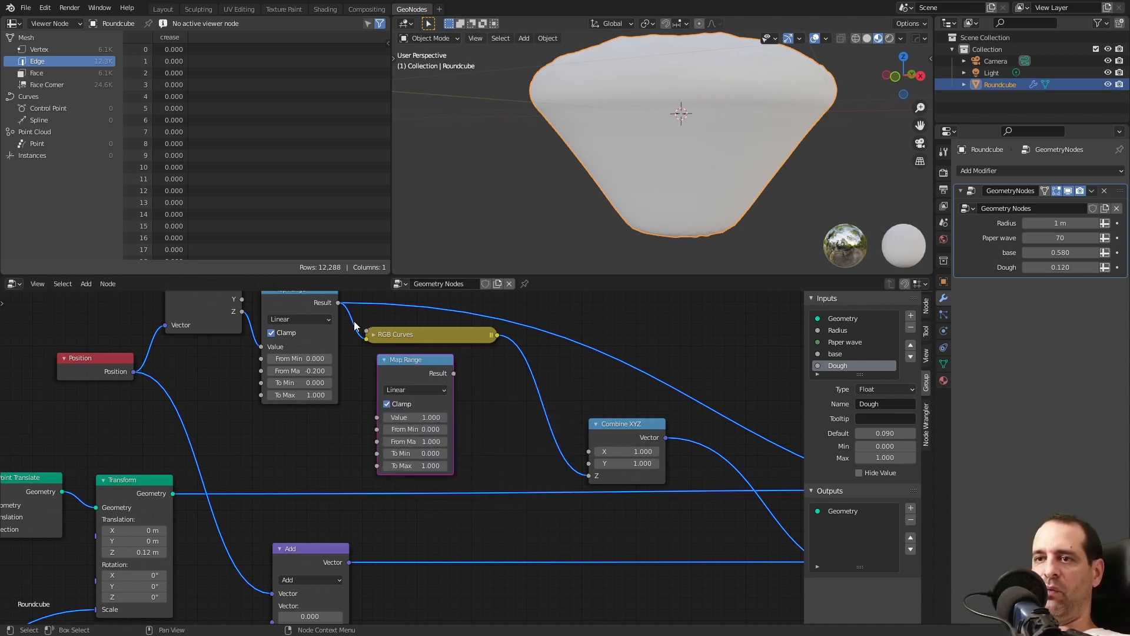
Feed the first Map Range result into the new one's Value, and route its result through a reroute to Combine XYZ's X and Y
{"action": "left_click", "coordinate": [337, 321]}
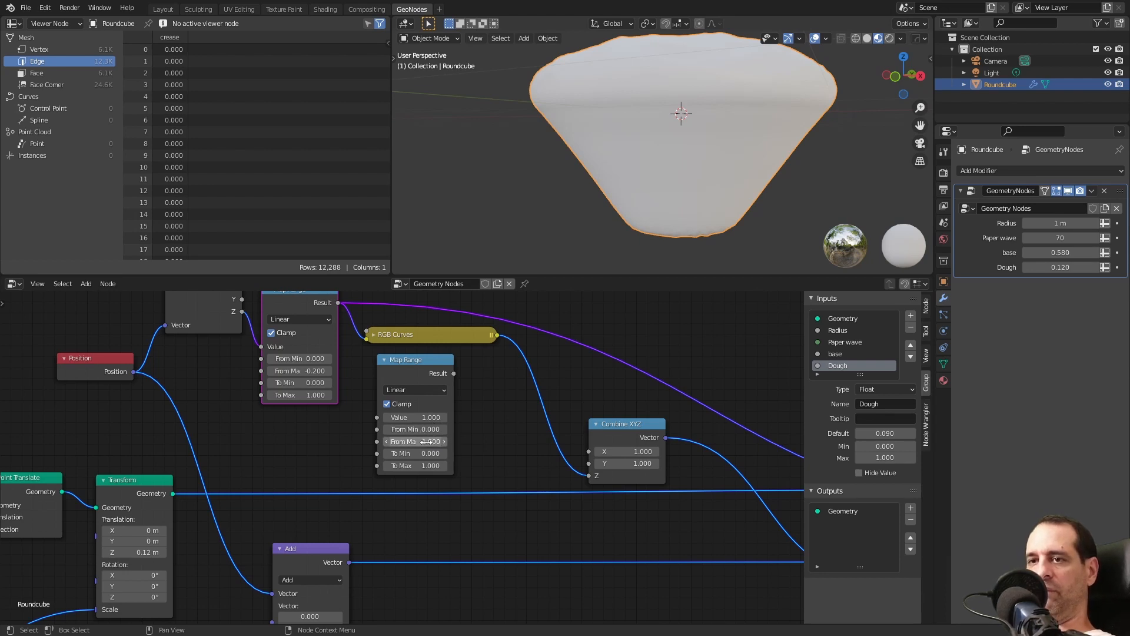
{"action": "left_click_drag", "start_coordinate": [338, 303], "coordinate": [380, 418]}
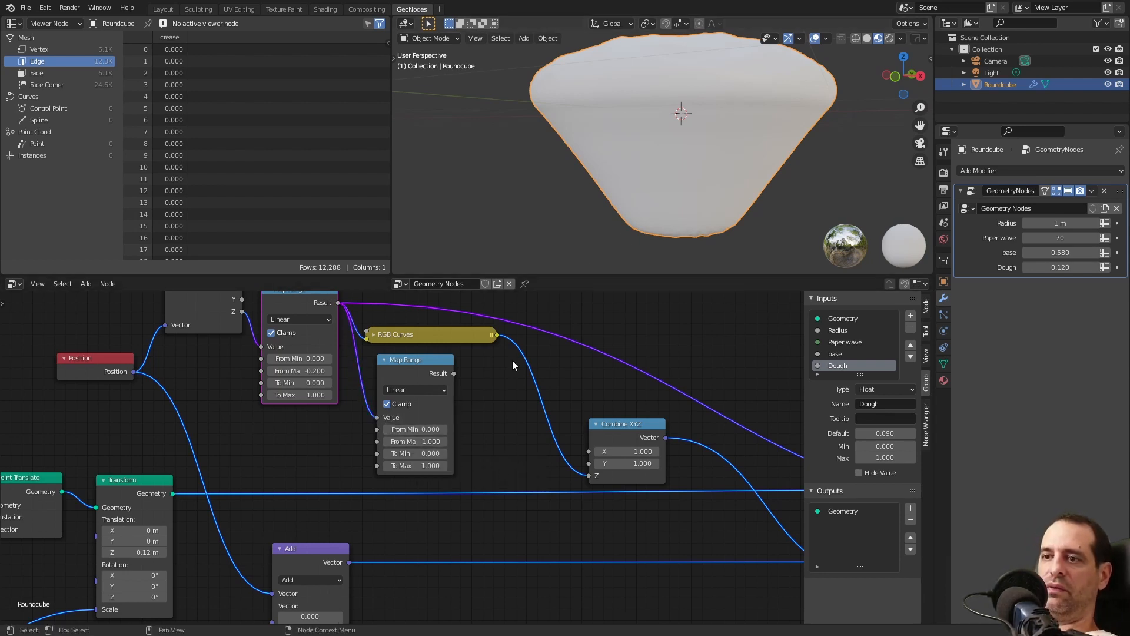
{"action": "left_click_drag", "start_coordinate": [454, 373], "coordinate": [589, 452]}
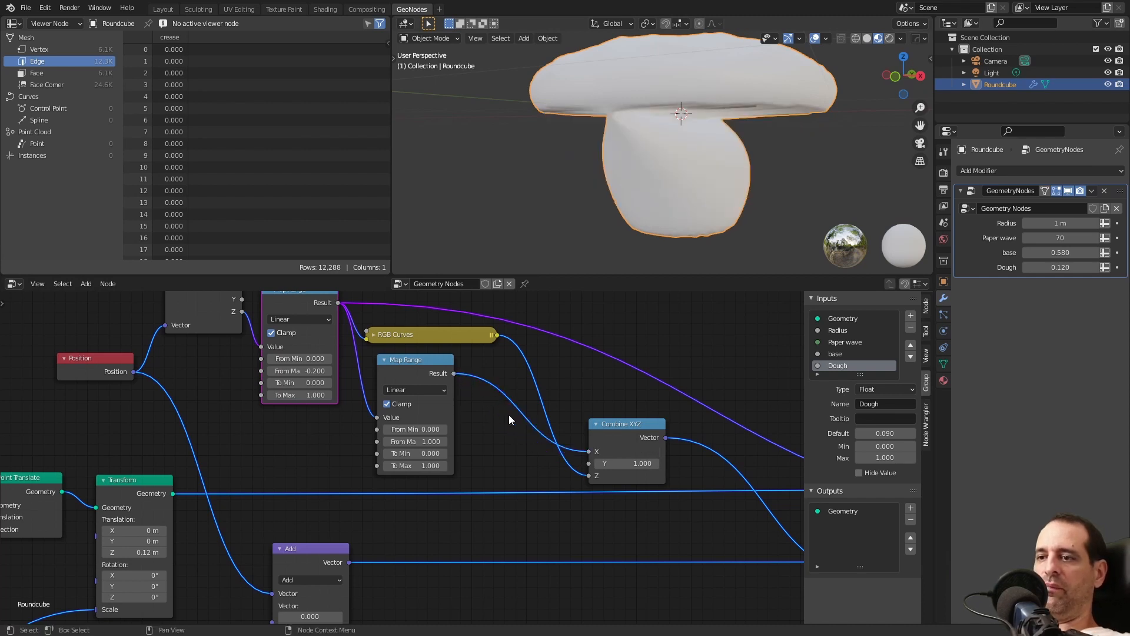
{"action": "right_click_drag", "start_coordinate": [529, 410], "coordinate": [530, 431], "text": "shift"}
{"action": "left_click_drag", "start_coordinate": [529, 422], "coordinate": [609, 435]}
{"action": "scroll", "coordinate": [412, 453], "scroll_direction": "up", "scroll_amount": 3}
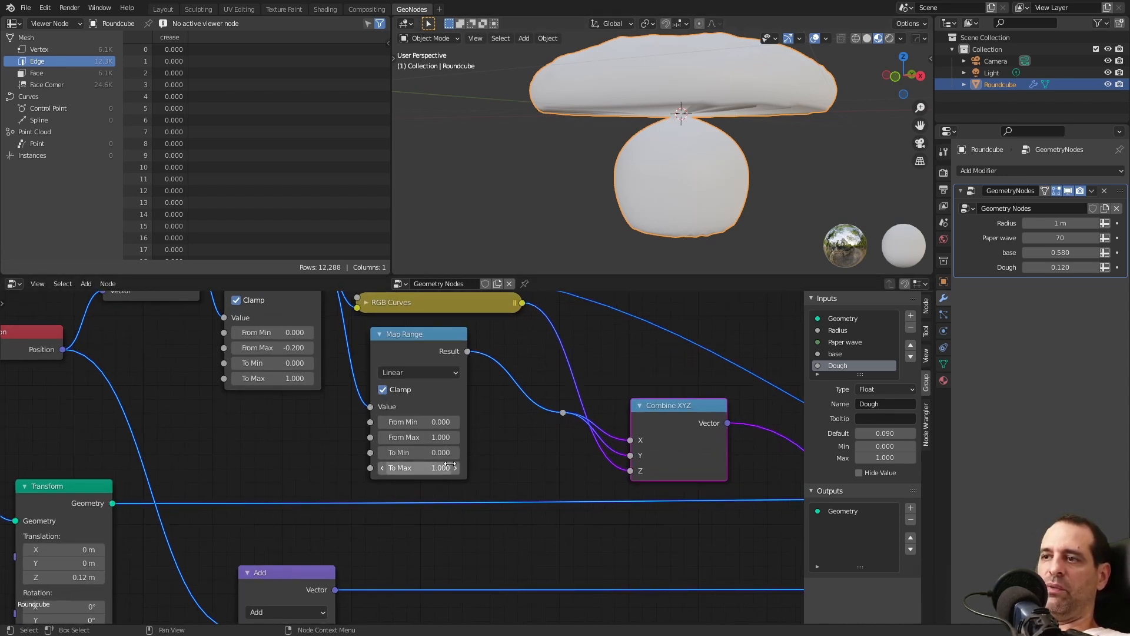
Set the second Map Range's To Min to 1.000 and To Max to 1.080, and adjust the curve point to about X 0.66, Y 0.31
{"action": "left_click_drag", "start_coordinate": [419, 452], "coordinate": [438, 468]}
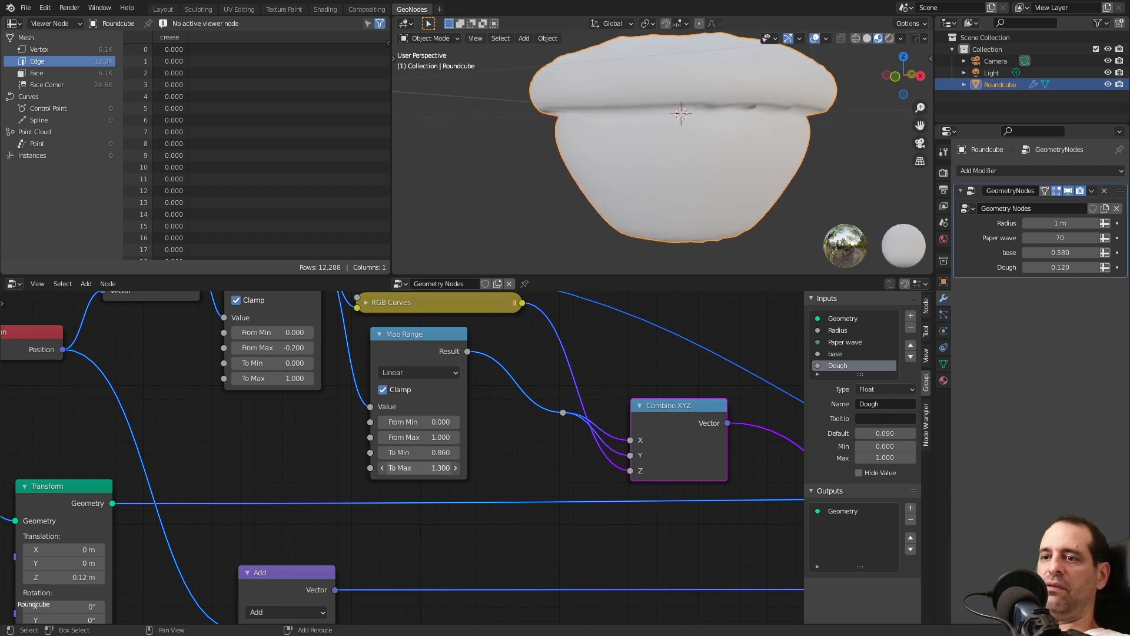
{"action": "left_click", "coordinate": [365, 302]}
{"action": "left_click_drag", "start_coordinate": [452, 416], "coordinate": [438, 404]}
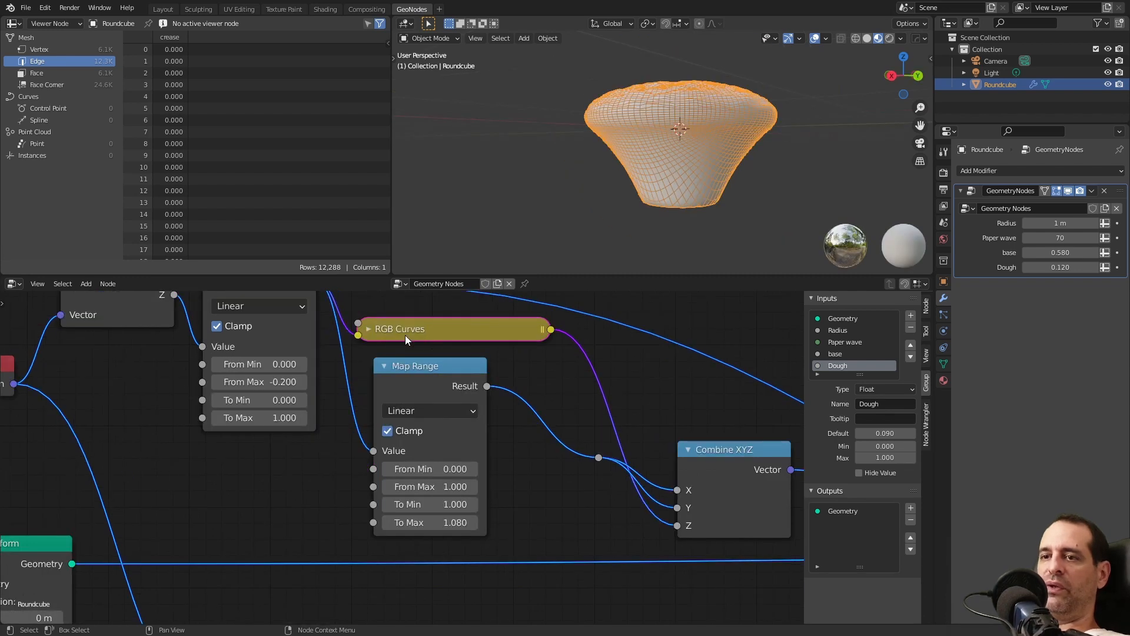
{"action": "left_click", "coordinate": [368, 329]}
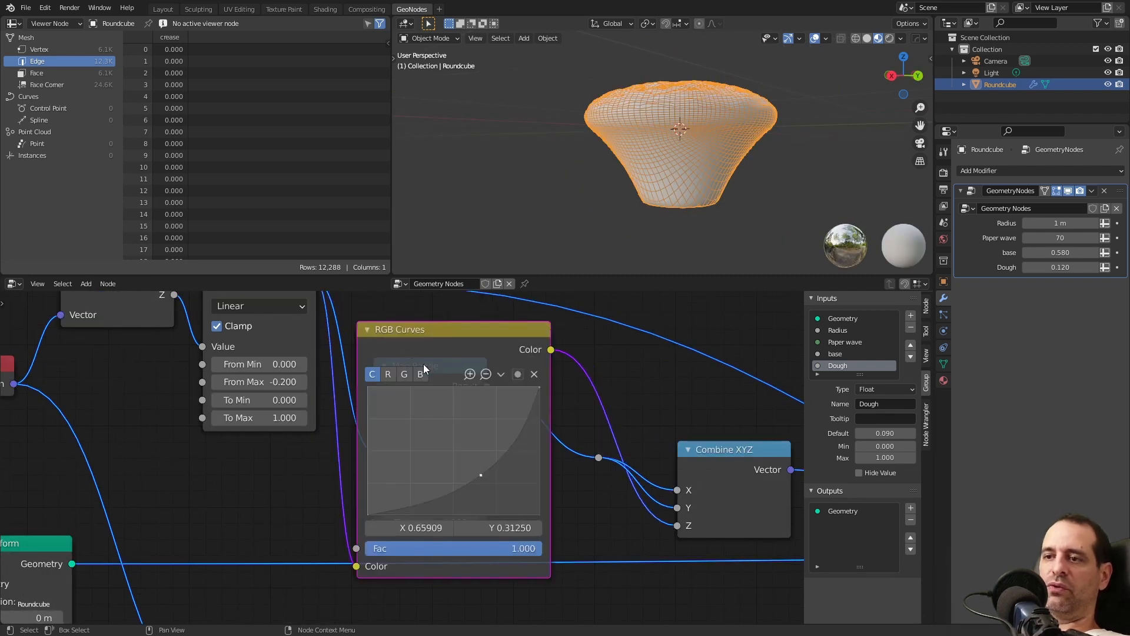
{"action": "middle_click_drag", "start_coordinate": [371, 328], "coordinate": [376, 390]}
{"action": "left_click", "coordinate": [371, 389]}
Deselect the dough object and raise the level of the dough's Subdivision Surface node
{"action": "middle_click_drag", "start_coordinate": [676, 156], "coordinate": [620, 160]}
{"action": "left_click", "coordinate": [534, 196]}
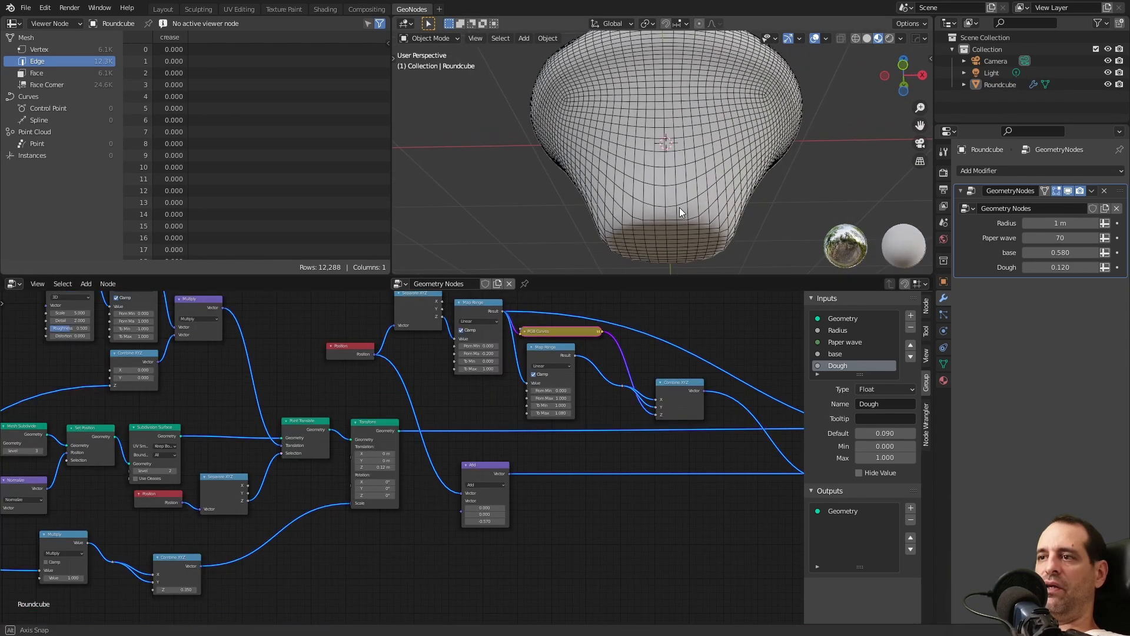
{"action": "middle_click_drag", "start_coordinate": [229, 445], "coordinate": [371, 406]}
{"action": "scroll", "coordinate": [373, 415], "scroll_direction": "up", "scroll_amount": 8}
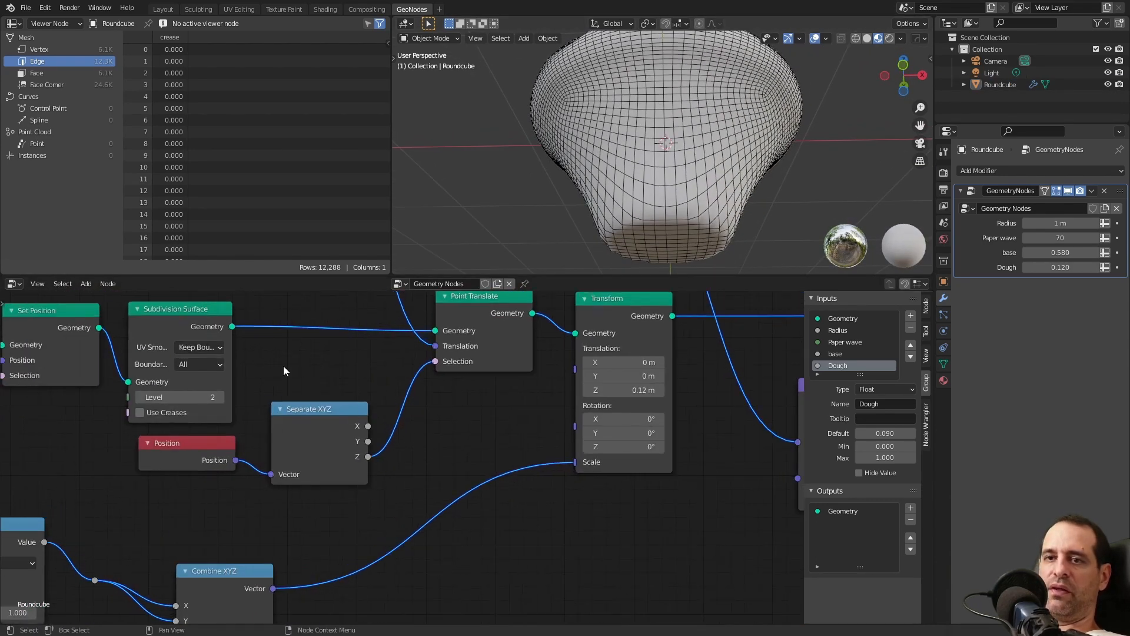
{"action": "middle_click_drag", "start_coordinate": [283, 365], "coordinate": [422, 389]}
{"action": "left_click", "coordinate": [361, 419]}
{"action": "left_click", "coordinate": [361, 419]}
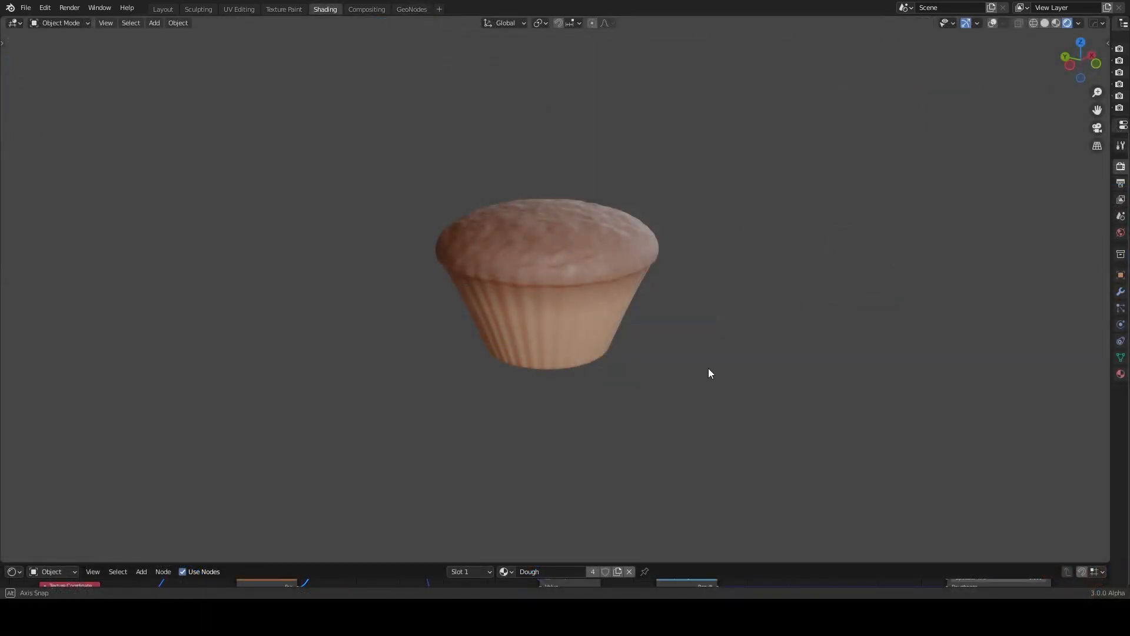
Inspect the rendered cupcake in the Shading workspace from several angles, with and without viewport overlays
{"action": "middle_click_drag", "start_coordinate": [709, 373], "coordinate": [572, 360]}
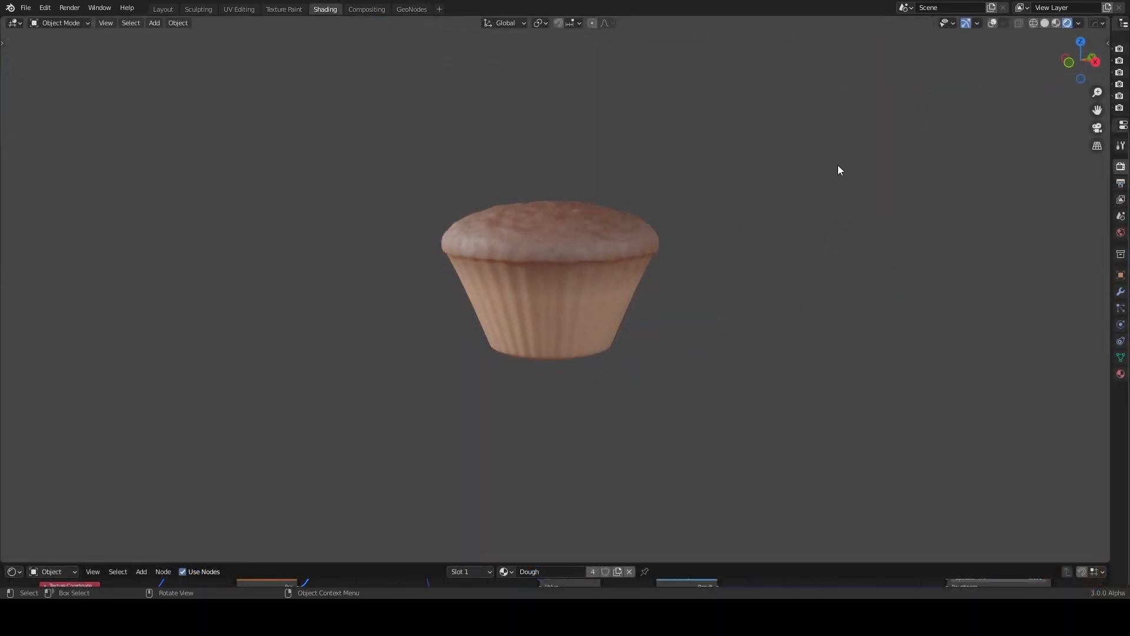
{"action": "left_click", "coordinate": [992, 24]}
{"action": "middle_click_drag", "start_coordinate": [823, 188], "coordinate": [918, 199]}
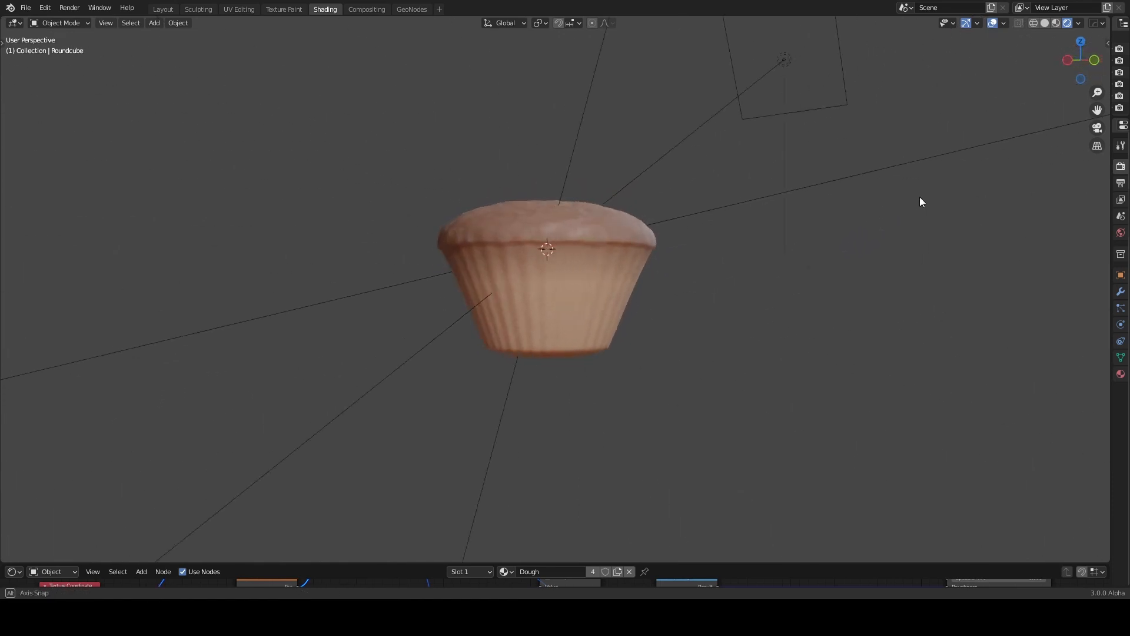
{"action": "left_click", "coordinate": [993, 23]}
{"action": "middle_click_drag", "start_coordinate": [765, 259], "coordinate": [704, 320]}
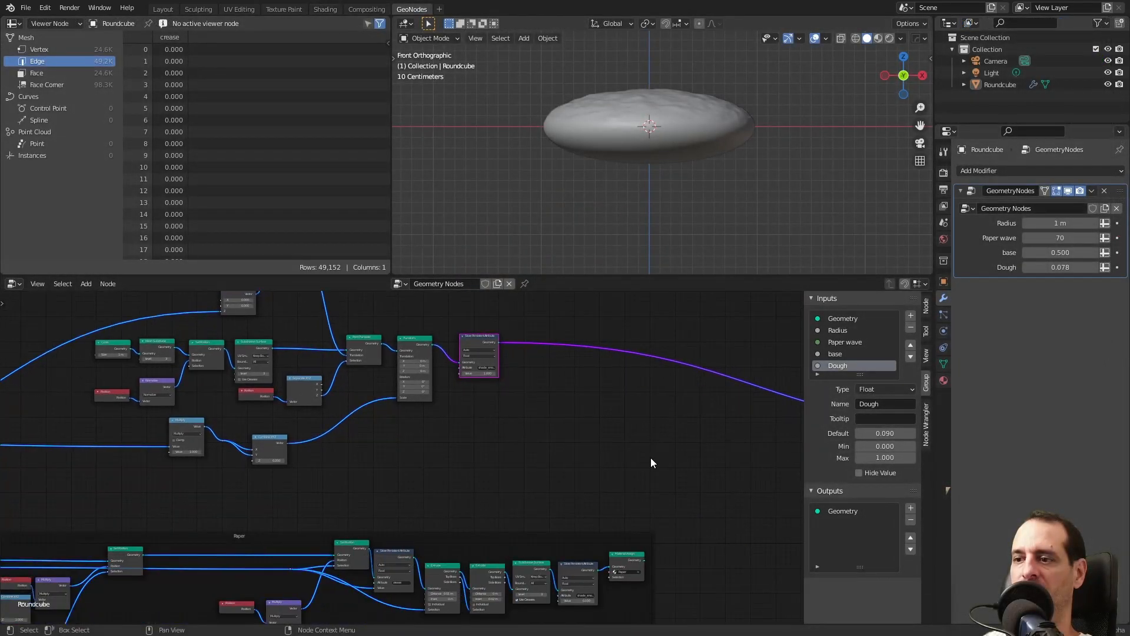
Add a Join Geometry node and place it on the dough's link just before Group Output
{"action": "middle_click_drag", "start_coordinate": [616, 489], "coordinate": [599, 442]}
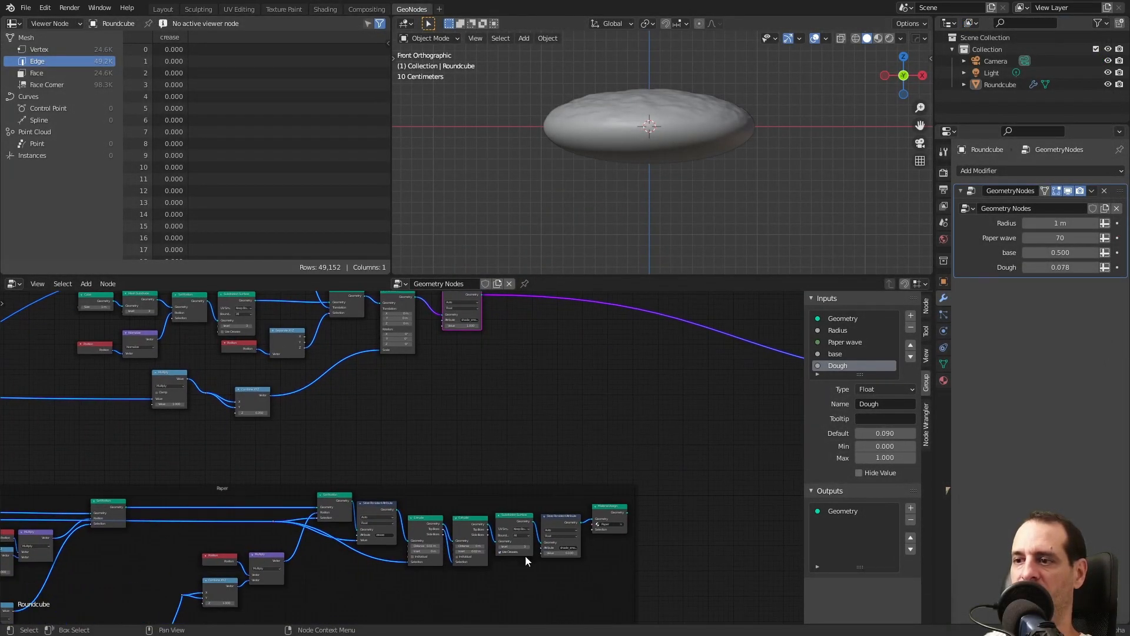
{"action": "middle_click_drag", "start_coordinate": [571, 356], "coordinate": [583, 439]}
{"action": "middle_click_drag", "start_coordinate": [655, 516], "coordinate": [556, 430]}
{"action": "middle_click_drag", "start_coordinate": [671, 463], "coordinate": [478, 494]}
{"action": "key", "text": "shift+a"}
{"action": "left_click", "coordinate": [615, 419]}
{"action": "type", "text": "joi"}
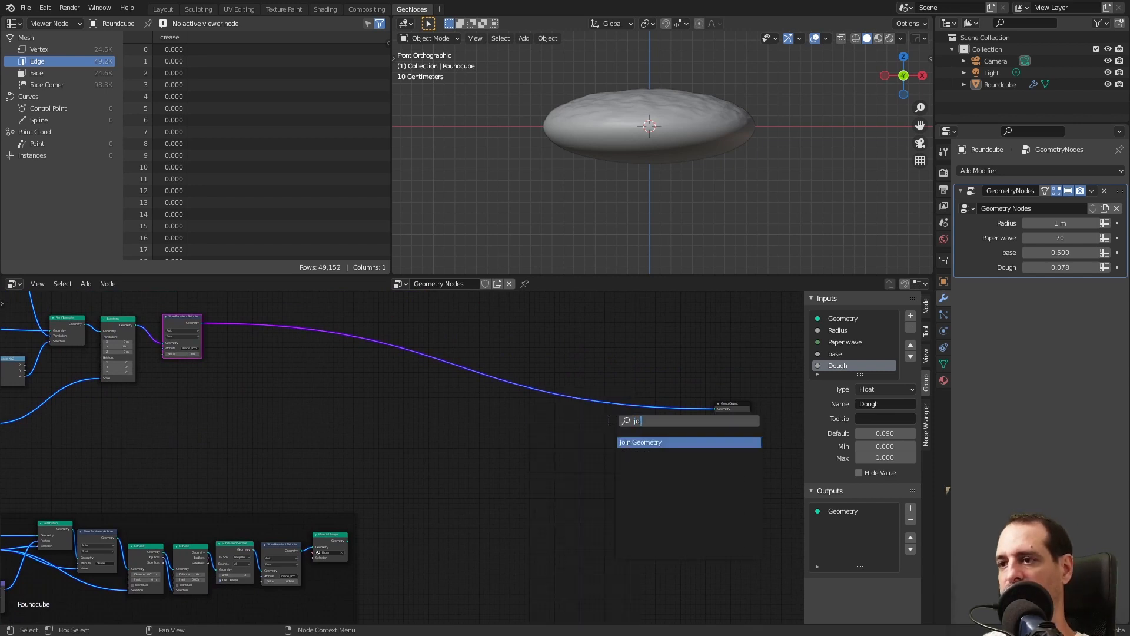
{"action": "left_click", "coordinate": [639, 442]}
{"action": "left_click", "coordinate": [623, 402]}
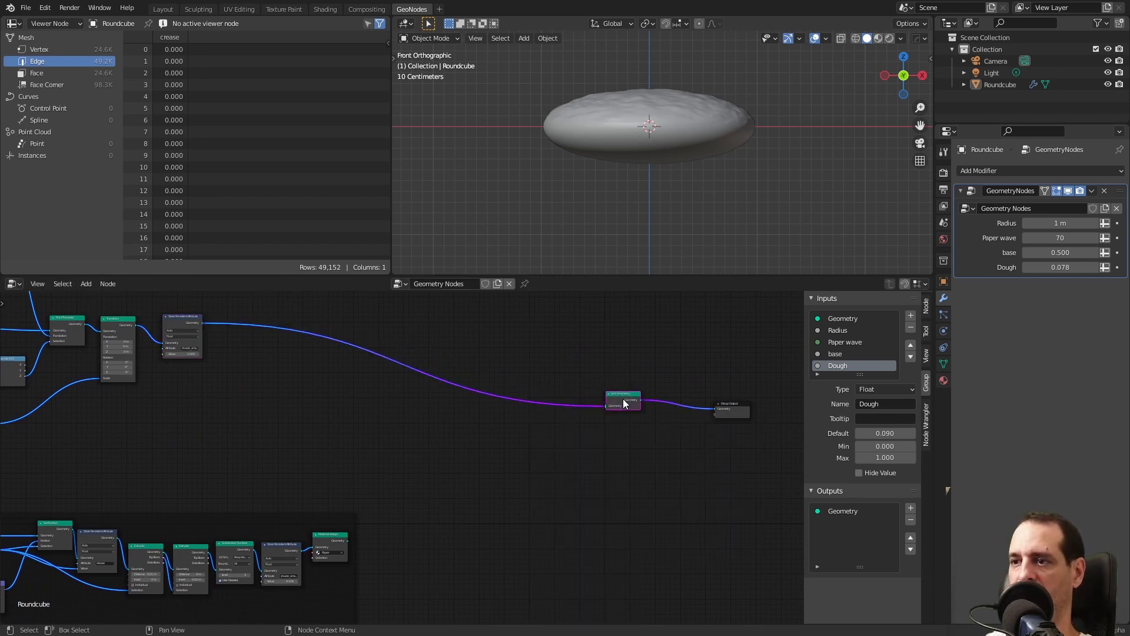
Connect the Paper branch's final geometry output to the Join Geometry node to combine the paper cup with the dough
{"action": "left_click_drag", "start_coordinate": [347, 540], "coordinate": [606, 406]}
{"action": "middle_click_drag", "start_coordinate": [424, 436], "coordinate": [638, 471]}
{"action": "scroll", "coordinate": [477, 456], "scroll_direction": "up", "scroll_amount": 2}
{"action": "middle_click_drag", "start_coordinate": [500, 462], "coordinate": [643, 475]}
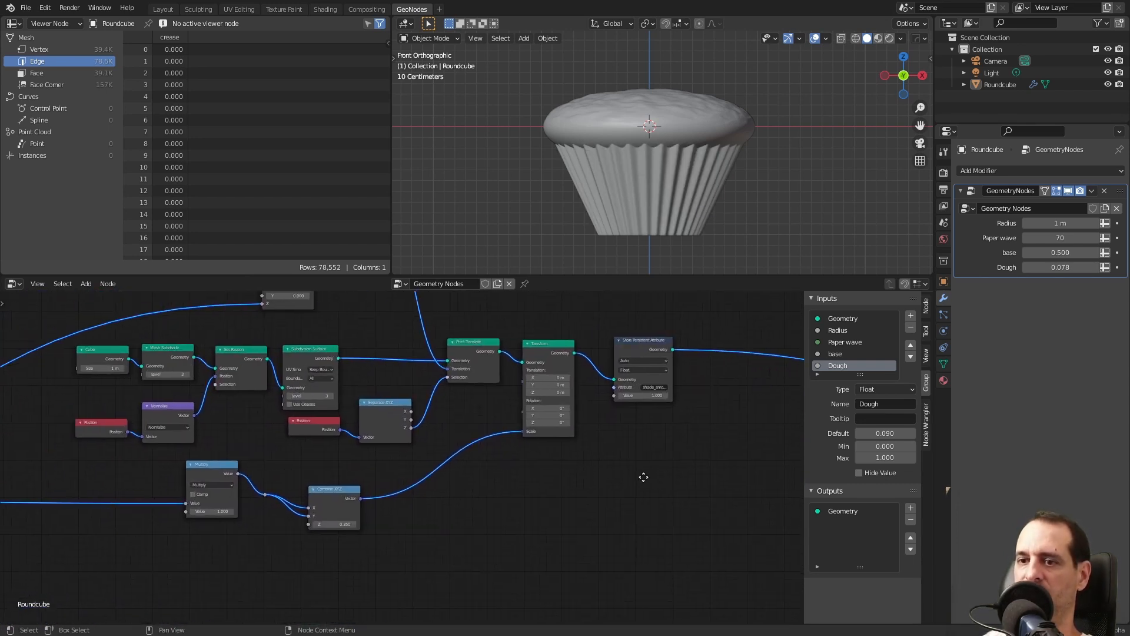
Lower the Multiply value feeding the dough's Combine XYZ scale to 0.940
{"action": "scroll", "coordinate": [588, 482], "scroll_direction": "up", "scroll_amount": 4}
{"action": "middle_click_drag", "start_coordinate": [581, 405], "coordinate": [538, 466]}
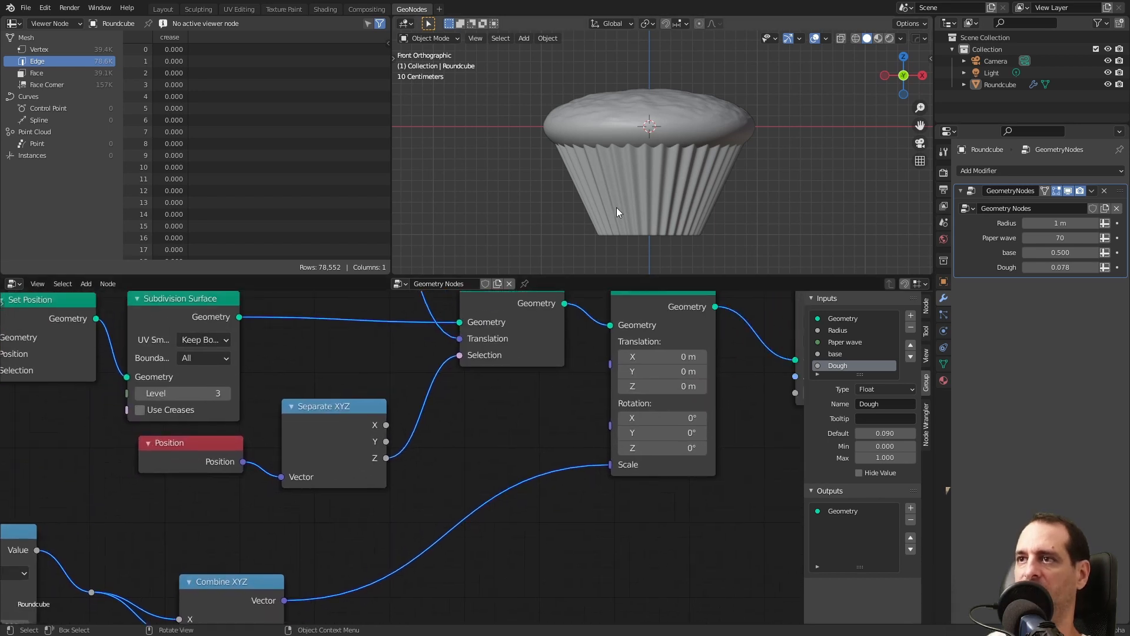
{"action": "middle_click_drag", "start_coordinate": [596, 424], "coordinate": [578, 430]}
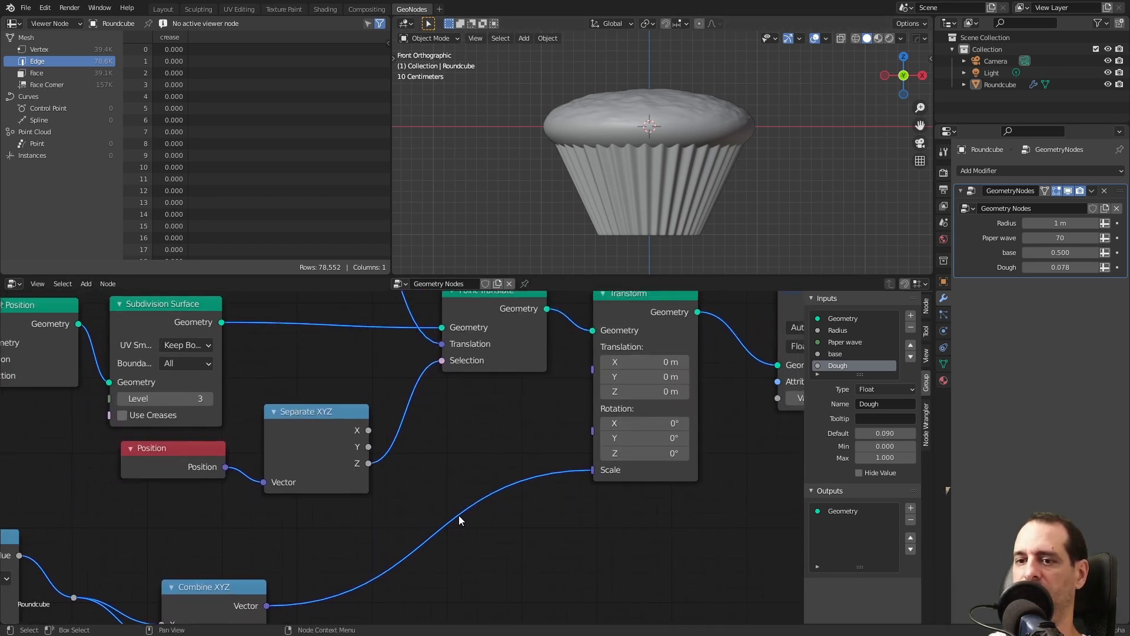
{"action": "middle_click_drag", "start_coordinate": [459, 520], "coordinate": [385, 503]}
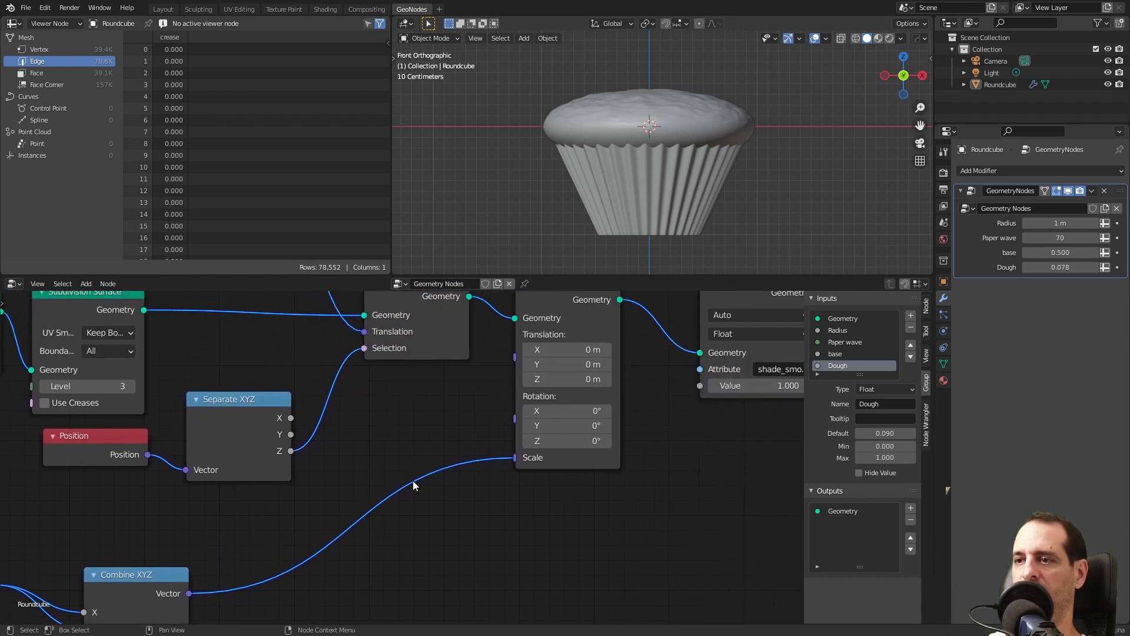
{"action": "scroll", "coordinate": [402, 466], "scroll_direction": "down", "scroll_amount": 5}
{"action": "middle_click_drag", "start_coordinate": [448, 463], "coordinate": [614, 423]}
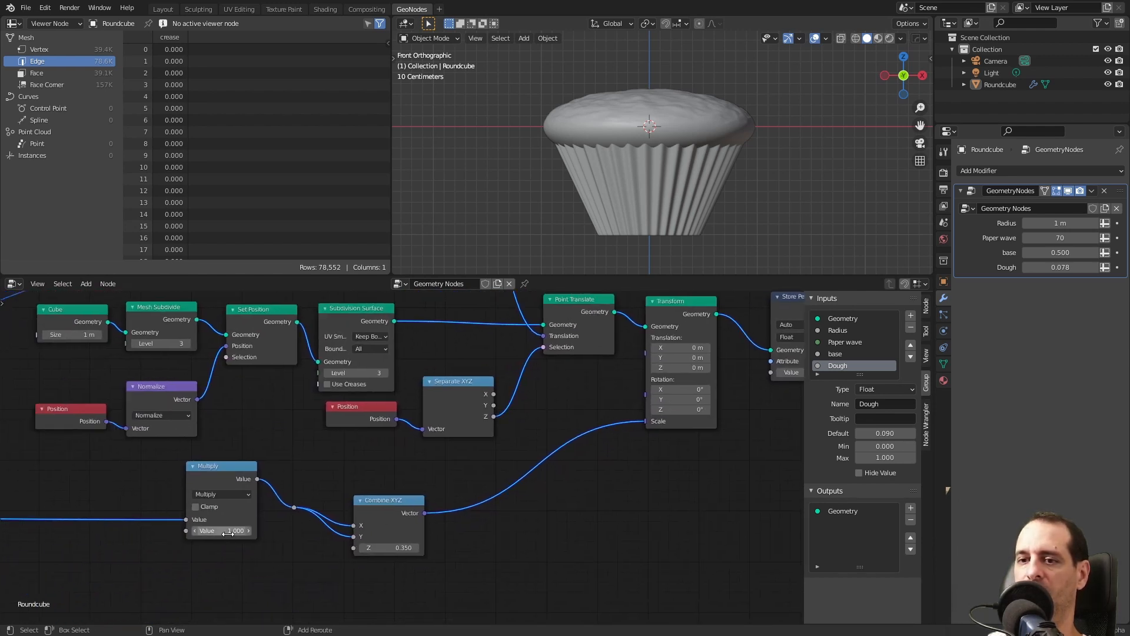
{"action": "left_click_drag", "start_coordinate": [229, 532], "coordinate": [222, 532]}
{"action": "left_click_drag", "start_coordinate": [222, 532], "coordinate": [222, 531]}
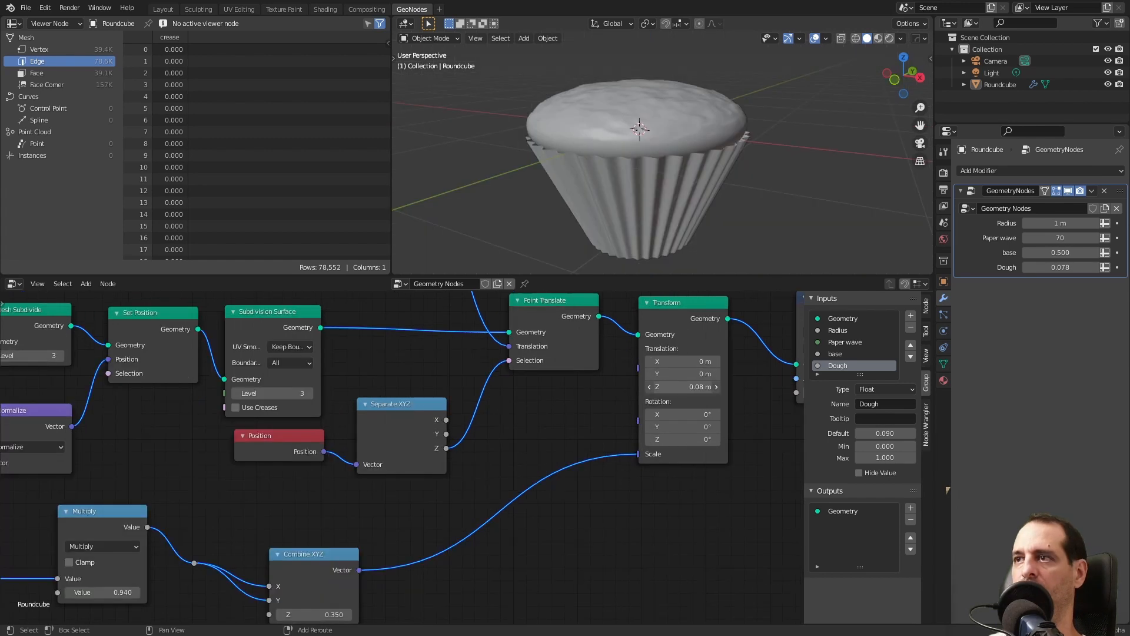
Fit the dough into the paper cup with a Multiply value of 0.920 and a Transform Z translation of 0.05 m
{"action": "left_click_drag", "start_coordinate": [682, 386], "coordinate": [686, 387]}
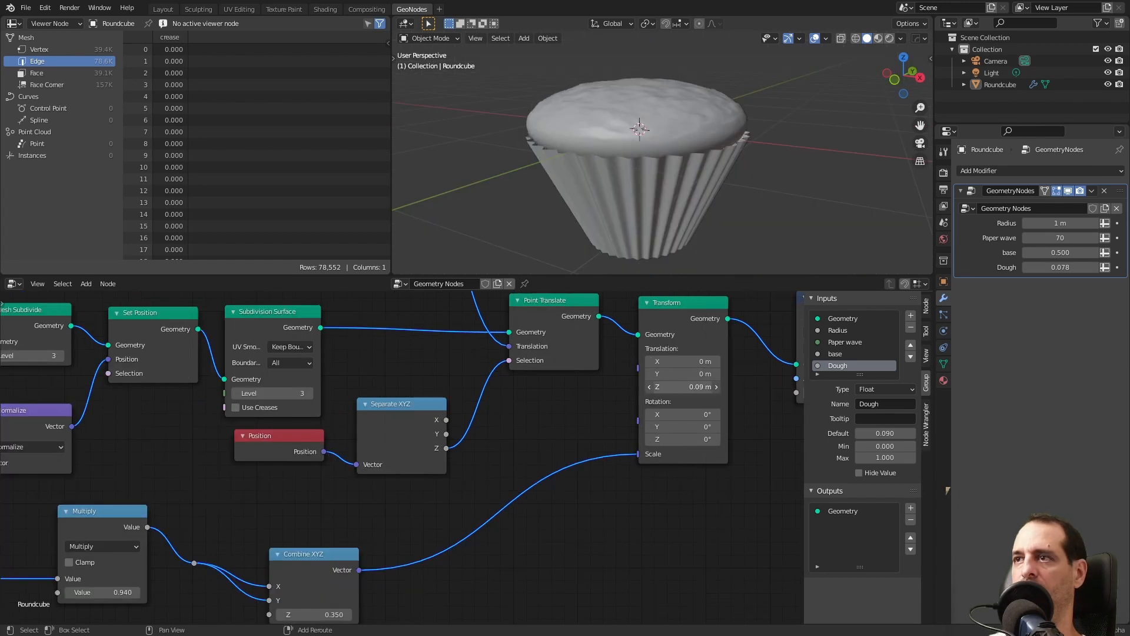
{"action": "left_click_drag", "start_coordinate": [103, 592], "coordinate": [102, 592]}
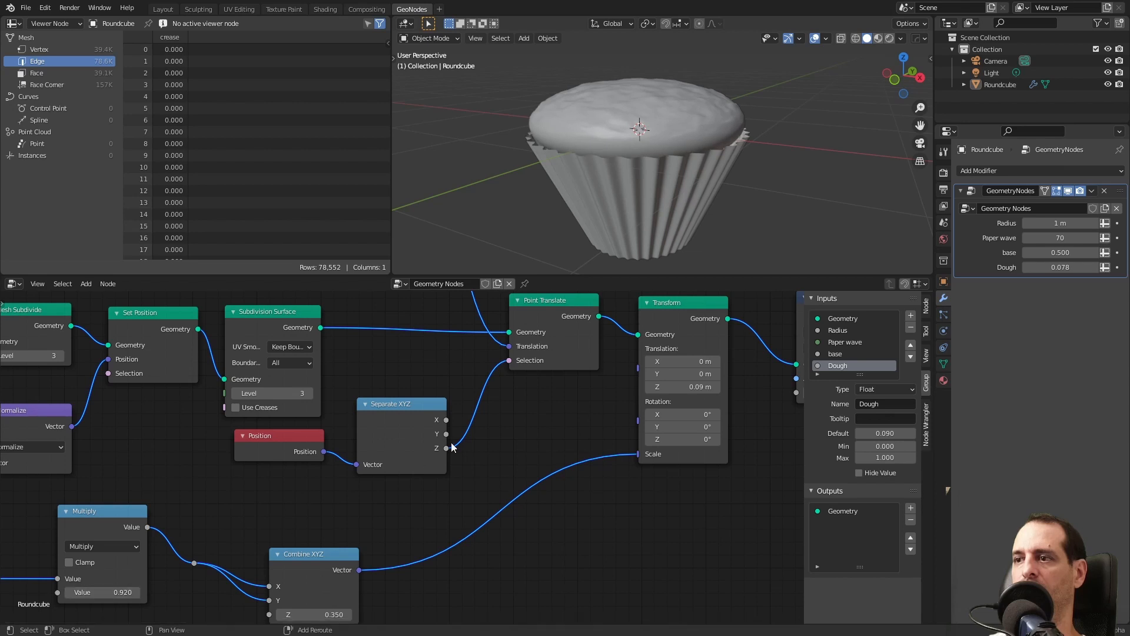
{"action": "left_click_drag", "start_coordinate": [682, 387], "coordinate": [681, 387]}
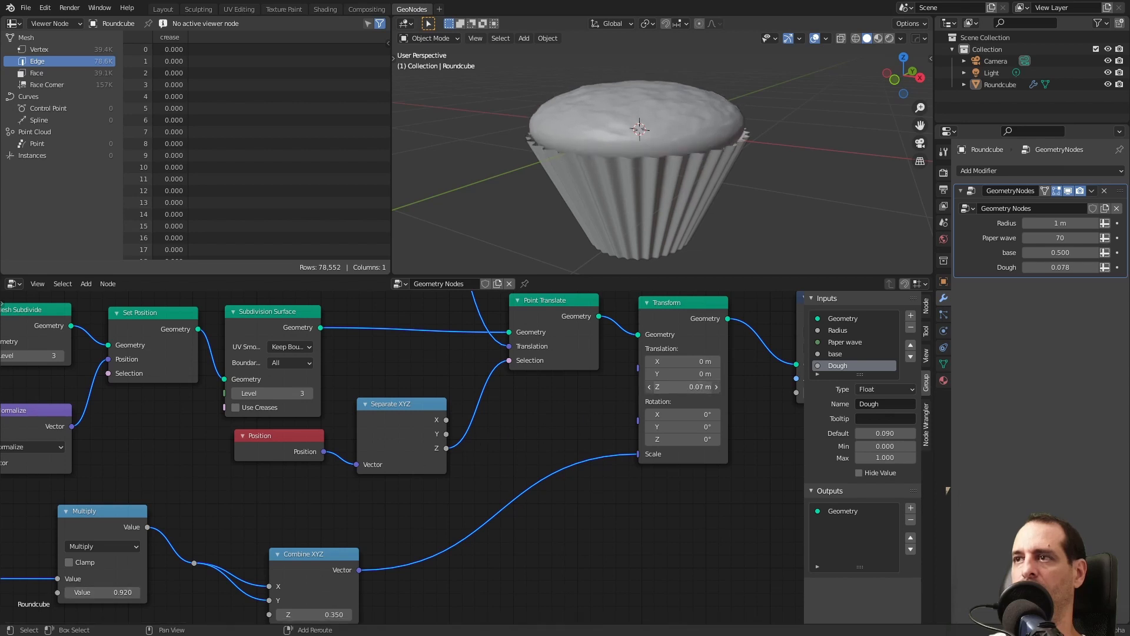
{"action": "left_click_drag", "start_coordinate": [681, 387], "coordinate": [680, 387]}
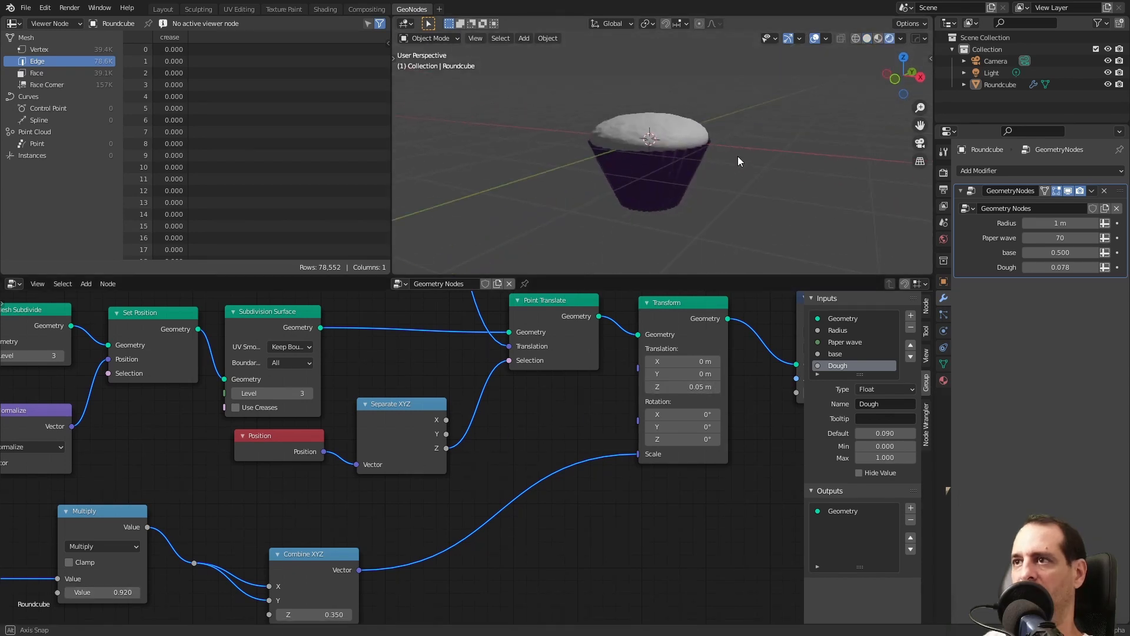
{"action": "mouse_move", "coordinate": [737, 156]}
{"action": "middle_mouse_down"}
{"action": "mouse_move", "coordinate": [770, 130]}
{"action": "mouse_move", "coordinate": [741, 165]}
{"action": "mouse_move", "coordinate": [751, 171]}
{"action": "middle_mouse_up"}
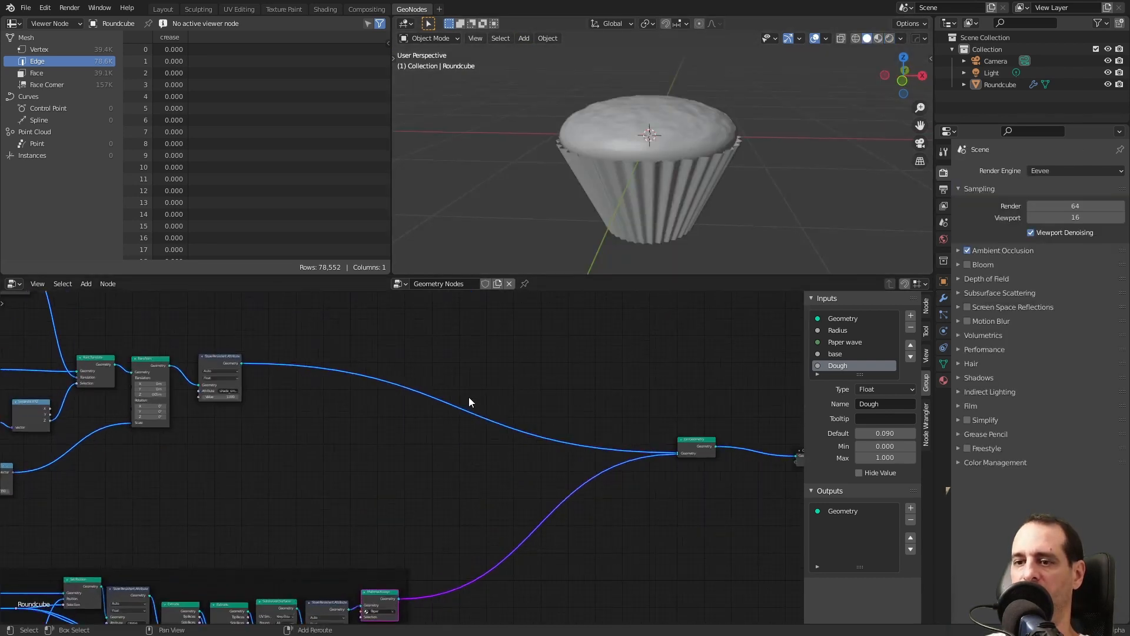
Add a Material Assign node on the dough's link between Store Persistent Attribute and Join Geometry
{"action": "scroll", "coordinate": [468, 402], "scroll_direction": "down", "scroll_amount": 3, "text": "shift"}
{"action": "scroll", "coordinate": [462, 441], "scroll_direction": "up", "scroll_amount": 4}
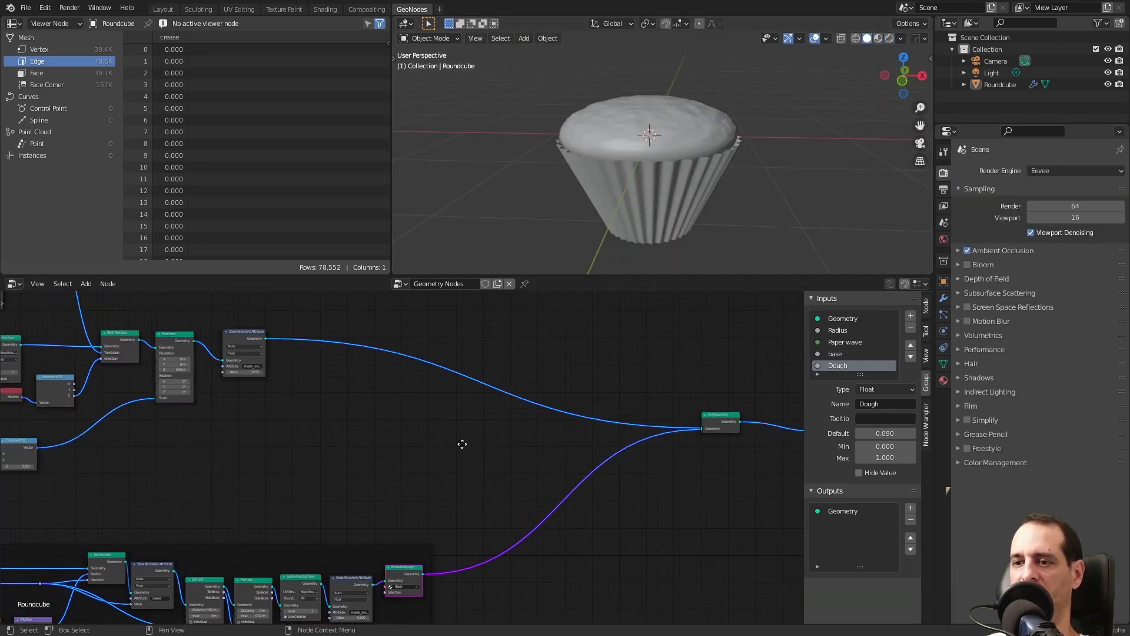
{"action": "key", "text": "shift+a"}
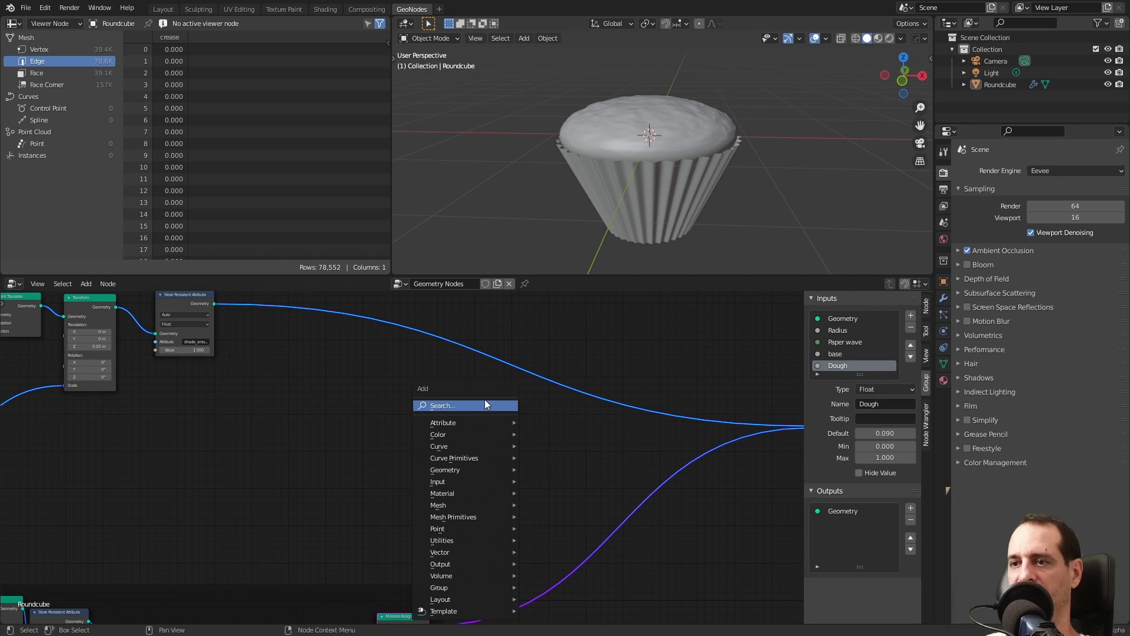
{"action": "left_click", "coordinate": [485, 405]}
{"action": "type", "text": "mat"}
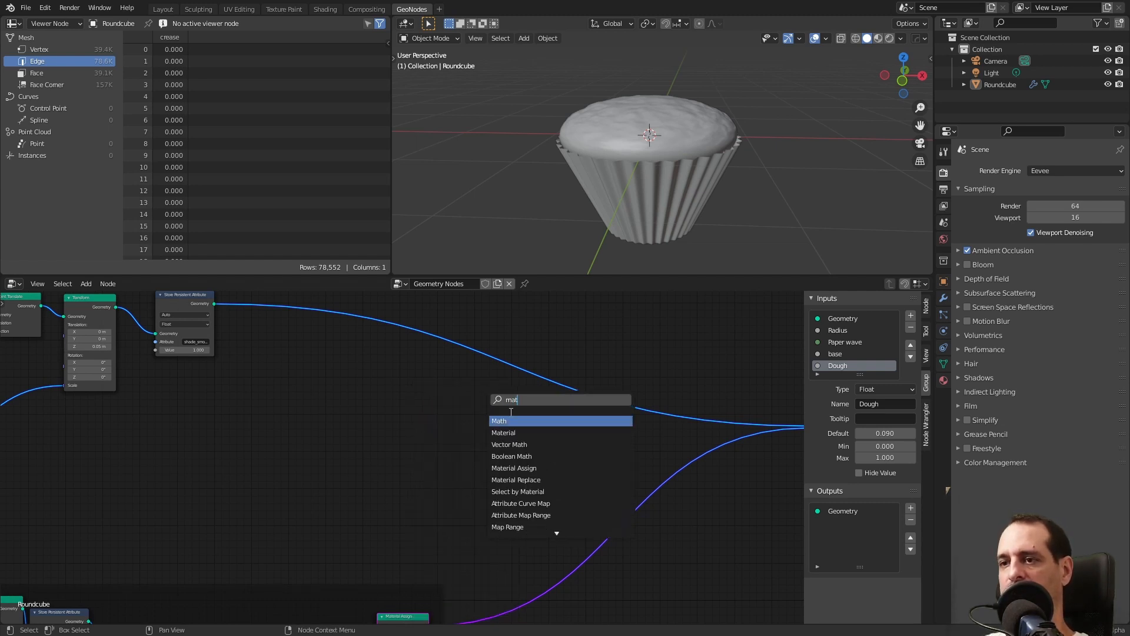
{"action": "key", "text": "Return"}
Create a separate Dough material in the Shading workspace and choose it in the dough's Material Assign node
{"action": "left_click", "coordinate": [325, 9]}
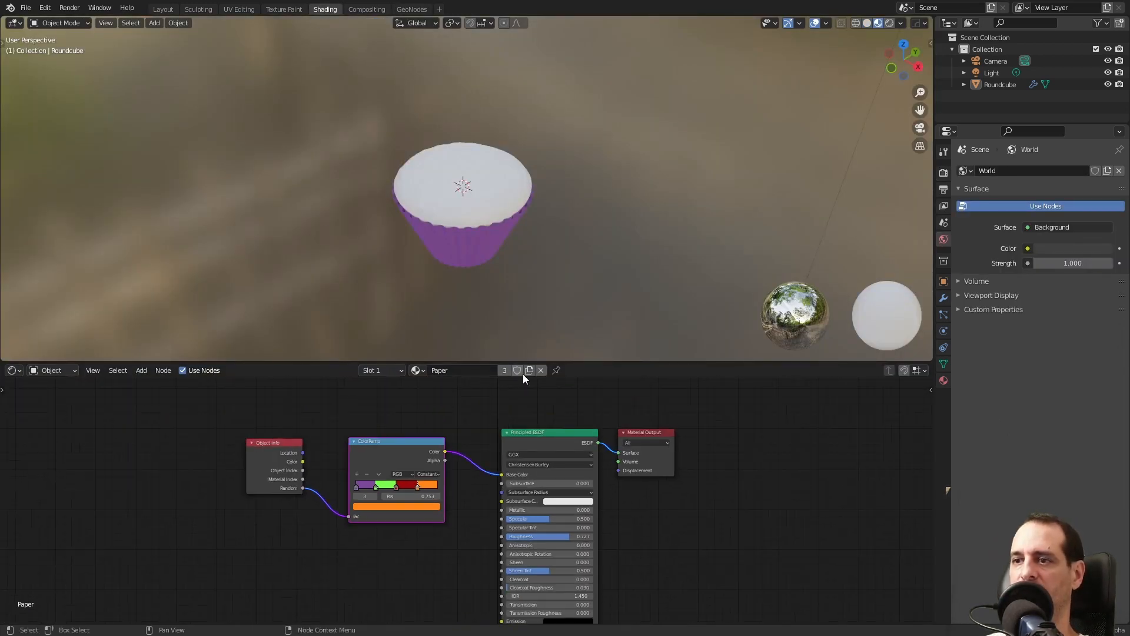
{"action": "scroll", "coordinate": [453, 445], "scroll_direction": "up", "scroll_amount": 1}
{"action": "middle_click_drag", "start_coordinate": [450, 446], "coordinate": [459, 446]}
{"action": "left_click", "coordinate": [410, 8]}
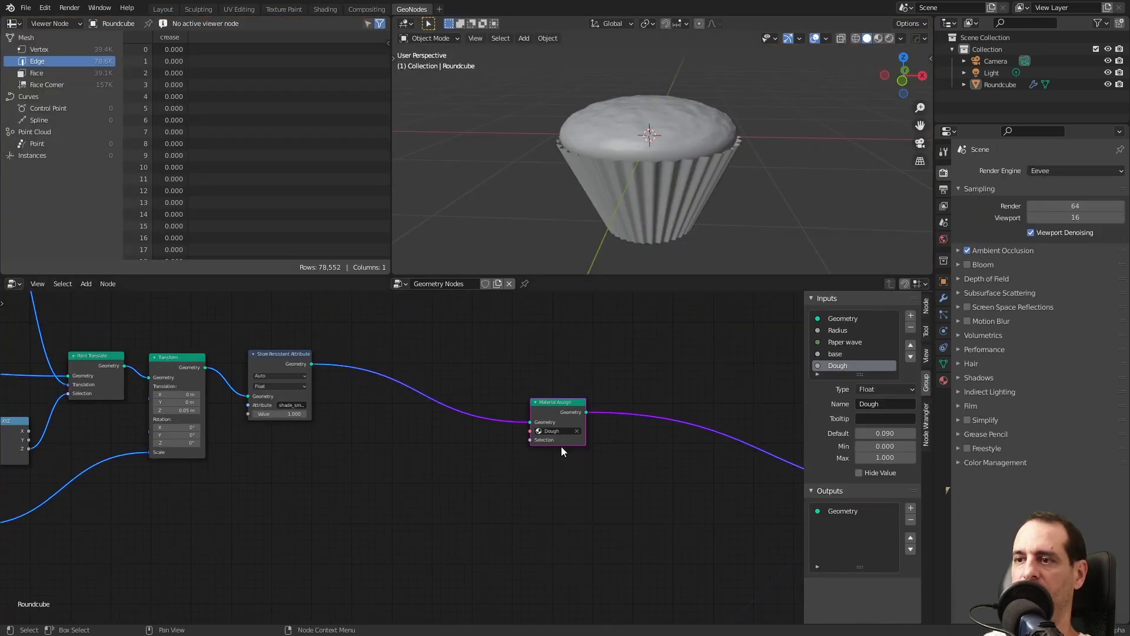
Duplicate the cupcake in the Shading workspace to check the paper's random colour, and delete the copy
{"action": "left_click", "coordinate": [325, 9]}
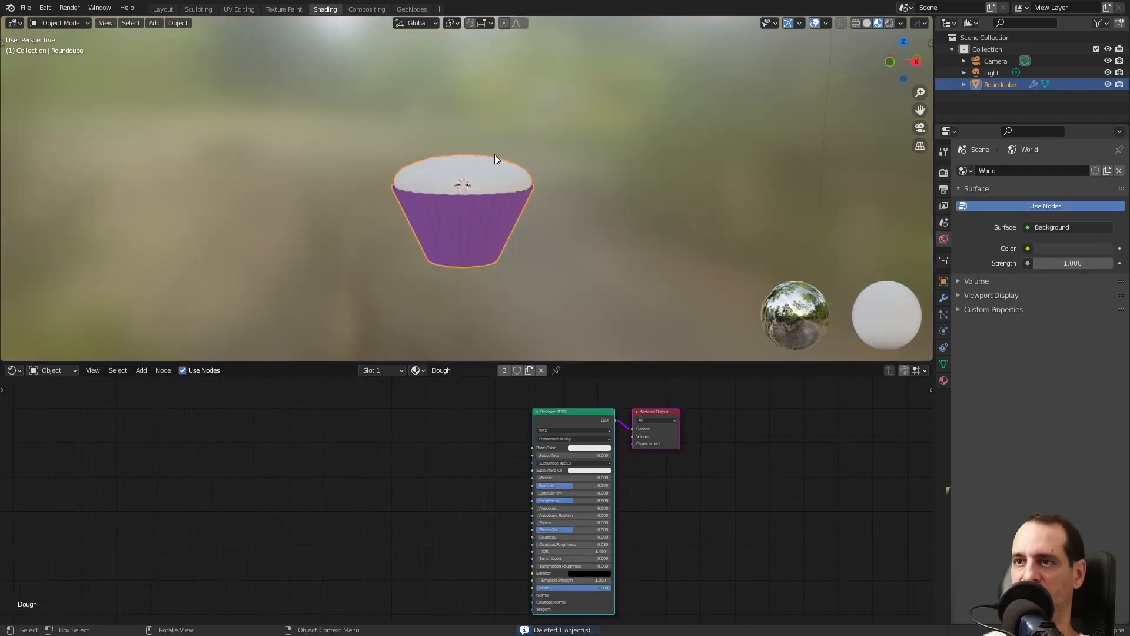
{"action": "key", "text": "shift+d"}
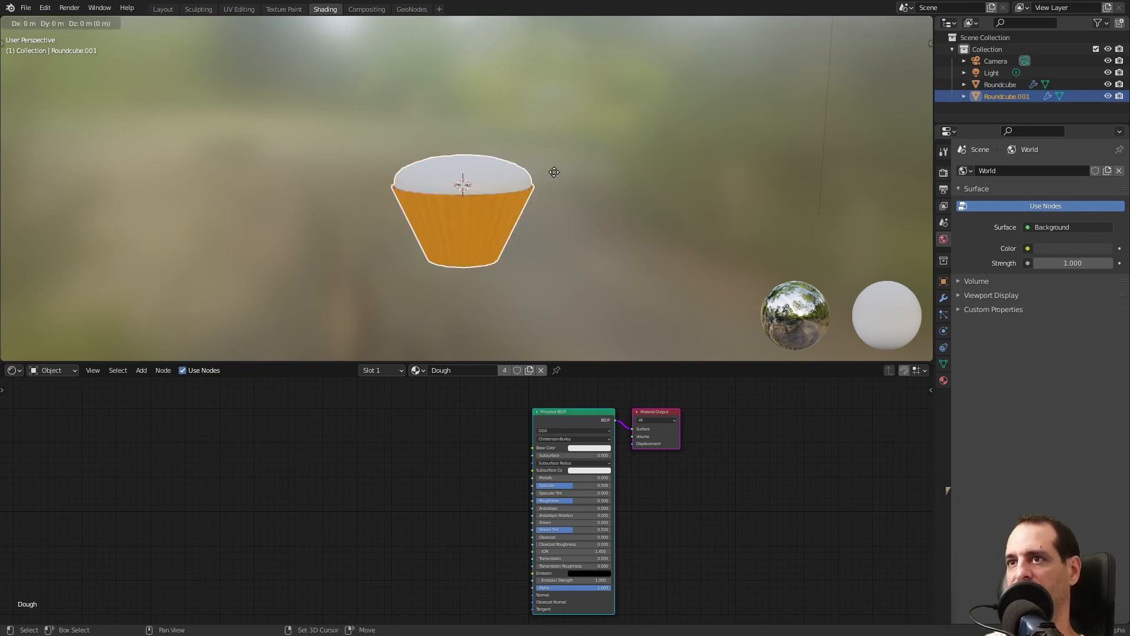
{"action": "key", "text": "Escape"}
{"action": "key", "text": "Delete"}
{"action": "left_click", "coordinate": [411, 10]}
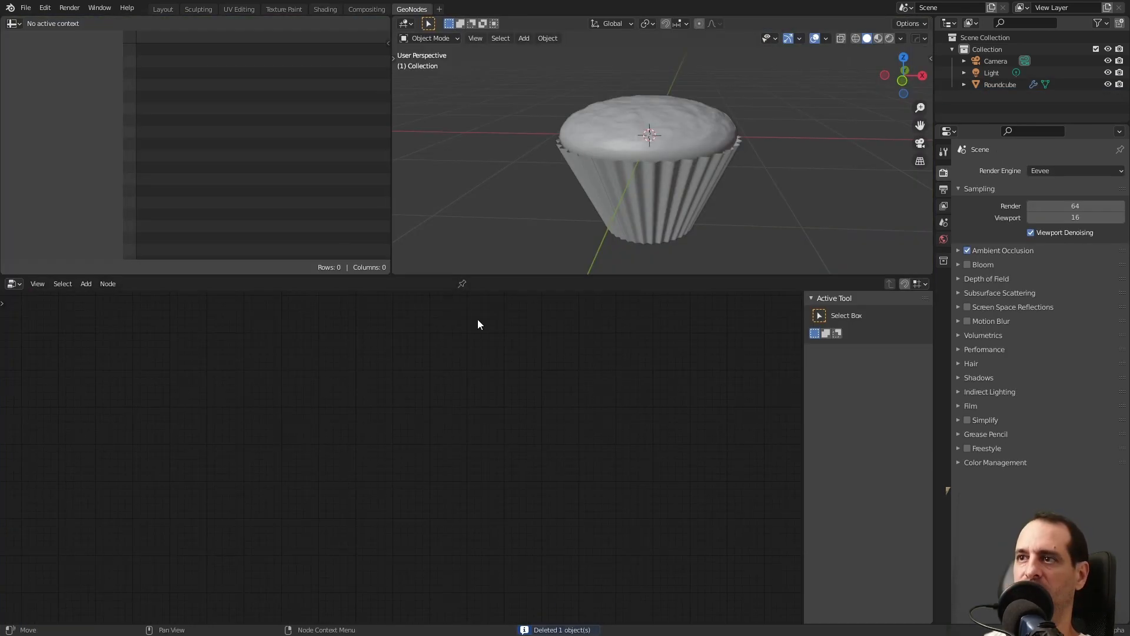
Expose the dough's Material Assign material as a group input and choose Dough for it in the cupcake's modifier
{"action": "left_click", "coordinate": [656, 150]}
{"action": "left_click_drag", "start_coordinate": [520, 433], "coordinate": [300, 528]}
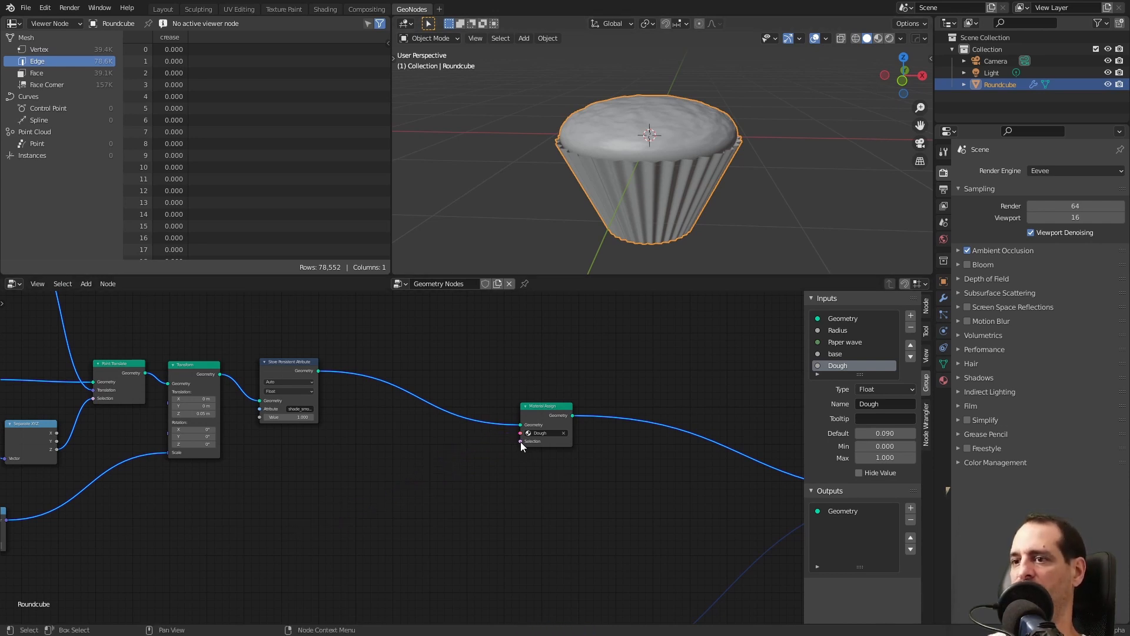
{"action": "left_click", "coordinate": [943, 298]}
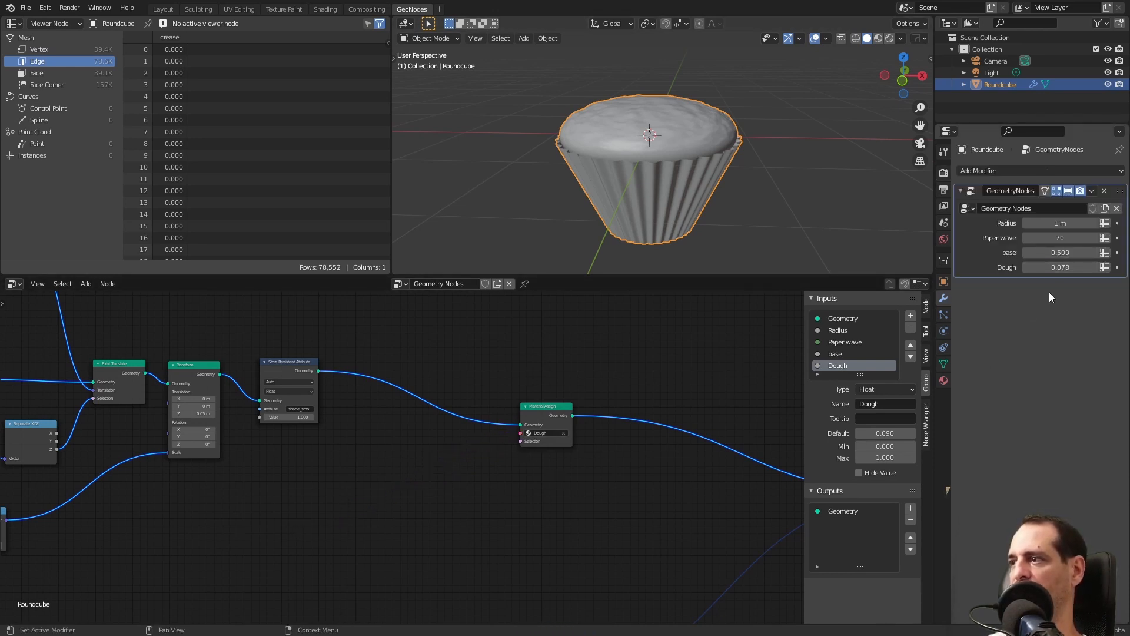
{"action": "scroll", "coordinate": [400, 482], "scroll_direction": "down", "scroll_amount": 6}
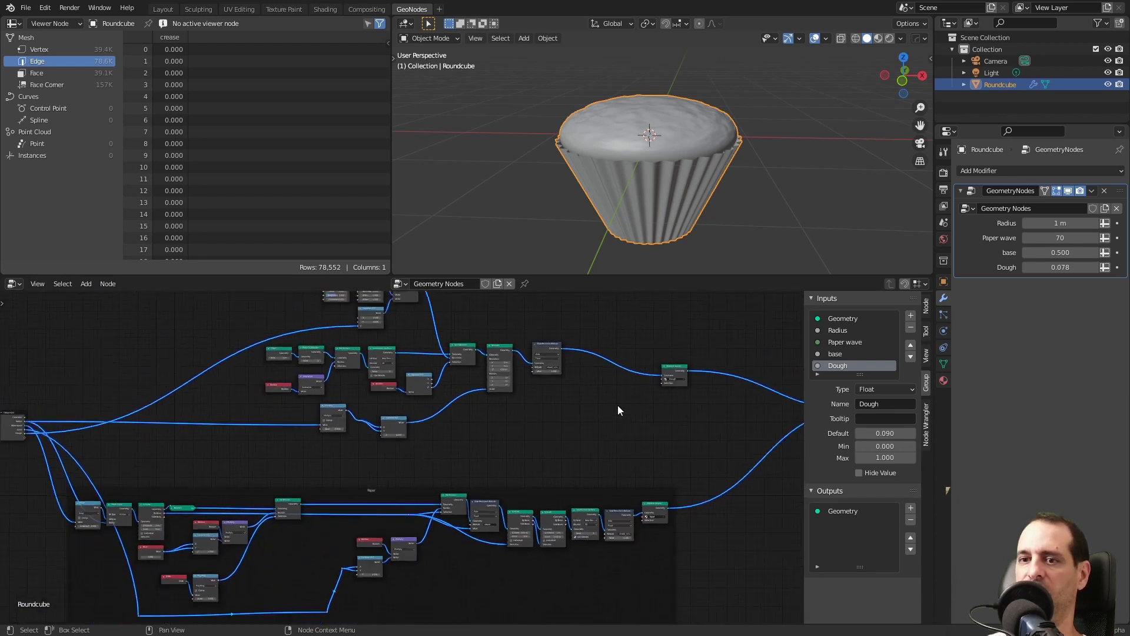
{"action": "left_click_drag", "start_coordinate": [625, 392], "coordinate": [79, 440]}
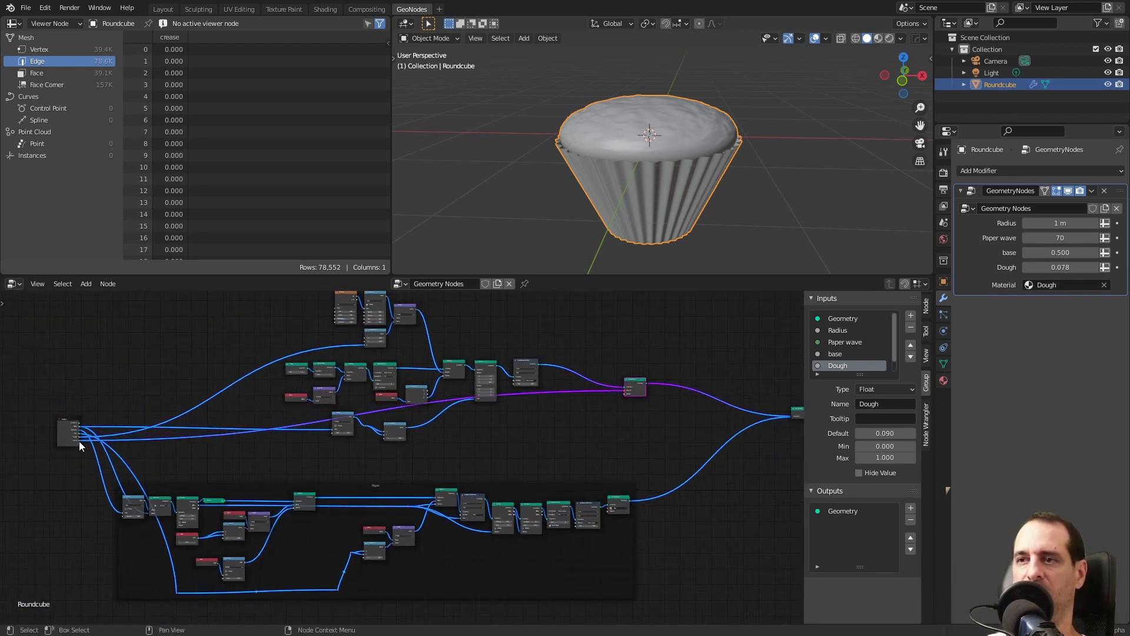
{"action": "left_click", "coordinate": [1051, 288]}
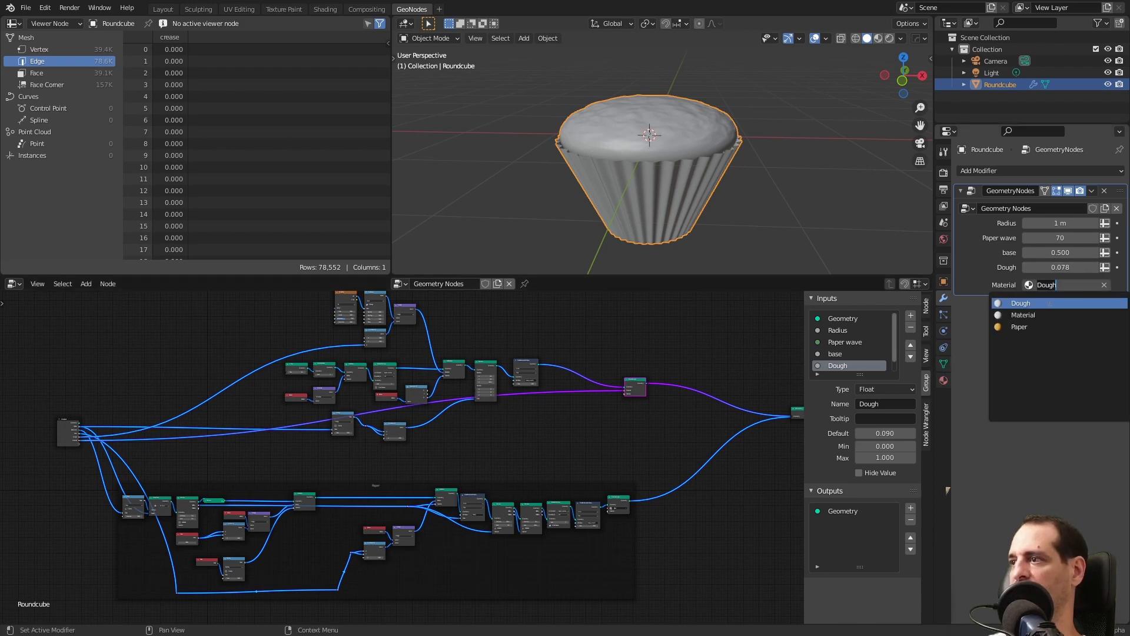
{"action": "key", "text": "Return"}
Cut the link from Group Input to the material socket of the dough's Material Assign node
{"action": "scroll", "coordinate": [623, 371], "scroll_direction": "up", "scroll_amount": 2}
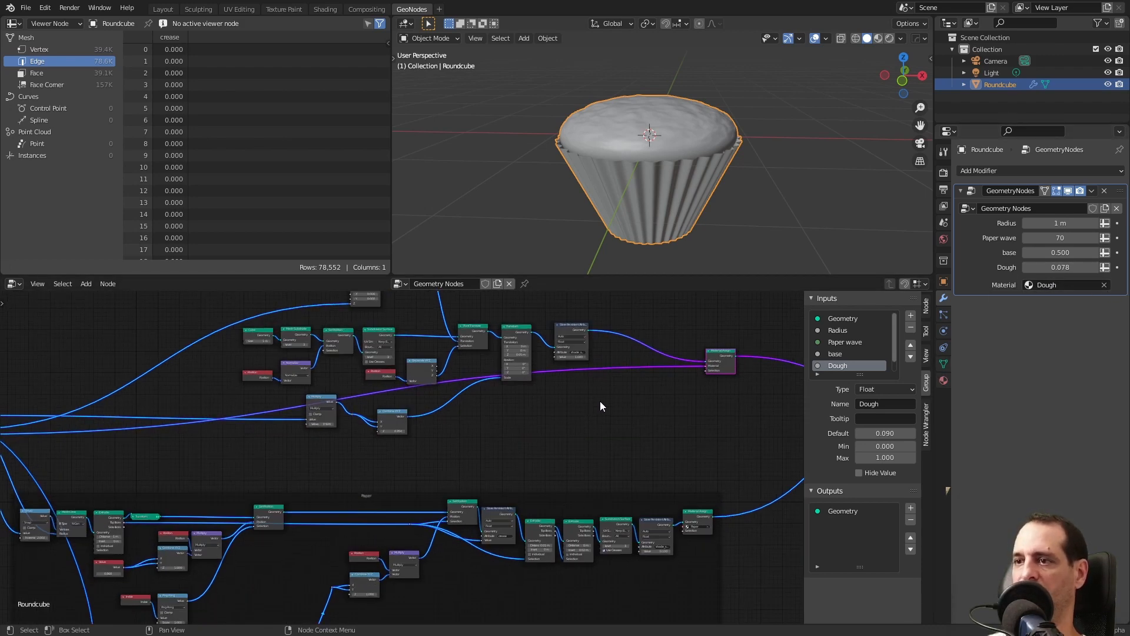
{"action": "right_click_drag", "start_coordinate": [631, 353], "coordinate": [632, 382], "text": "ctrl"}
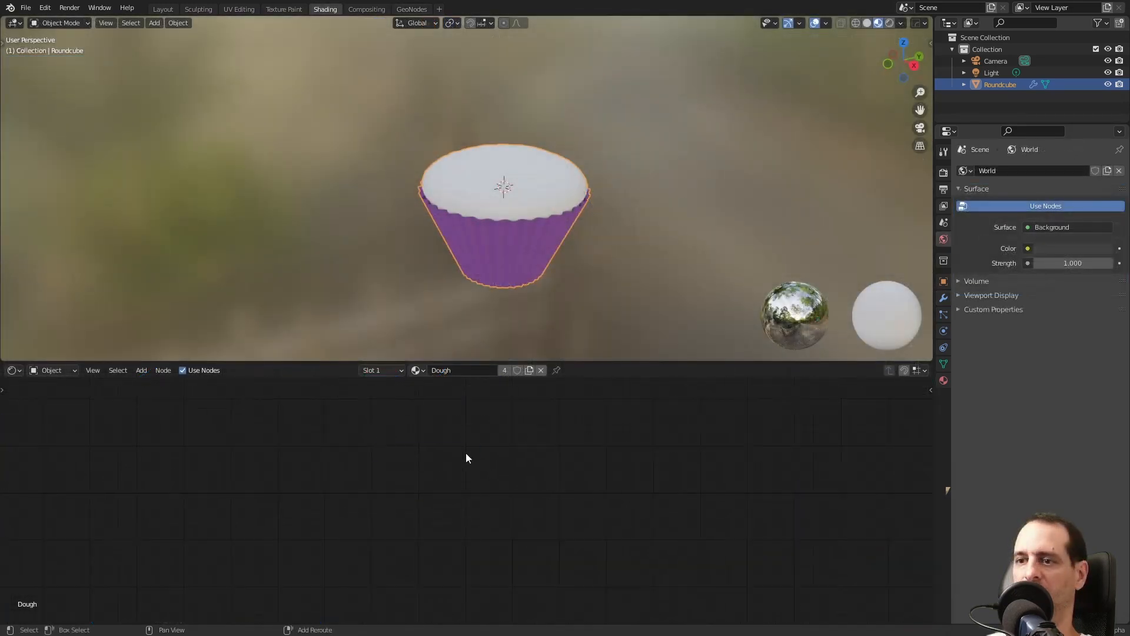
Add a Texture Coordinate node to the Dough material in the Shading workspace, well before the Principled BSDF
{"action": "key", "text": "shift+a"}
{"action": "type", "text": "t"}
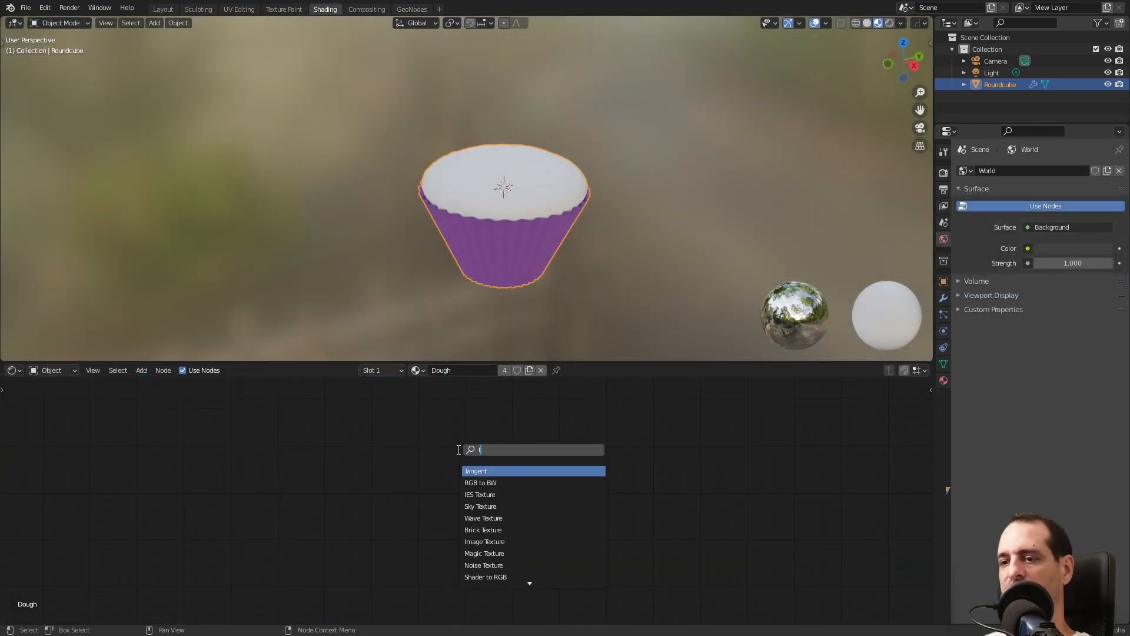
{"action": "type", "text": "c"}
{"action": "key", "text": "Return"}
{"action": "left_click", "coordinate": [338, 445]}
Add a Noise Texture node and place it beside the Texture Coordinate node
{"action": "scroll", "coordinate": [453, 464], "scroll_direction": "down", "scroll_amount": 2}
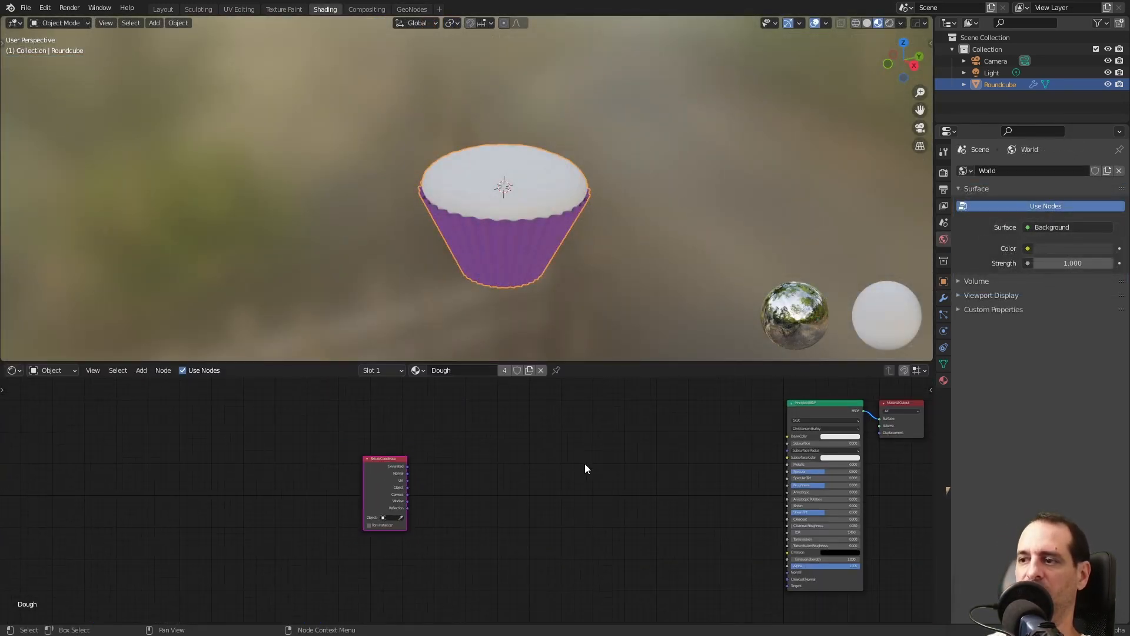
{"action": "middle_click_drag", "start_coordinate": [584, 464], "coordinate": [527, 449]}
{"action": "scroll", "coordinate": [475, 471], "scroll_direction": "up", "scroll_amount": 3}
{"action": "scroll", "coordinate": [476, 470], "scroll_direction": "down", "scroll_amount": 4}
{"action": "scroll", "coordinate": [469, 469], "scroll_direction": "up", "scroll_amount": 2}
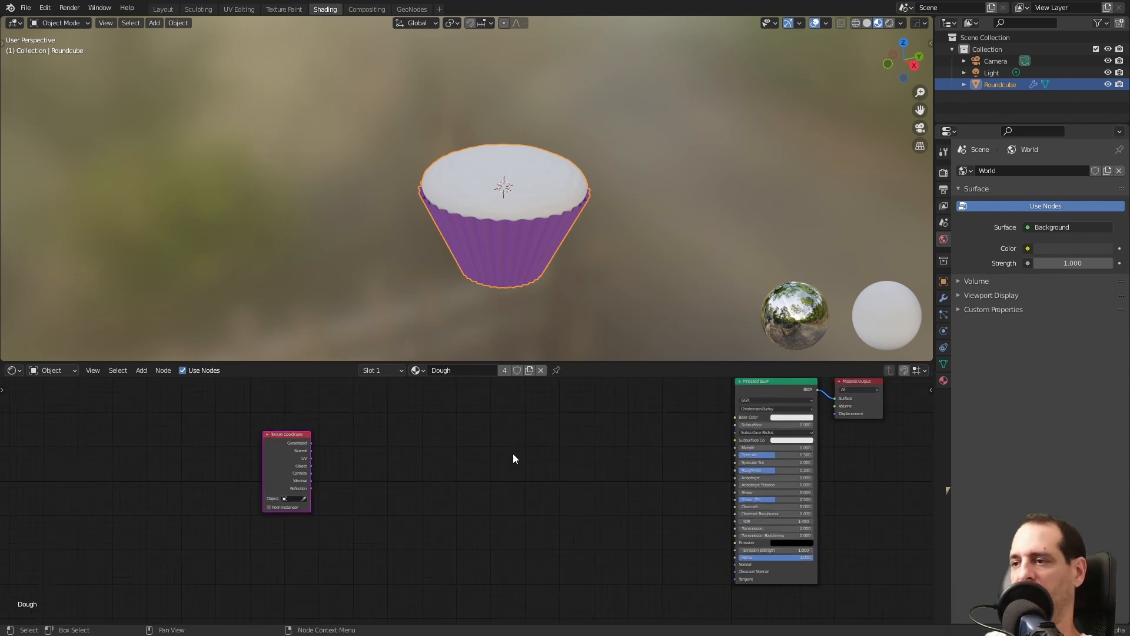
{"action": "scroll", "coordinate": [443, 496], "scroll_direction": "up", "scroll_amount": 1}
{"action": "scroll", "coordinate": [452, 485], "scroll_direction": "down", "scroll_amount": 2}
{"action": "scroll", "coordinate": [386, 479], "scroll_direction": "up", "scroll_amount": 3}
{"action": "middle_click_drag", "start_coordinate": [386, 479], "coordinate": [425, 503]}
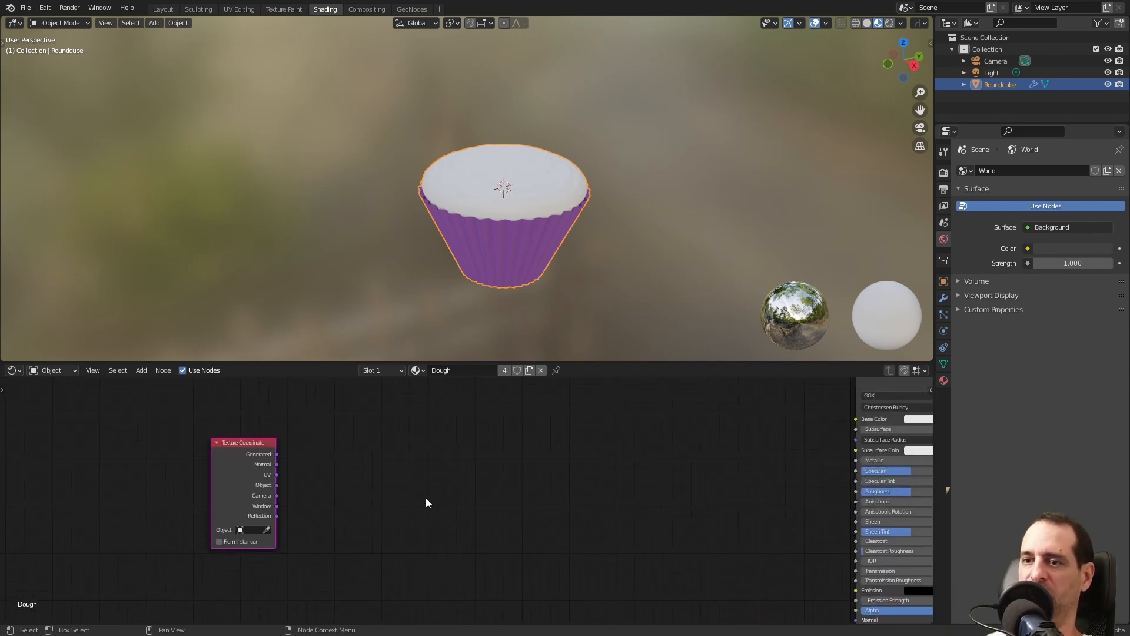
{"action": "key", "text": "shift+a"}
{"action": "left_click", "coordinate": [411, 474]}
{"action": "type", "text": "nio"}
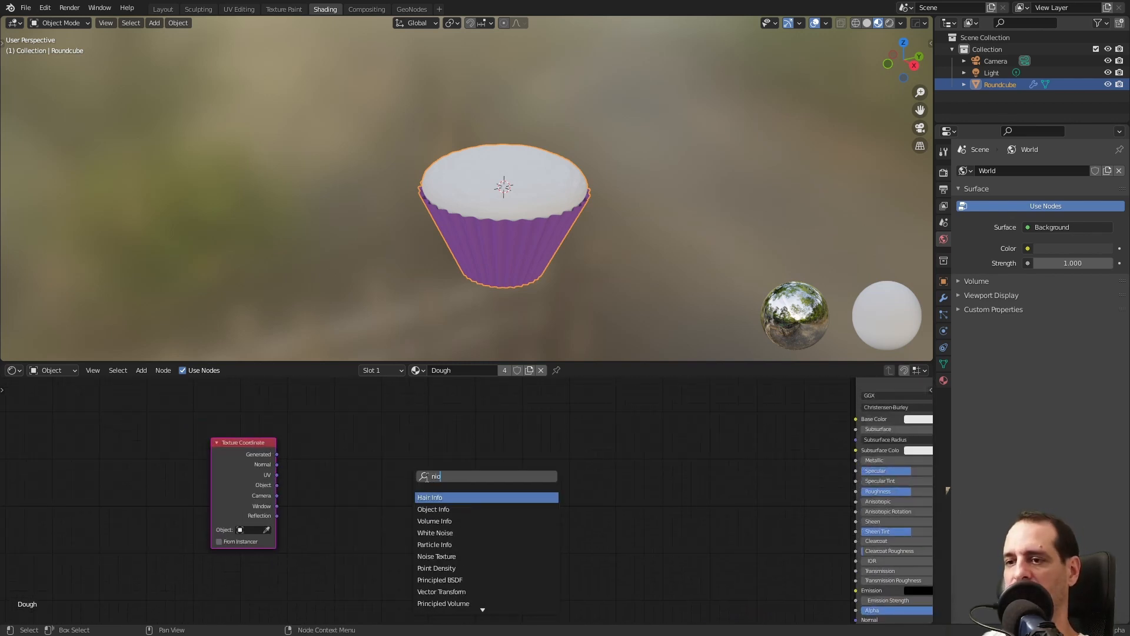
{"action": "type", "text": "noi"}
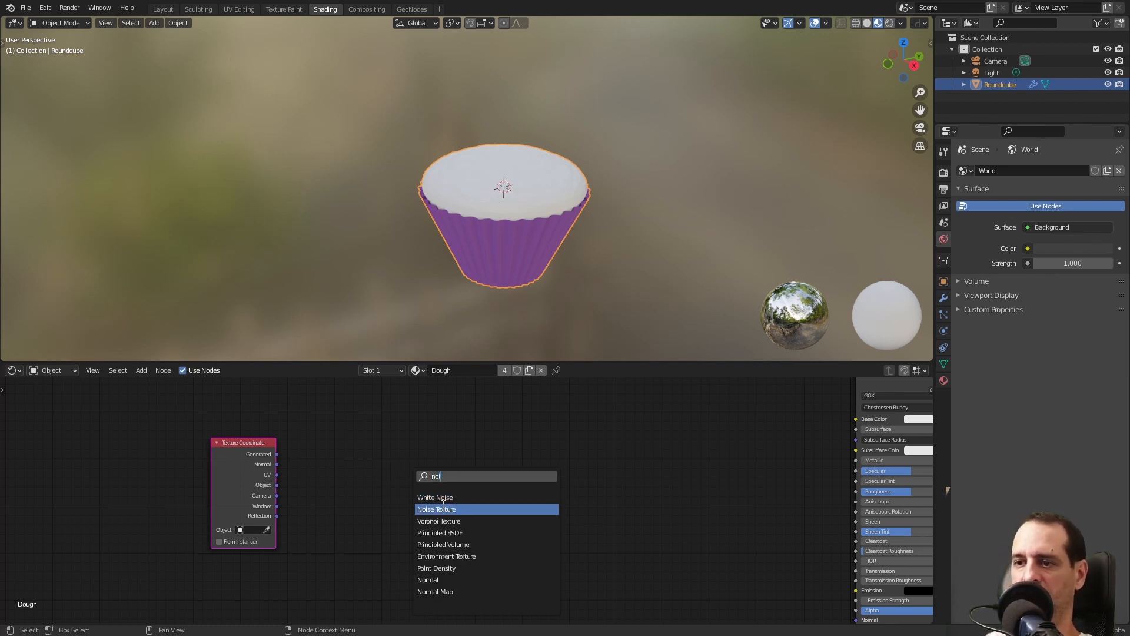
{"action": "left_click", "coordinate": [443, 504]}
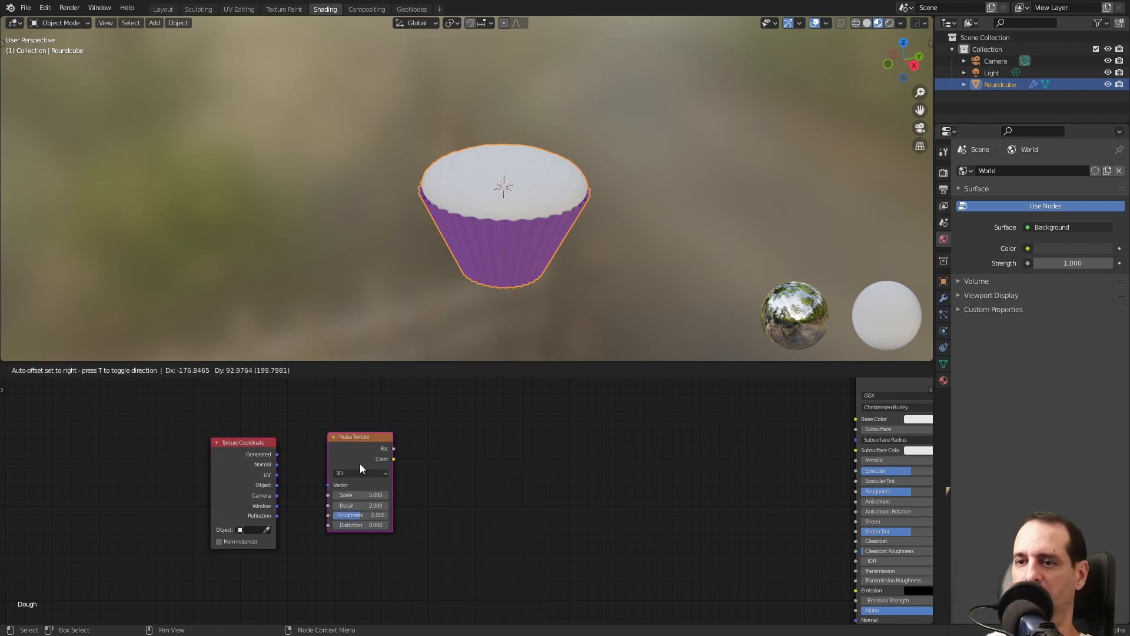
{"action": "left_click", "coordinate": [369, 405]}
Duplicate the Noise Texture node, place the copy below the original, and set the original's scale to 2.5
{"action": "key", "text": "shift+d"}
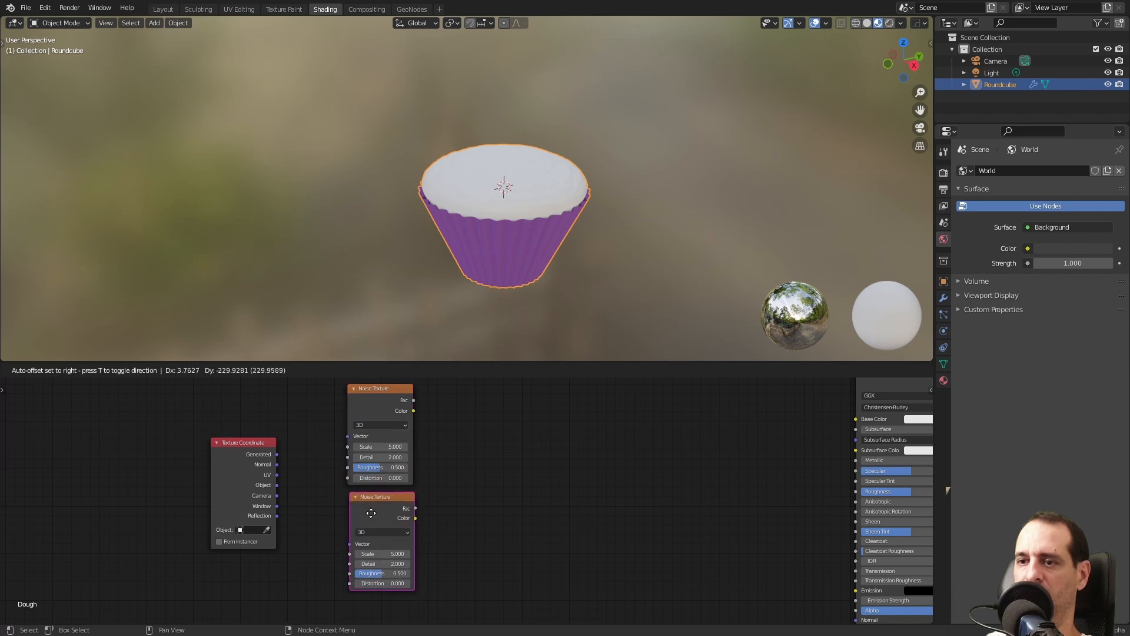
{"action": "left_click", "coordinate": [370, 517]}
{"action": "middle_click_drag", "start_coordinate": [512, 482], "coordinate": [538, 483]}
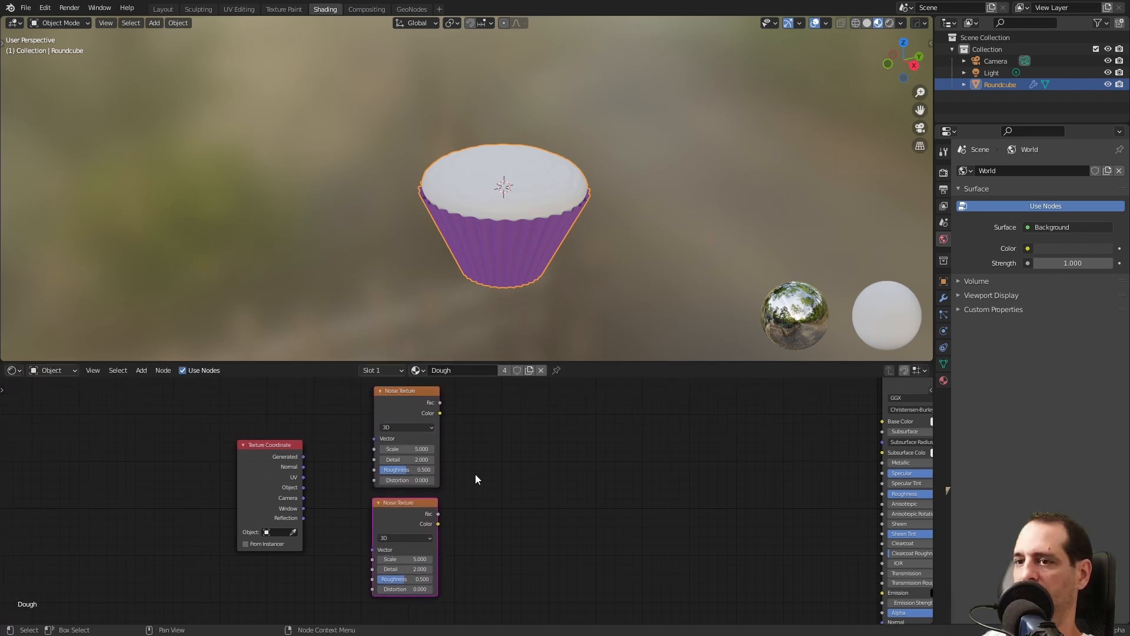
{"action": "left_click", "coordinate": [411, 444]}
{"action": "left_click", "coordinate": [410, 448]}
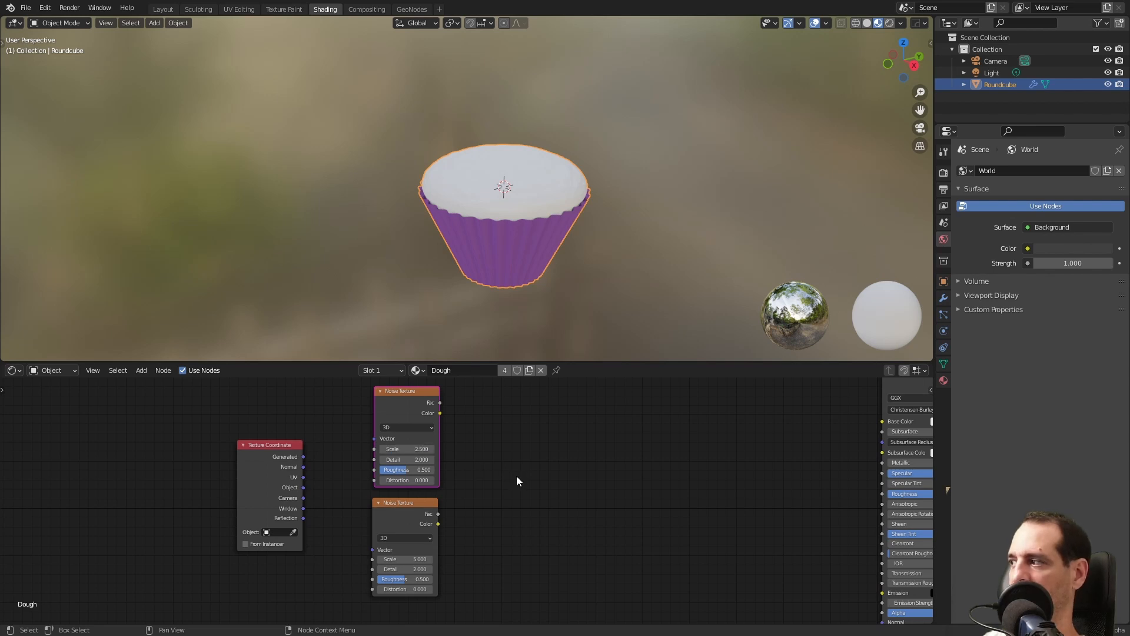
Set the lower Noise Texture node's scale to 12
{"action": "middle_click_drag", "start_coordinate": [517, 477], "coordinate": [522, 441]}
{"action": "left_click", "coordinate": [415, 523]}
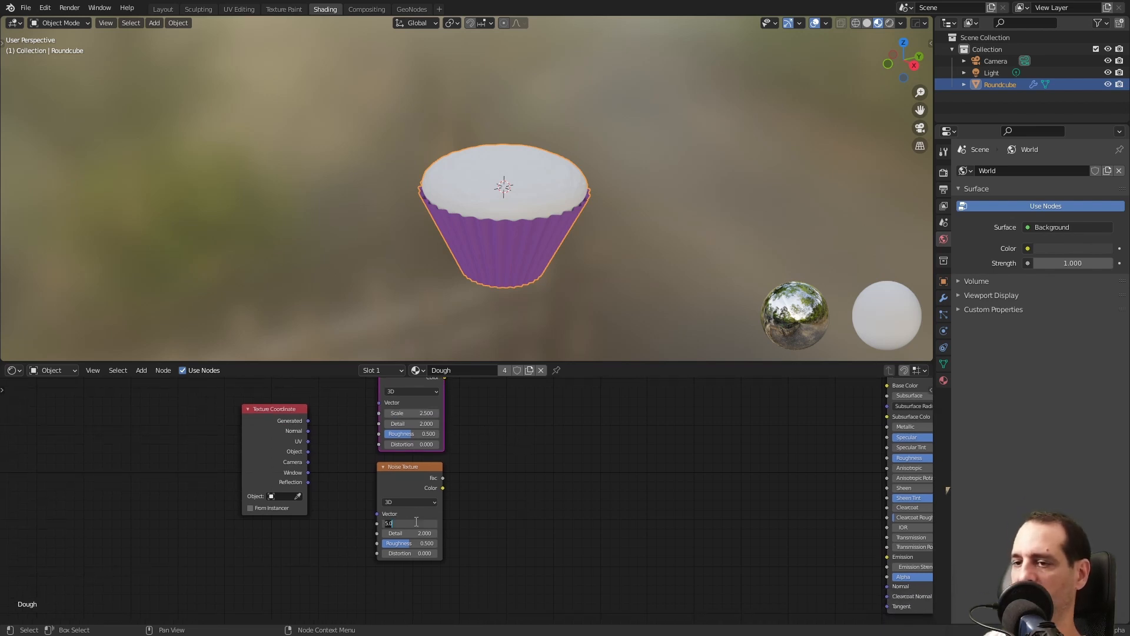
{"action": "type", "text": "12"}
{"action": "key", "text": "Return"}
Link the Texture Coordinate node's Object output to the Vector inputs of both Noise Texture nodes
{"action": "scroll", "coordinate": [315, 457], "scroll_direction": "up", "scroll_amount": 1}
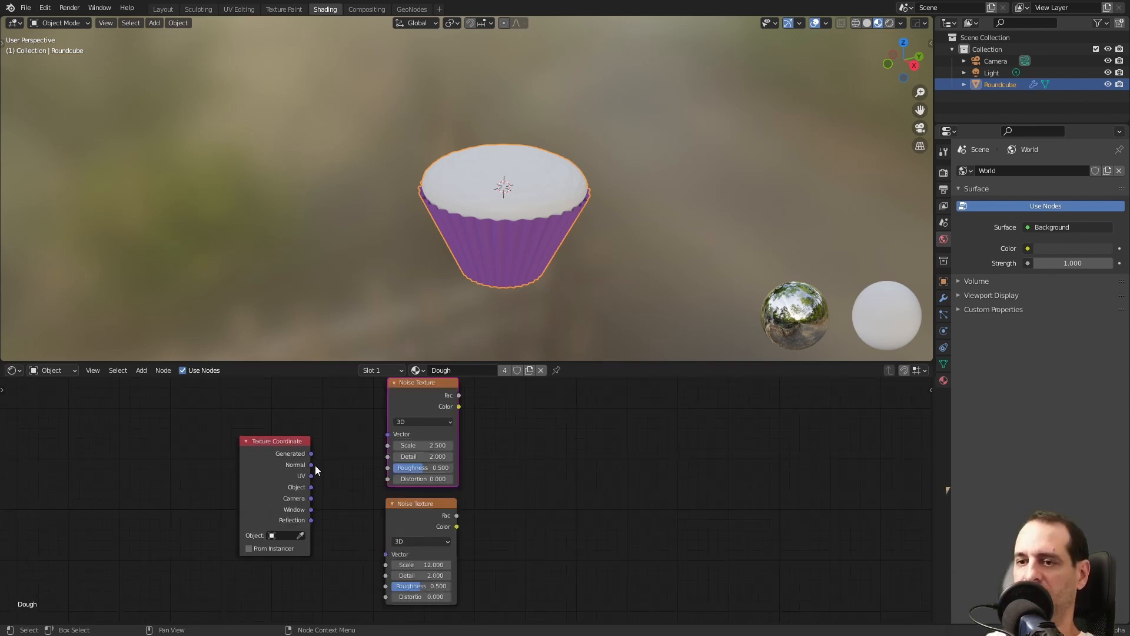
{"action": "left_click_drag", "start_coordinate": [309, 489], "coordinate": [392, 433]}
{"action": "left_click_drag", "start_coordinate": [311, 487], "coordinate": [335, 506]}
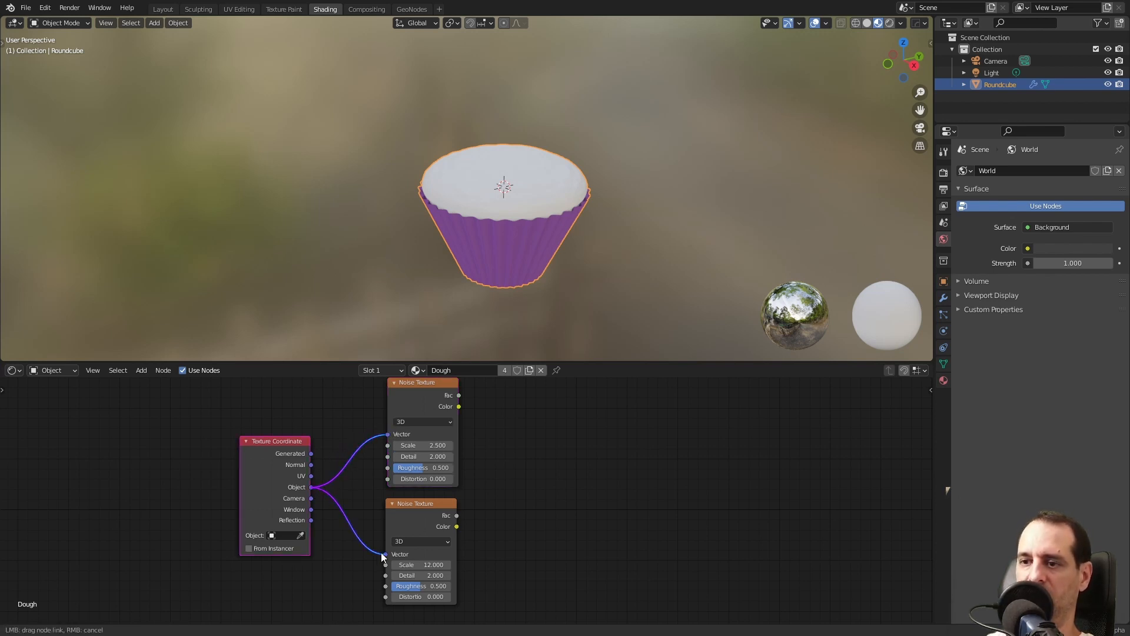
{"action": "left_click_drag", "start_coordinate": [336, 506], "coordinate": [386, 554]}
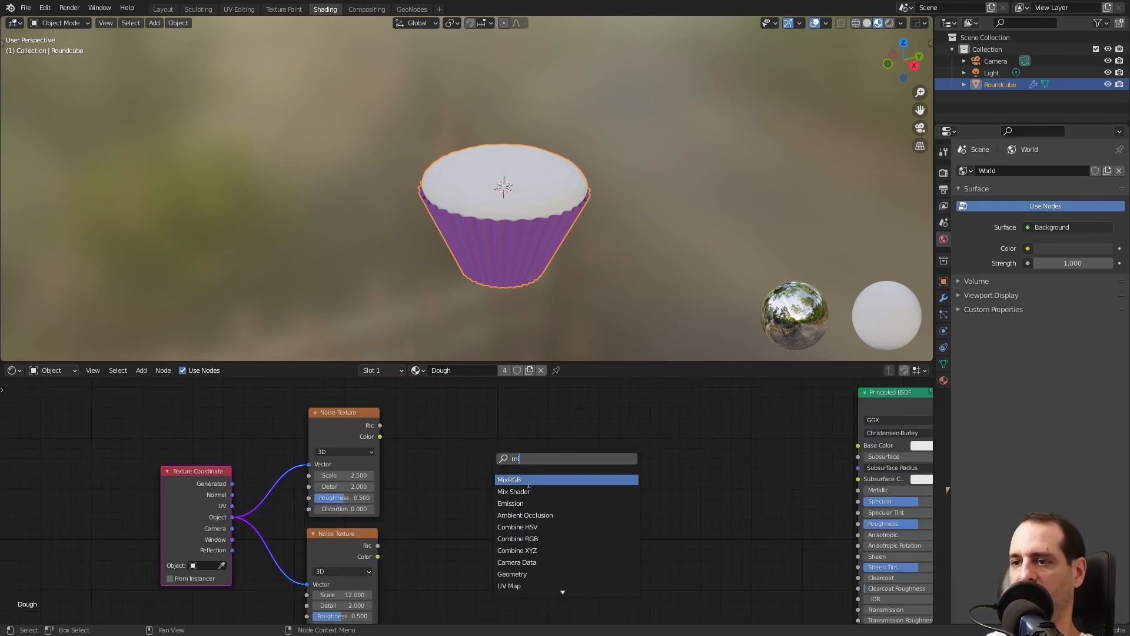
Combine both noise Fac outputs in a new MixRGB node with factor 0.7, and add a ColorRamp fed by its result
{"action": "key", "text": "Return"}
{"action": "left_click", "coordinate": [463, 482]}
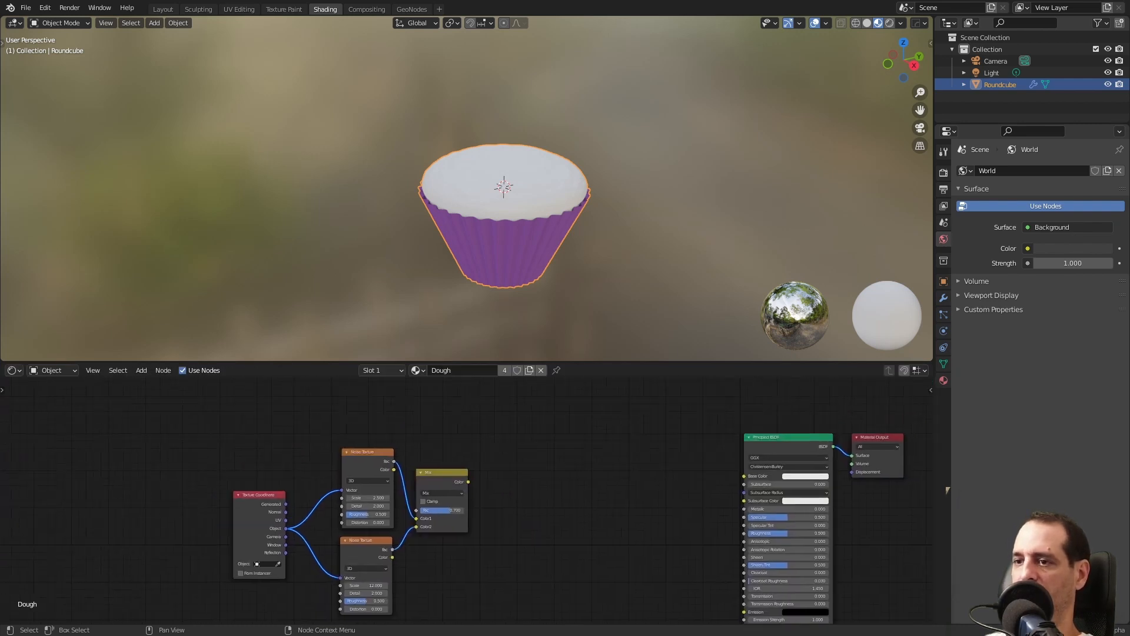
{"action": "key", "text": "shift+a"}
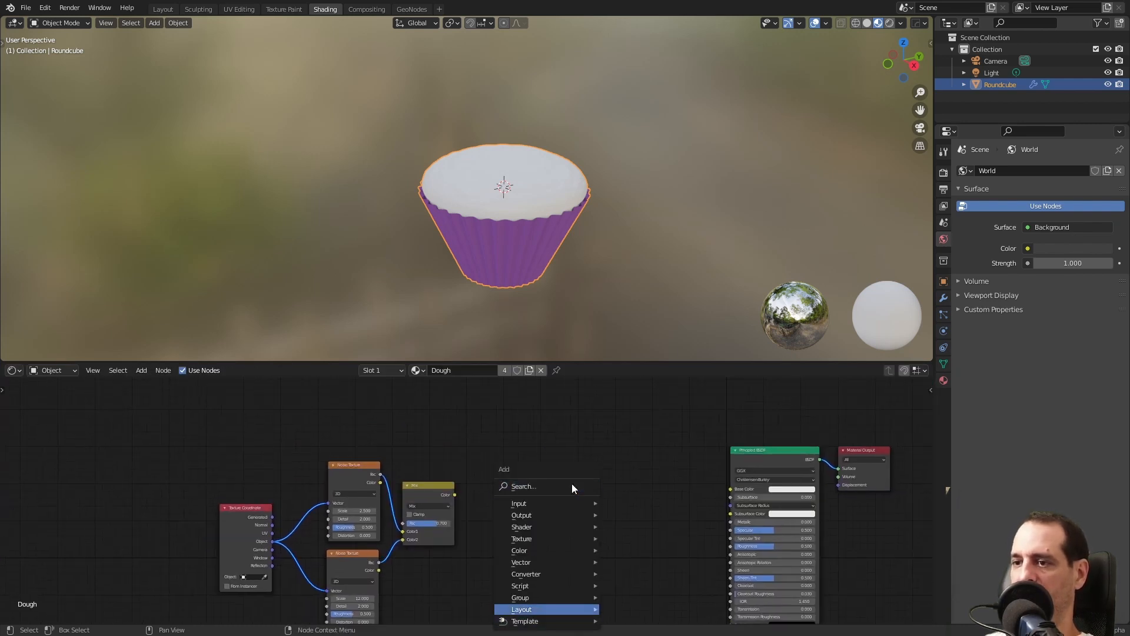
{"action": "left_click", "coordinate": [564, 487]}
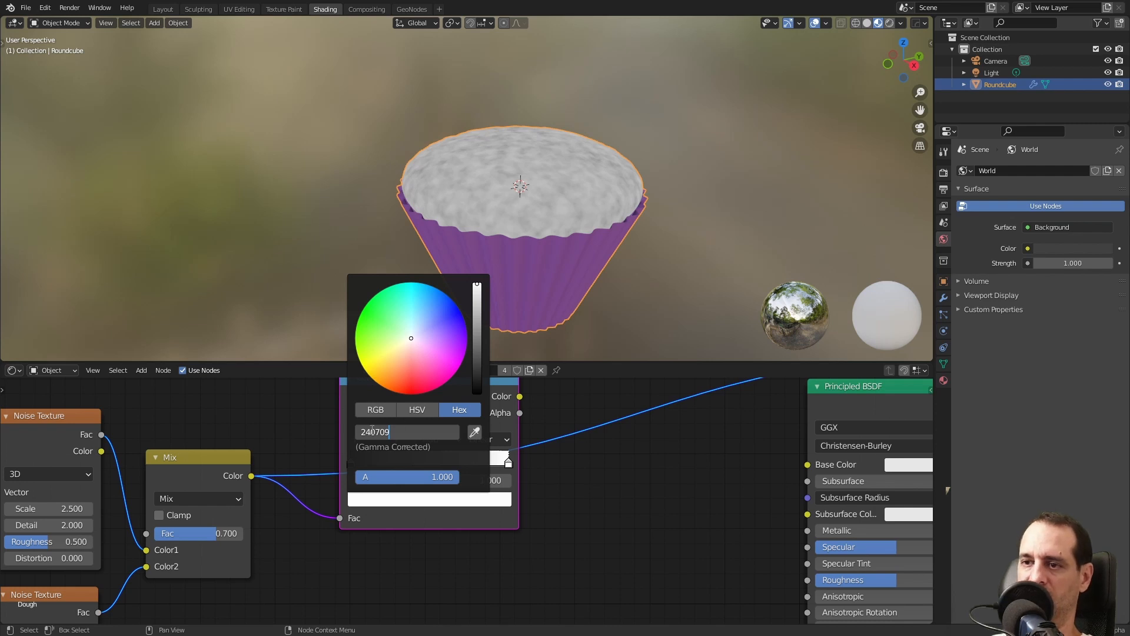
Set the ColorRamp's white stop to hex 240709 and its black stop to hex 1F0809
{"action": "key", "text": "Return"}
{"action": "left_click", "coordinate": [570, 500]}
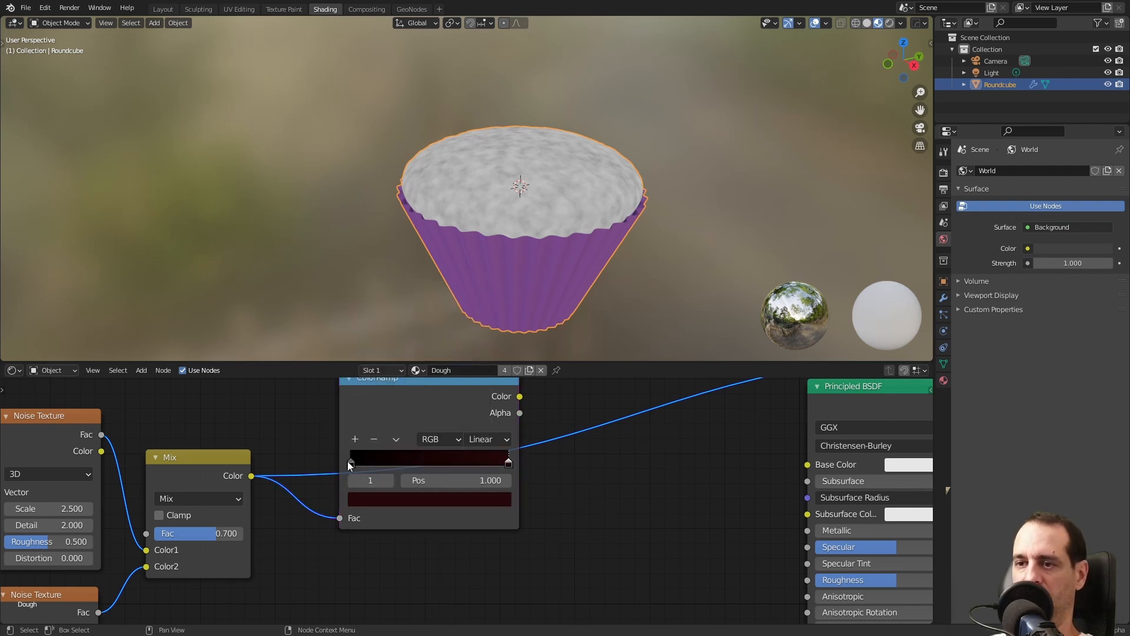
{"action": "left_click", "coordinate": [350, 464]}
{"action": "left_click", "coordinate": [395, 499]}
{"action": "left_click", "coordinate": [430, 434]}
{"action": "type", "text": "1F0809"}
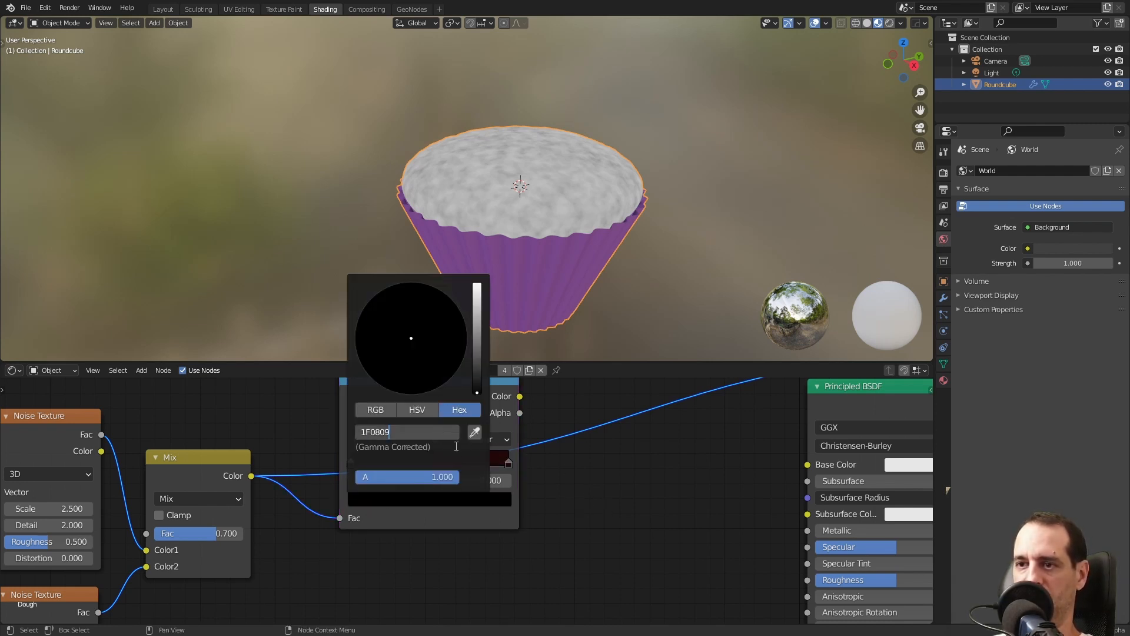
{"action": "key", "text": "Return"}
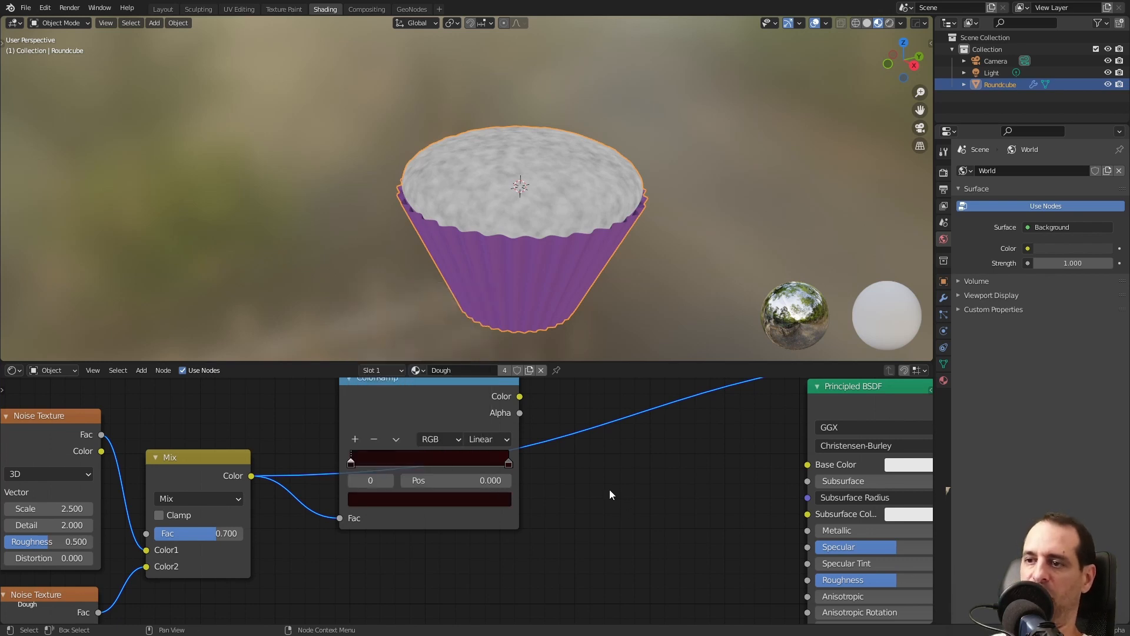
Link the ColorRamp's Color to the Principled BSDF's Base Color and reconnect the BSDF to the Material Output's Surface
{"action": "scroll", "coordinate": [589, 487], "scroll_direction": "down", "scroll_amount": 1}
{"action": "scroll", "coordinate": [547, 485], "scroll_direction": "down", "scroll_amount": 2}
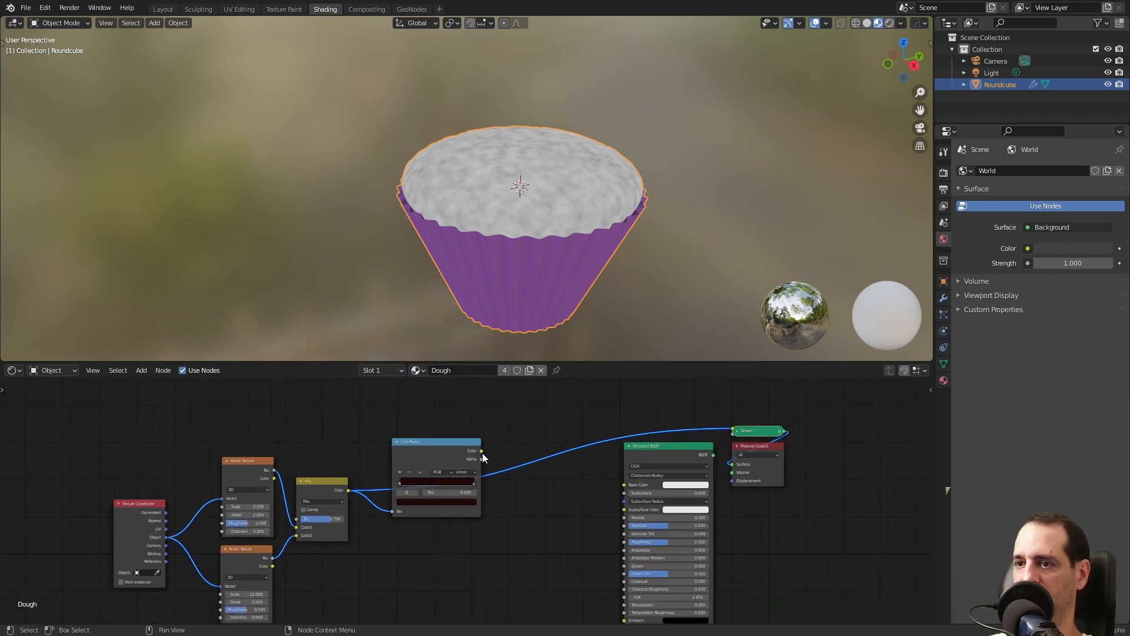
{"action": "left_click_drag", "start_coordinate": [481, 451], "coordinate": [624, 484]}
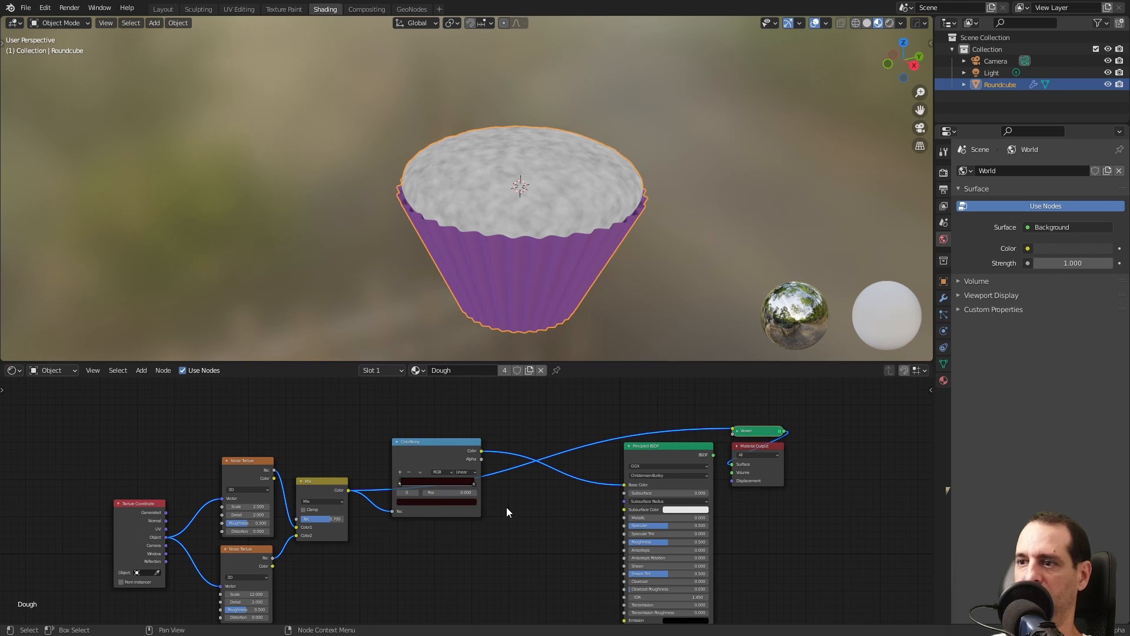
{"action": "left_click_drag", "start_coordinate": [693, 456], "coordinate": [735, 465]}
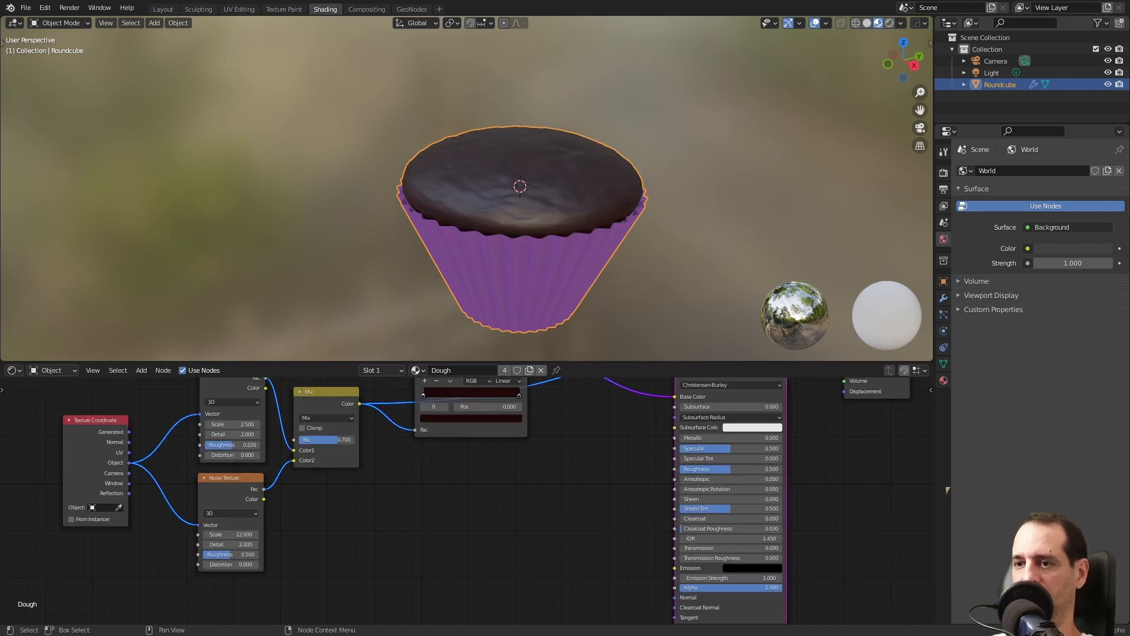
Add a Map Range node below the ColorRamp and link the Mix node's Color to its Value input
{"action": "left_click", "coordinate": [469, 489]}
{"action": "key", "text": "shift+a"}
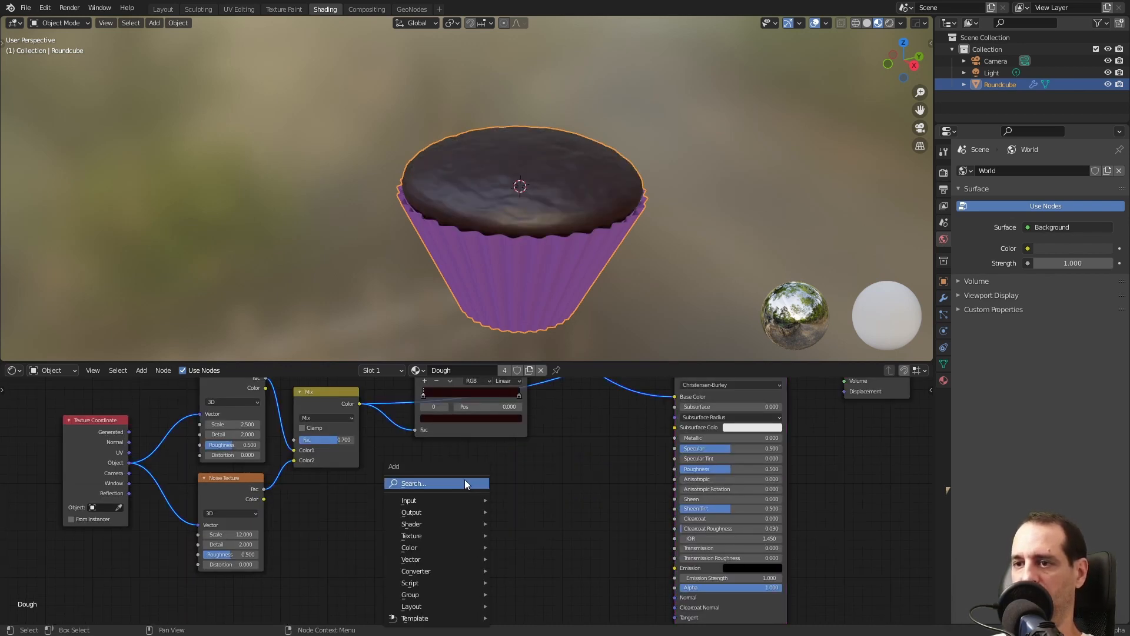
{"action": "type", "text": "map"}
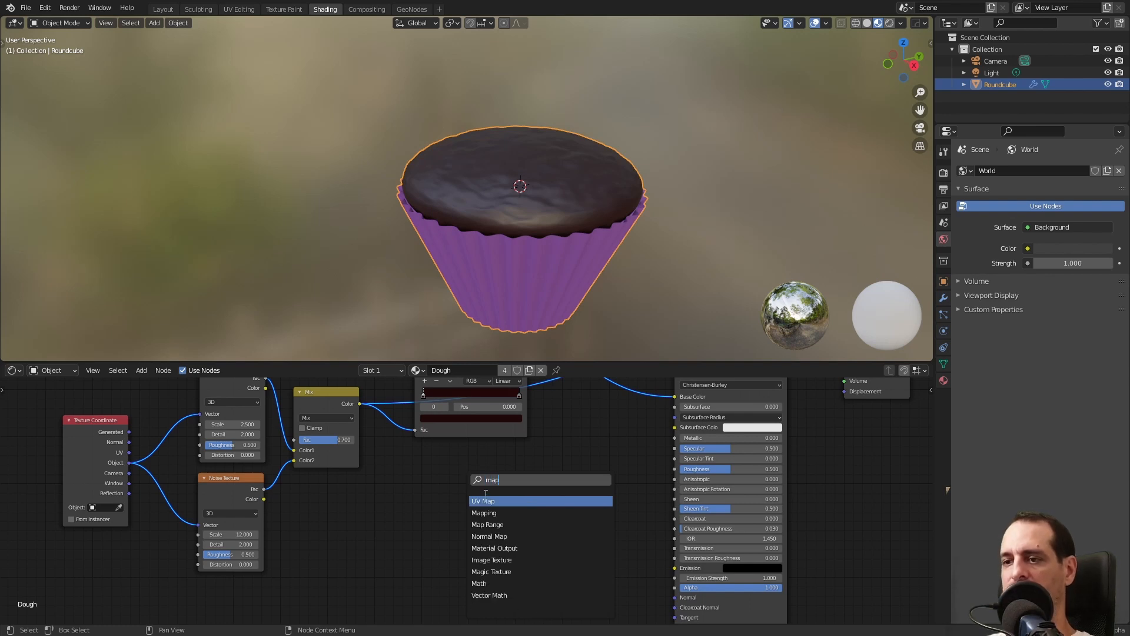
{"action": "left_click", "coordinate": [497, 521]}
{"action": "left_click", "coordinate": [447, 490]}
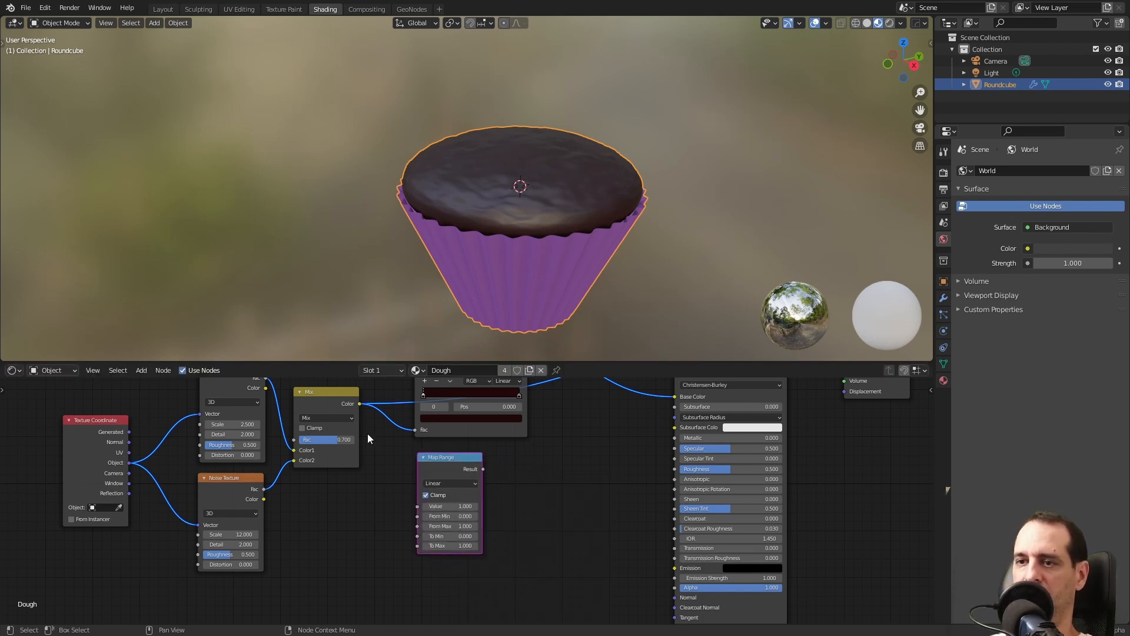
{"action": "left_click_drag", "start_coordinate": [360, 404], "coordinate": [418, 507]}
Set the Map Range node's To Min to 0.5 and link its Result to the Principled BSDF's Roughness
{"action": "scroll", "coordinate": [464, 505], "scroll_direction": "up", "scroll_amount": 5}
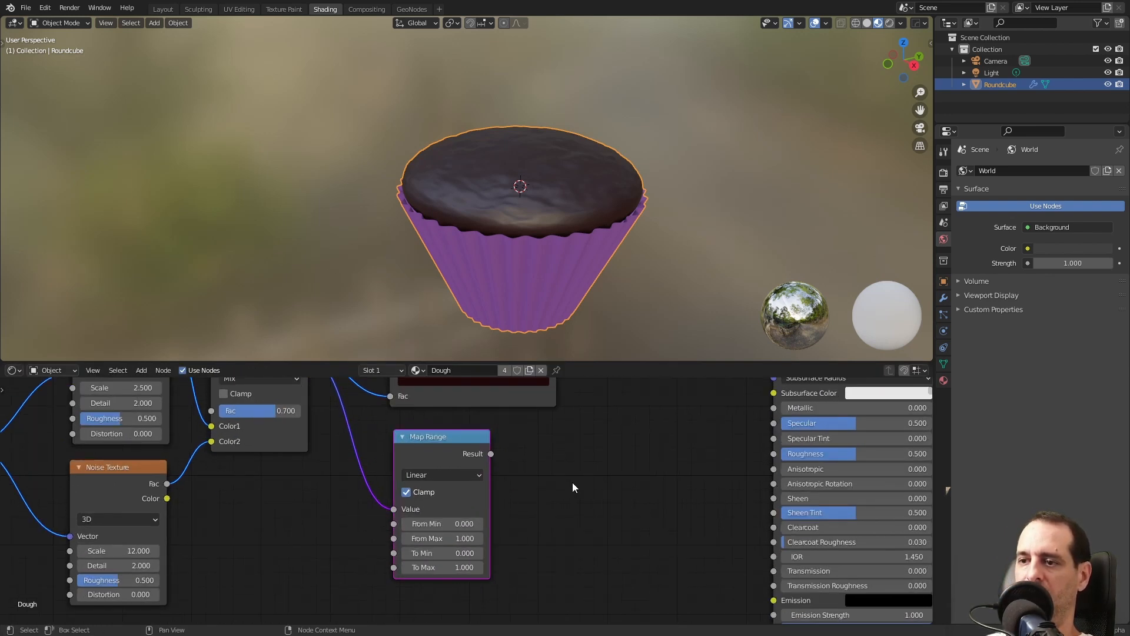
{"action": "scroll", "coordinate": [583, 484], "scroll_direction": "down", "scroll_amount": 5}
{"action": "middle_click_drag", "start_coordinate": [596, 485], "coordinate": [548, 468]}
{"action": "scroll", "coordinate": [548, 468], "scroll_direction": "up", "scroll_amount": 2}
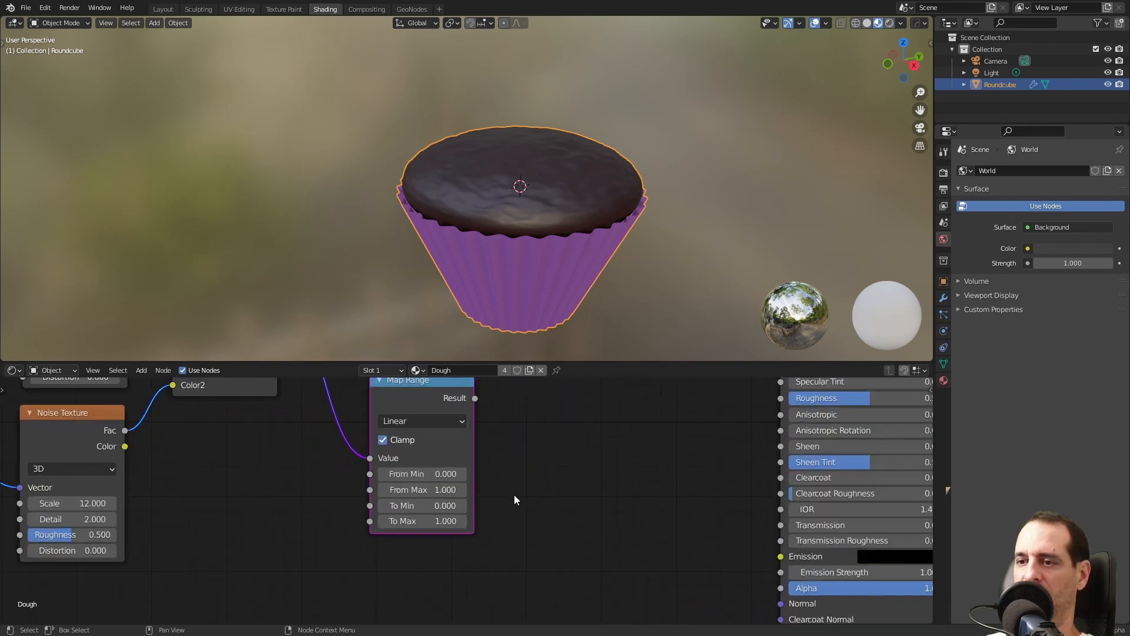
{"action": "left_click", "coordinate": [447, 512]}
{"action": "type", "text": "0"}
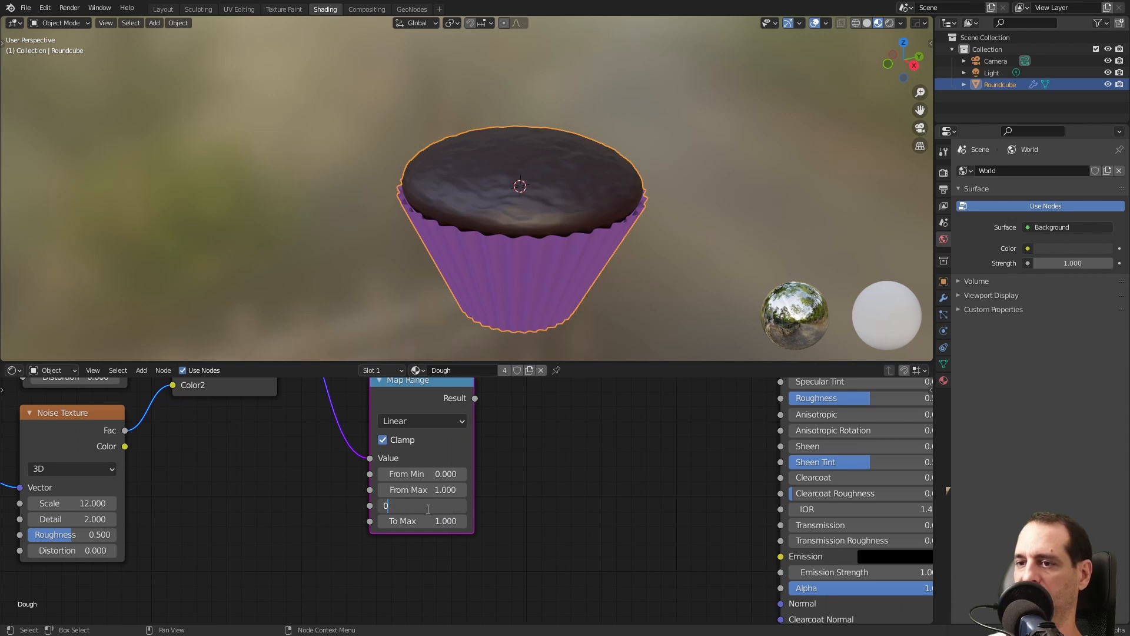
{"action": "type", "text": ".5"}
{"action": "key", "text": "Return"}
{"action": "scroll", "coordinate": [556, 454], "scroll_direction": "down", "scroll_amount": 2}
{"action": "scroll", "coordinate": [543, 526], "scroll_direction": "up", "scroll_amount": 1}
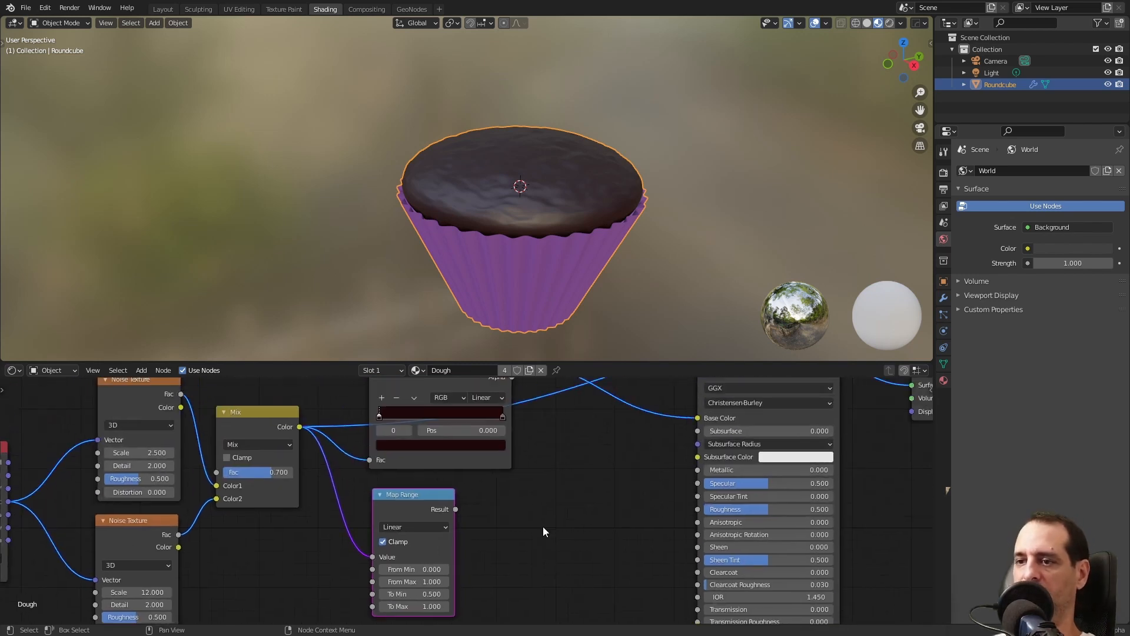
{"action": "left_click_drag", "start_coordinate": [456, 508], "coordinate": [679, 509]}
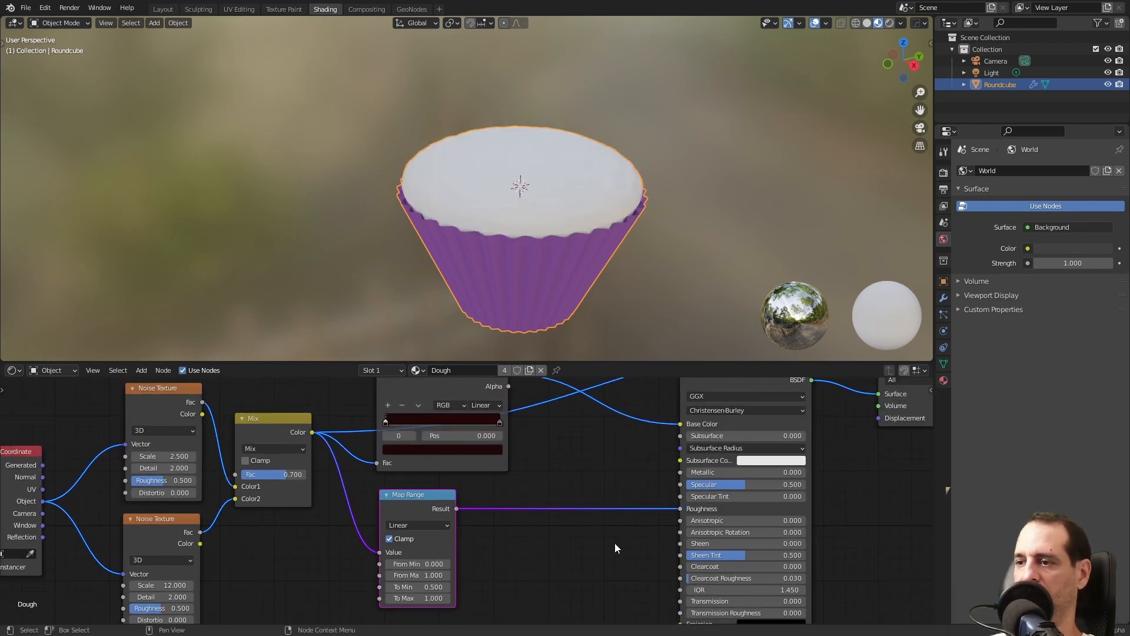
Add a Bump node below the Map Range node and link the Mix node's Color to its Height input
{"action": "middle_click_drag", "start_coordinate": [573, 575], "coordinate": [588, 509]}
{"action": "scroll", "coordinate": [583, 513], "scroll_direction": "down", "scroll_amount": 1}
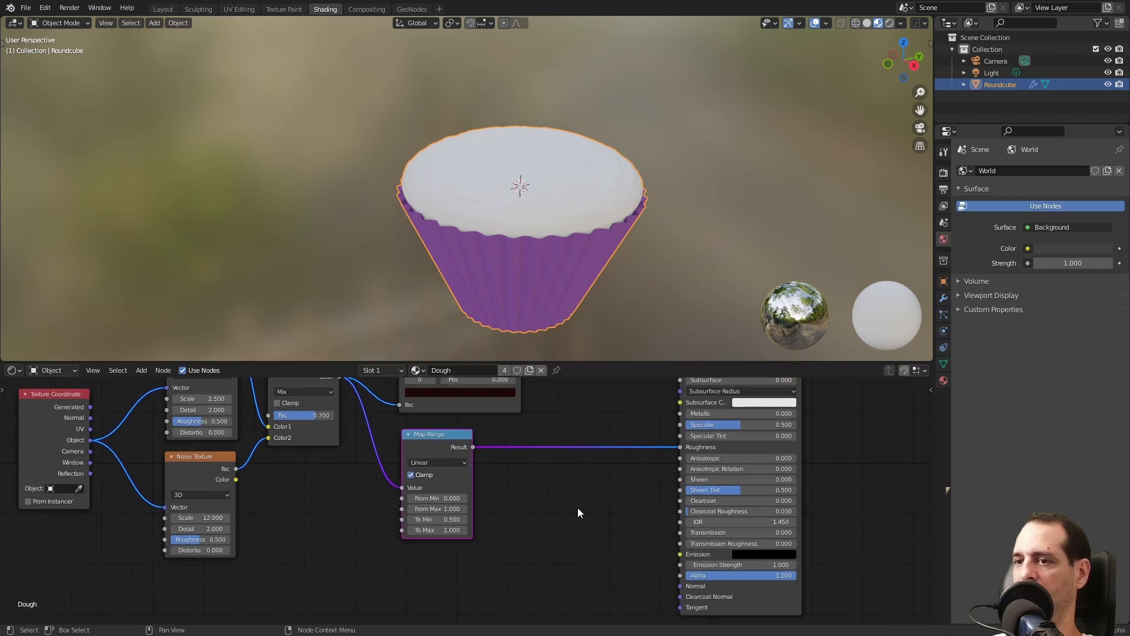
{"action": "key", "text": "shift+a"}
{"action": "left_click", "coordinate": [534, 492]}
{"action": "type", "text": "bump"}
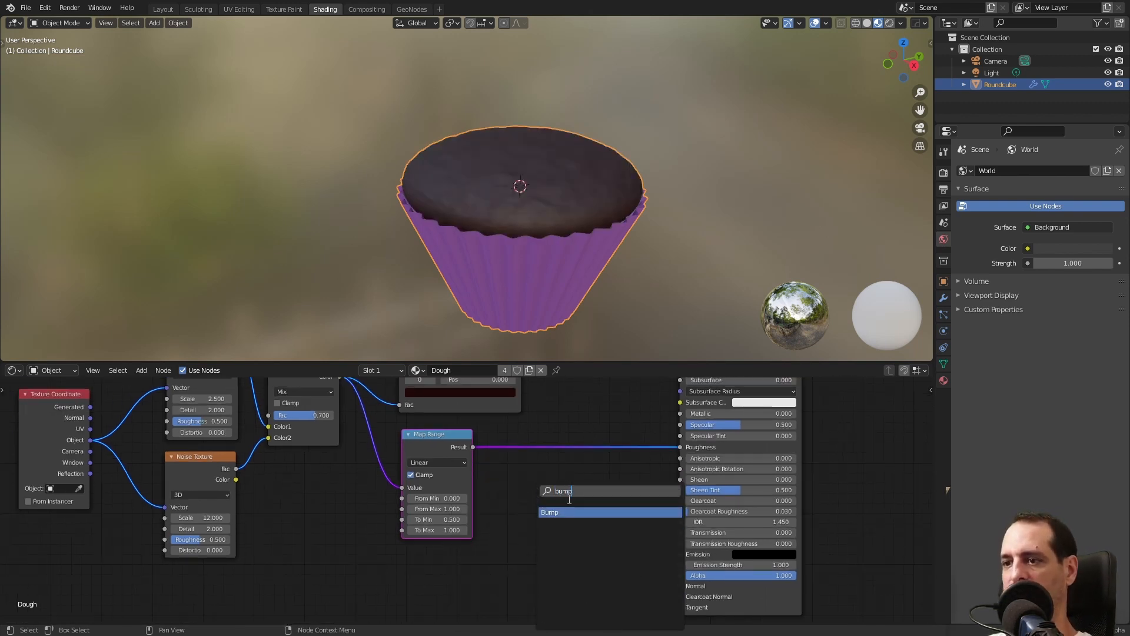
{"action": "key", "text": "Return"}
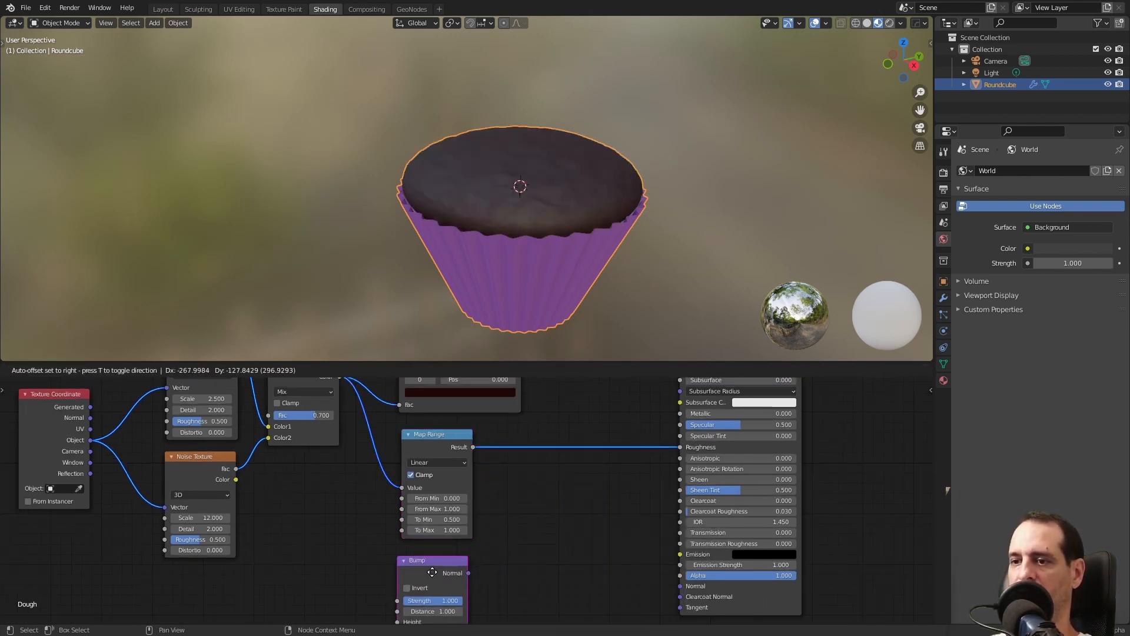
{"action": "left_click", "coordinate": [432, 573]}
{"action": "left_click_drag", "start_coordinate": [455, 396], "coordinate": [501, 576]}
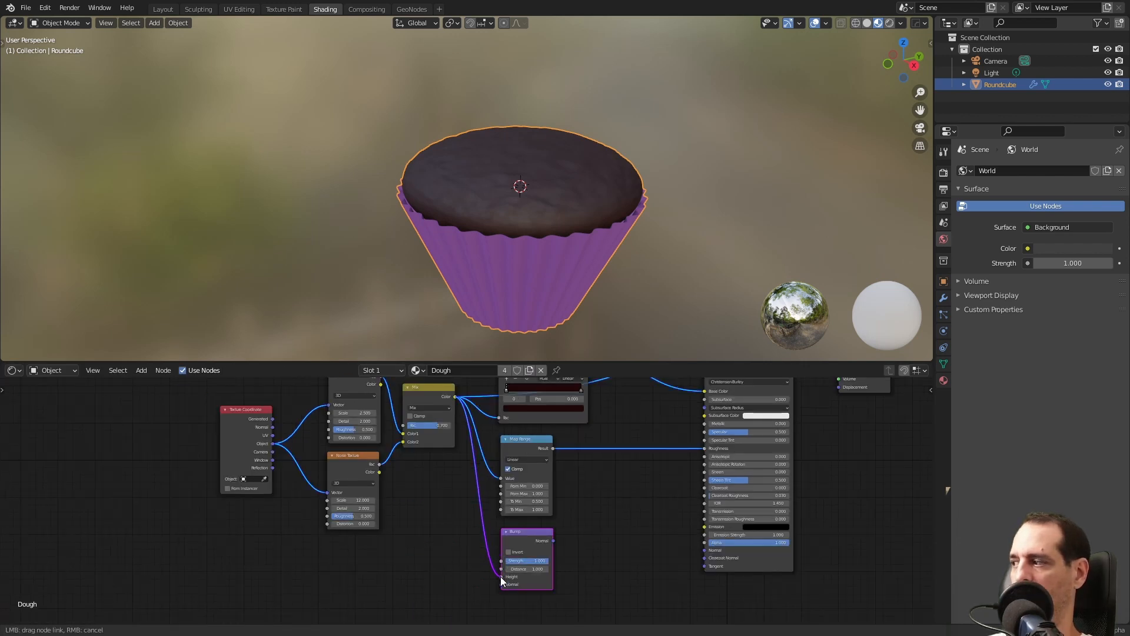
Set the Bump node's Distance to 0.03 and link its Normal output to the Principled BSDF's Normal input
{"action": "scroll", "coordinate": [489, 584], "scroll_direction": "up", "scroll_amount": 5}
{"action": "middle_click_drag", "start_coordinate": [490, 584], "coordinate": [447, 467]}
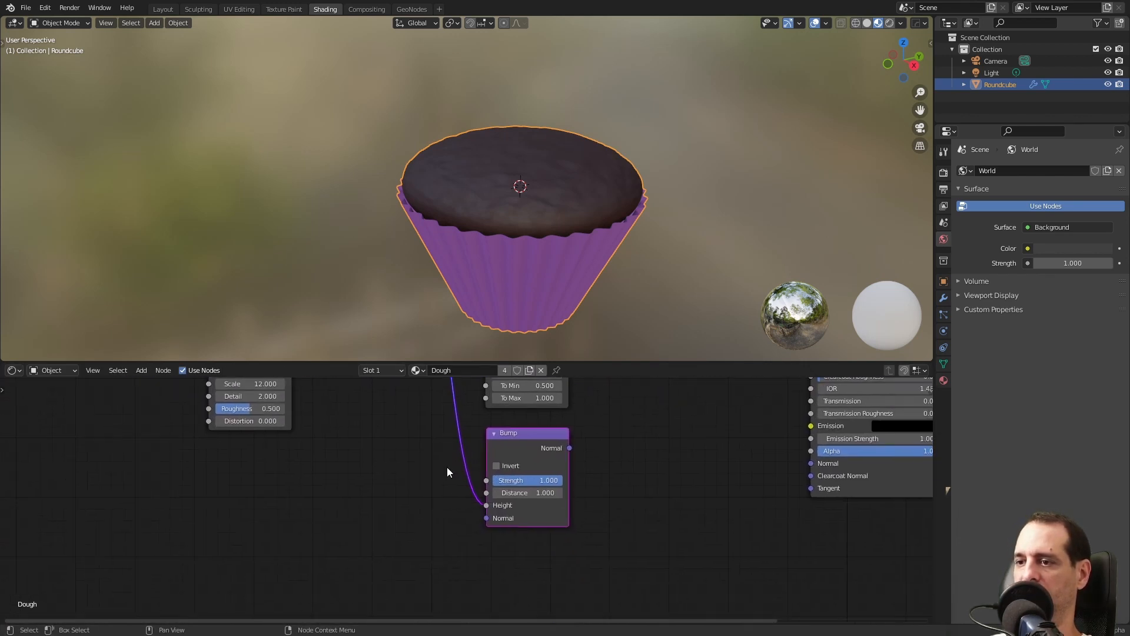
{"action": "scroll", "coordinate": [446, 470], "scroll_direction": "up", "scroll_amount": 2}
{"action": "double_click", "coordinate": [454, 495]}
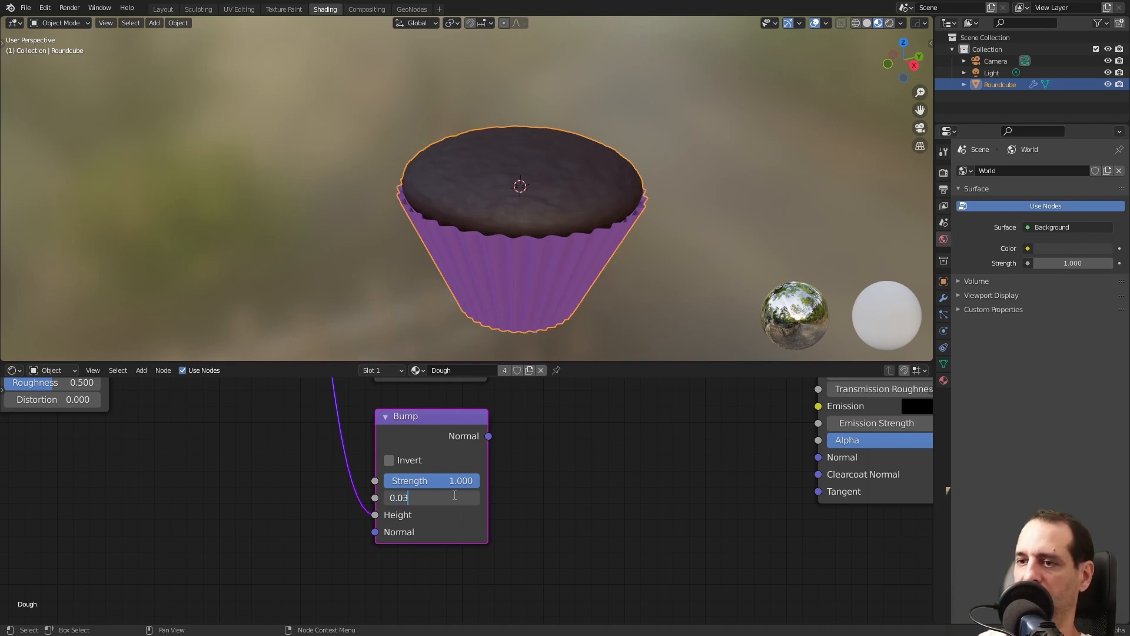
{"action": "type", "text": "0.03"}
{"action": "key", "text": "Return"}
{"action": "scroll", "coordinate": [624, 494], "scroll_direction": "down", "scroll_amount": 2}
{"action": "middle_click_drag", "start_coordinate": [453, 465], "coordinate": [407, 487]}
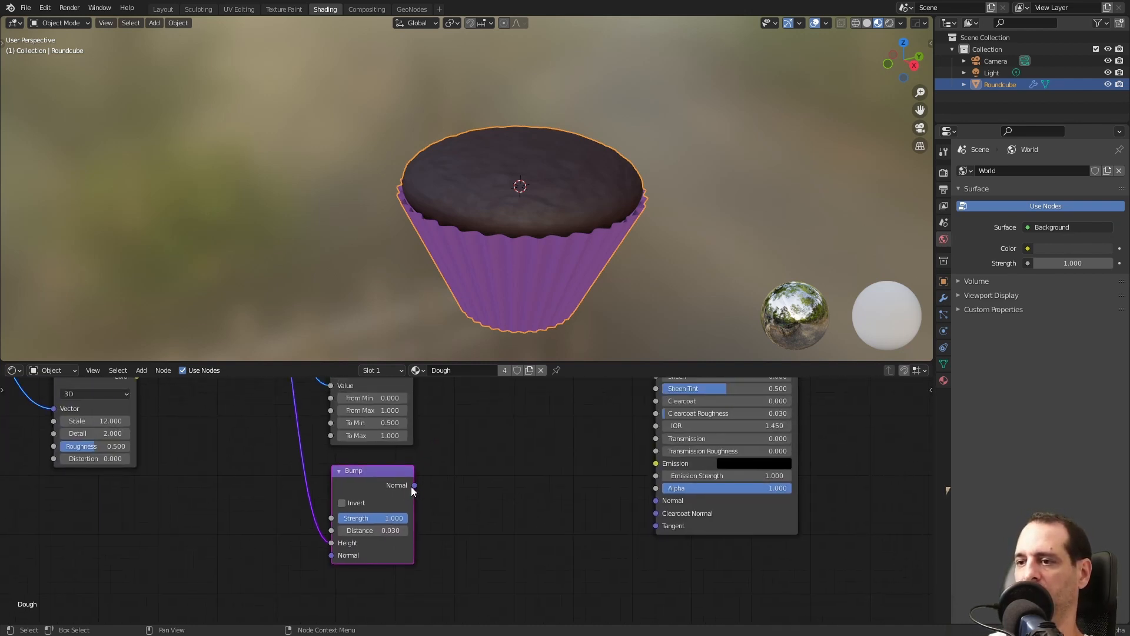
{"action": "left_click_drag", "start_coordinate": [414, 485], "coordinate": [653, 499]}
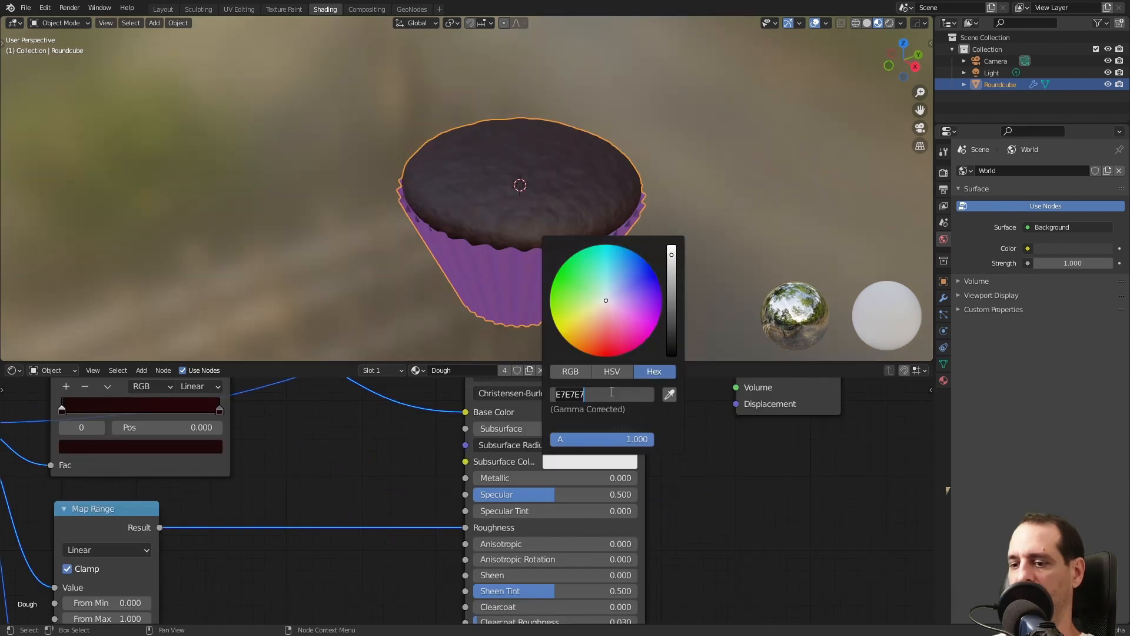
Set the Principled BSDF's Subsurface Color to hex 5E3A18 and its Subsurface value to 0.25
{"action": "type", "text": "5E3A18"}
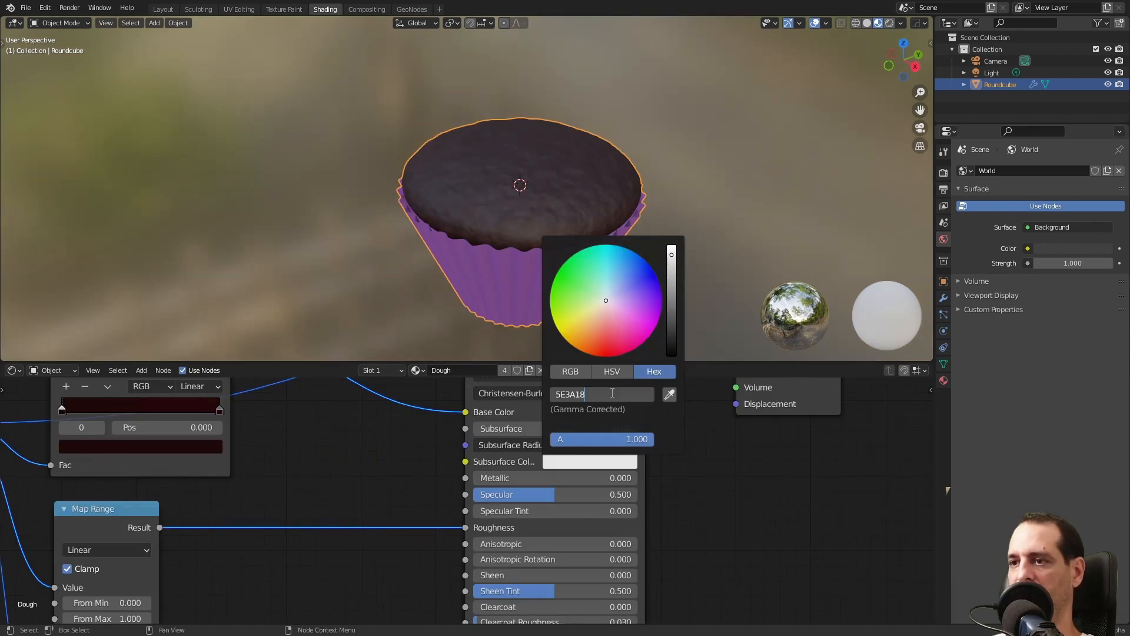
{"action": "key", "text": "Return"}
{"action": "double_click", "coordinate": [546, 428]}
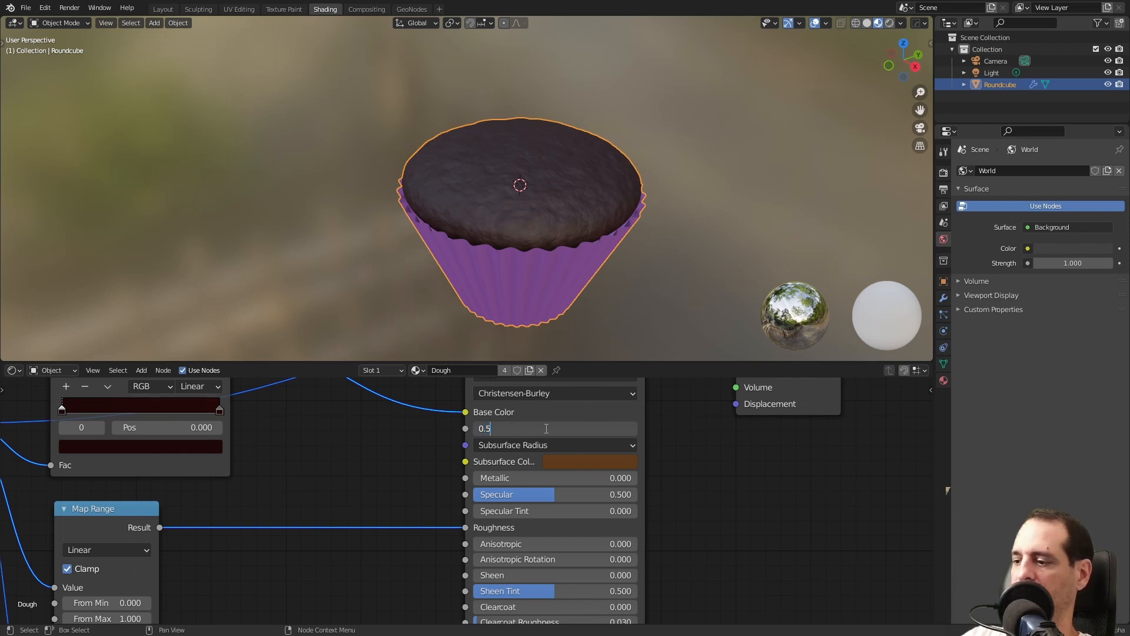
{"action": "key", "text": "BackSpace"}
{"action": "type", "text": "25"}
{"action": "key", "text": "Return"}
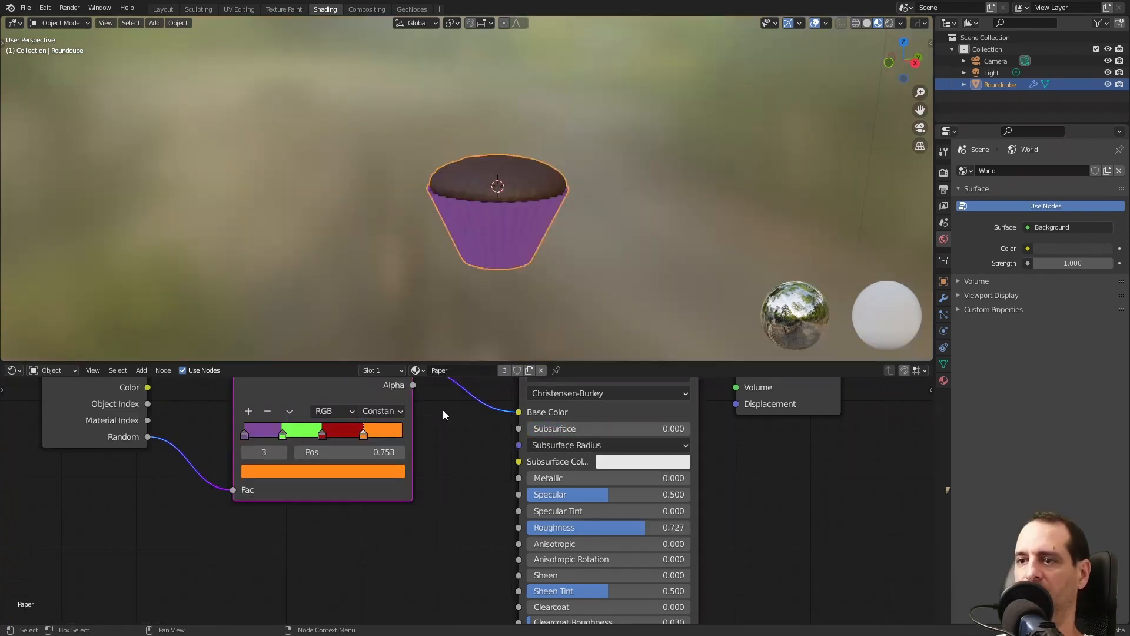
Move the Paper material's Object Info node farther away from the ColorRamp to widen the gap between them
{"action": "scroll", "coordinate": [456, 439], "scroll_direction": "down", "scroll_amount": 4}
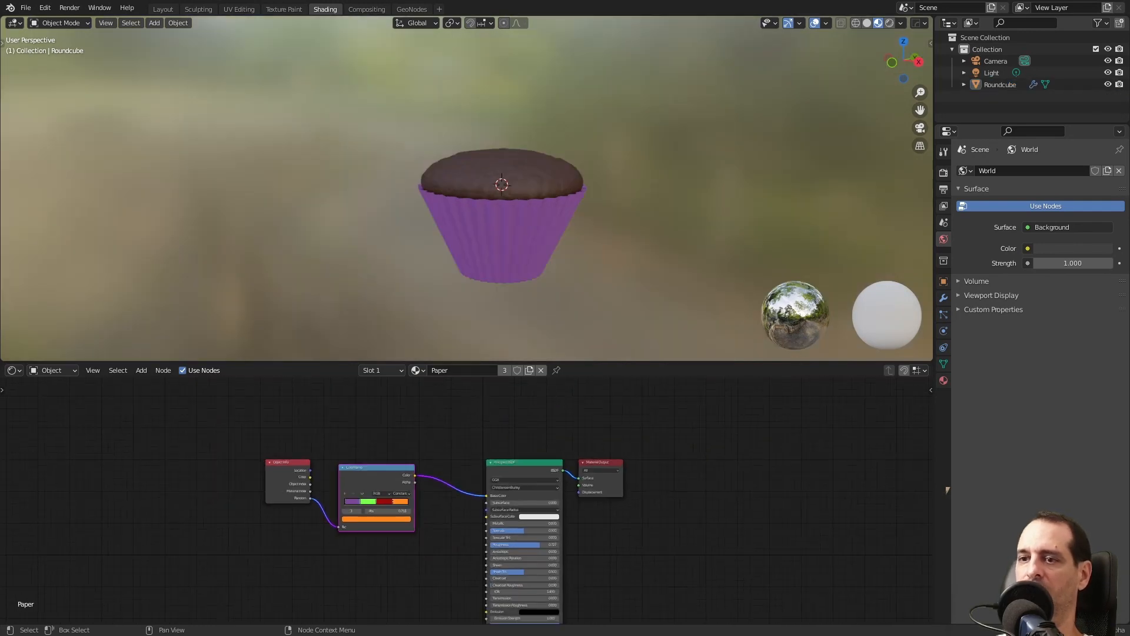
{"action": "middle_click_drag", "start_coordinate": [373, 437], "coordinate": [558, 434]}
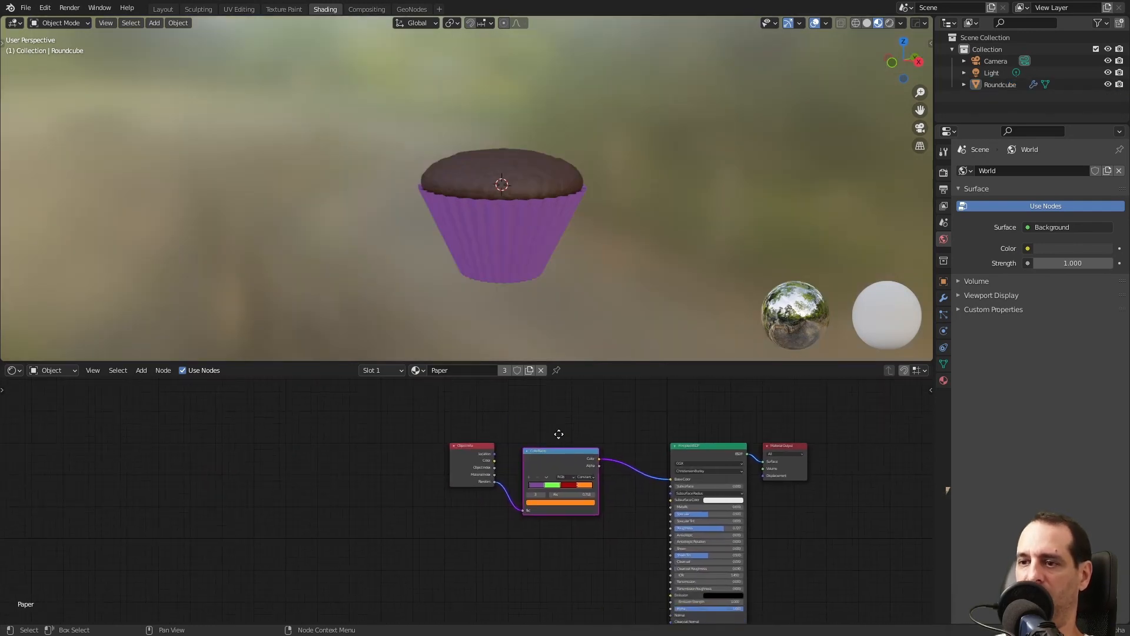
{"action": "scroll", "coordinate": [550, 439], "scroll_direction": "up", "scroll_amount": 1}
{"action": "middle_click_drag", "start_coordinate": [635, 418], "coordinate": [577, 408]}
{"action": "scroll", "coordinate": [559, 429], "scroll_direction": "up", "scroll_amount": 4}
{"action": "left_click_drag", "start_coordinate": [551, 395], "coordinate": [554, 397]}
{"action": "left_click_drag", "start_coordinate": [375, 424], "coordinate": [329, 431]}
{"action": "middle_click_drag", "start_coordinate": [575, 408], "coordinate": [567, 460]}
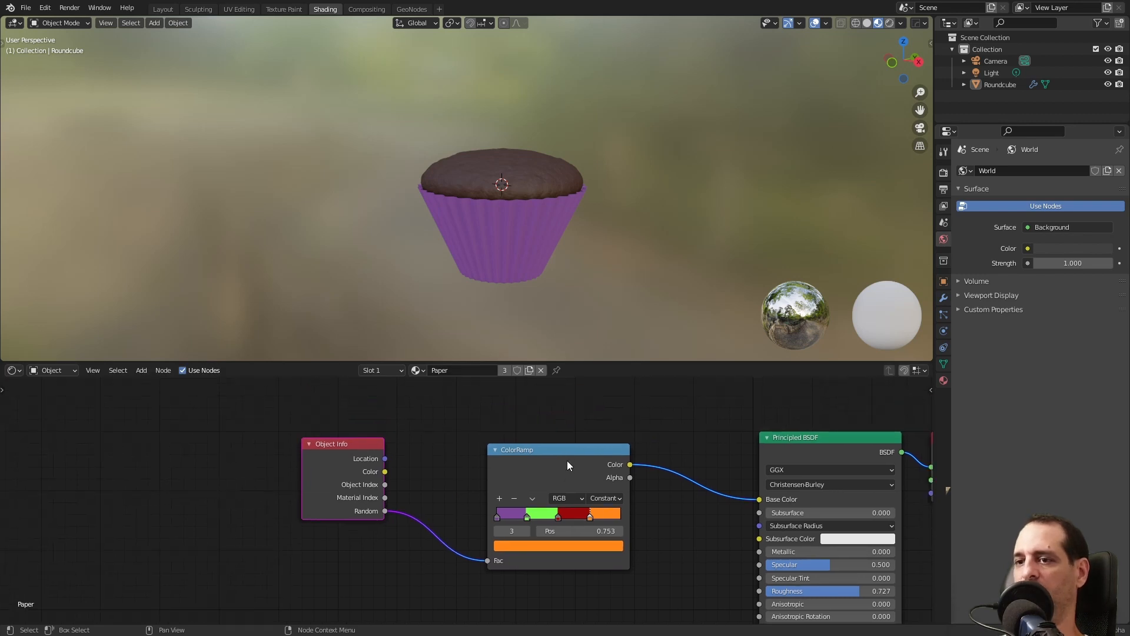
Delete the Object Info and ColorRamp nodes from the Paper material
{"action": "key", "text": "h"}
{"action": "left_click_drag", "start_coordinate": [318, 442], "coordinate": [317, 474]}
{"action": "key", "text": "x"}
{"action": "left_click", "coordinate": [505, 474]}
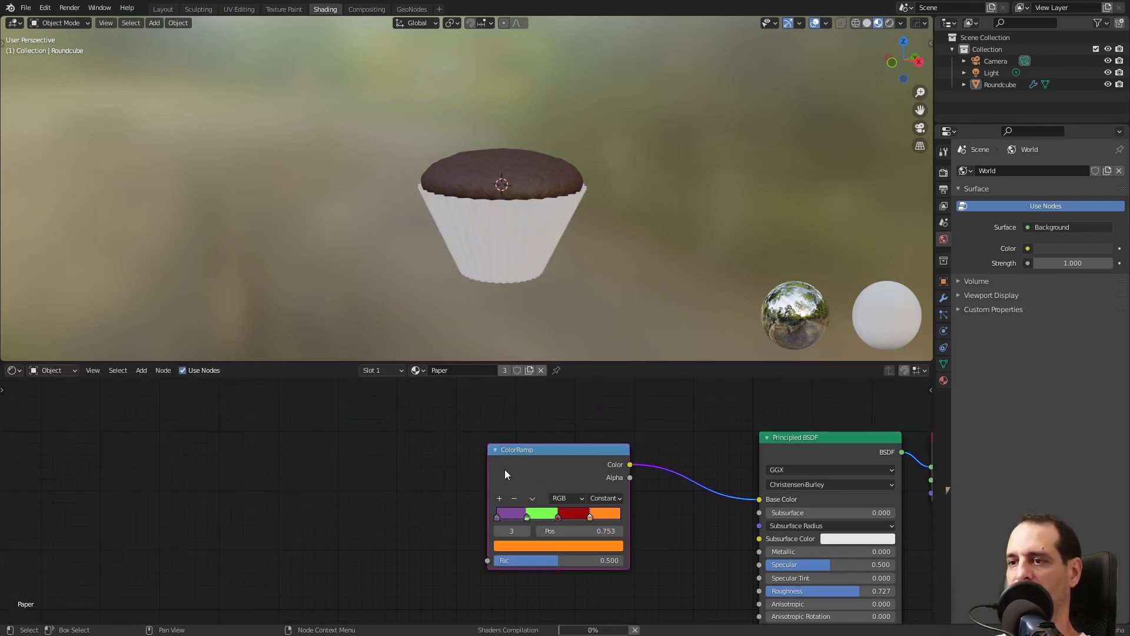
{"action": "key", "text": "x"}
Add a Texture Coordinate node to the Paper material in the space before the Principled BSDF
{"action": "scroll", "coordinate": [474, 471], "scroll_direction": "up", "scroll_amount": 1}
{"action": "middle_click_drag", "start_coordinate": [473, 471], "coordinate": [650, 489]}
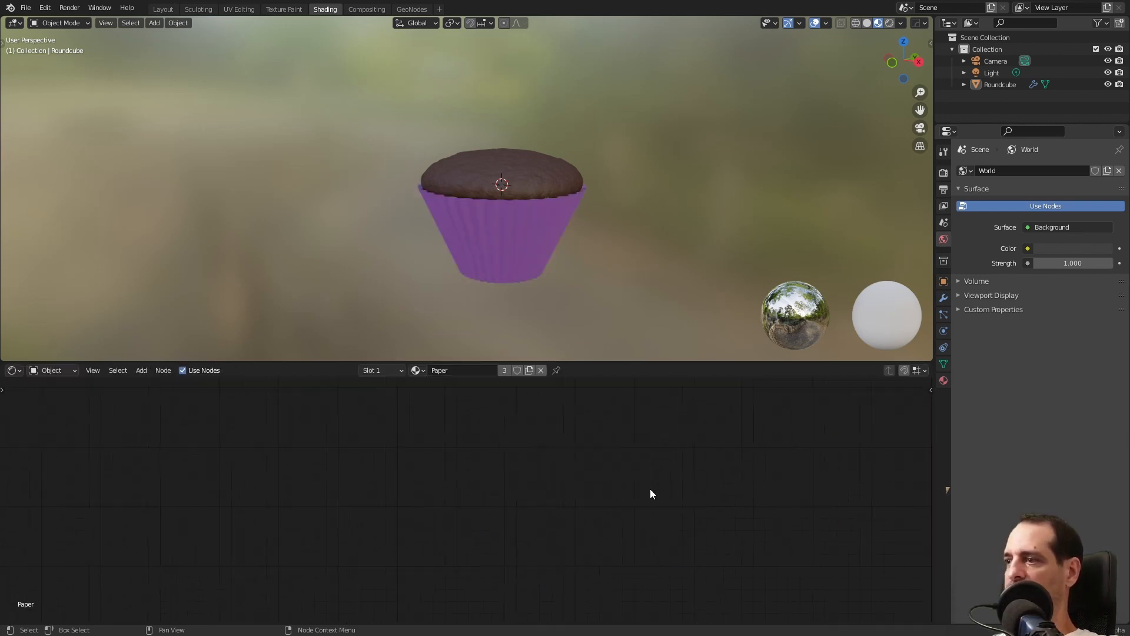
{"action": "key", "text": "shift+a"}
{"action": "left_click", "coordinate": [581, 469]}
{"action": "type", "text": "texture coord"}
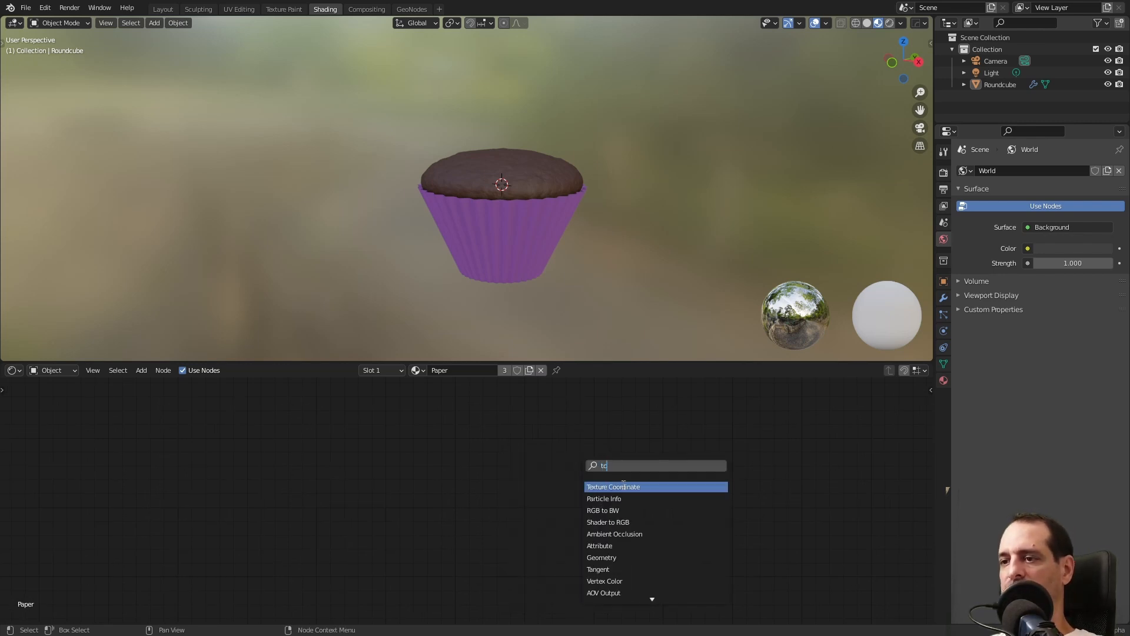
{"action": "key", "text": "Return"}
Add a Musgrave Texture set to Ridged Multifractal, with the Texture Coordinate's Object output linked to its Vector
{"action": "key", "text": "shift+a"}
{"action": "left_click", "coordinate": [563, 456]}
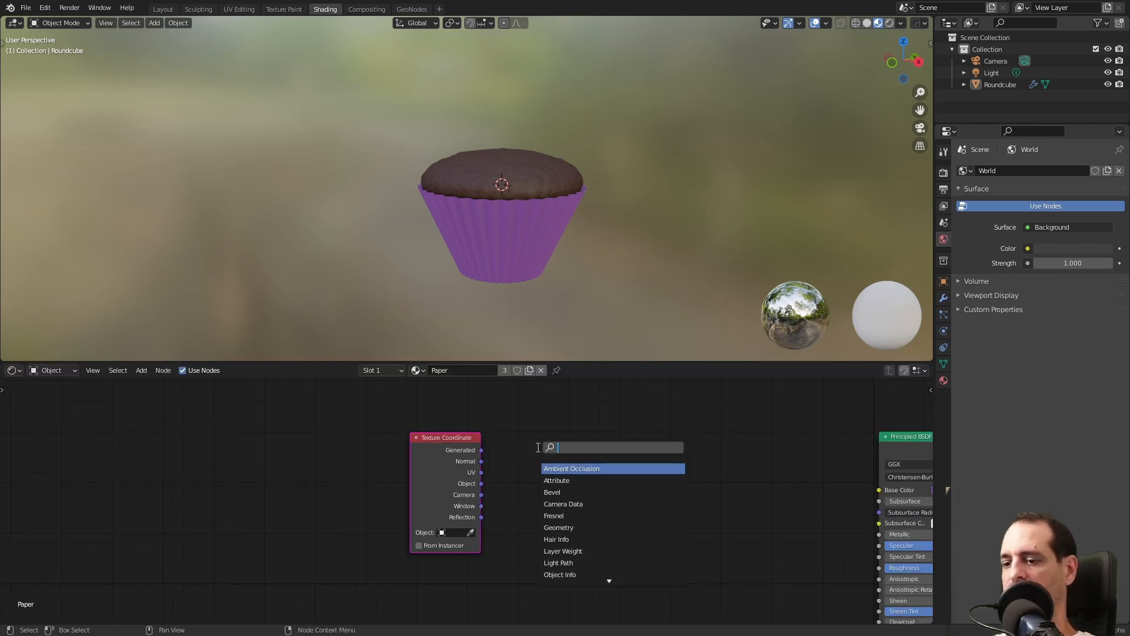
{"action": "type", "text": "mus"}
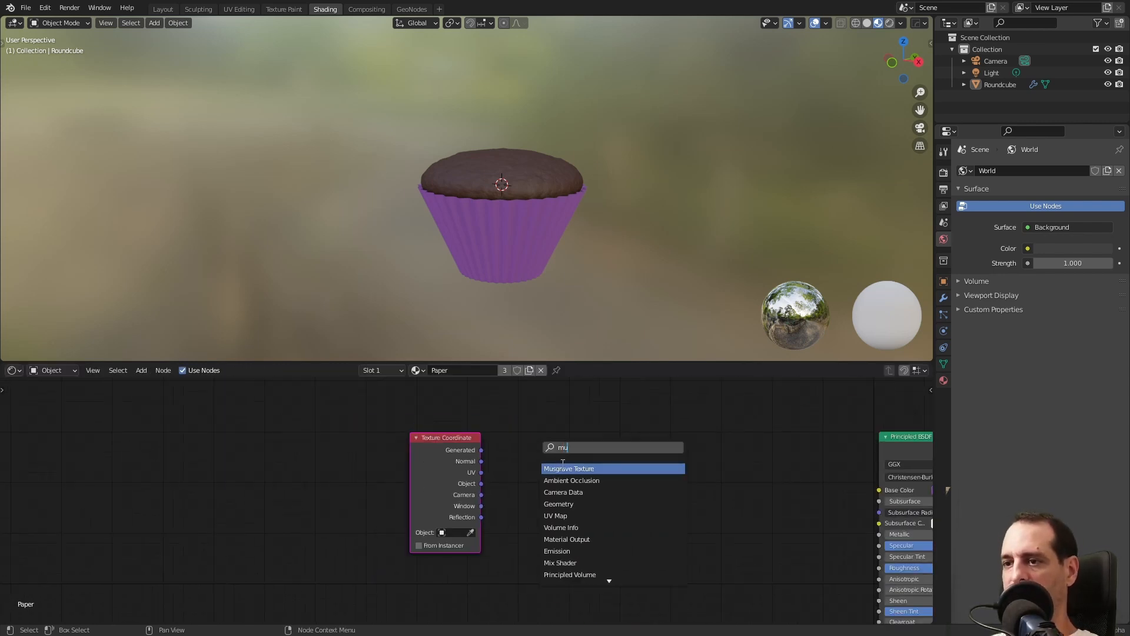
{"action": "key", "text": "Return"}
{"action": "left_click", "coordinate": [549, 448]}
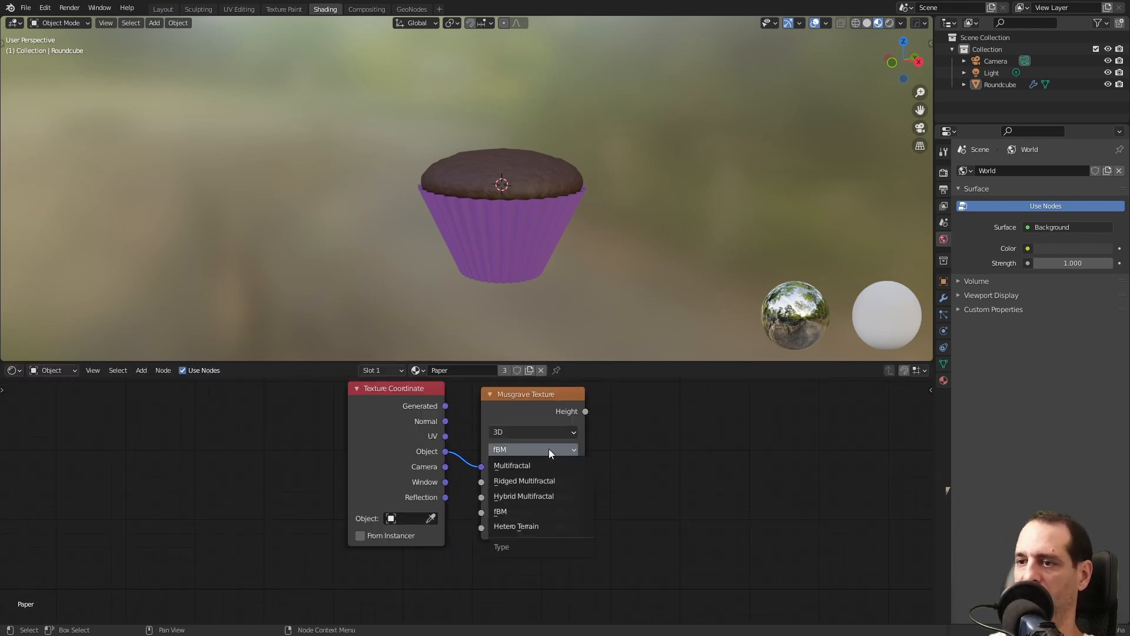
{"action": "left_click", "coordinate": [536, 480]}
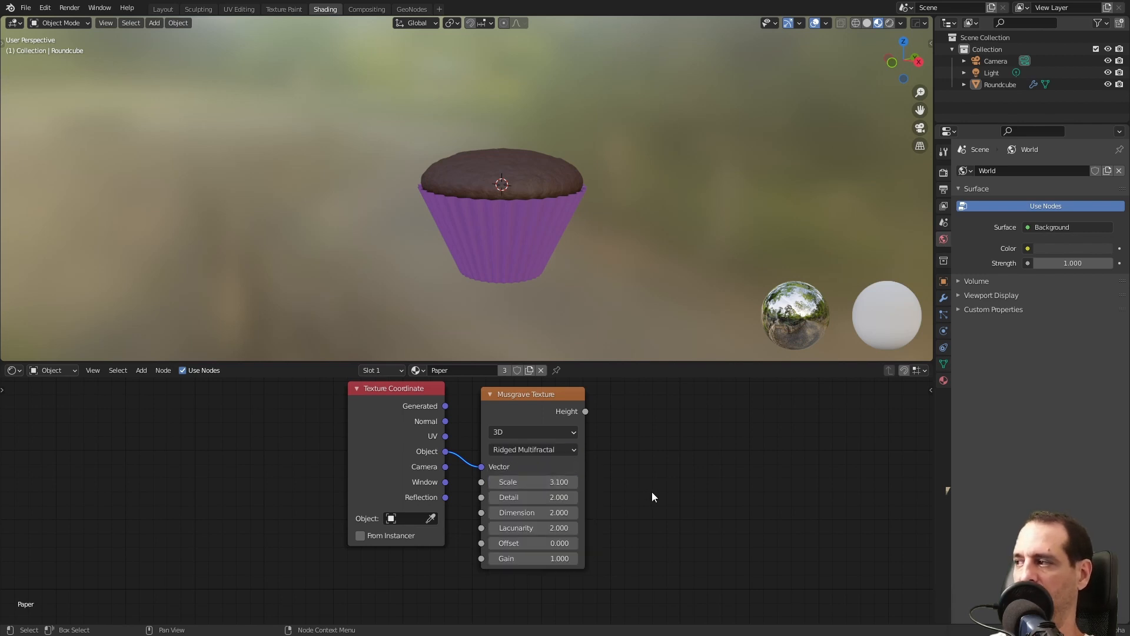
Set the Musgrave Texture's Detail and Dimension to 0
{"action": "middle_click_drag", "start_coordinate": [663, 522], "coordinate": [659, 498]}
{"action": "left_click_drag", "start_coordinate": [529, 475], "coordinate": [529, 490]}
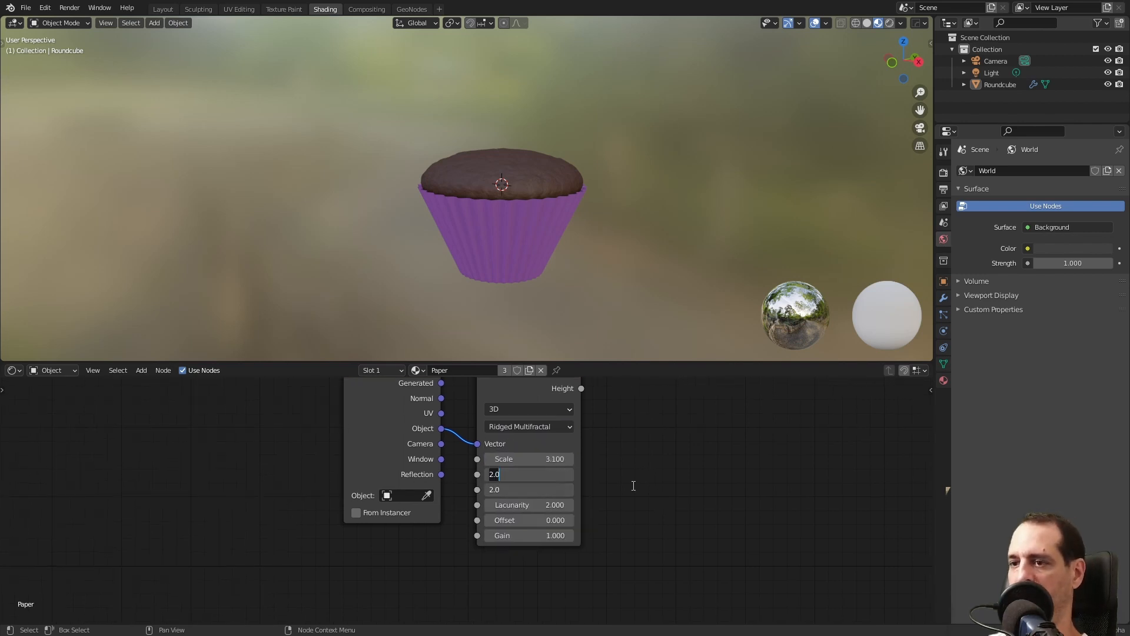
{"action": "type", "text": "0"}
{"action": "key", "text": "Return"}
{"action": "double_click", "coordinate": [555, 505]}
{"action": "key", "text": "Return"}
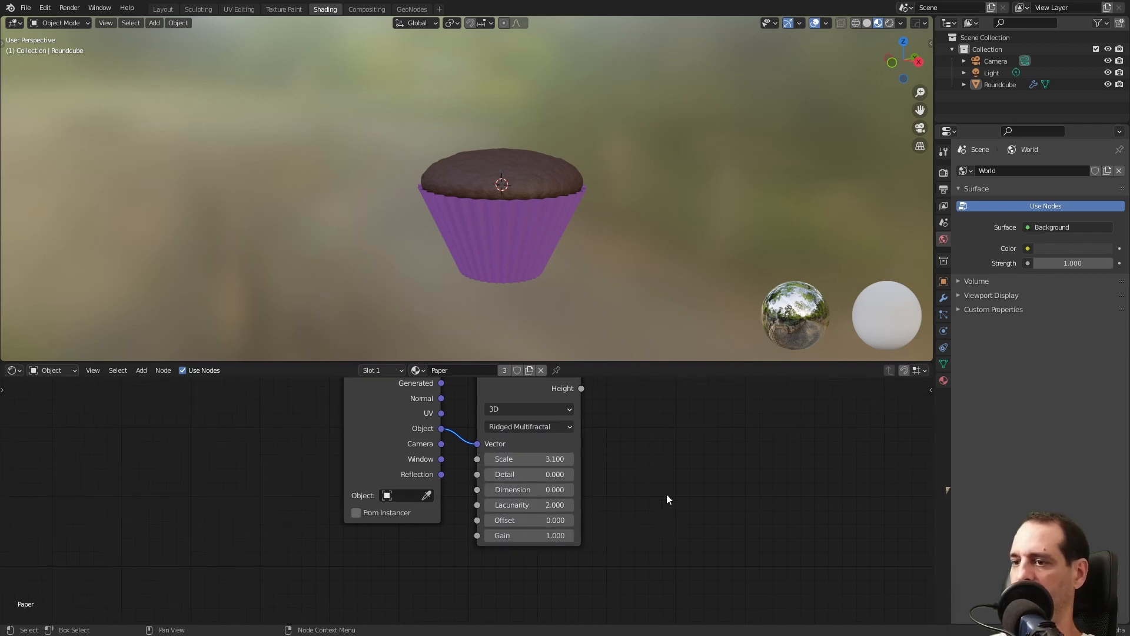
Feed the Musgrave Height into a new Map Range node with From Min 0.01 and From Max 0, and preview its result
{"action": "scroll", "coordinate": [698, 436], "scroll_direction": "down", "scroll_amount": 2}
{"action": "middle_click_drag", "start_coordinate": [698, 436], "coordinate": [648, 475]}
{"action": "key", "text": "shift+a"}
{"action": "type", "text": "smap r"}
{"action": "key", "text": "Return"}
{"action": "left_click", "coordinate": [583, 461]}
{"action": "left_click_drag", "start_coordinate": [529, 466], "coordinate": [580, 526]}
{"action": "left_click", "coordinate": [626, 478], "text": "ctrl+shift"}
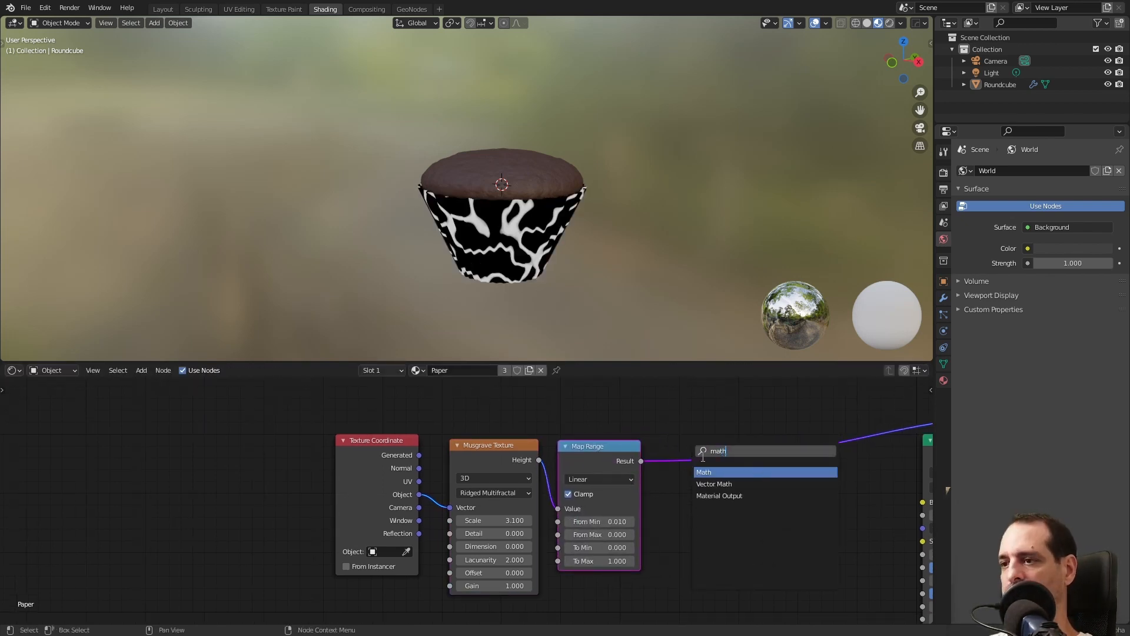
Add a Math node set to Less Than with Threshold 0.85 after the Map Range node
{"action": "key", "text": "Return"}
{"action": "left_click", "coordinate": [570, 422]}
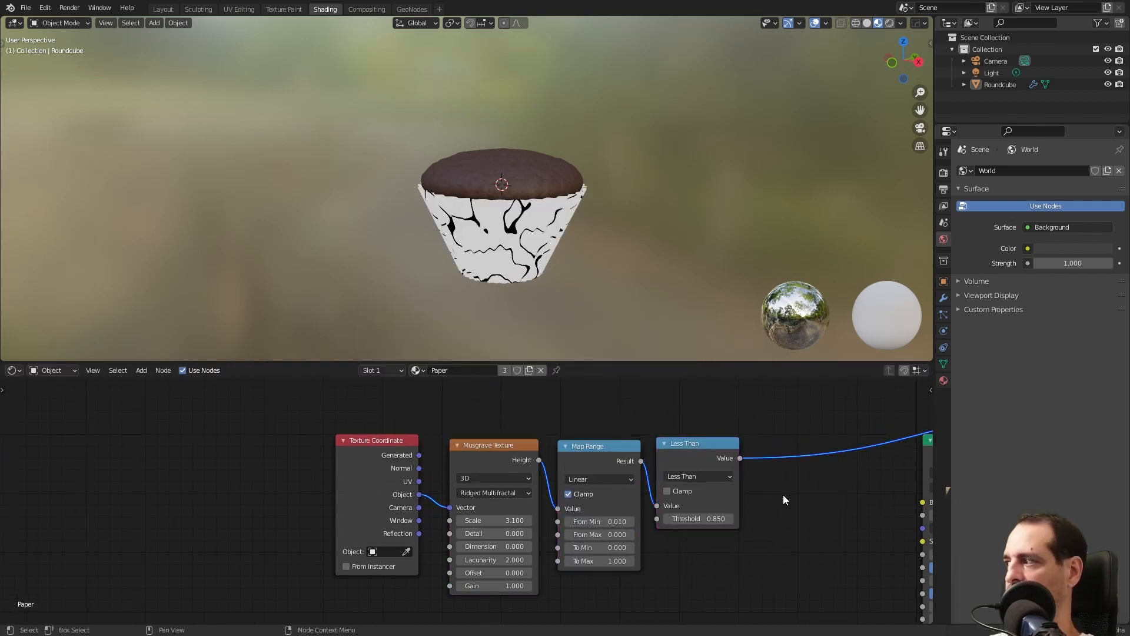
Add a Mix node with the Less Than value linked to its Fac and set its Color1 to dark brown
{"action": "middle_click_drag", "start_coordinate": [784, 496], "coordinate": [606, 499]}
{"action": "key", "text": "shift+a"}
{"action": "type", "text": "smix"}
{"action": "key", "text": "Return"}
{"action": "left_click", "coordinate": [596, 438]}
{"action": "left_click_drag", "start_coordinate": [591, 512], "coordinate": [591, 500]}
{"action": "left_click_drag", "start_coordinate": [631, 442], "coordinate": [630, 455]}
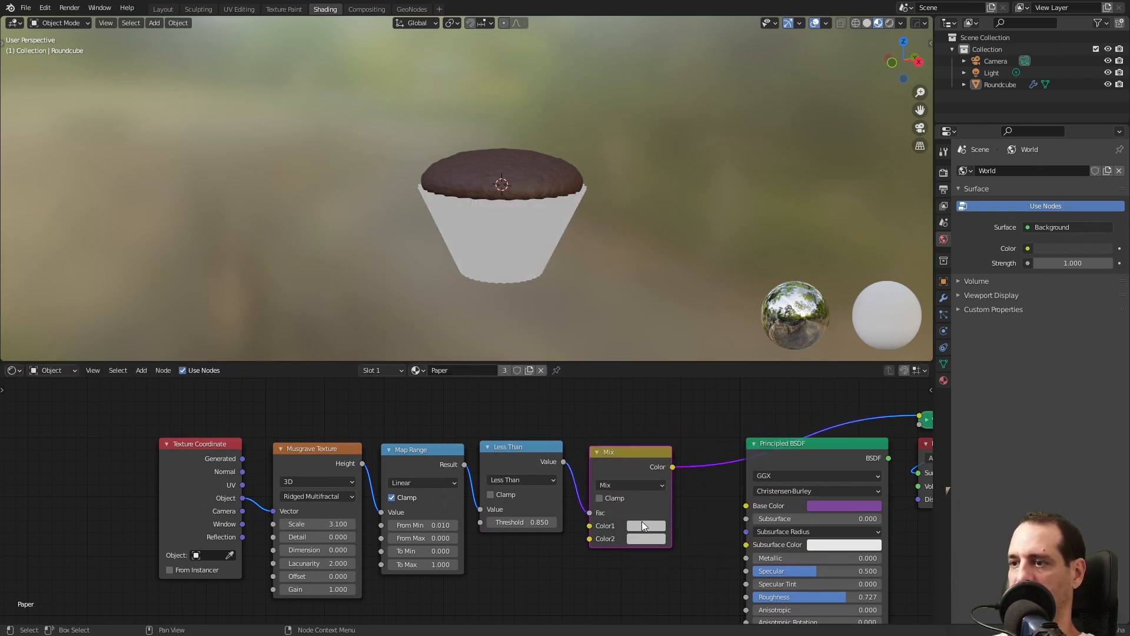
{"action": "left_click", "coordinate": [643, 525]}
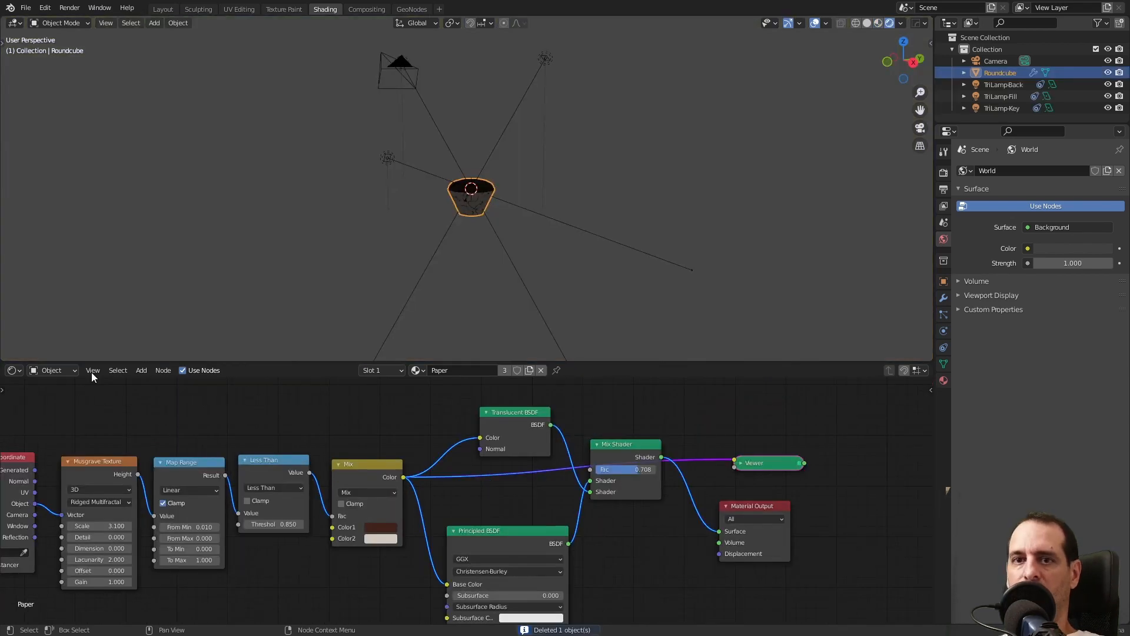
Switch the shader editor to the World nodes and add an environment texture setup with a corridor HDRI to the Background
{"action": "left_click", "coordinate": [52, 370]}
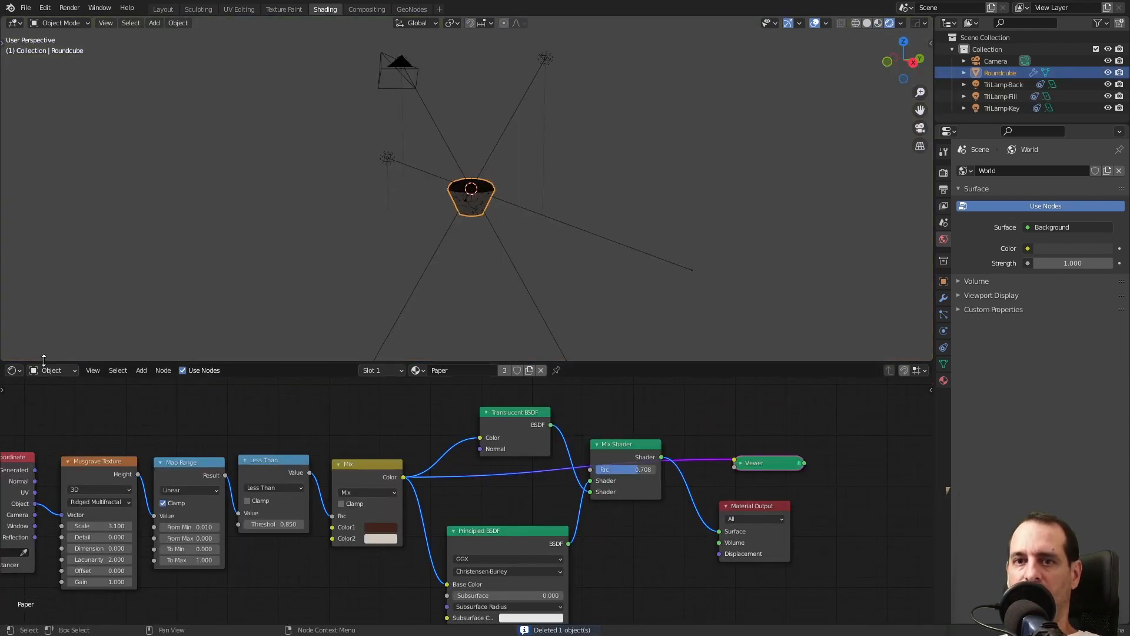
{"action": "left_click", "coordinate": [53, 397]}
{"action": "scroll", "coordinate": [497, 507], "scroll_direction": "down", "scroll_amount": 3}
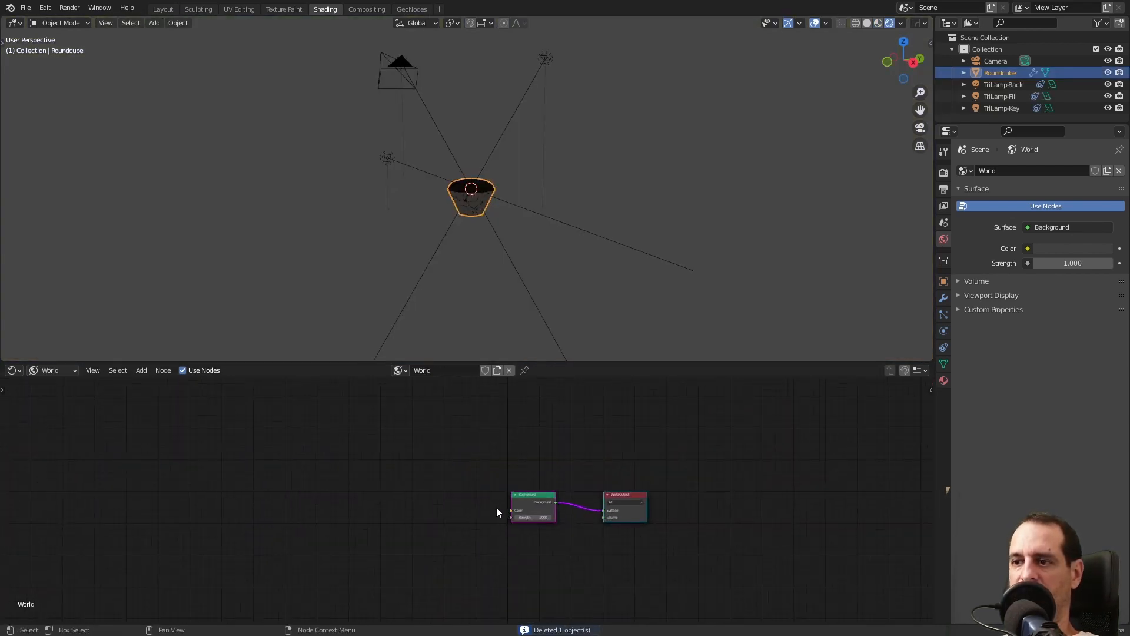
{"action": "scroll", "coordinate": [589, 500], "scroll_direction": "up", "scroll_amount": 3}
{"action": "key", "text": "ctrl+t"}
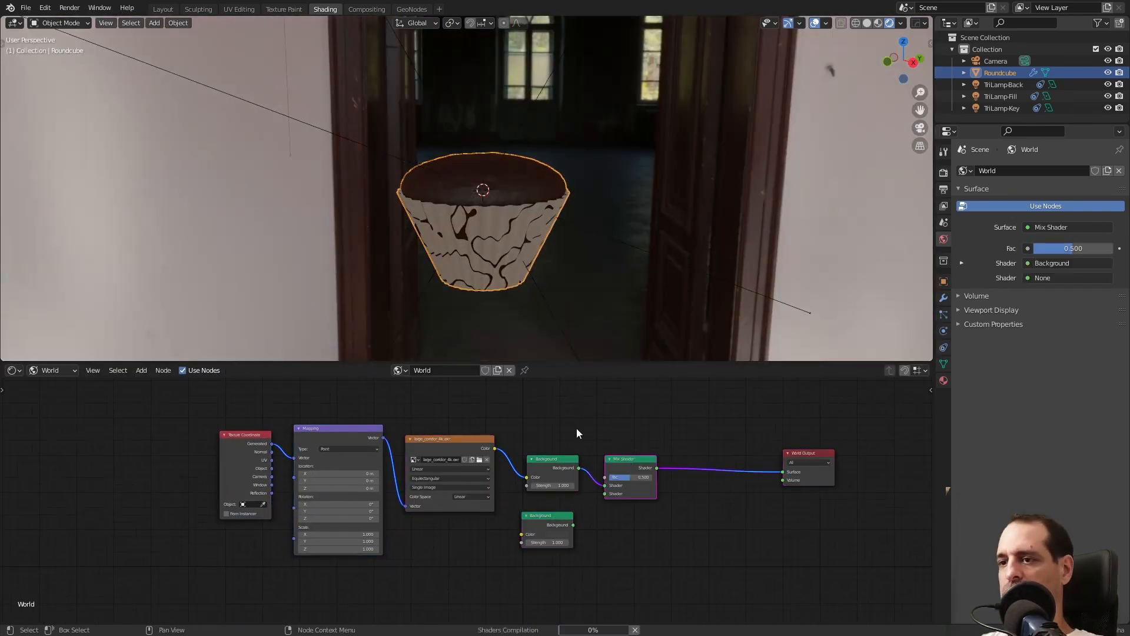
Add a Light Path node with Is Camera Ray driving the World Mix Shader's Fac, and hide its unused sockets
{"action": "key", "text": "shift+a"}
{"action": "left_click", "coordinate": [615, 462]}
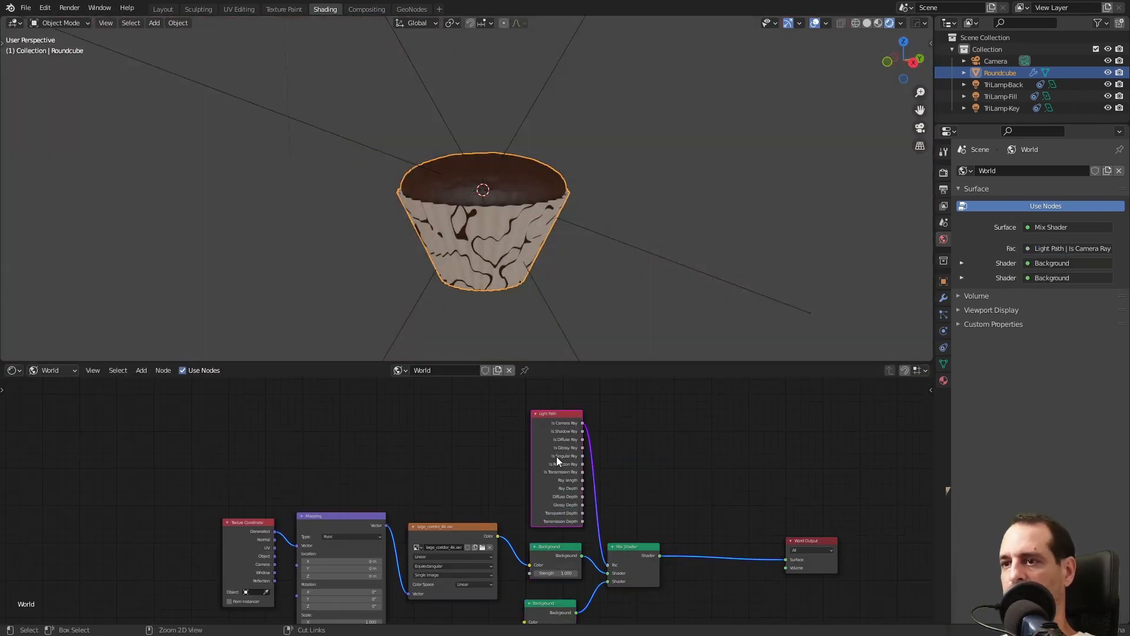
{"action": "key", "text": "ctrl+h"}
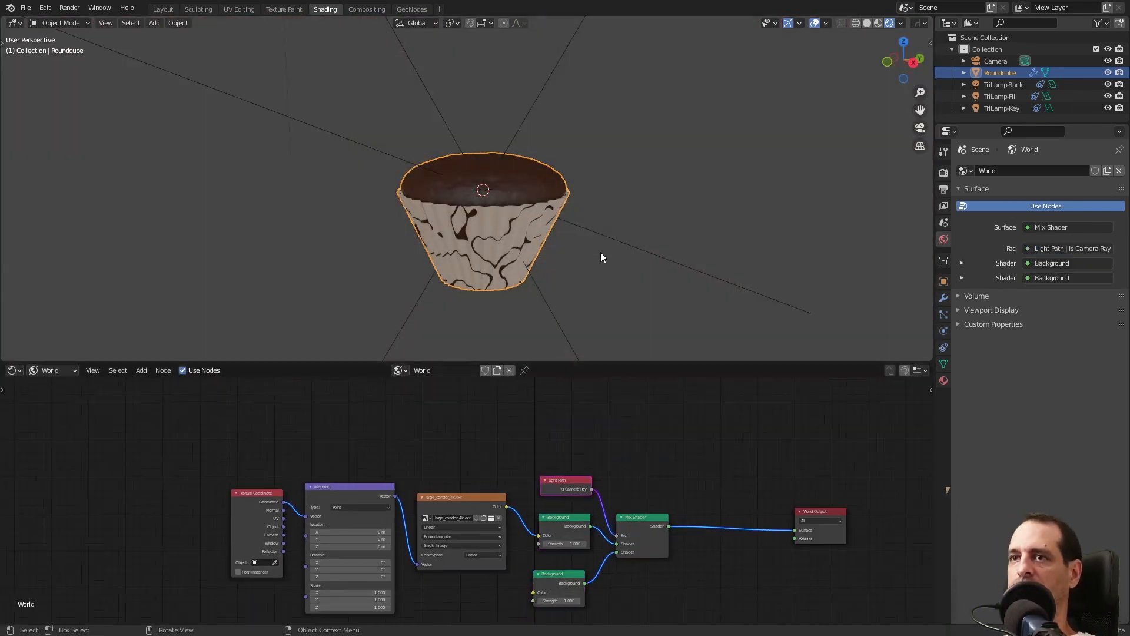
Reposition the TriLamp lights around the cupcake, including TriLamp-Key
{"action": "scroll", "coordinate": [600, 252], "scroll_direction": "down", "scroll_amount": 5}
{"action": "left_click", "coordinate": [511, 117]}
{"action": "key", "text": "g"}
{"action": "left_click", "coordinate": [513, 181]}
{"action": "scroll", "coordinate": [513, 181], "scroll_direction": "up", "scroll_amount": 4}
{"action": "left_click", "coordinate": [642, 134]}
{"action": "key", "text": "g"}
{"action": "left_click", "coordinate": [646, 140]}
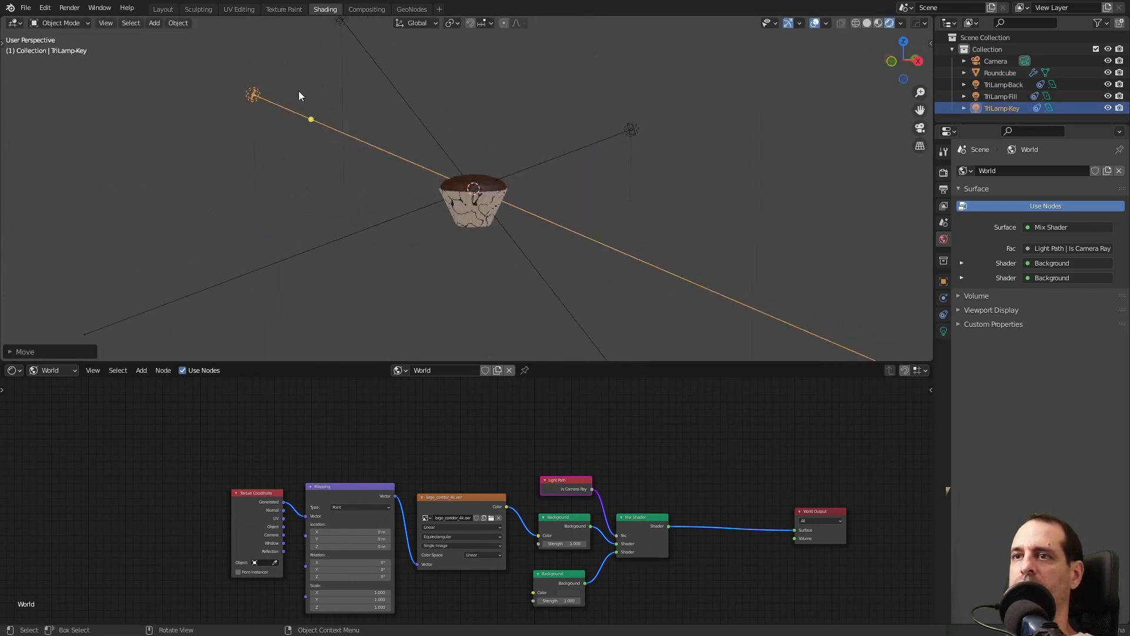
Open the light data of another TriLamp light and edit its power
{"action": "left_click", "coordinate": [592, 137]}
{"action": "left_click", "coordinate": [944, 331]}
{"action": "double_click", "coordinate": [1064, 248]}
{"action": "left_click", "coordinate": [348, 148]}
Move the TriLamp-Back light to a new position around the cupcake and edit its power
{"action": "left_click", "coordinate": [382, 79]}
{"action": "middle_click_drag", "start_coordinate": [471, 130], "coordinate": [551, 138]}
{"action": "key", "text": "g"}
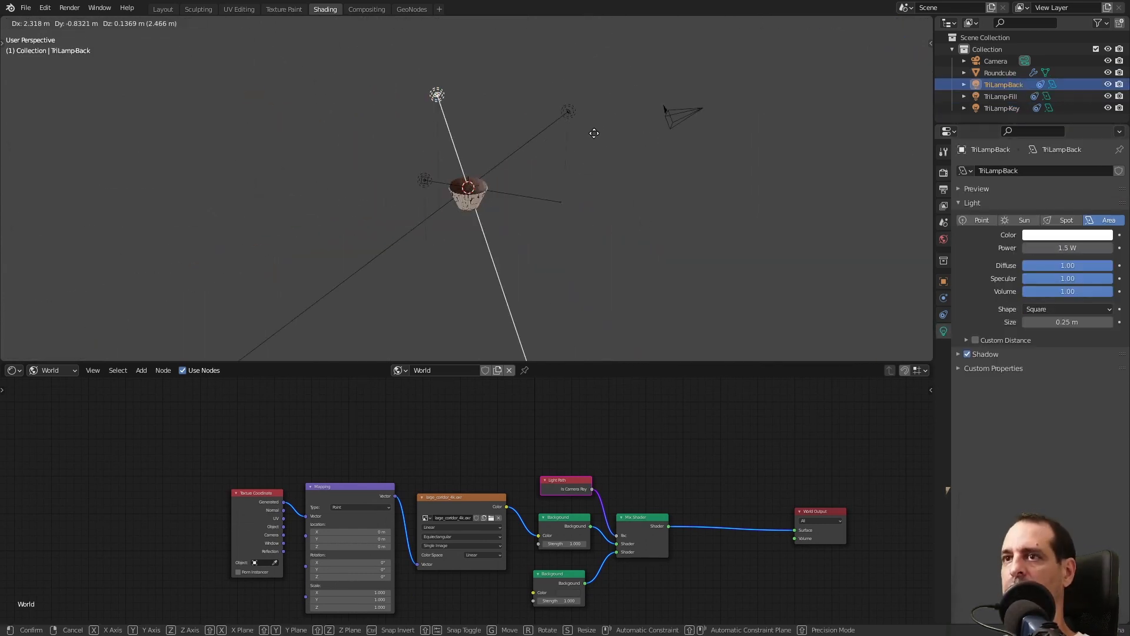
{"action": "left_click", "coordinate": [801, 216]}
{"action": "double_click", "coordinate": [1034, 249]}
{"action": "key", "text": "Return"}
Set the TriLamp-Key light's power to 1500 W and move it slightly
{"action": "left_click", "coordinate": [425, 179]}
{"action": "double_click", "coordinate": [1054, 248]}
{"action": "key", "text": "g"}
{"action": "left_click", "coordinate": [729, 245]}
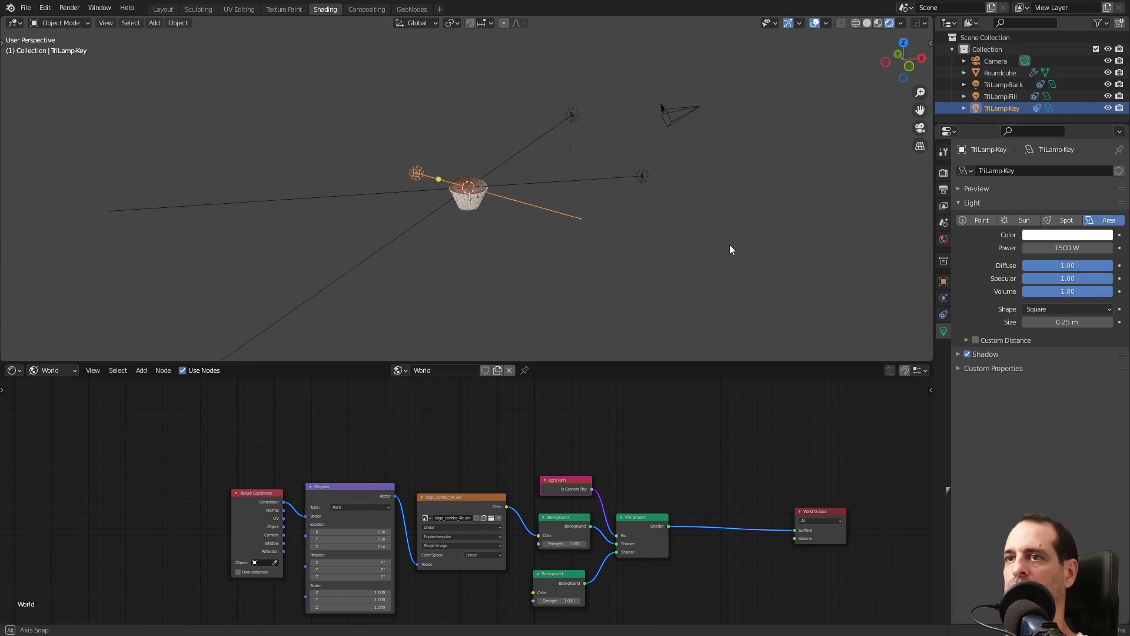
Examine the lit cupcake up close and open the Eevee render settings
{"action": "middle_click_drag", "start_coordinate": [729, 245], "coordinate": [608, 200]}
{"action": "scroll", "coordinate": [609, 200], "scroll_direction": "up", "scroll_amount": 5}
{"action": "left_click", "coordinate": [499, 236]}
{"action": "middle_click_drag", "start_coordinate": [499, 231], "coordinate": [525, 235]}
{"action": "left_click", "coordinate": [943, 173]}
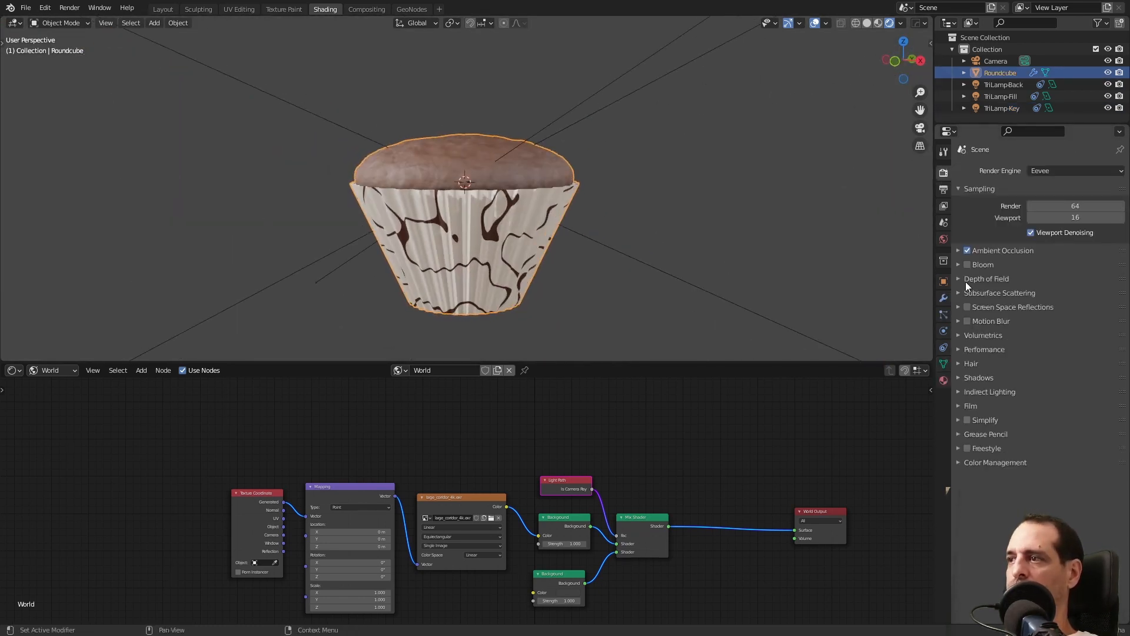
{"action": "scroll", "coordinate": [647, 235], "scroll_direction": "up", "scroll_amount": 3}
{"action": "scroll", "coordinate": [604, 226], "scroll_direction": "down", "scroll_amount": 10}
Check the settings of TriLamp-Back and the other lamps and their effect on the cupcake, and save the file
{"action": "left_click", "coordinate": [598, 187]}
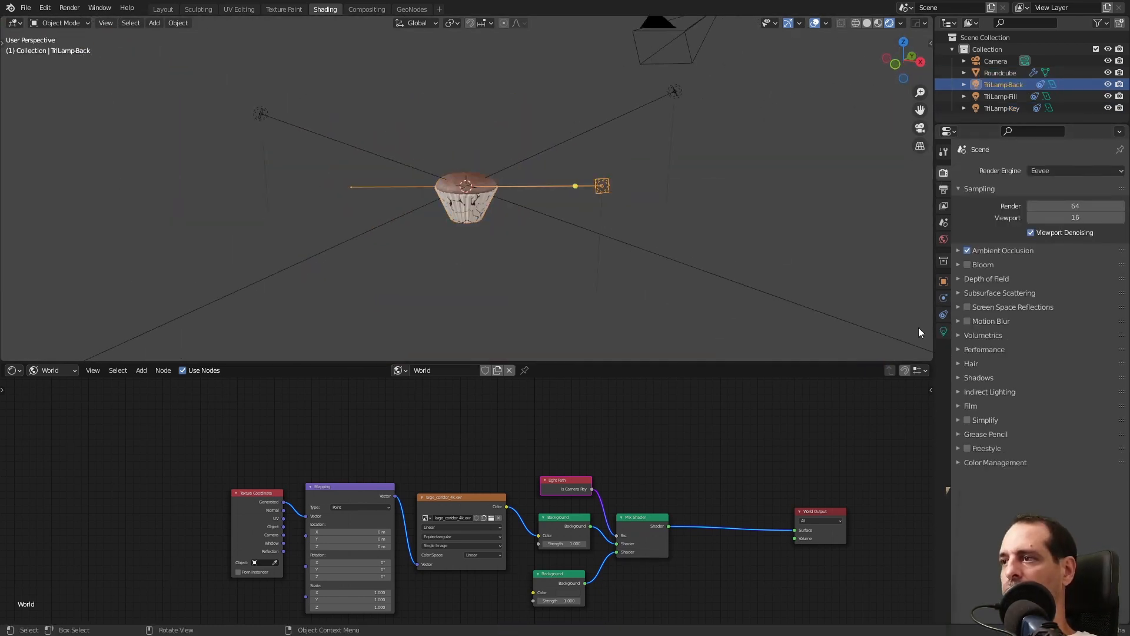
{"action": "left_click", "coordinate": [944, 330]}
{"action": "left_click", "coordinate": [1000, 95]}
{"action": "left_click", "coordinate": [263, 114]}
{"action": "scroll", "coordinate": [605, 291], "scroll_direction": "up", "scroll_amount": 7}
{"action": "middle_click_drag", "start_coordinate": [565, 259], "coordinate": [662, 227]}
{"action": "scroll", "coordinate": [613, 295], "scroll_direction": "down", "scroll_amount": 5}
{"action": "scroll", "coordinate": [677, 212], "scroll_direction": "up", "scroll_amount": 2}
{"action": "left_click", "coordinate": [741, 139]}
{"action": "key", "text": "ctrl+s"}
Enclose the upper cluster of dough geometry nodes in a frame labelled Dough and shift it away from the final join node
{"action": "left_click_drag", "start_coordinate": [171, 298], "coordinate": [589, 494]}
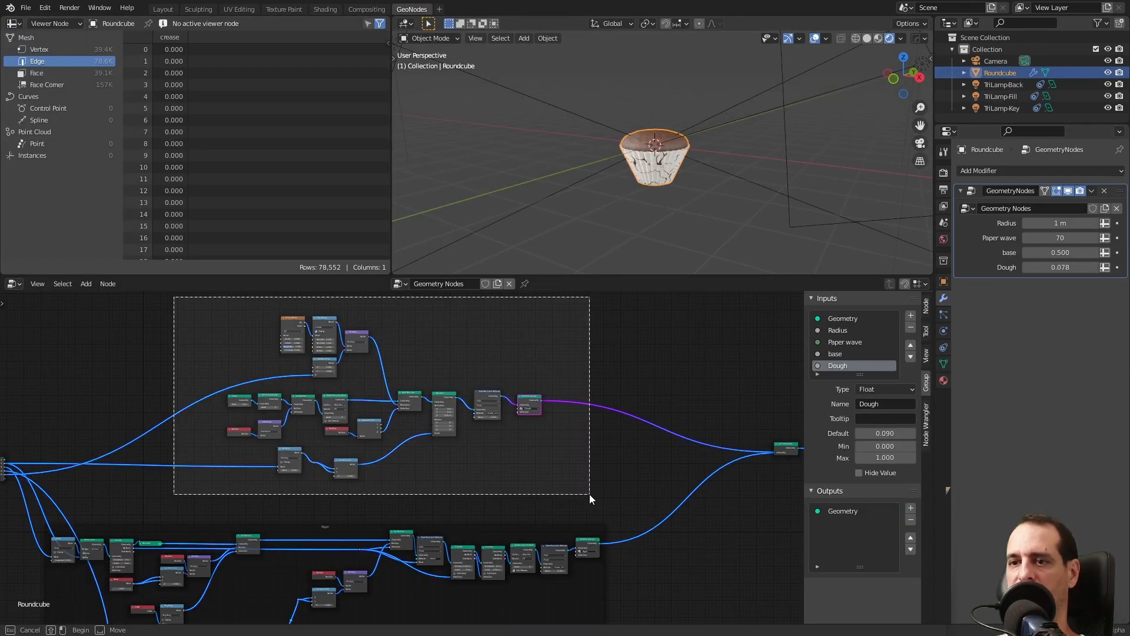
{"action": "left_click", "coordinate": [407, 324]}
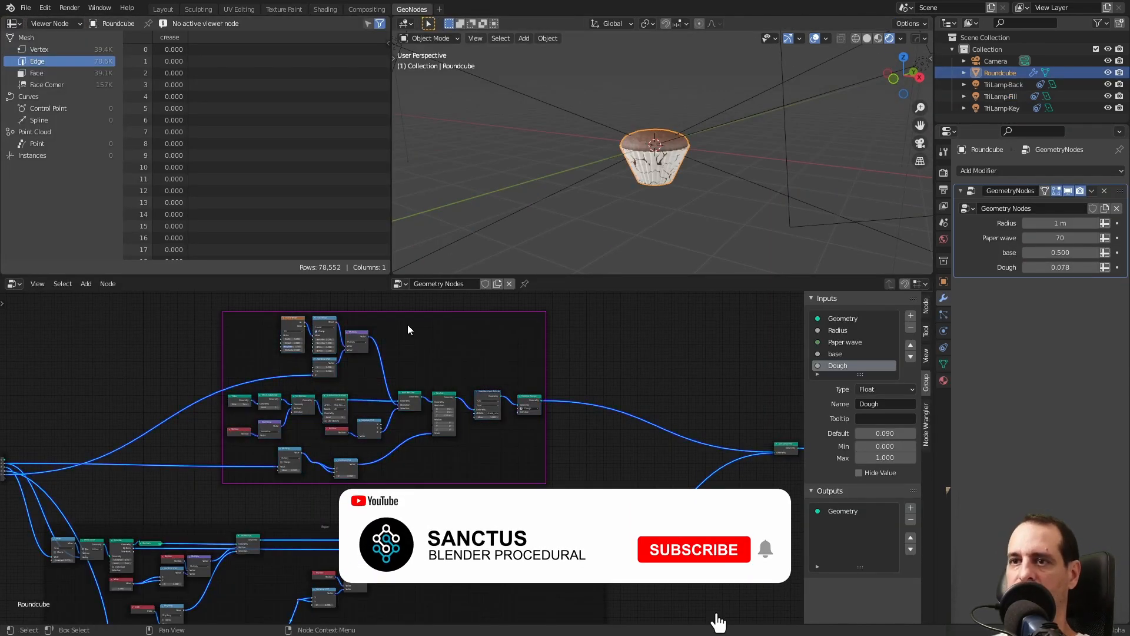
{"action": "right_click", "coordinate": [407, 324]}
{"action": "left_click", "coordinate": [394, 334]}
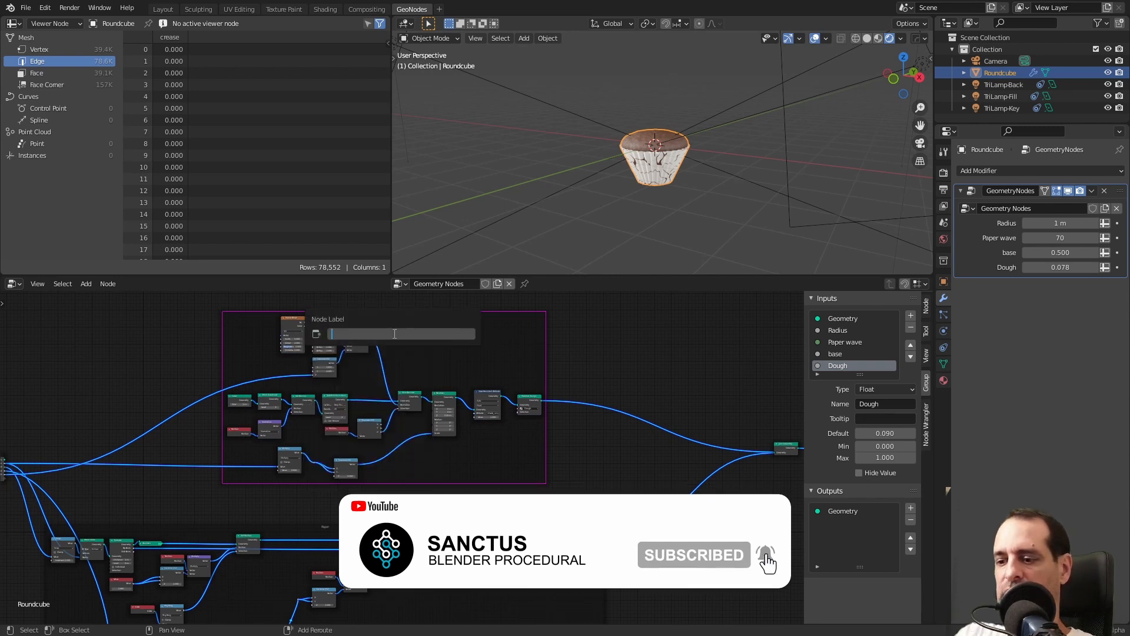
{"action": "type", "text": "Dough"}
{"action": "key", "text": "Return"}
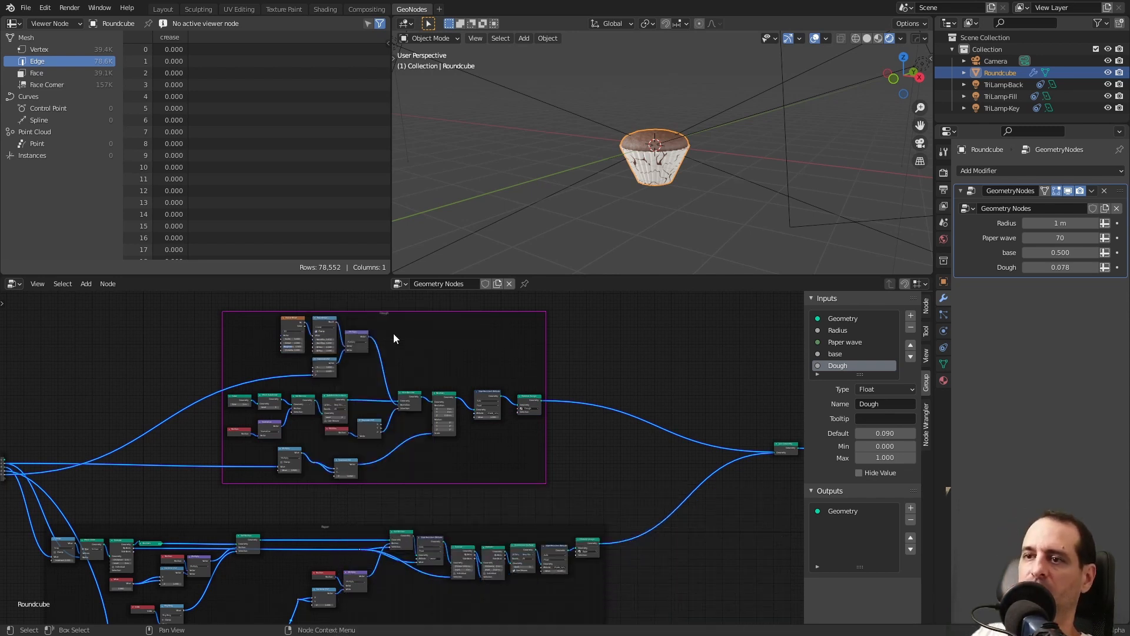
{"action": "left_click", "coordinate": [598, 329]}
{"action": "left_click_drag", "start_coordinate": [527, 344], "coordinate": [507, 343]}
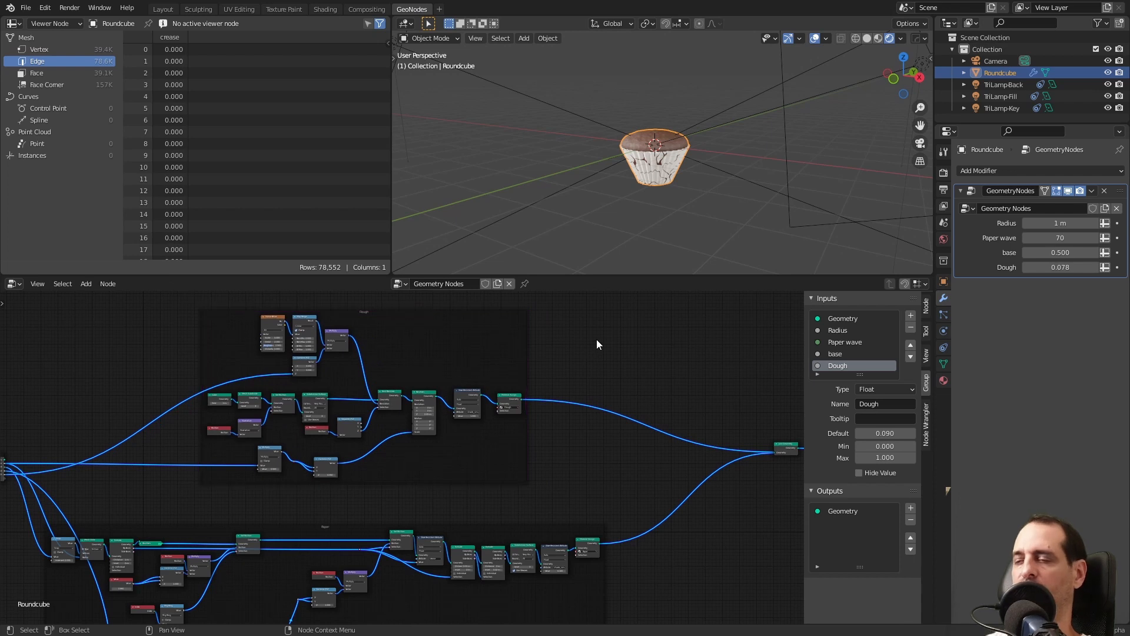
{"action": "scroll", "coordinate": [653, 246], "scroll_direction": "up", "scroll_amount": 4}
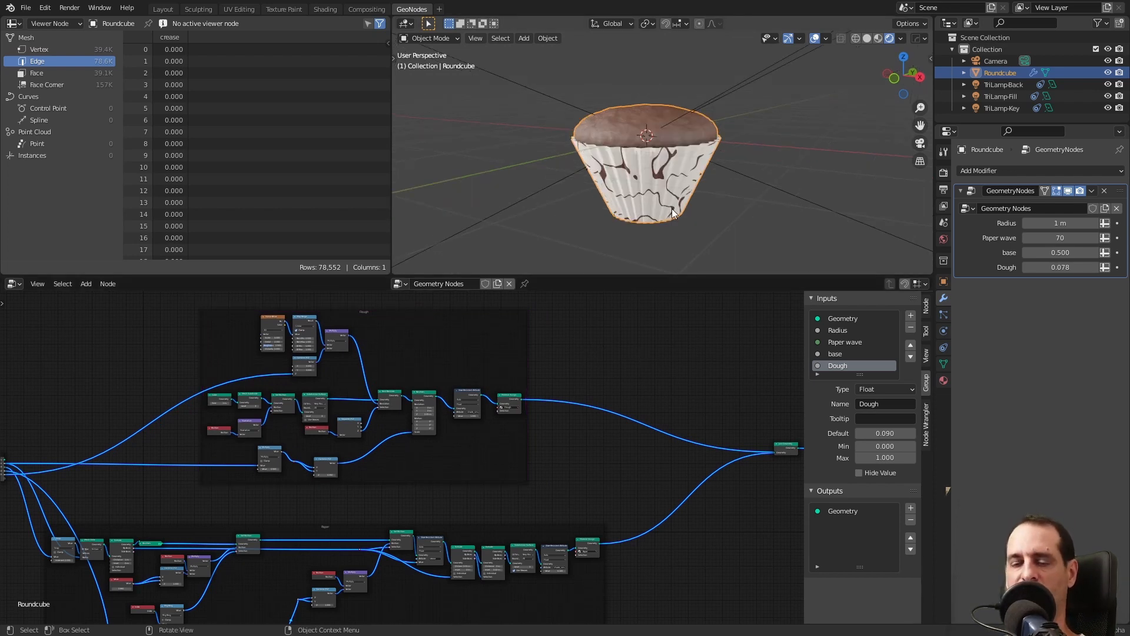
{"action": "middle_click_drag", "start_coordinate": [673, 208], "coordinate": [753, 214]}
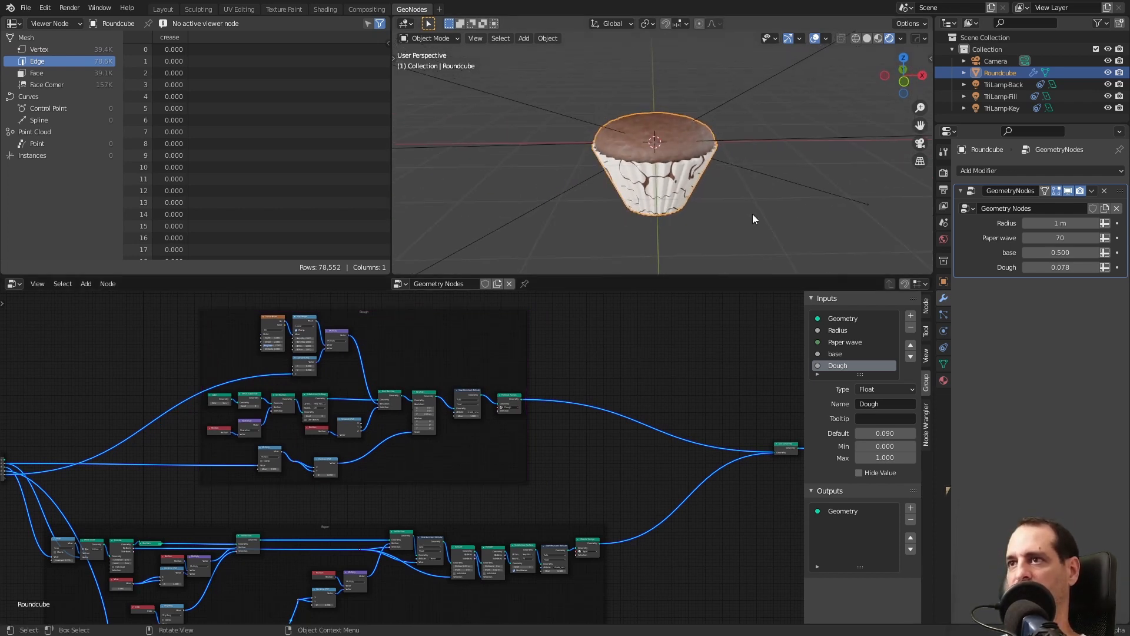